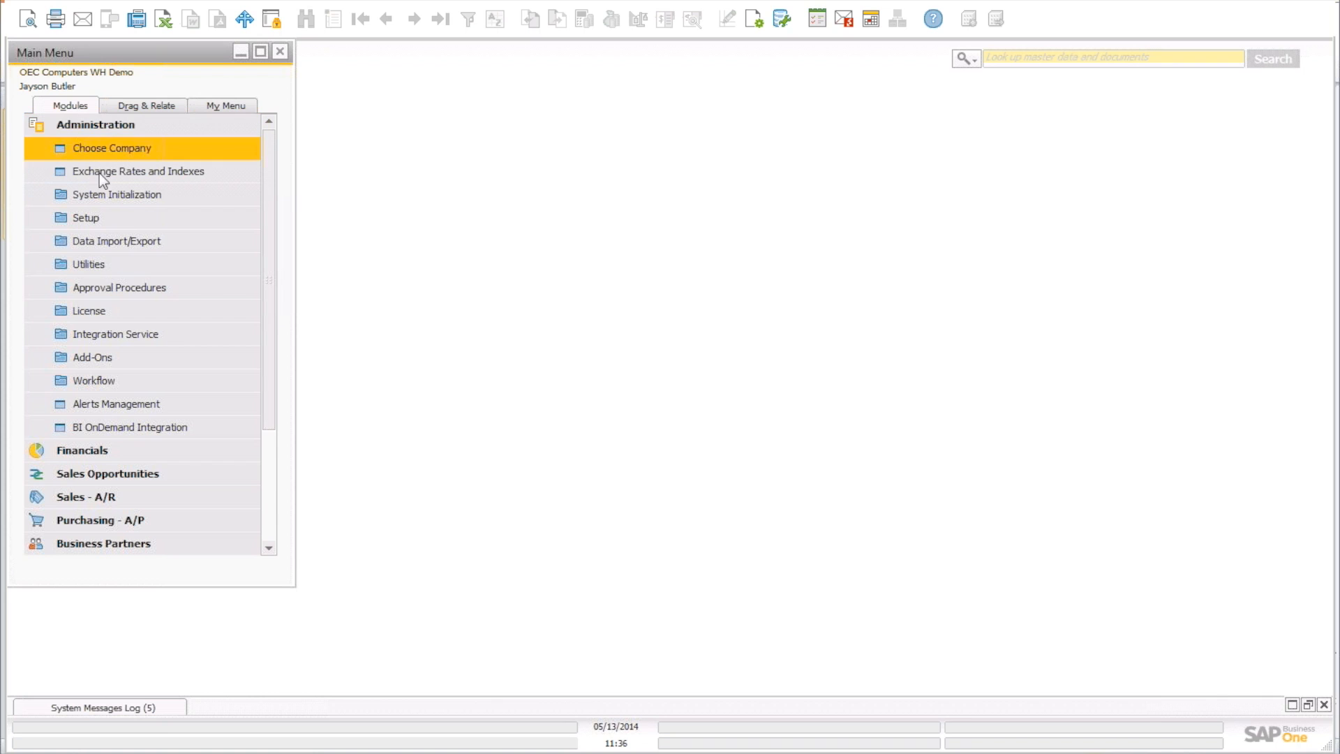
Open Bin Location Field Activation from Administration > Setup > Inventory > Bin Locations, with a wider Main Menu.
left_click(98, 215)
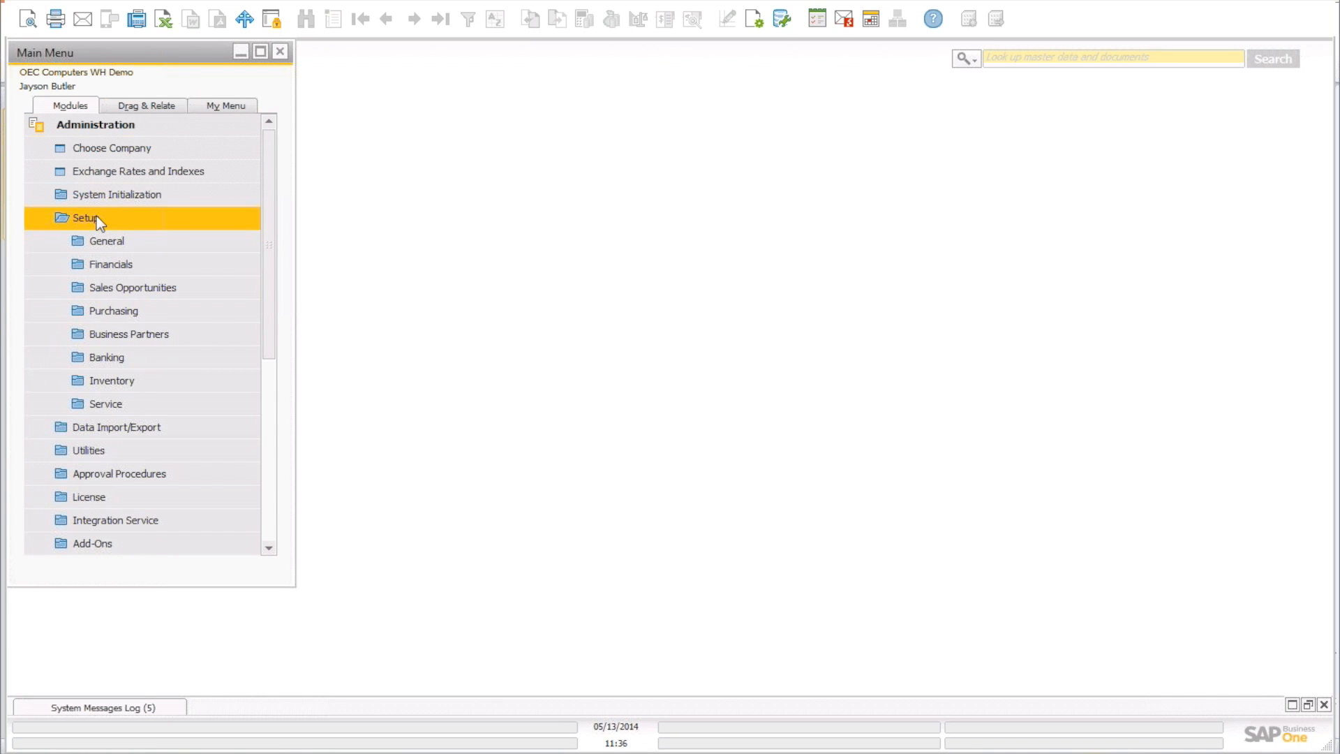
left_click(108, 380)
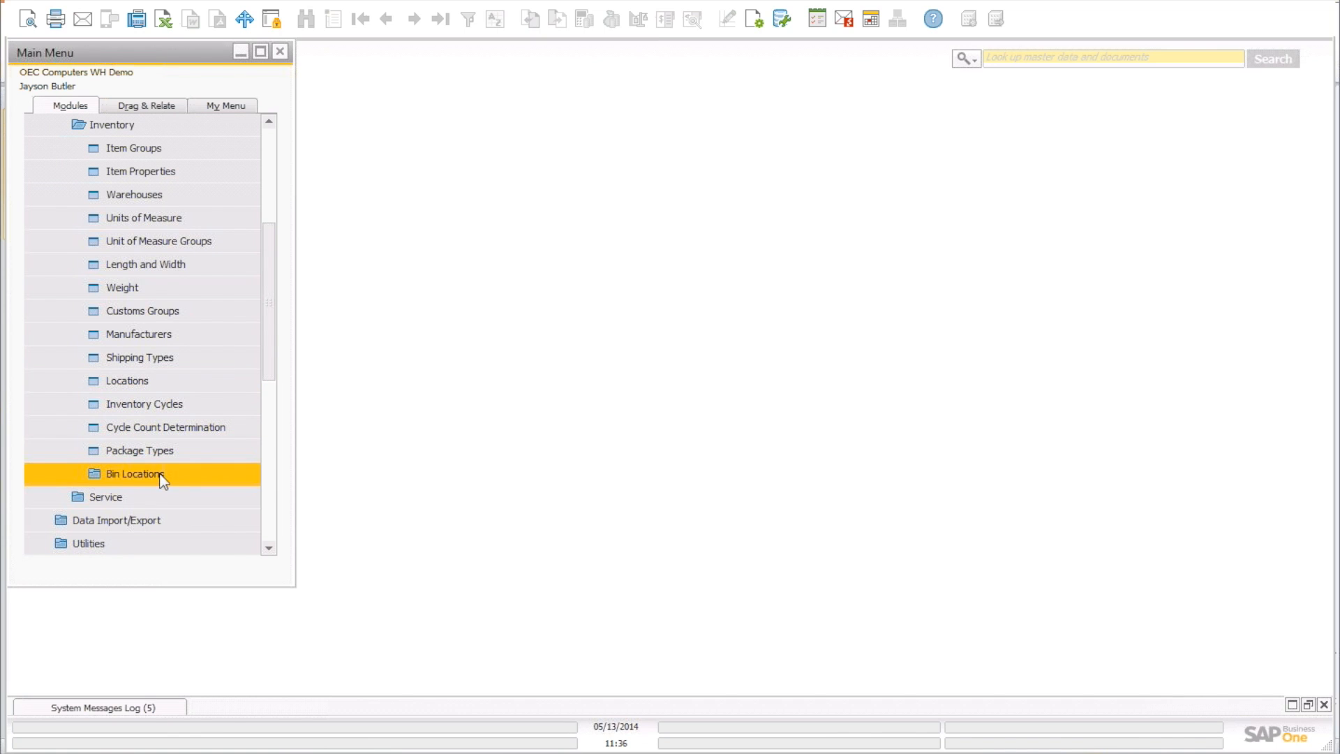
left_click(132, 473)
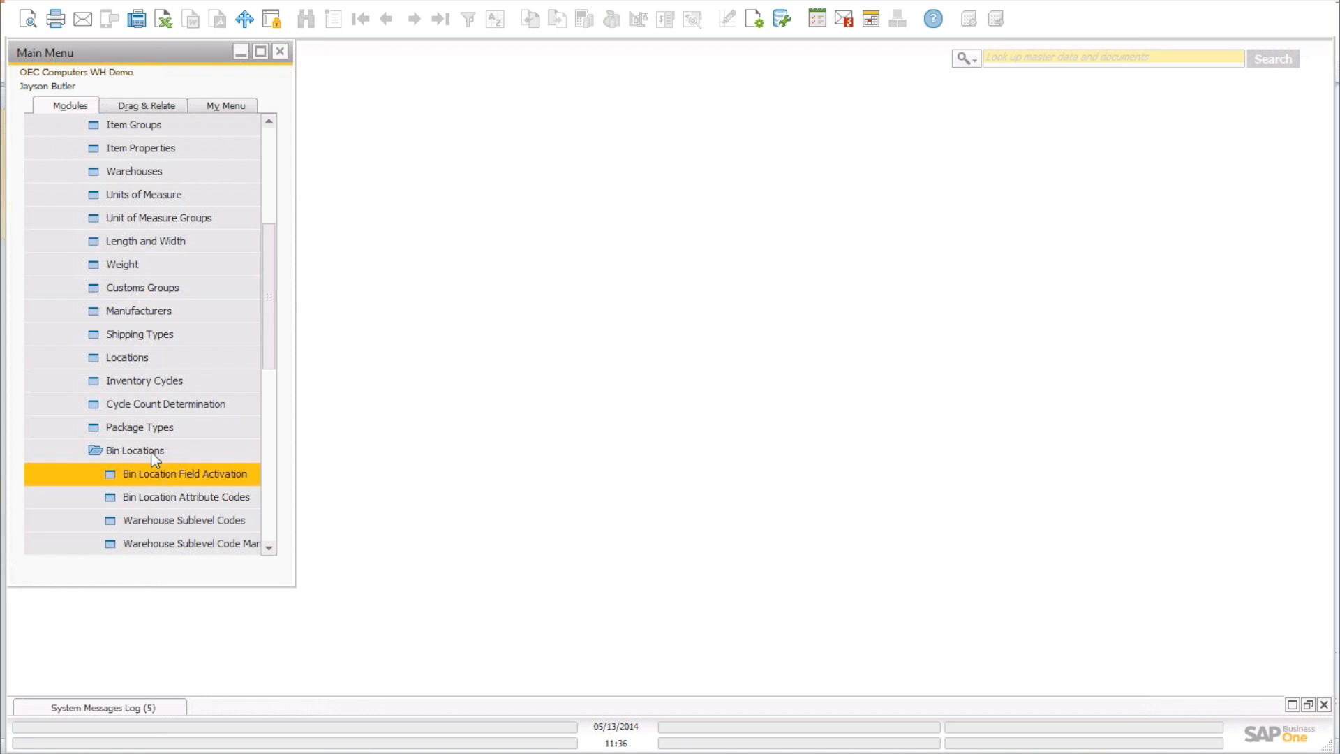
left_click_drag(269, 341, 276, 388)
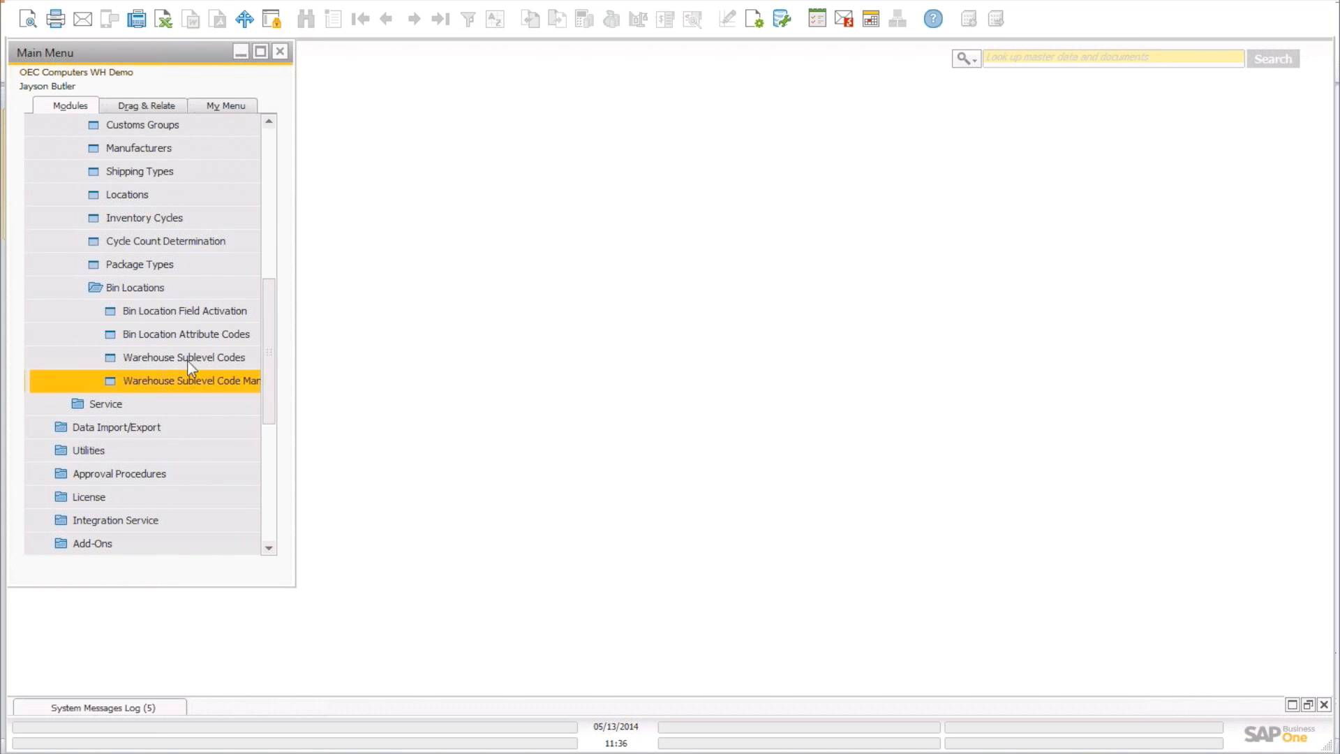
left_click_drag(296, 332, 392, 332)
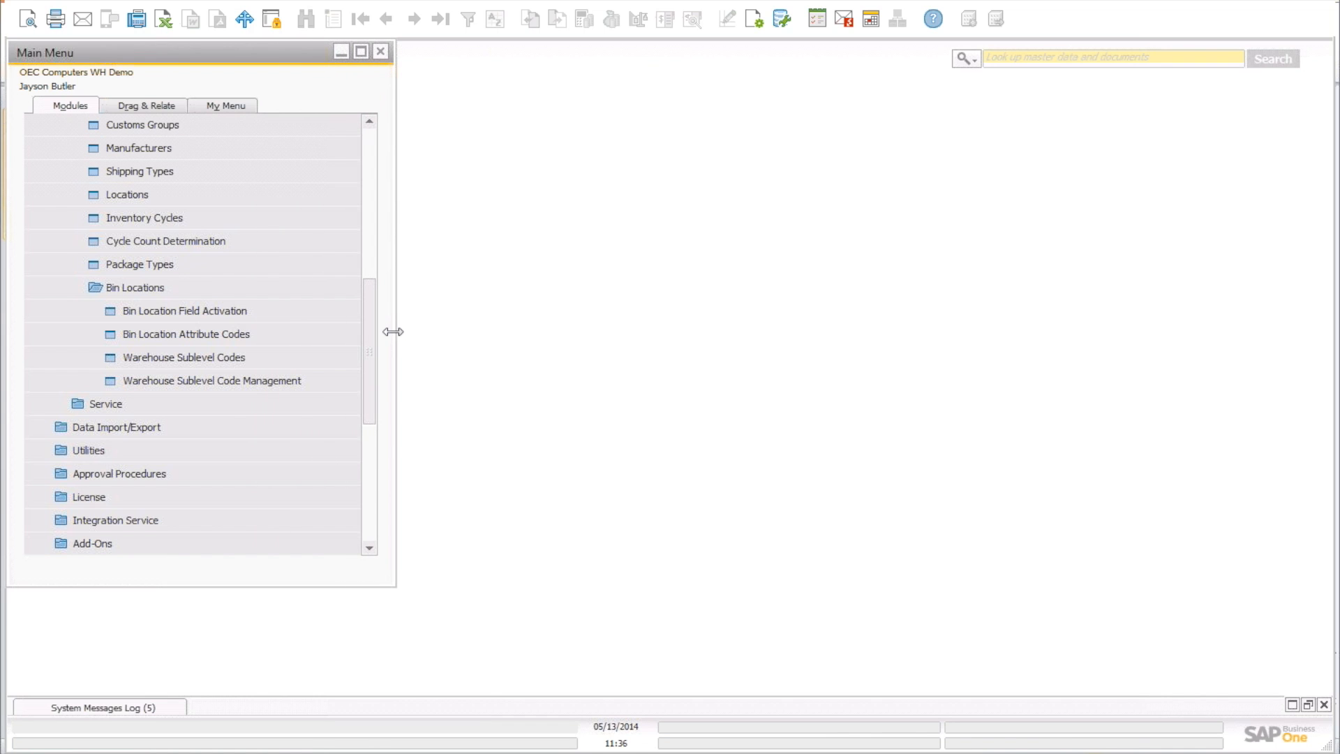
left_click(219, 312)
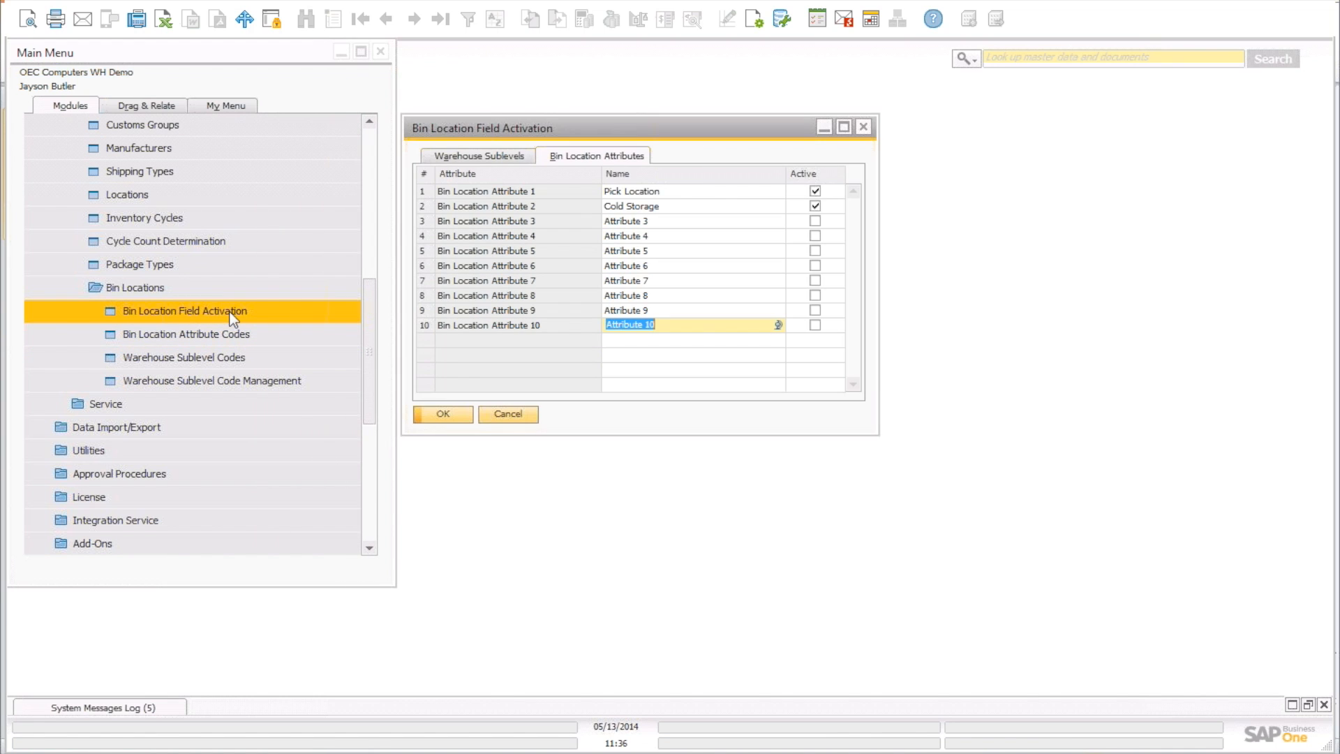
Show the Warehouse Sublevels list (Zone, Row, Level, Bin) and move the dialog aside.
left_click(489, 157)
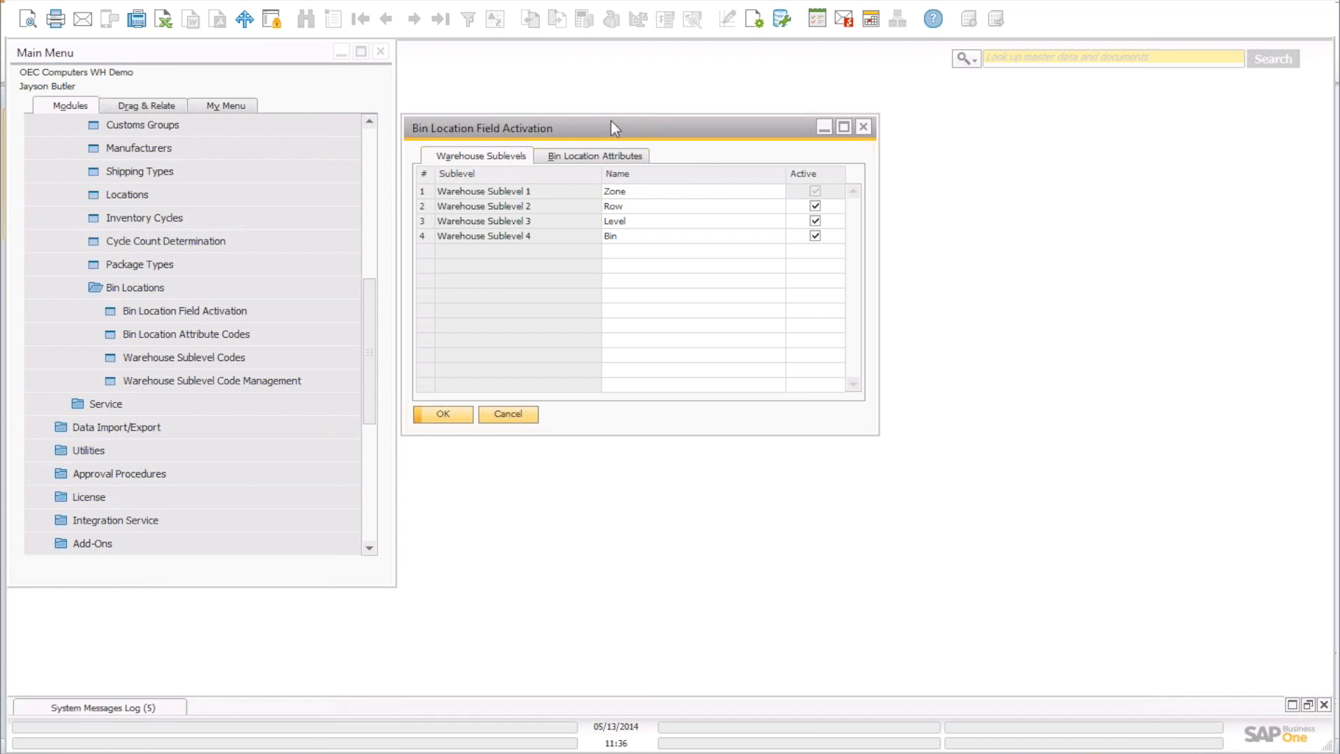
left_click_drag(630, 132, 702, 116)
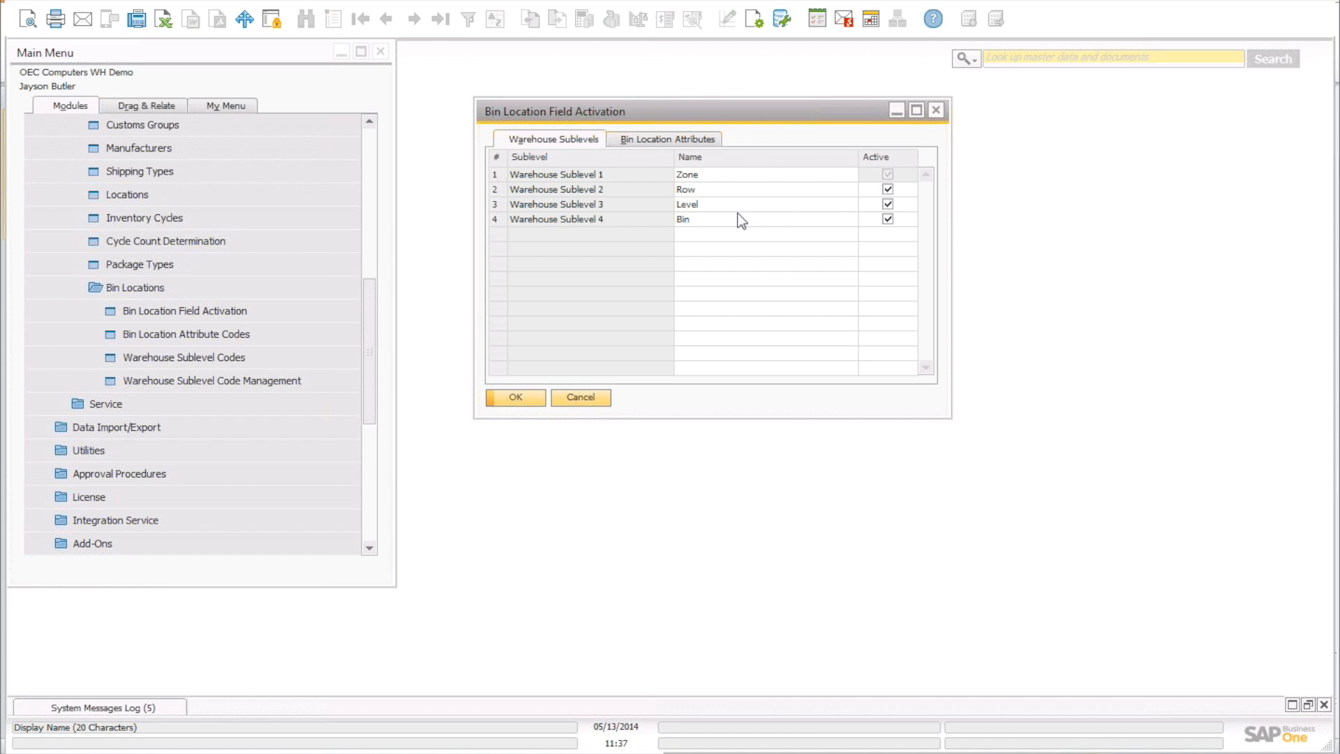
Toggle the Bin sublevel off and back on, then review the Attributes tab.
left_click(887, 219)
left_click(887, 205)
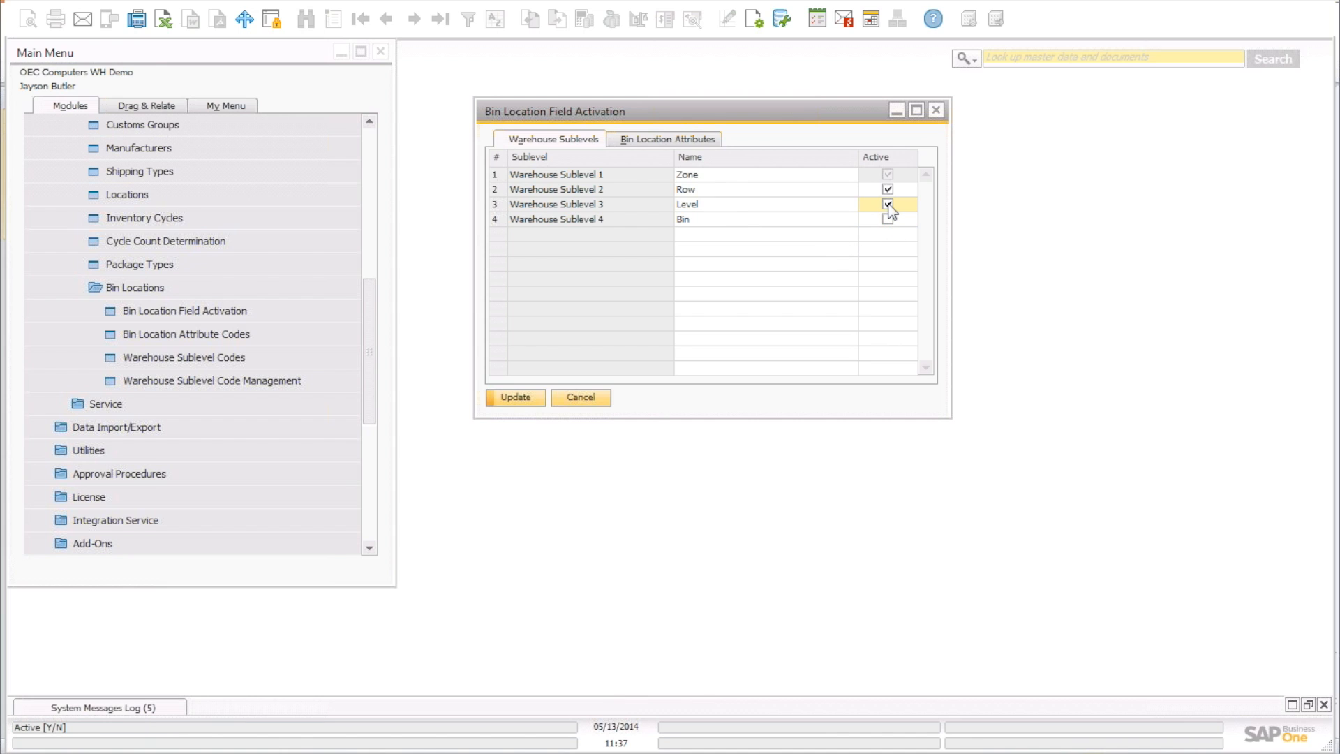
left_click(887, 219)
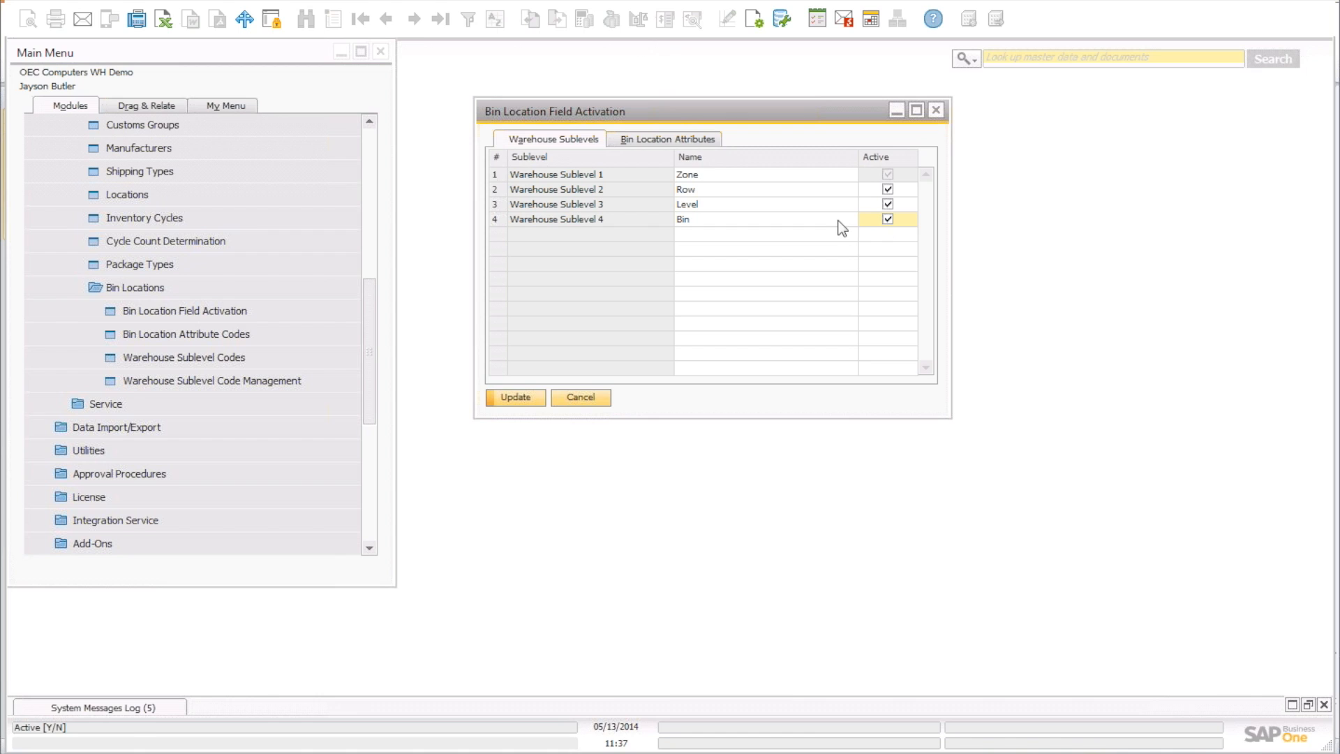
left_click(671, 141)
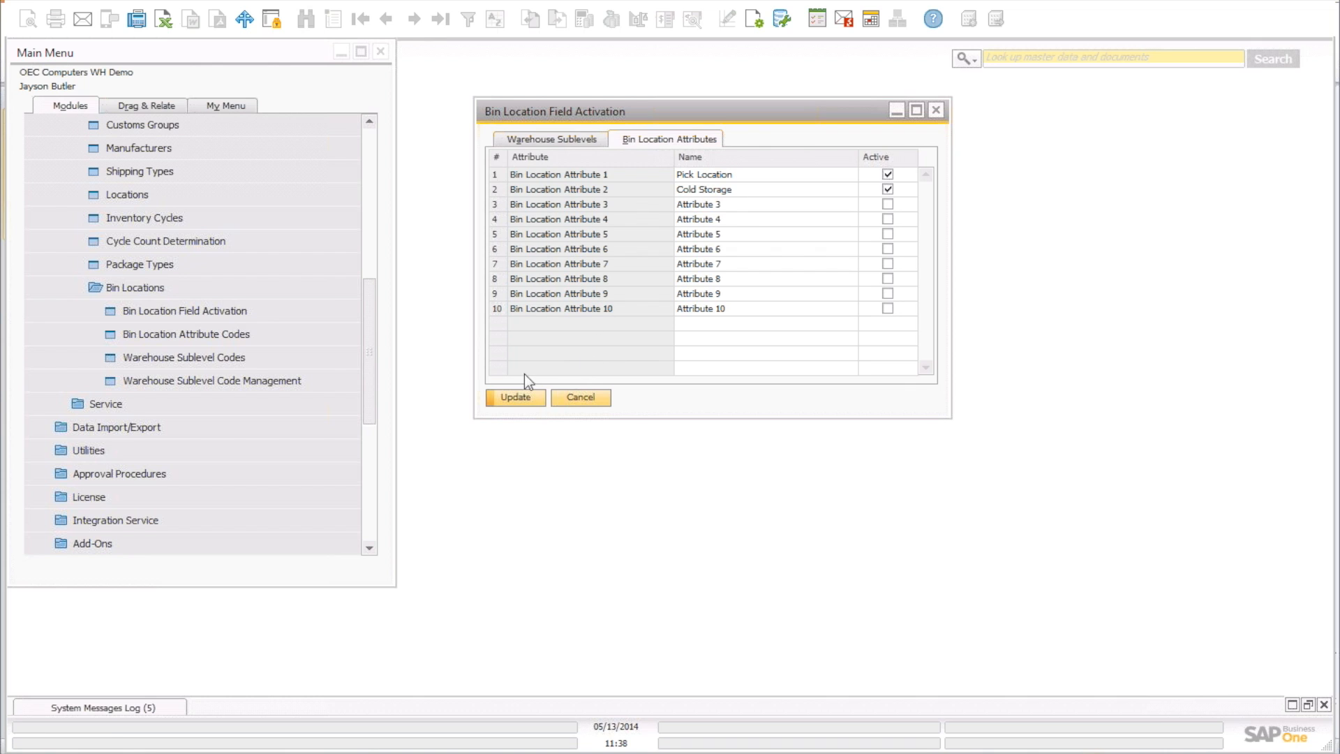
Save the four active sublevels with Update, close the dialog, and open Warehouse Sublevel Codes.
left_click(557, 137)
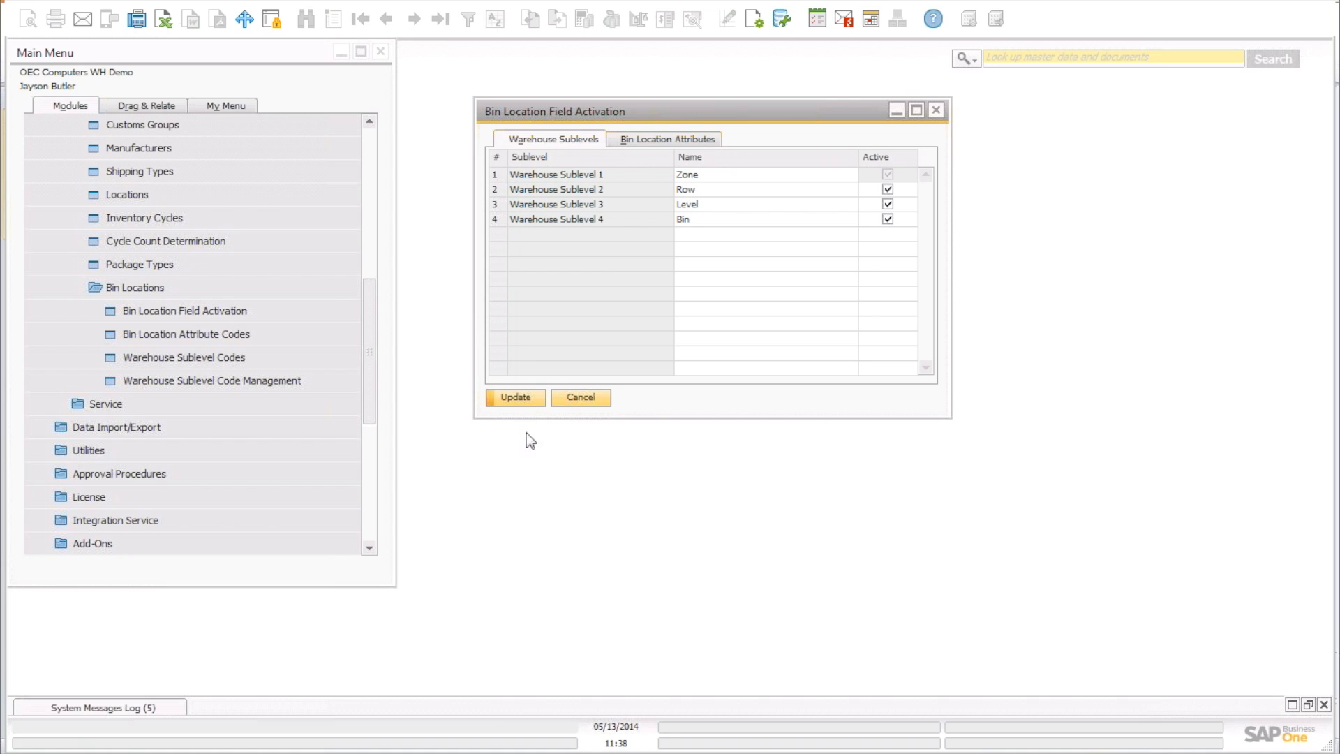
left_click(518, 396)
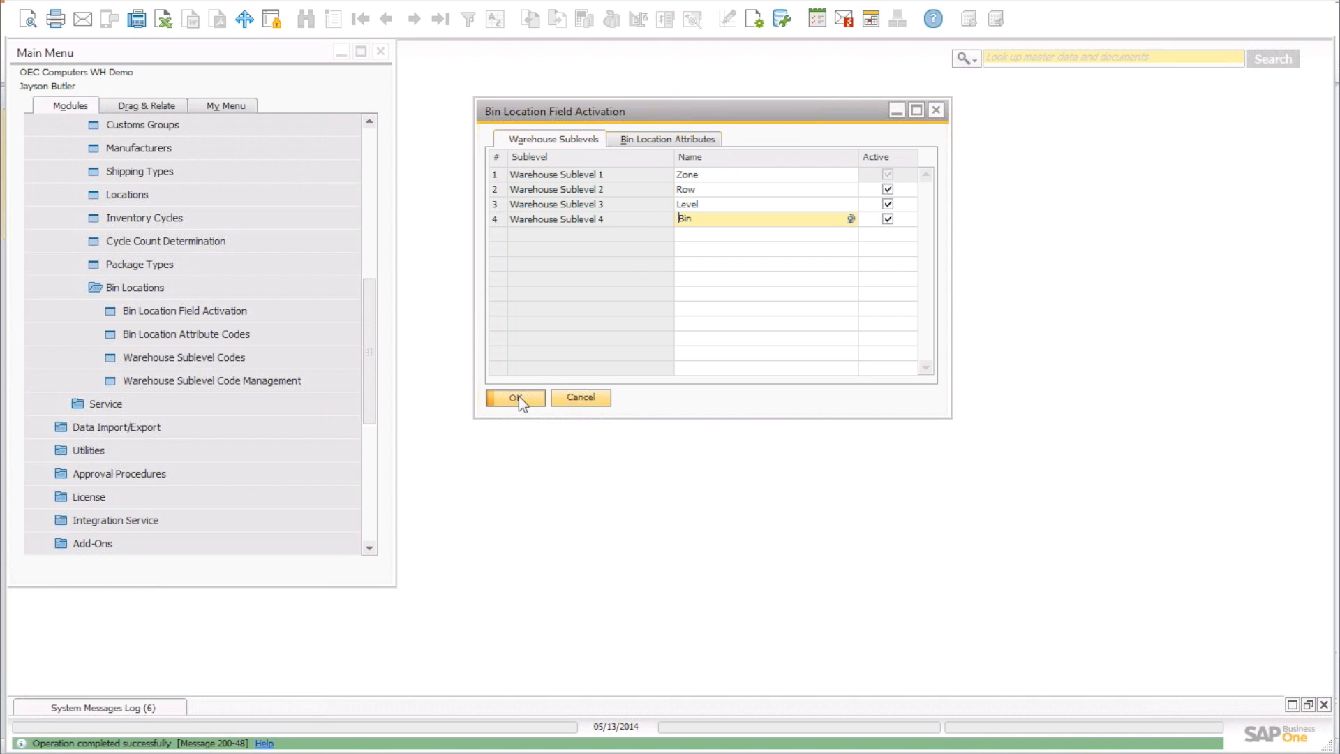
left_click(518, 396)
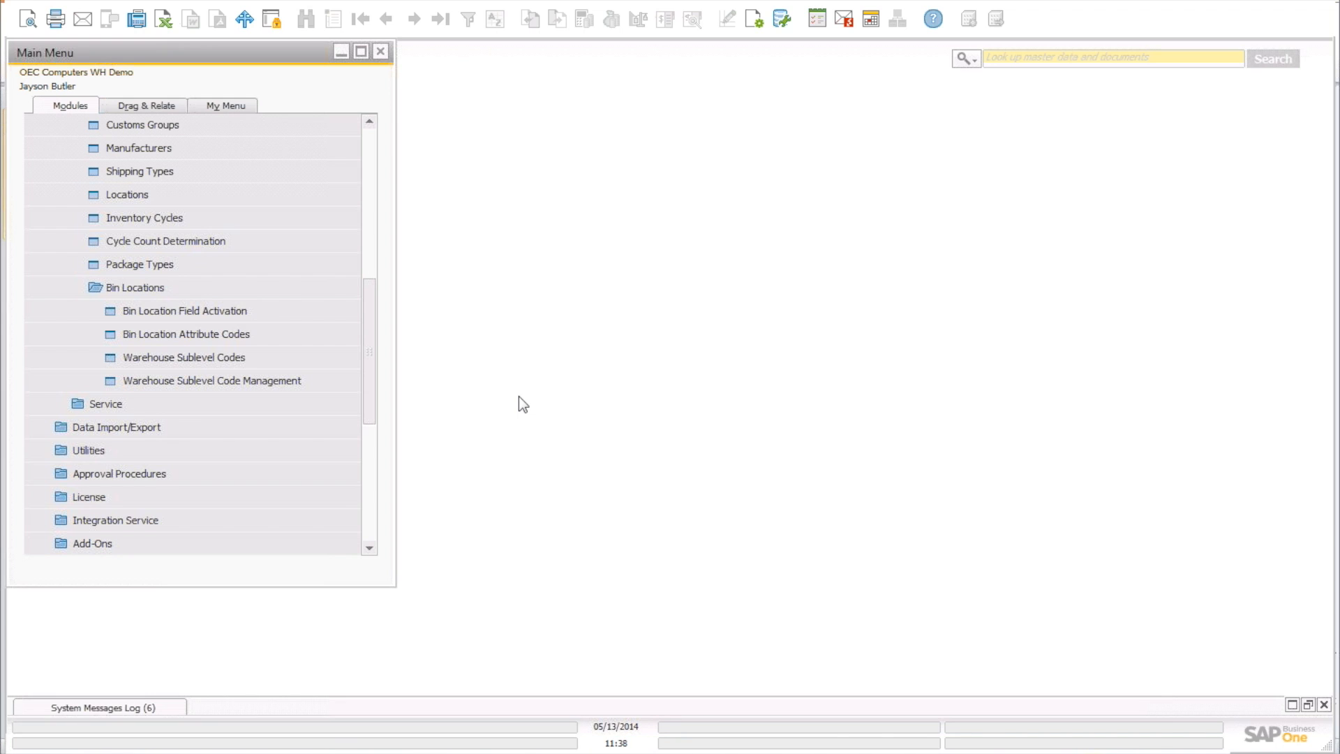
left_click(230, 357)
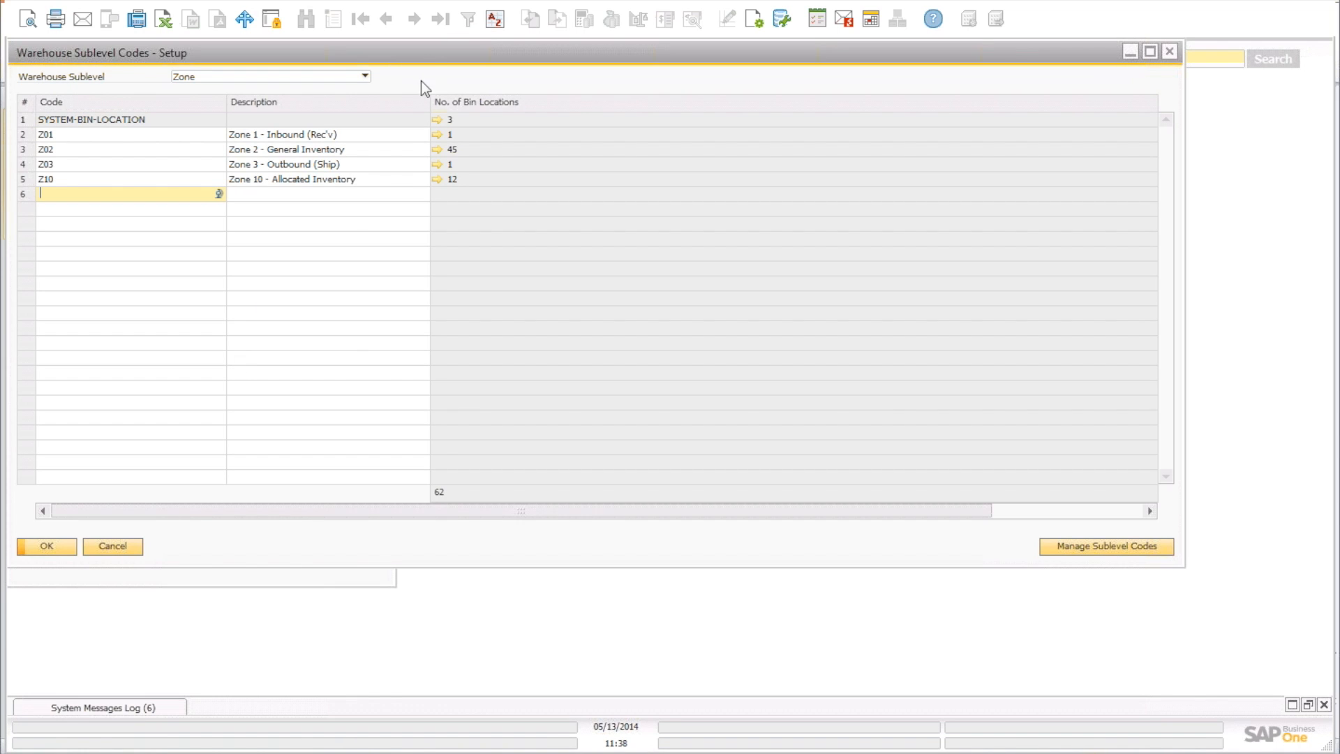
Move the Sublevel Codes window aside and keep Zone selected, showing codes Z01, Z02, Z03, Z10.
left_click_drag(474, 65, 552, 117)
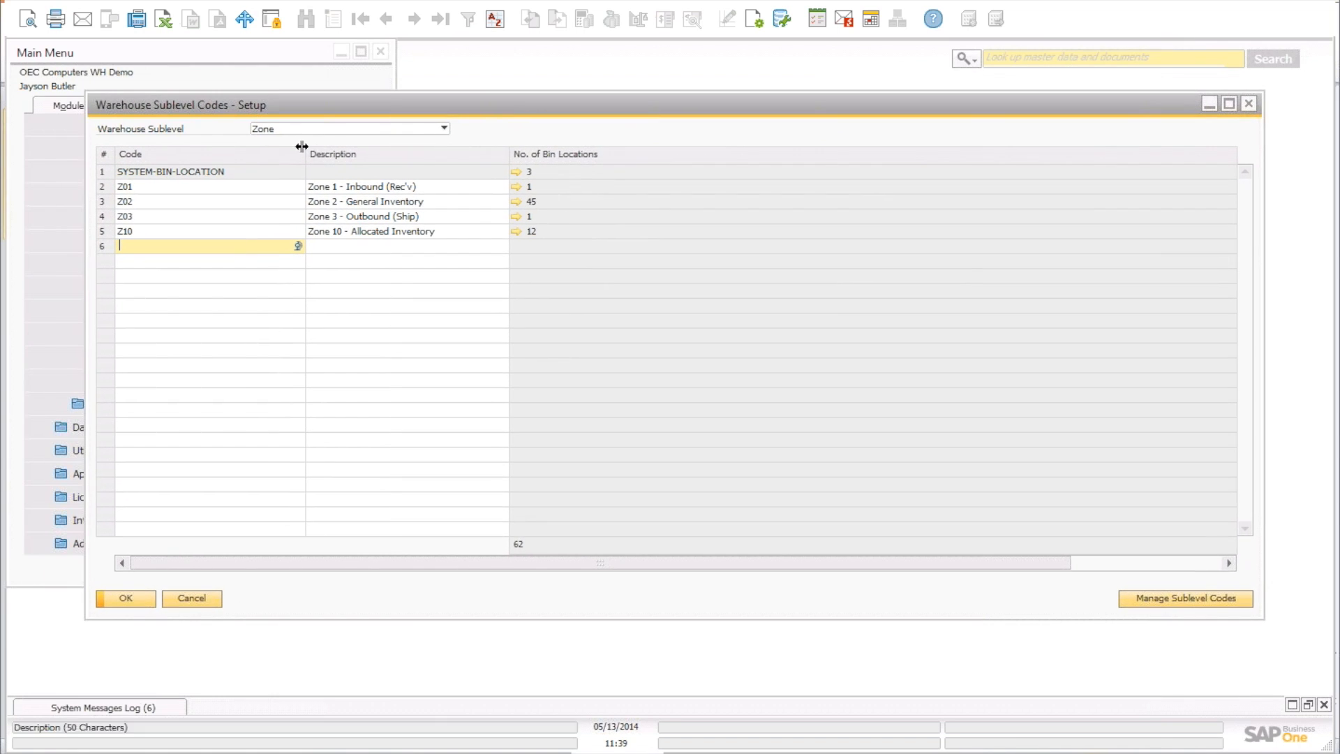
left_click(324, 130)
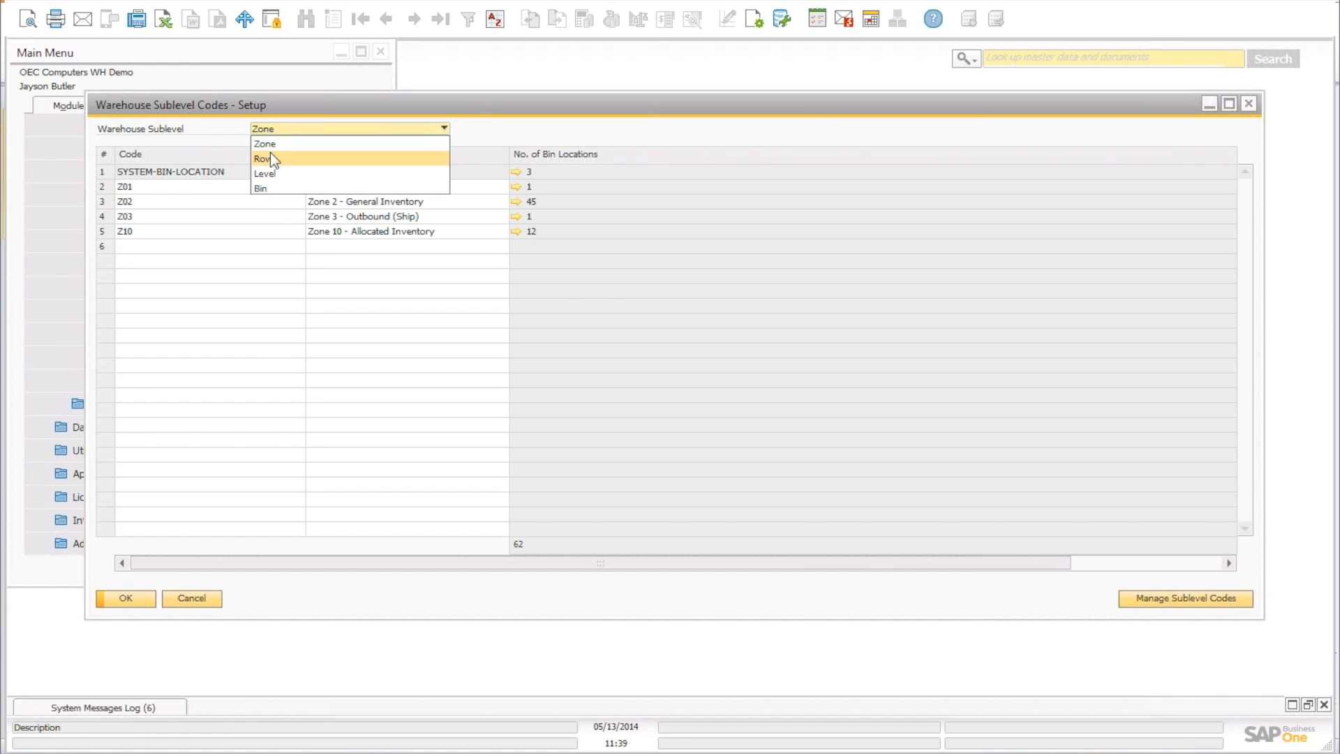
left_click(416, 128)
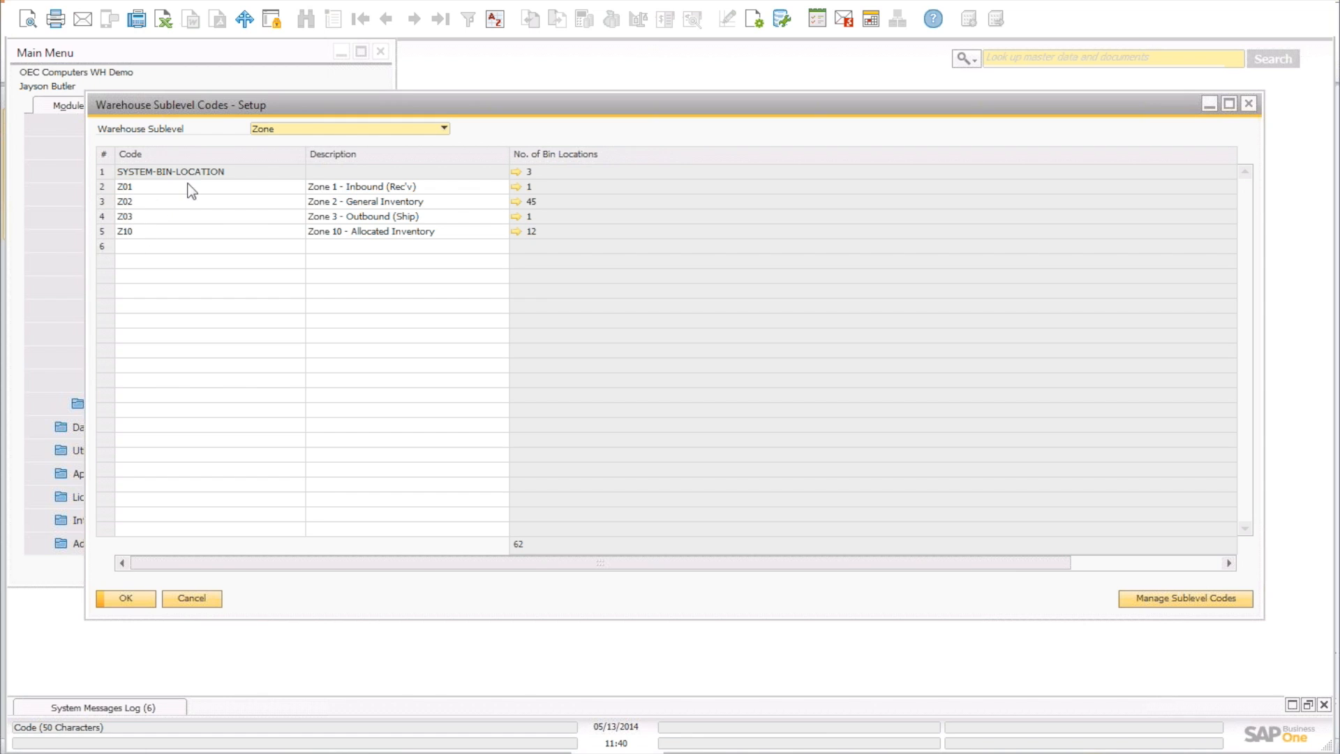
Review the Row, Level and Bin sublevel codes, return to Zone, and close with OK.
left_click(308, 130)
left_click(300, 161)
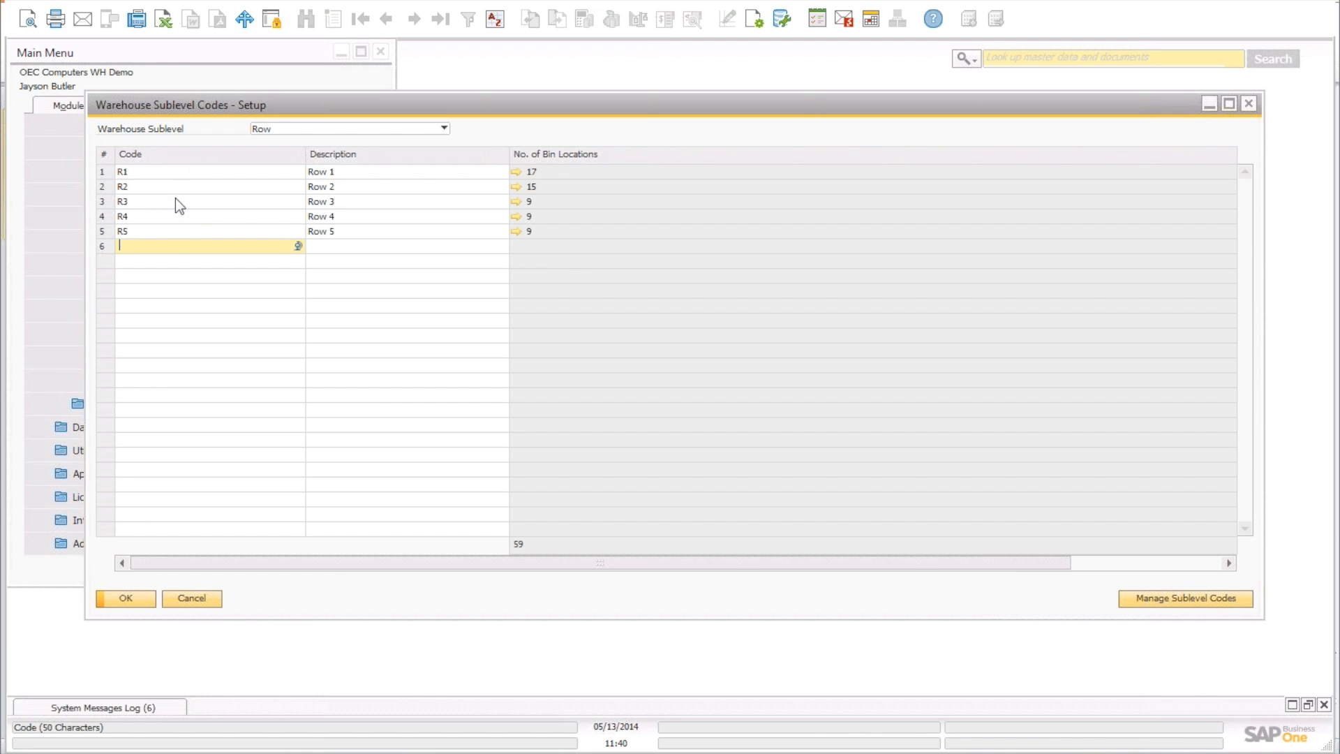
left_click(280, 130)
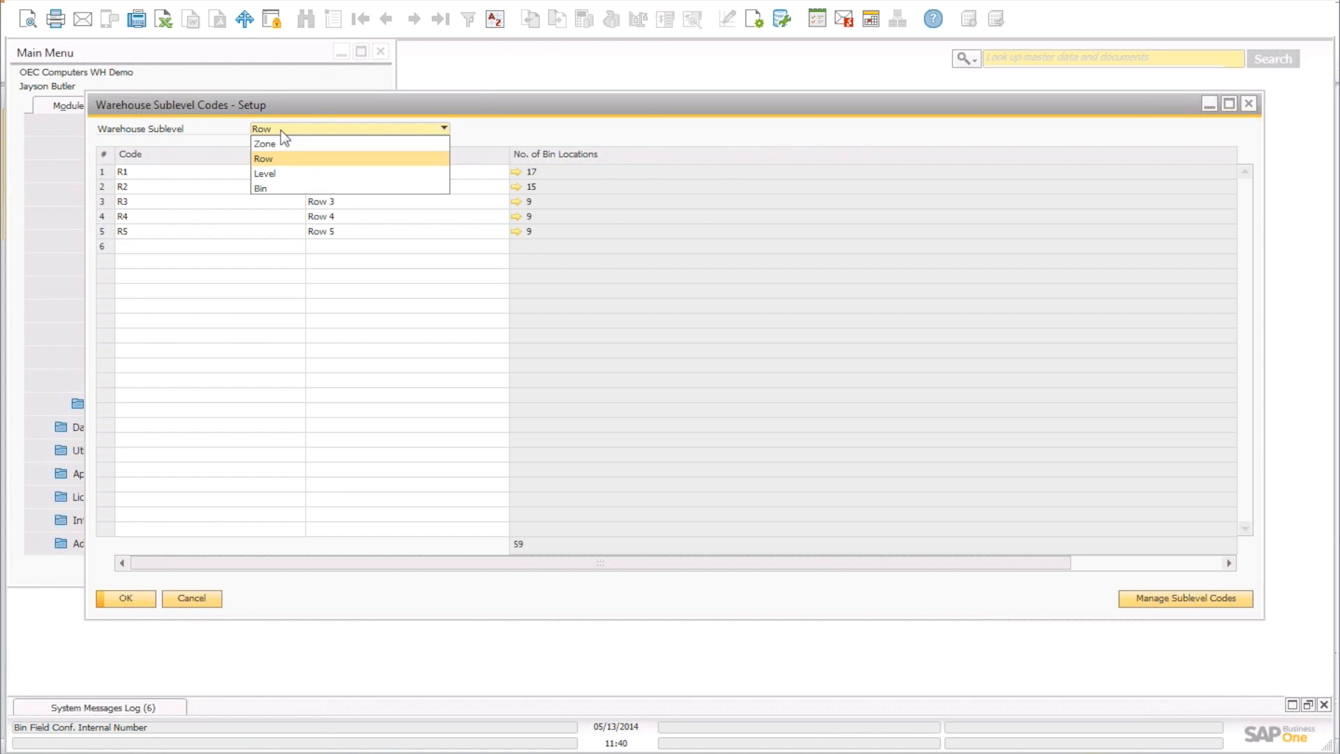
left_click(275, 173)
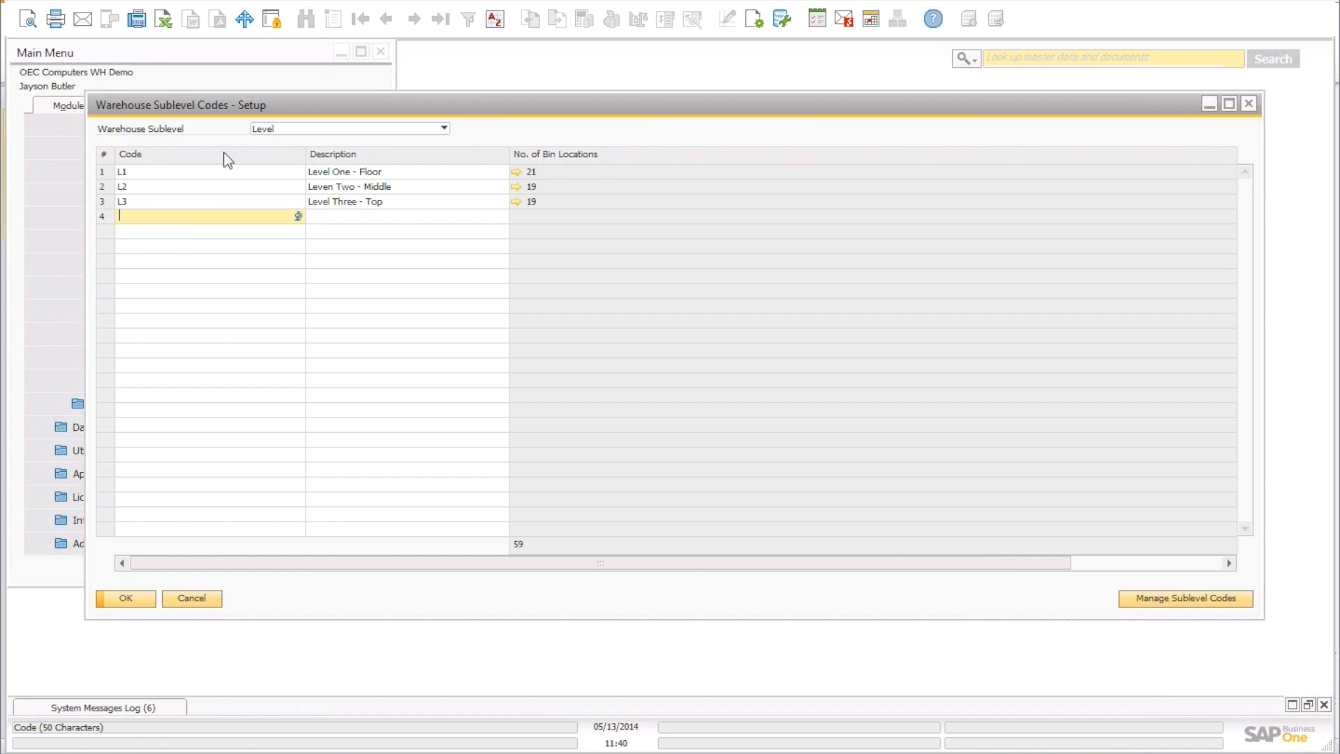
left_click(273, 128)
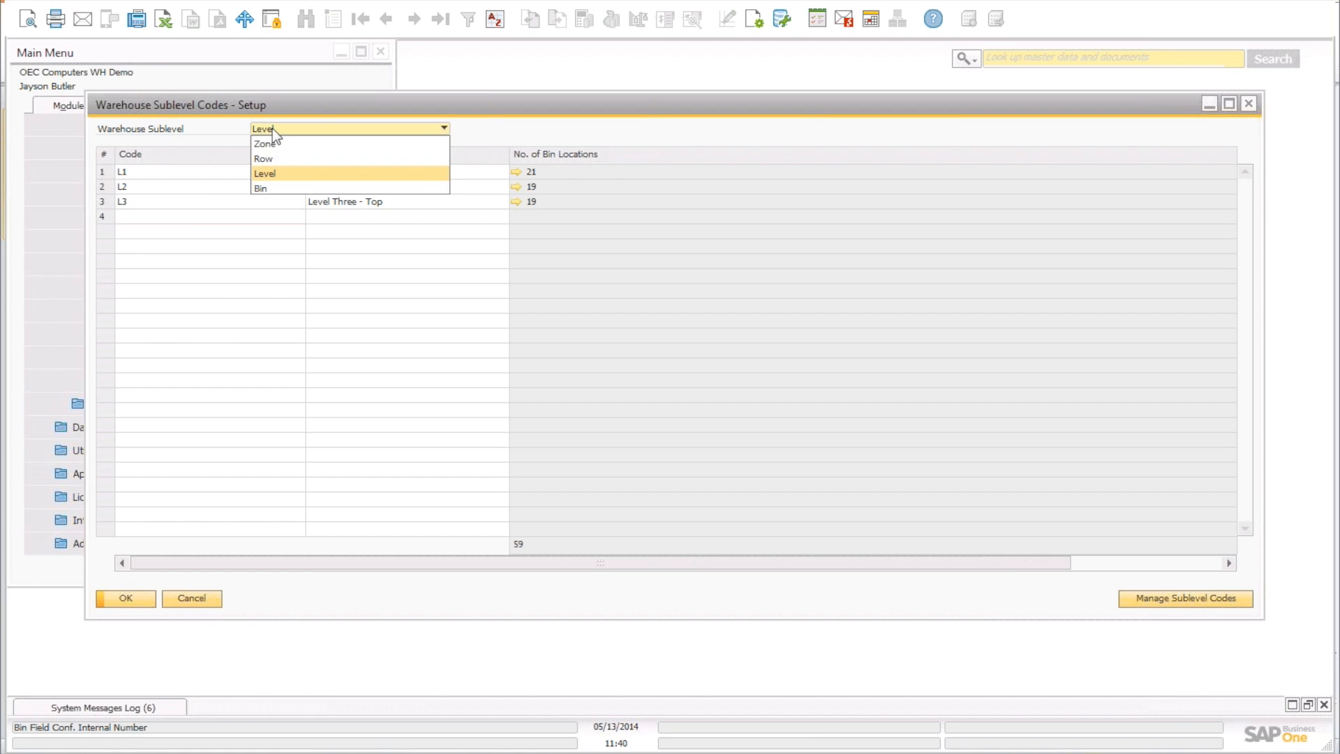
left_click(277, 188)
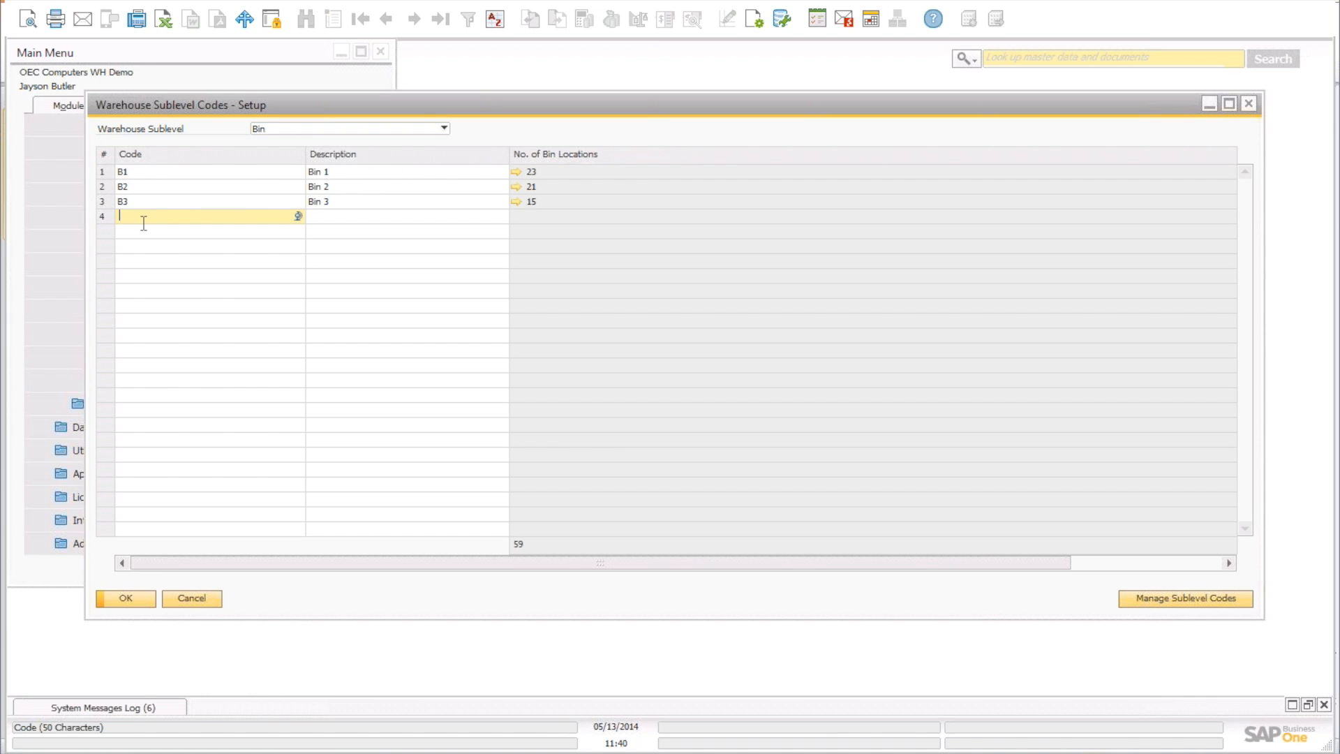
left_click(330, 131)
left_click(323, 153)
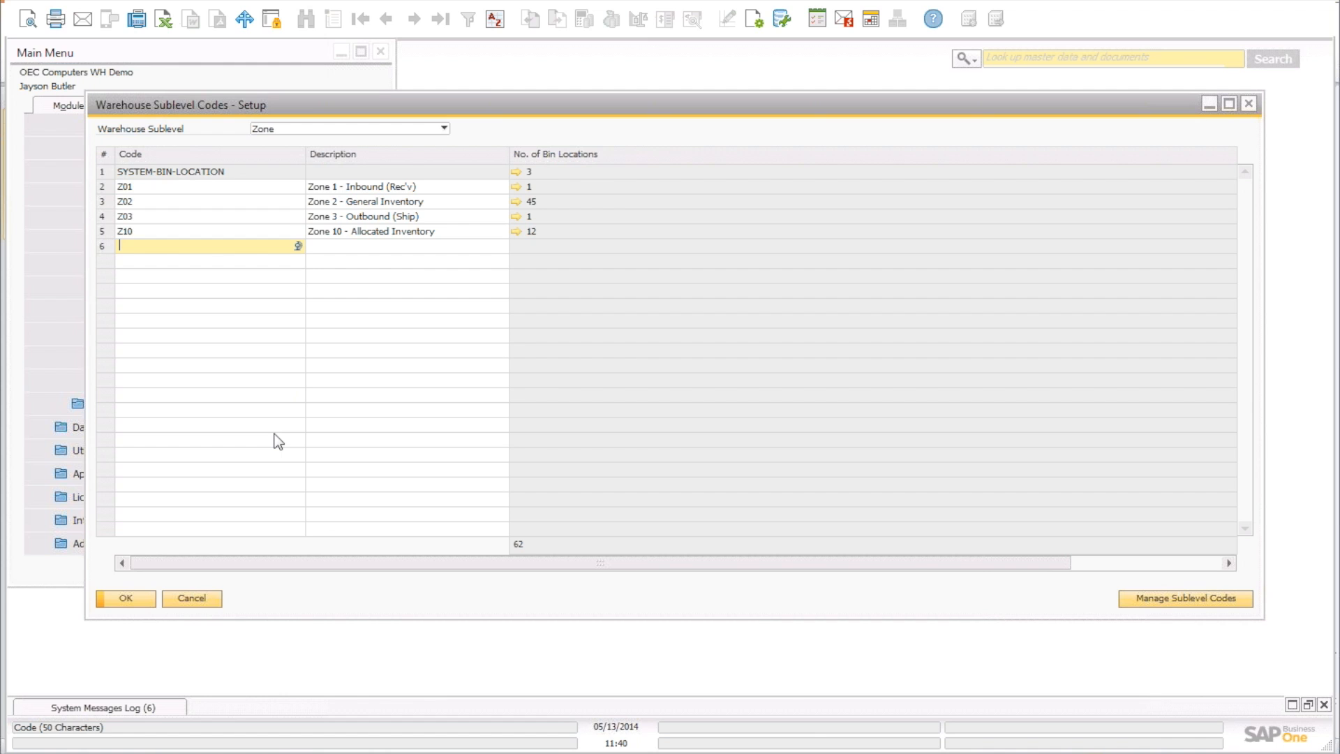
left_click(126, 598)
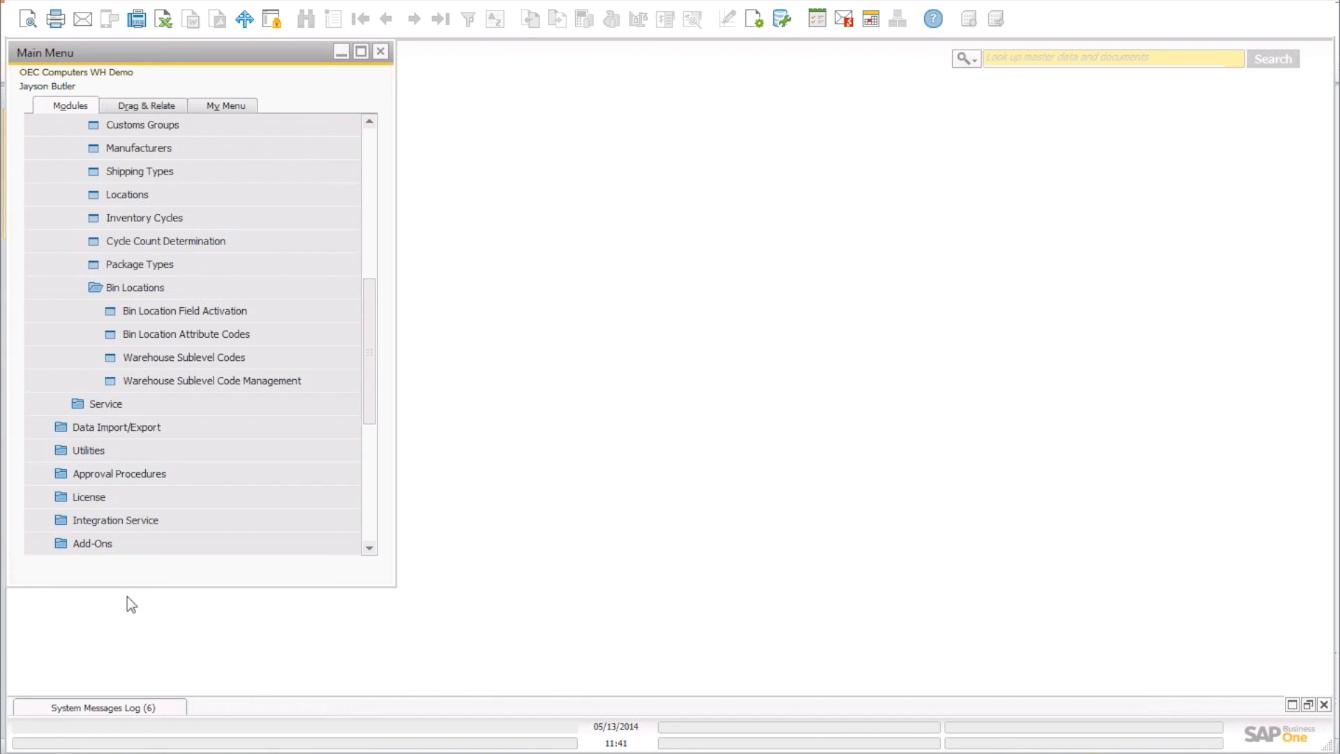
Collapse Bin Locations and bring the Inventory setup items, including Warehouses, into view.
left_click(129, 289)
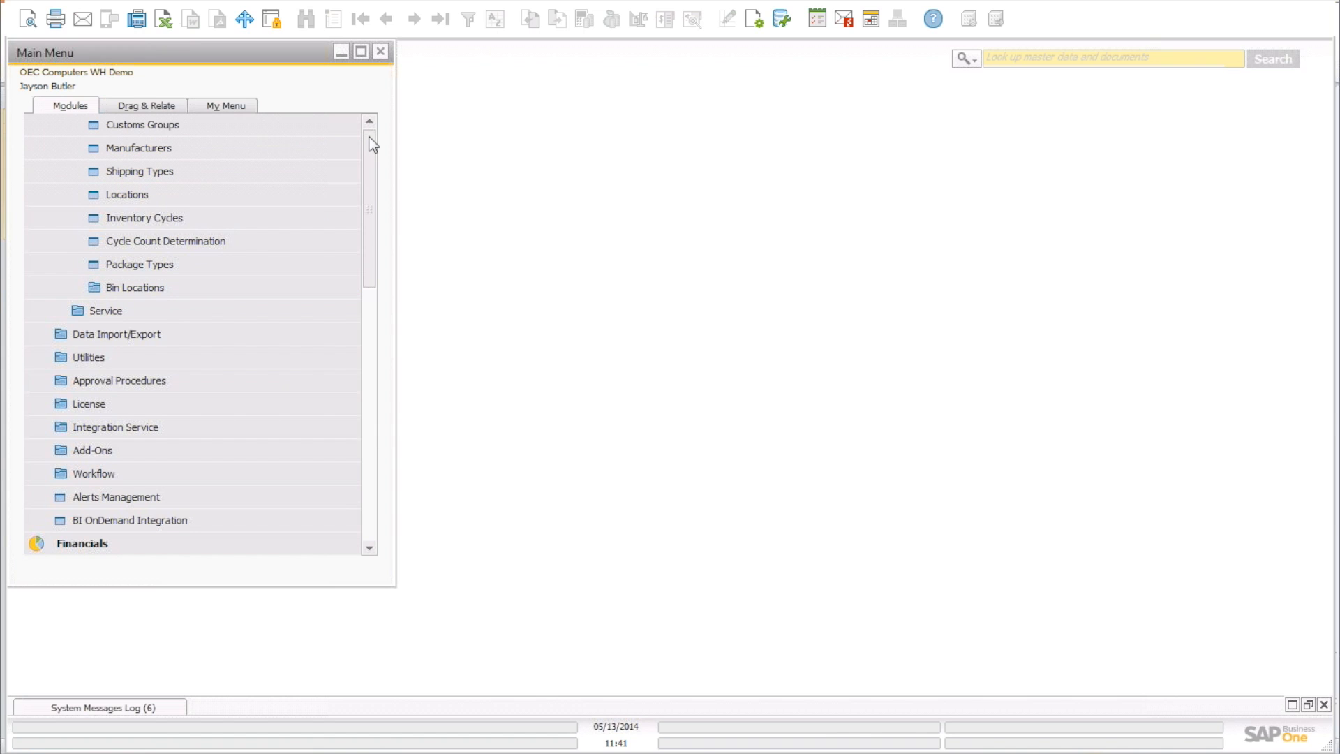
scroll(372, 145, "up", 8)
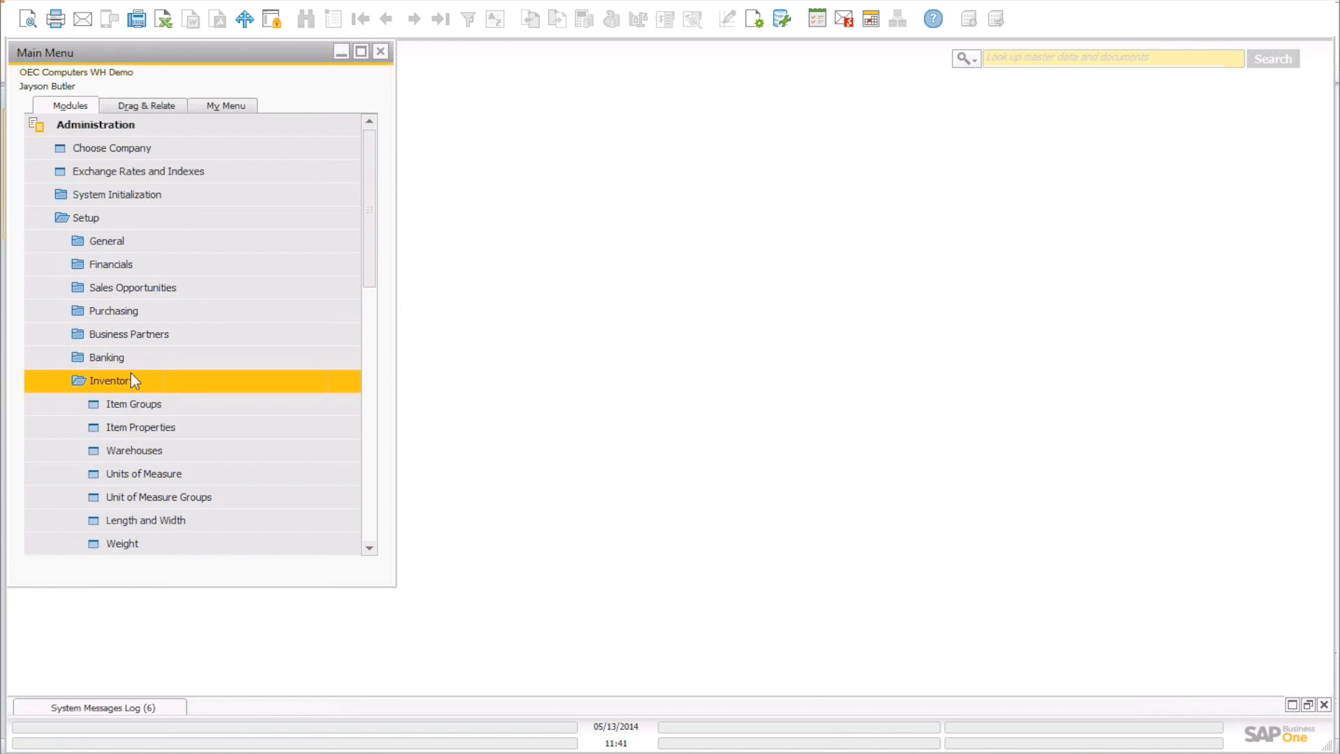
left_click_drag(371, 253, 376, 321)
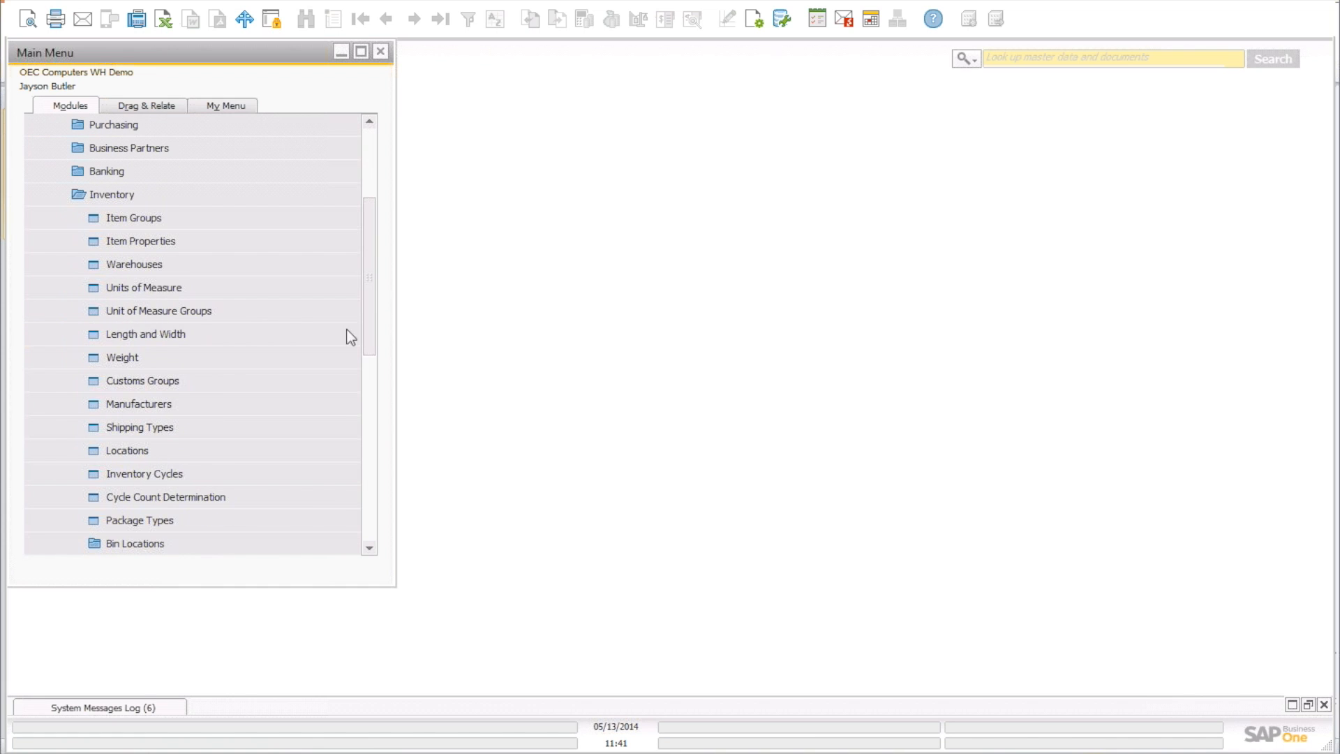
Open Warehouses - Setup and look up warehouse 44.
left_click(141, 265)
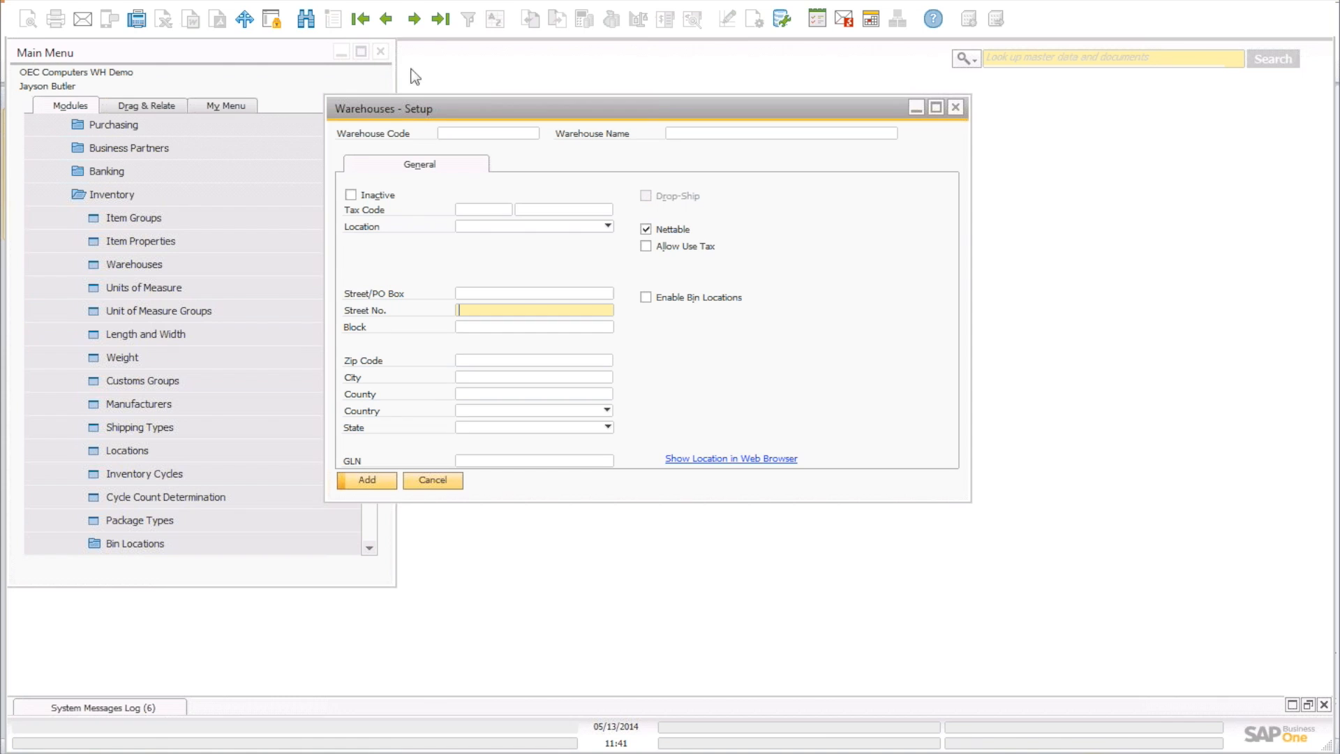
left_click(307, 21)
type("44")
key("Return")
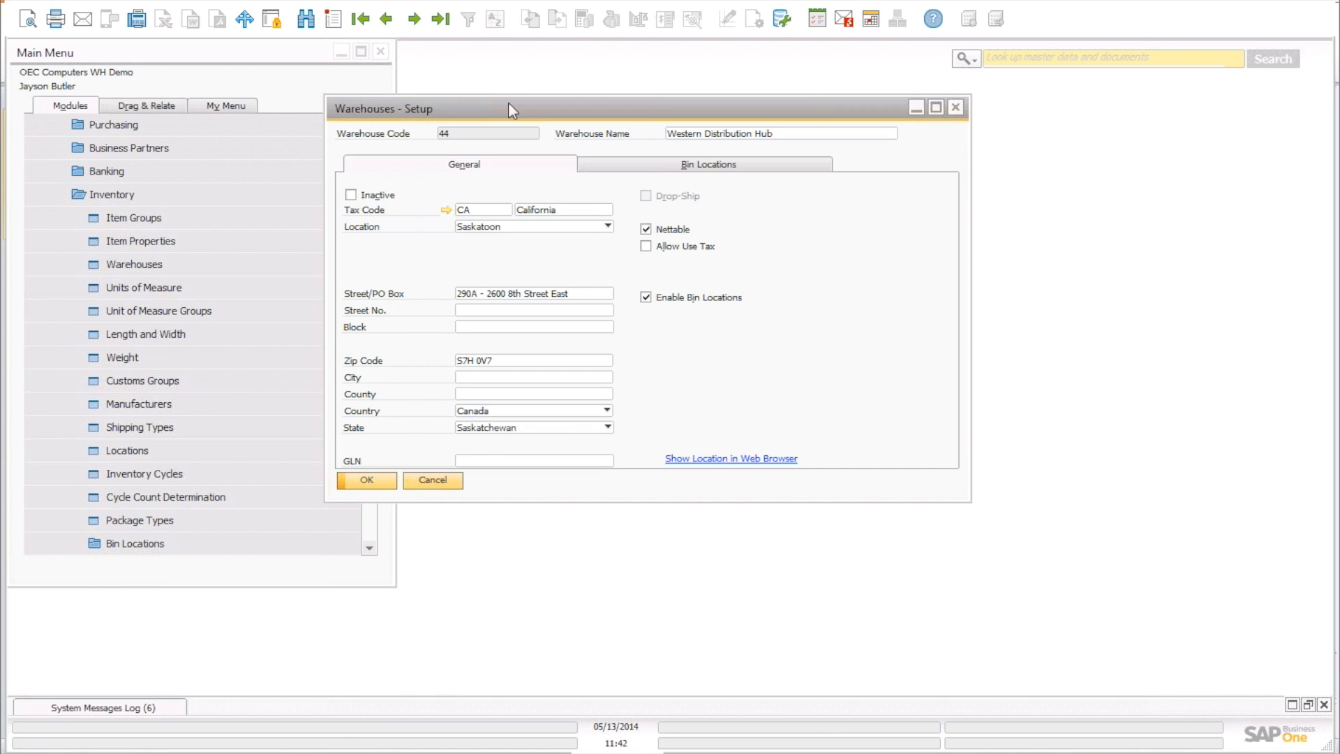
Browse back to warehouse 04 and forward to 44, then inspect its bin settings and default bin.
left_click(386, 23)
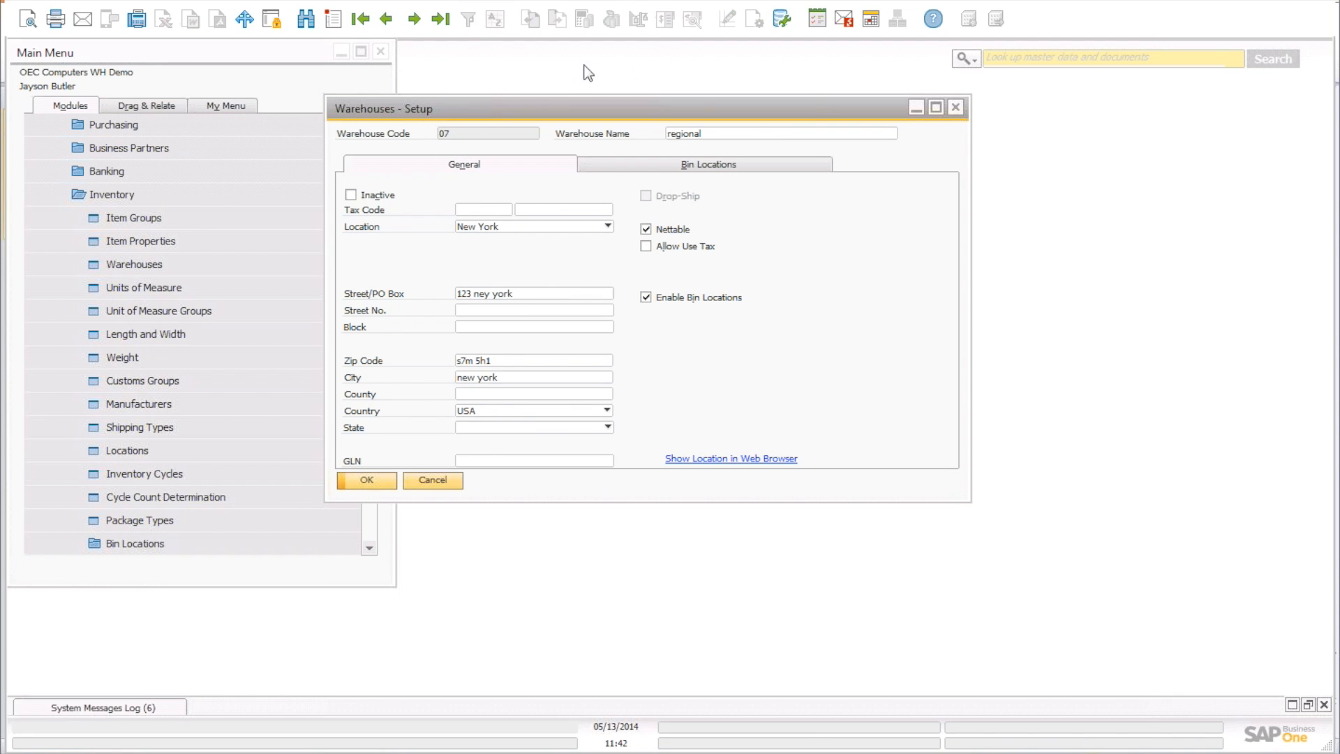
left_click(387, 23)
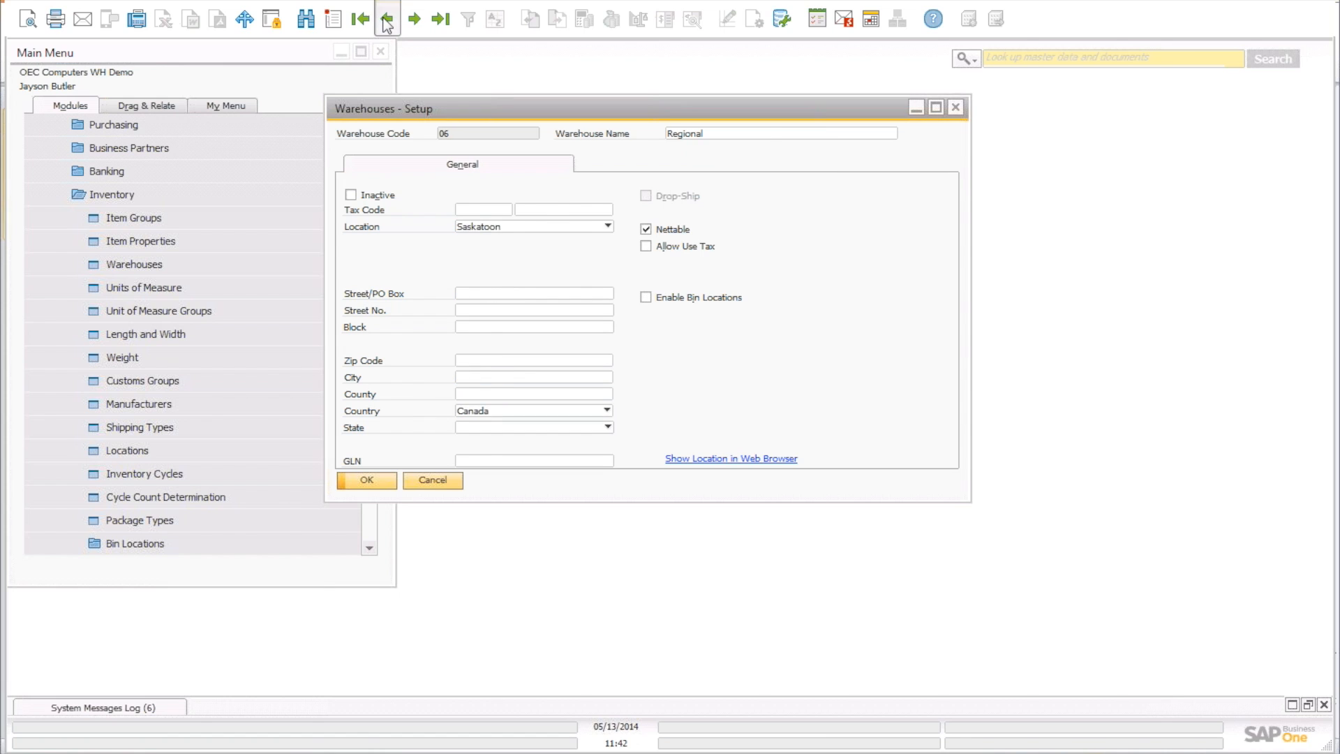
left_click(387, 23)
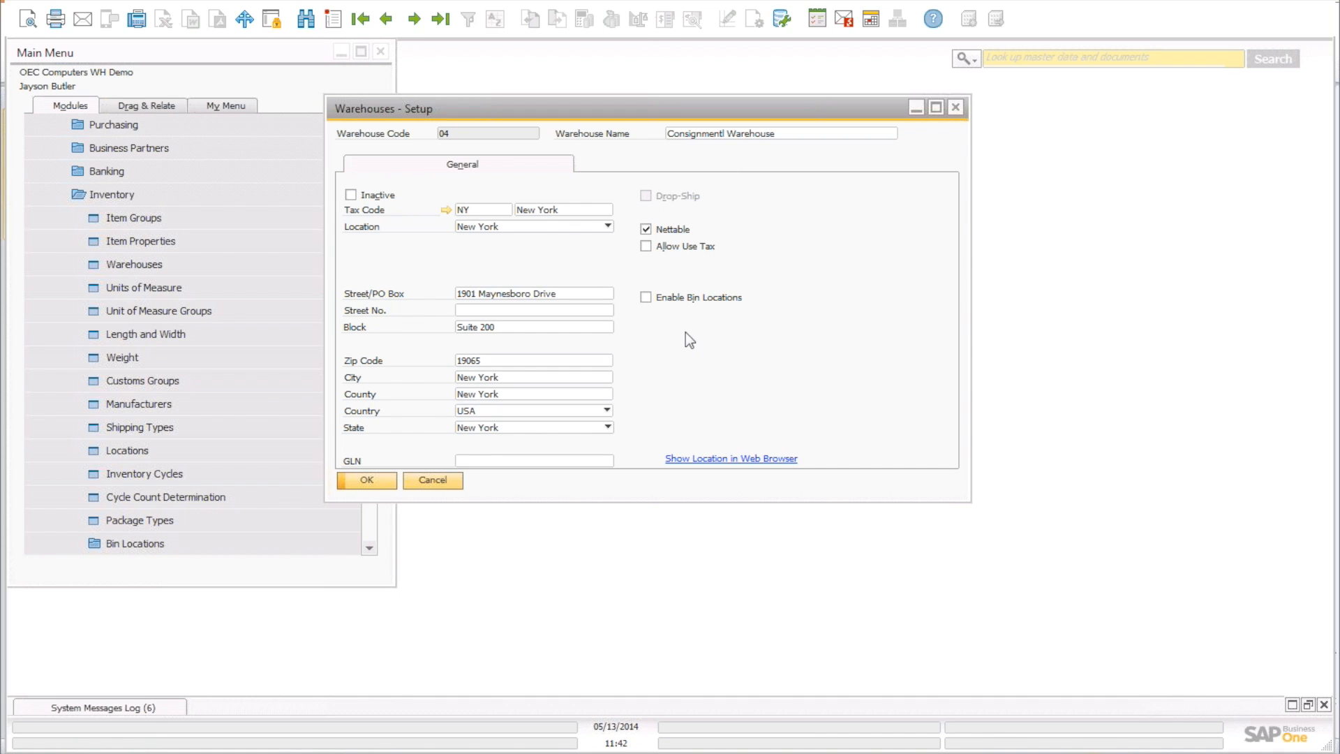
left_click(415, 21)
left_click(416, 21)
left_click(415, 20)
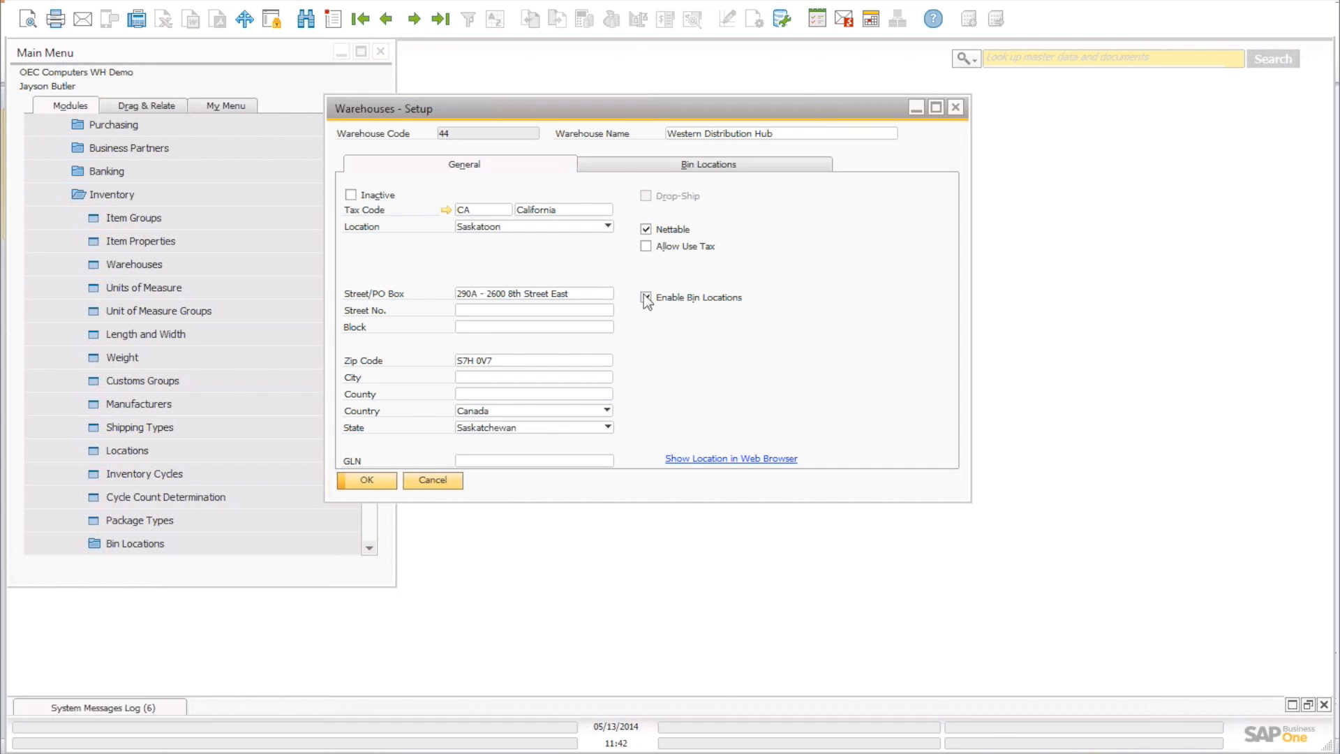
left_click(708, 162)
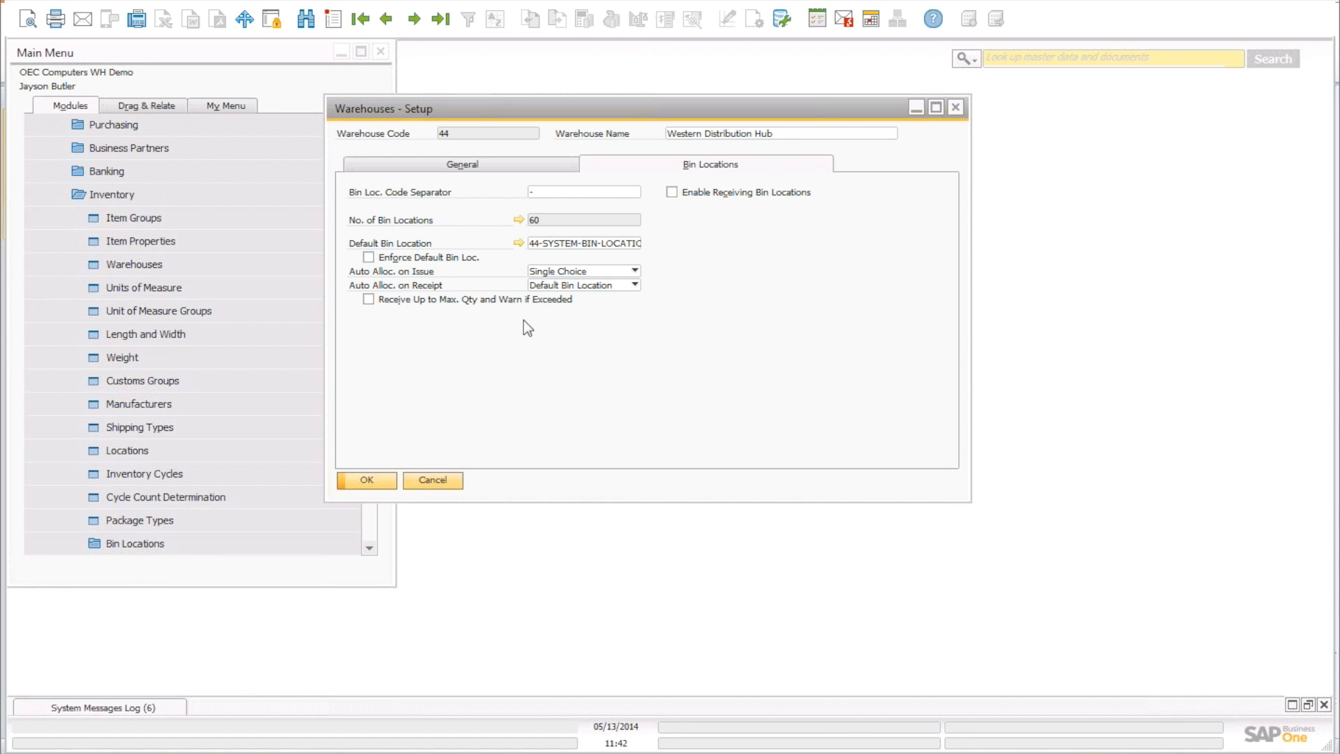
double_click(535, 241)
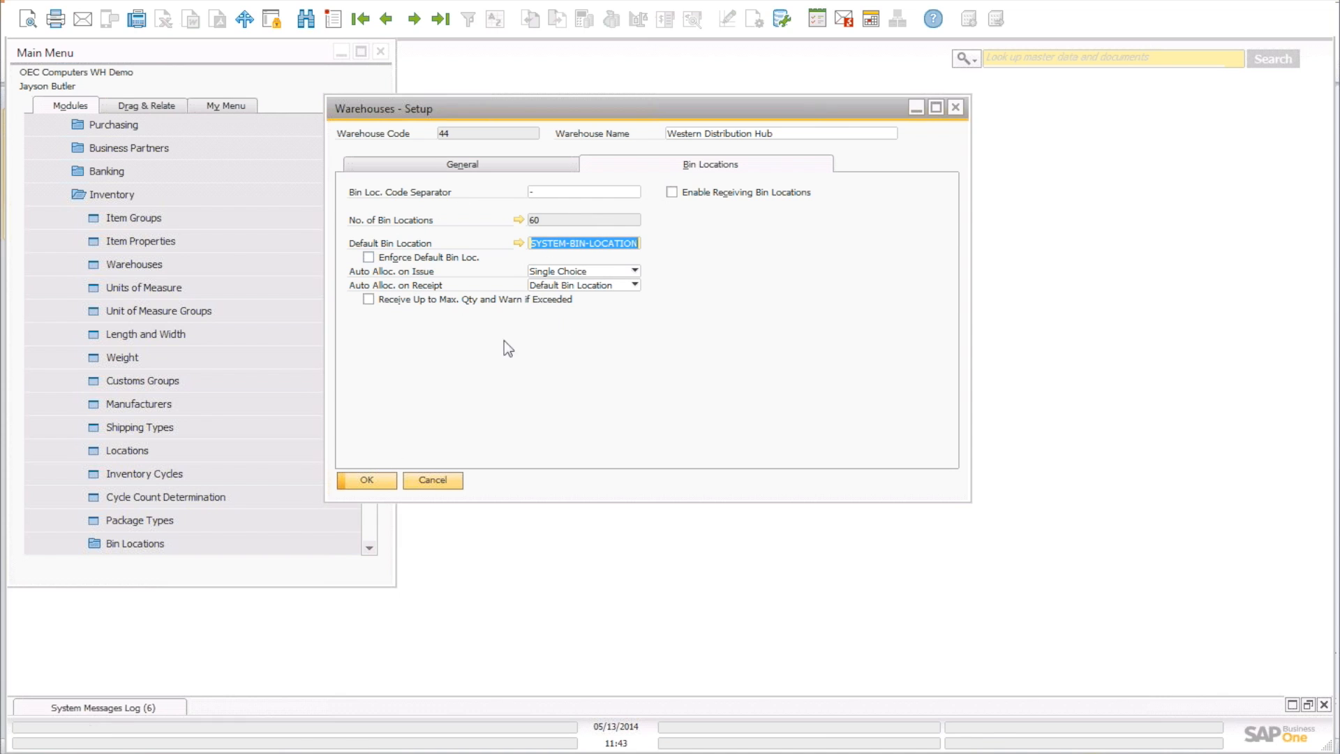
Close Warehouses - Setup, collapse Administration, and expand Inventory > Bin Locations in the Main Menu.
left_click(368, 479)
left_click(149, 189)
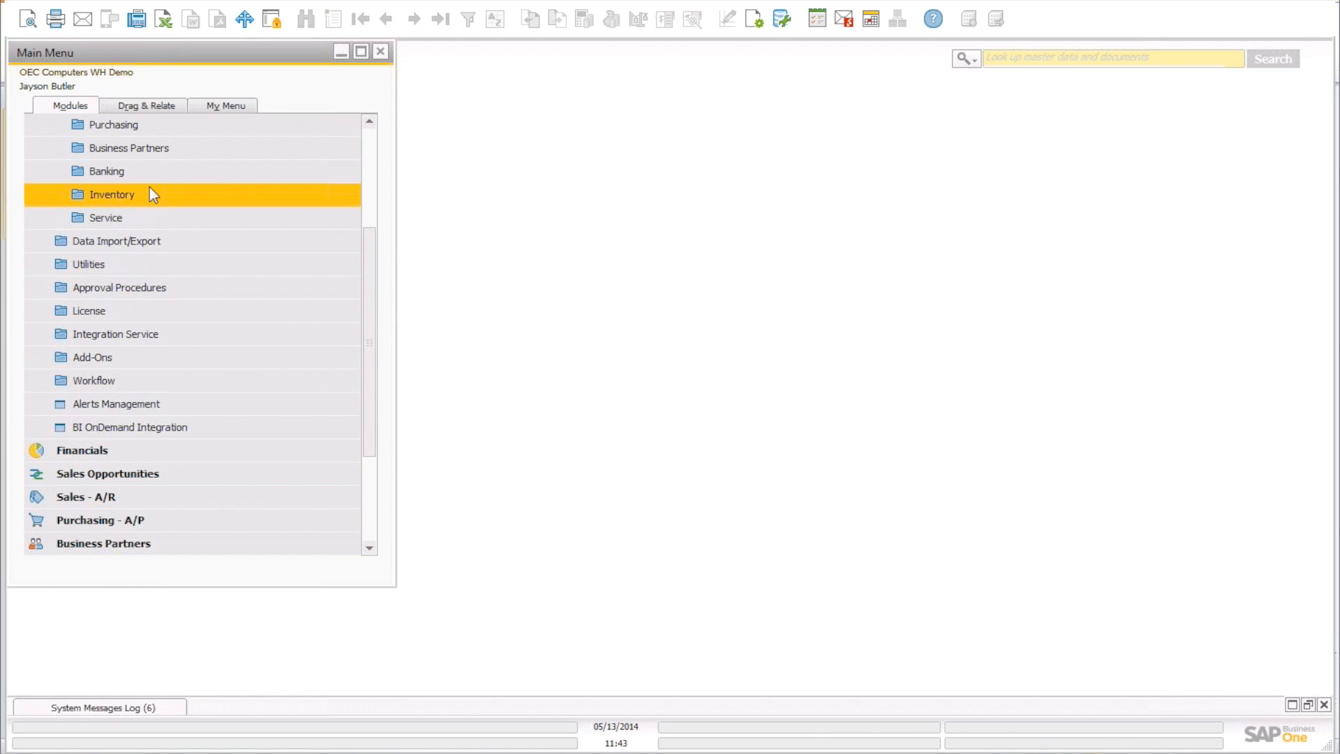
left_click(368, 133)
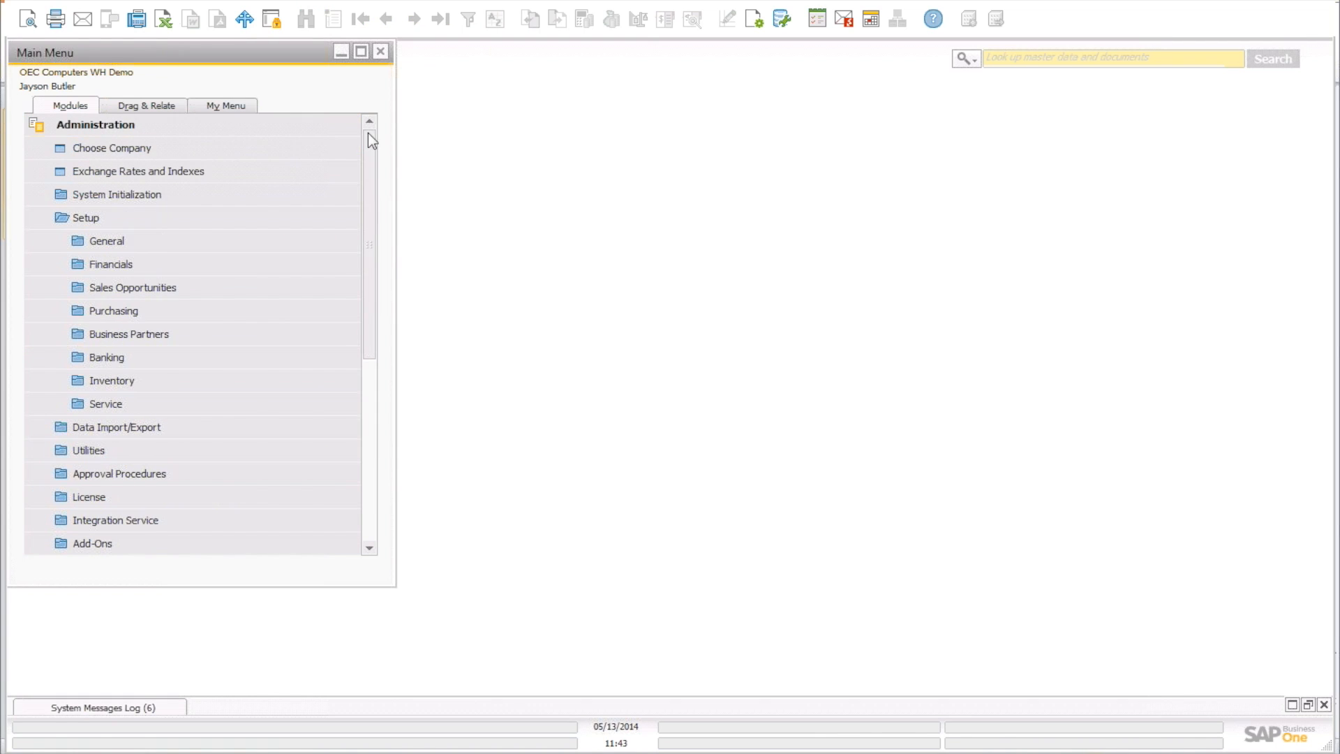
left_click(106, 218)
left_click(130, 134)
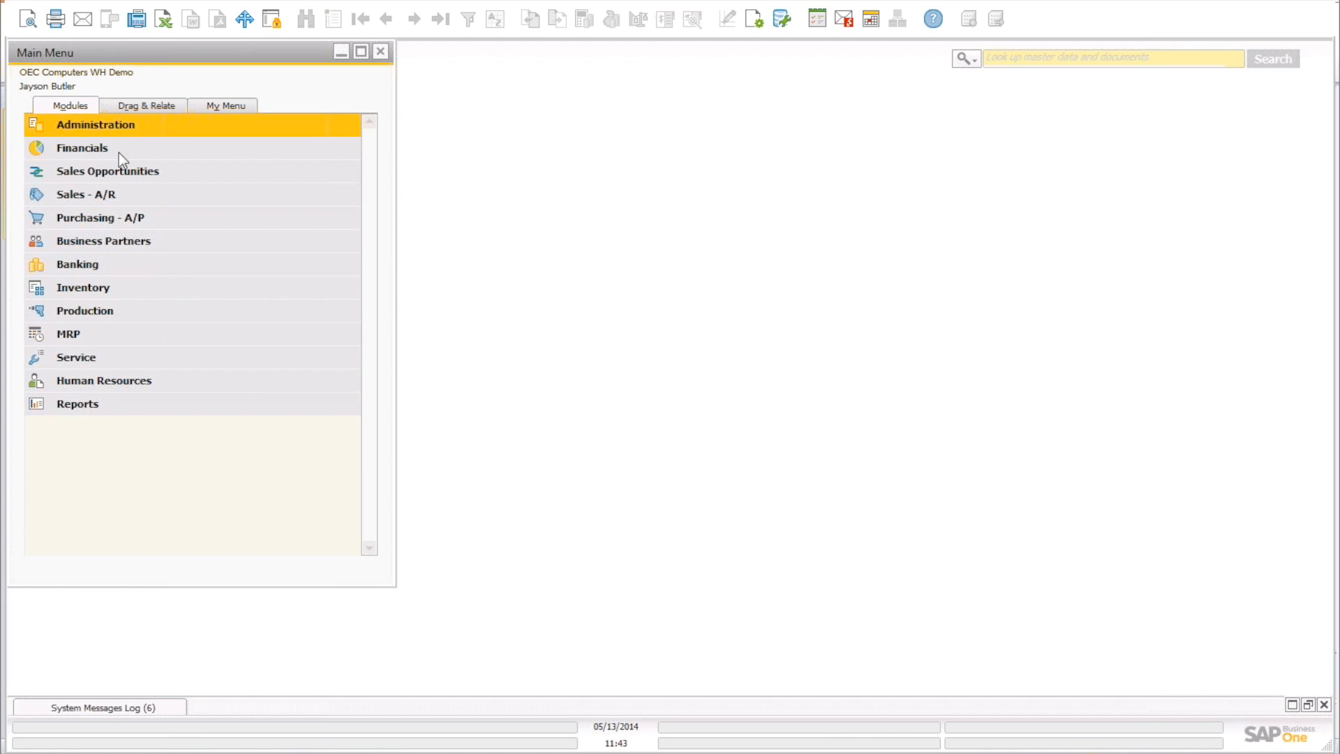
left_click(77, 288)
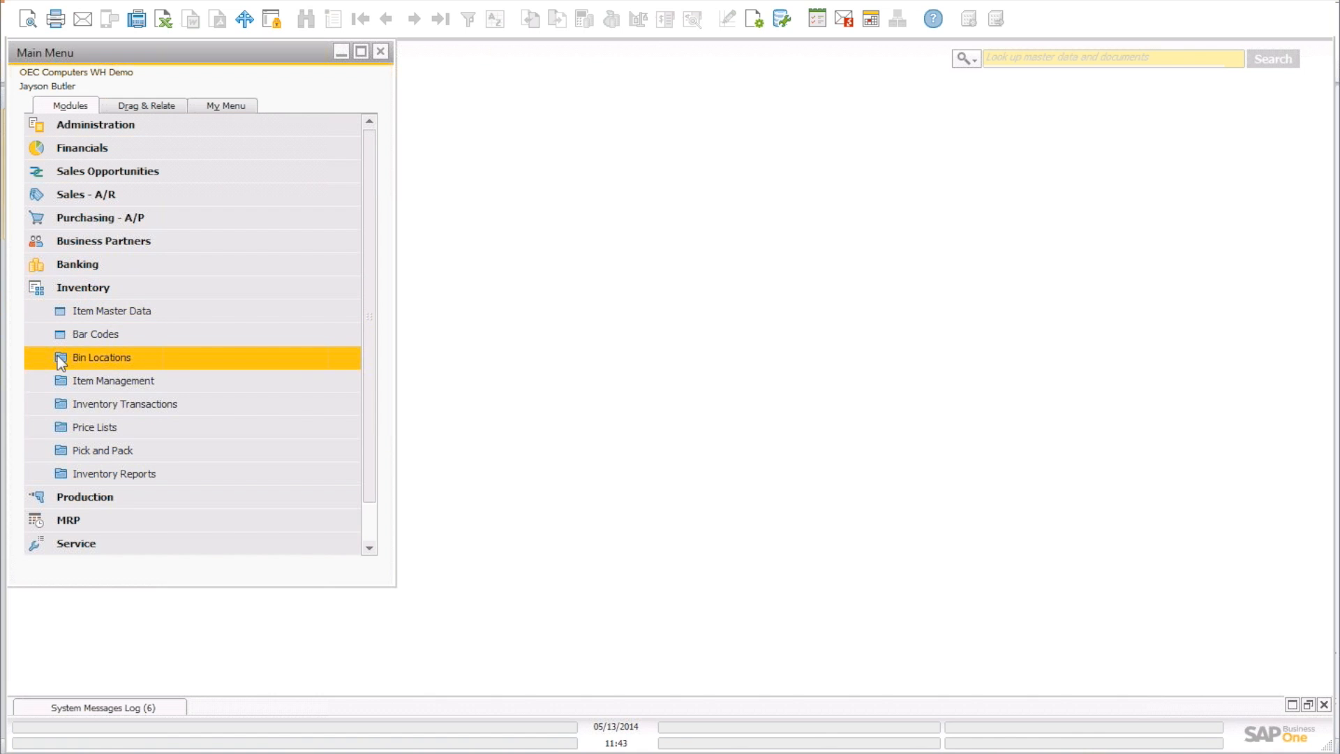
left_click(149, 359)
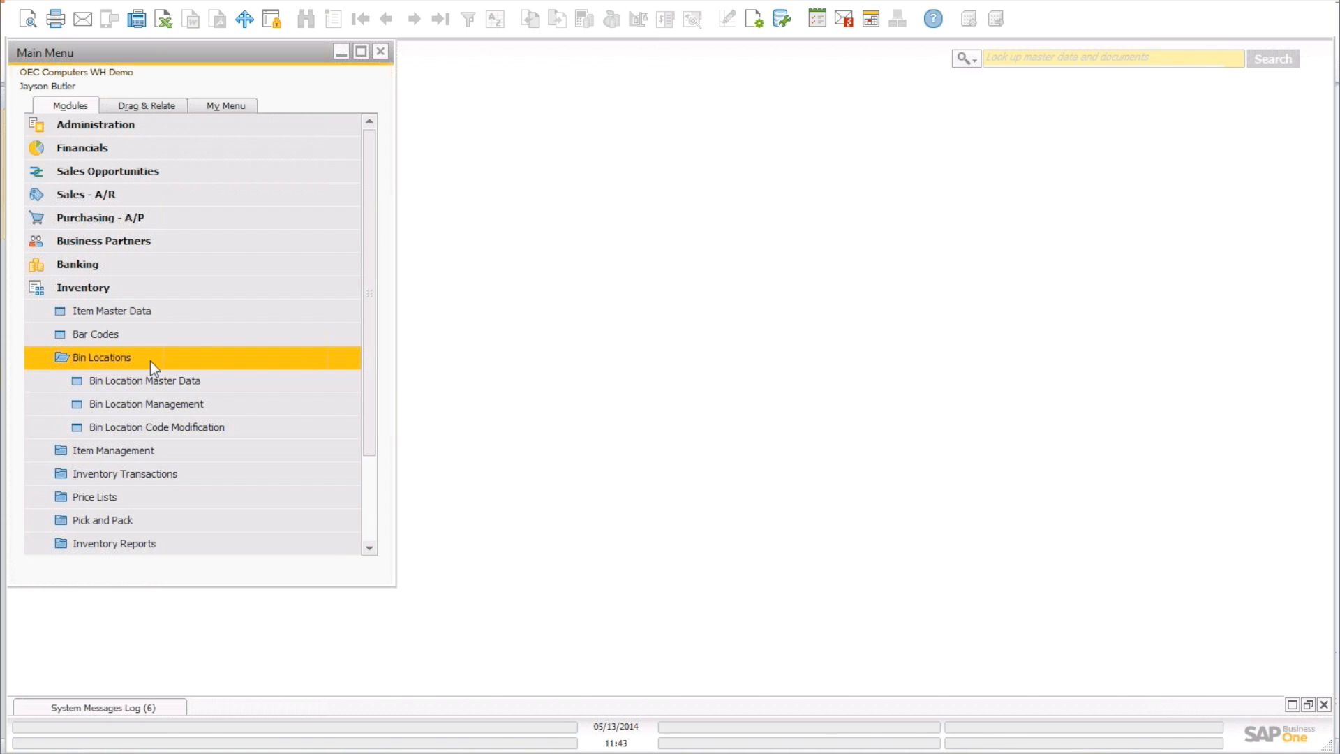
Open Bin Location Master Data and browse to bin 44-Z01-R1-L1-B1, Inbound Receiving Zone.
left_click(150, 380)
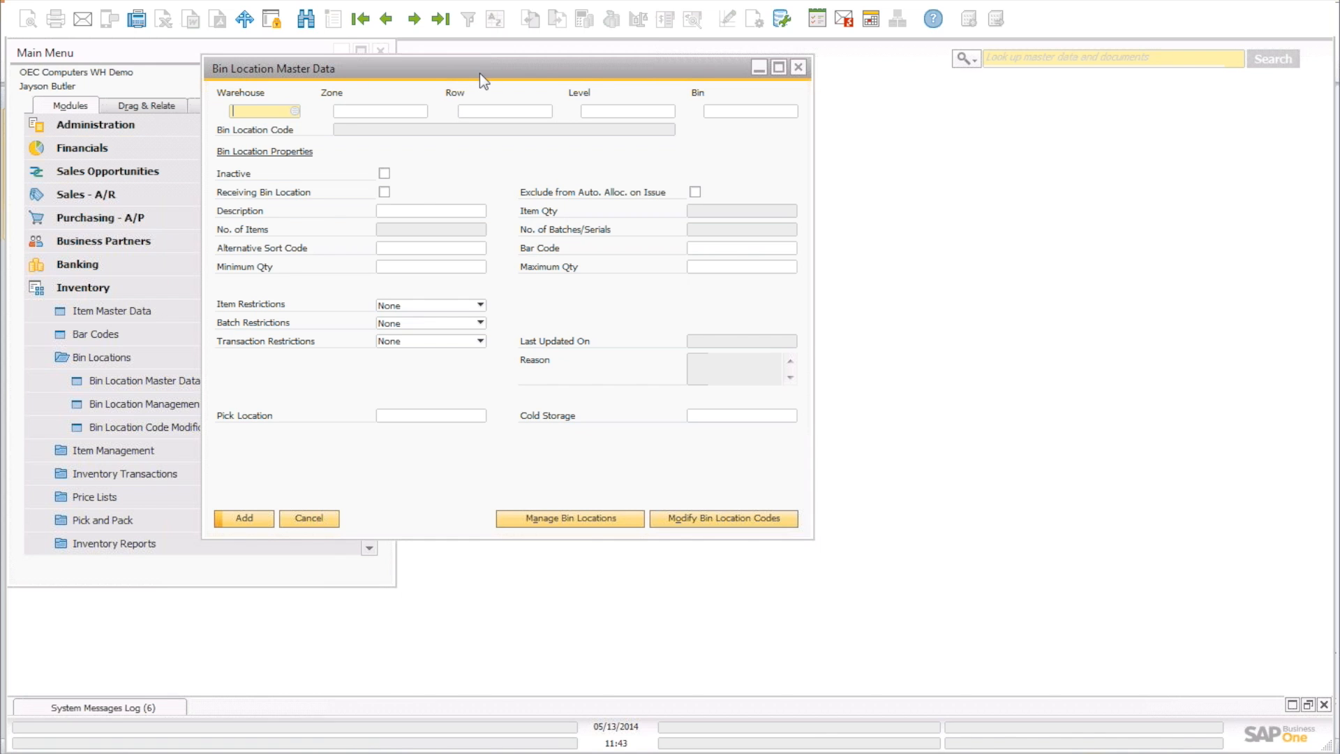
left_click_drag(479, 73, 599, 78)
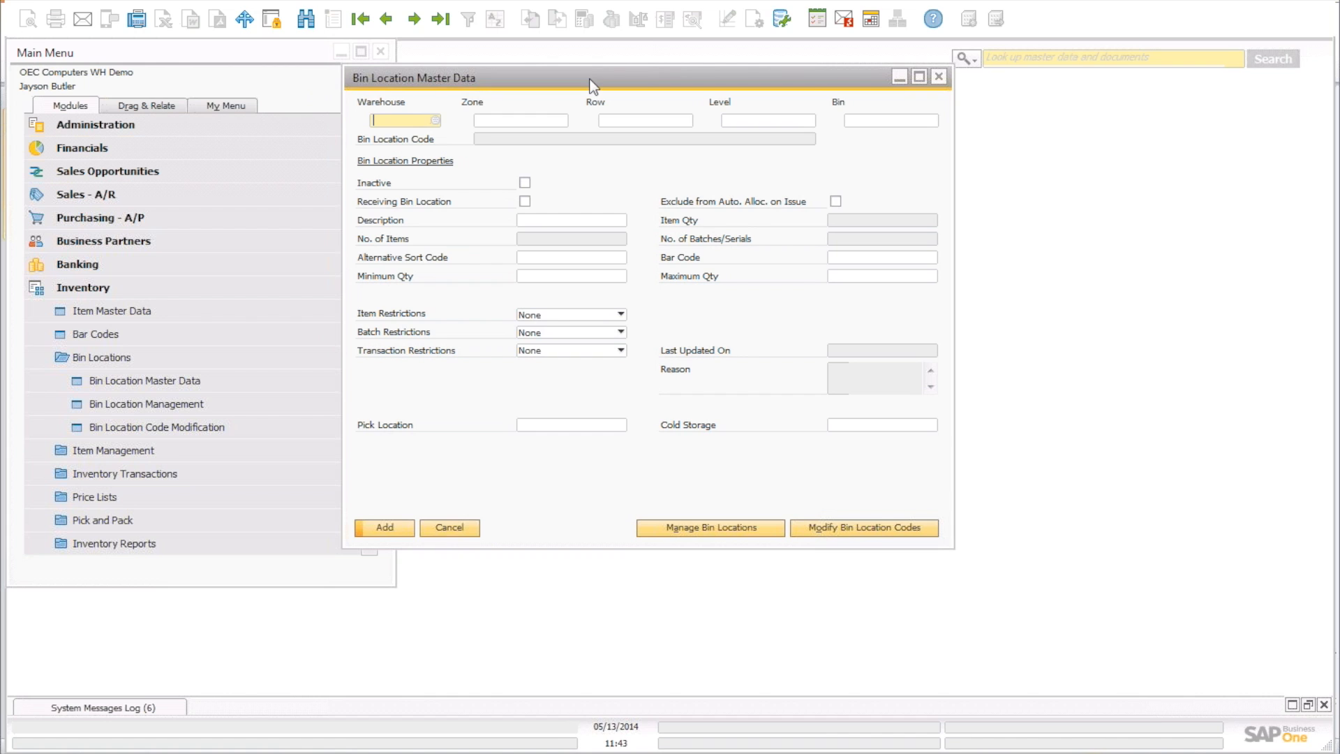
left_click(413, 20)
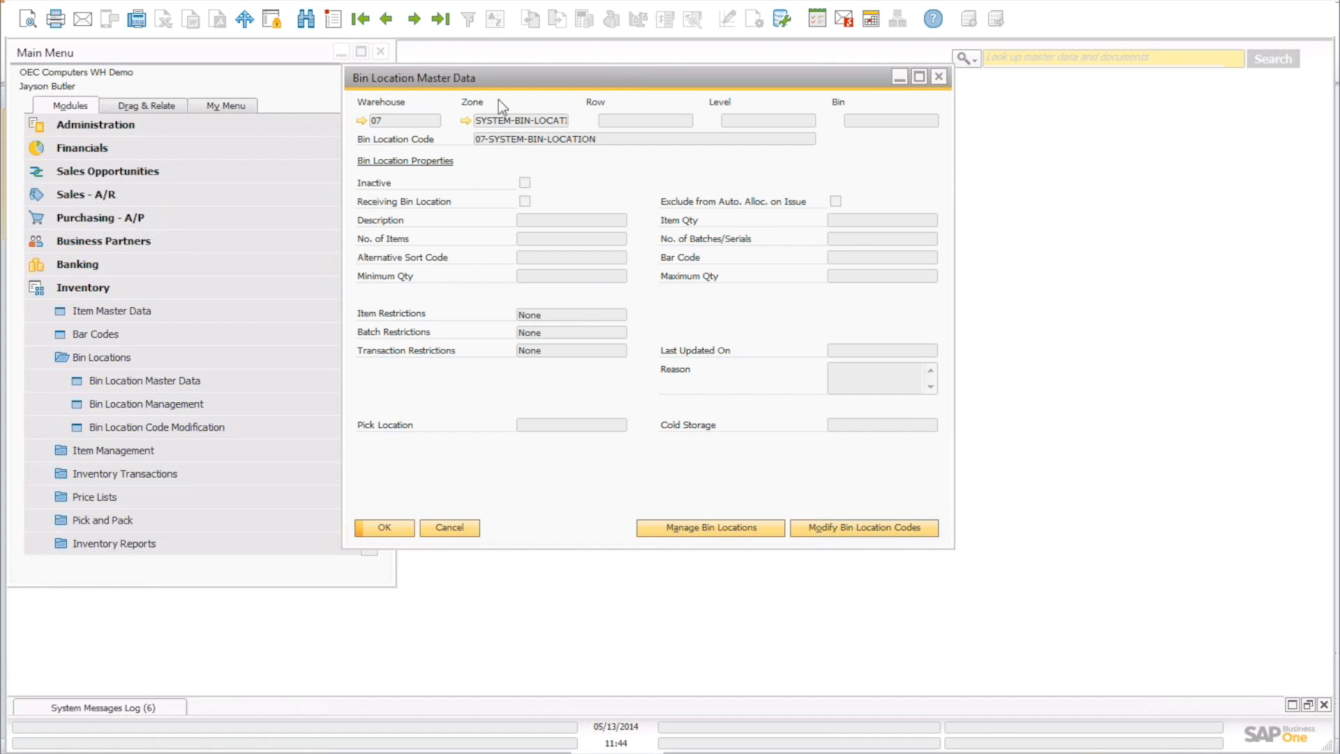
left_click(414, 21)
left_click(414, 21)
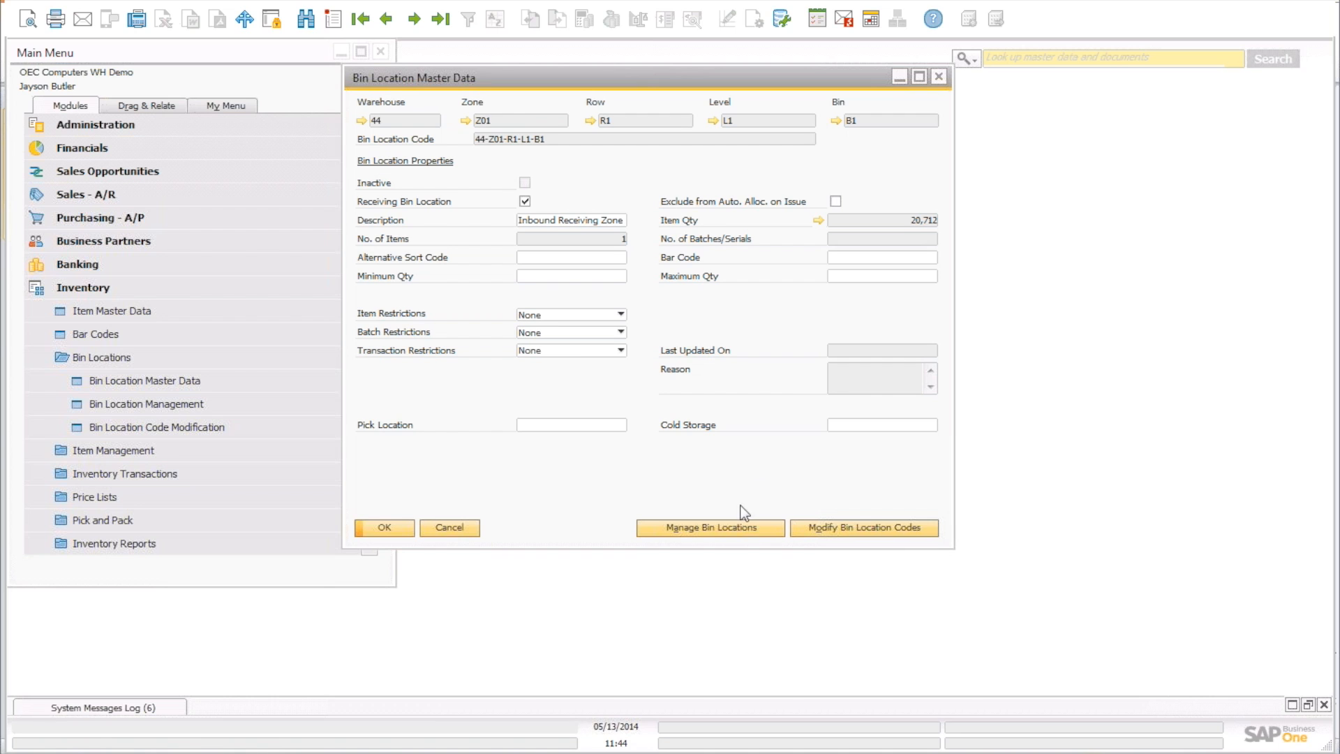
Open Bin Location Management on Generate Bin Locations and enlarge it to reveal OK and Cancel.
left_click(706, 531)
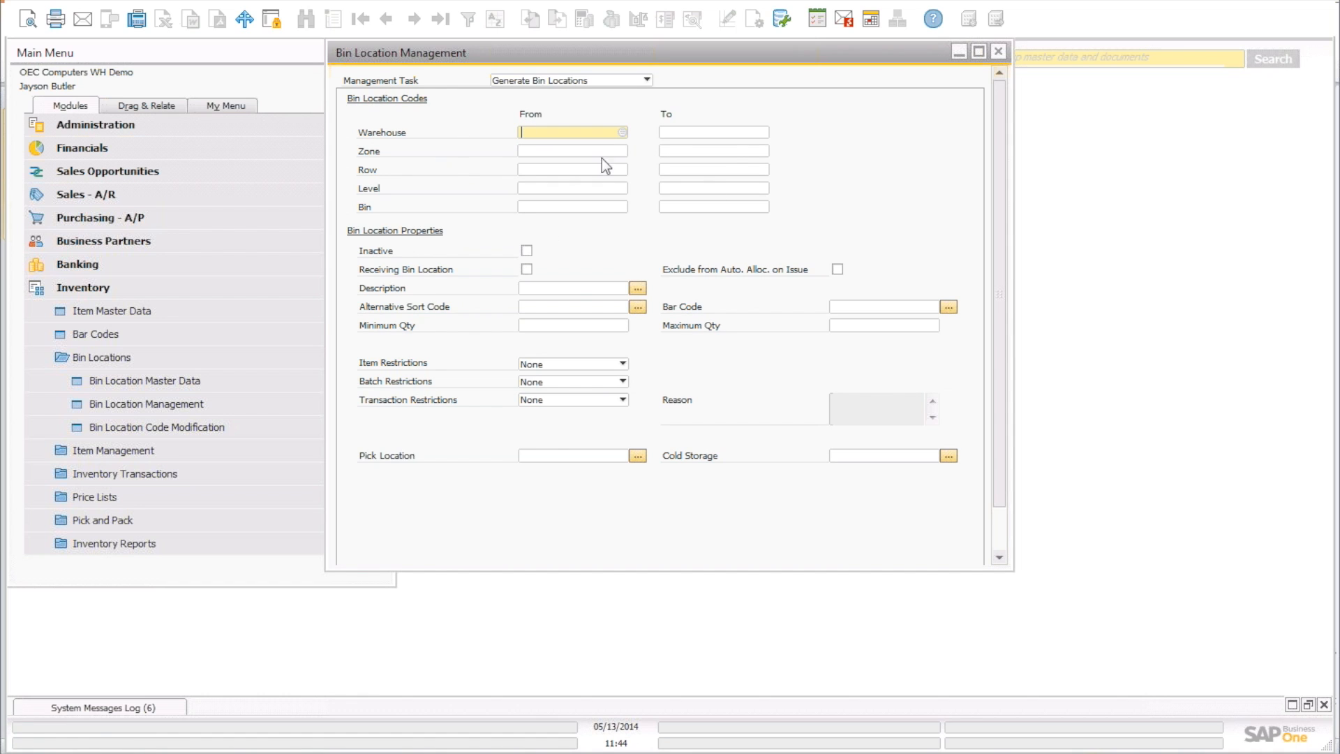
left_click_drag(861, 568, 867, 636)
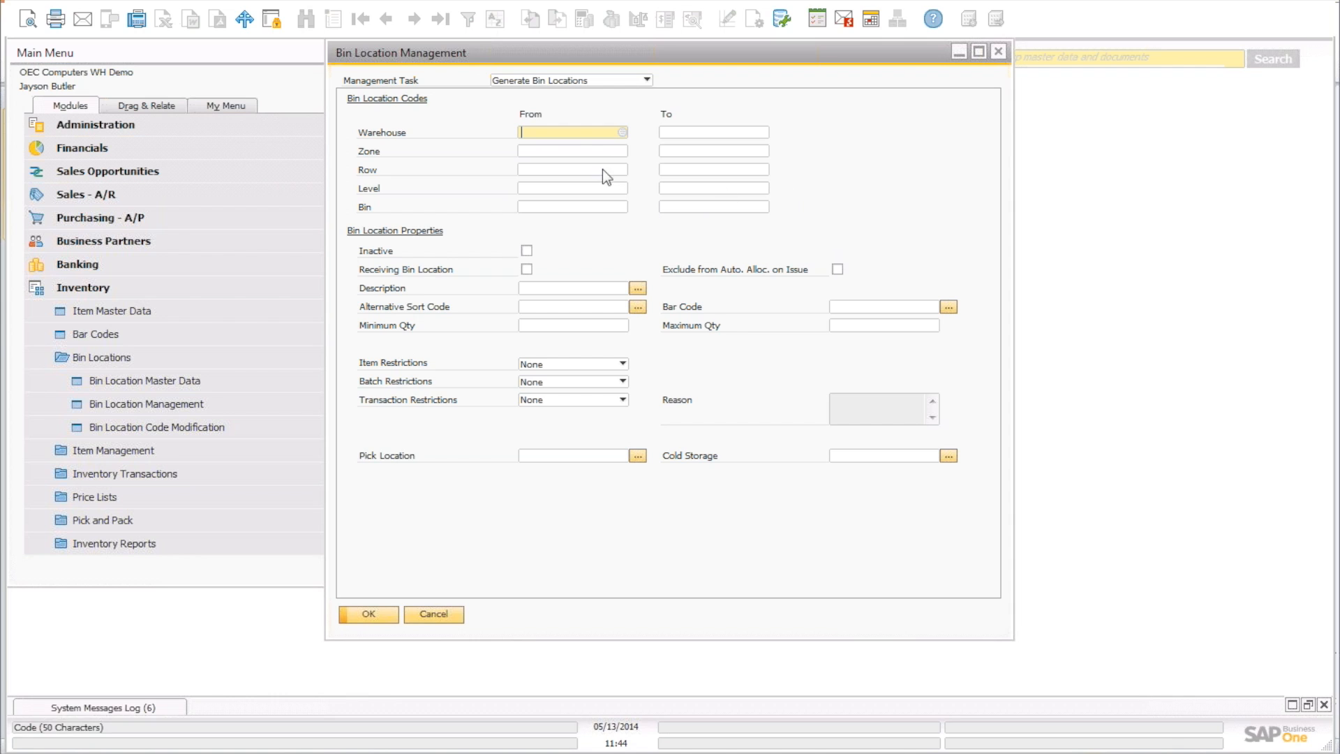
Set the warehouse range for bin generation to 44 through 44.
left_click(622, 132)
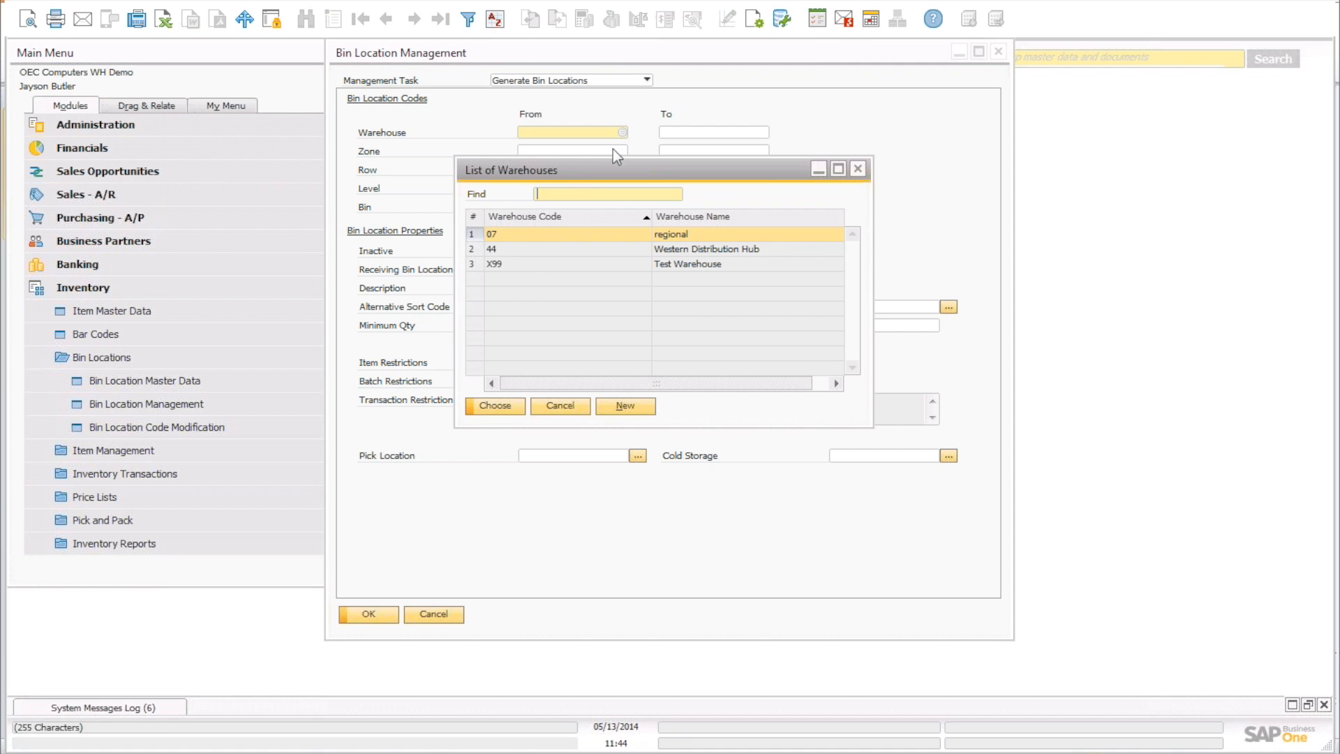
double_click(538, 249)
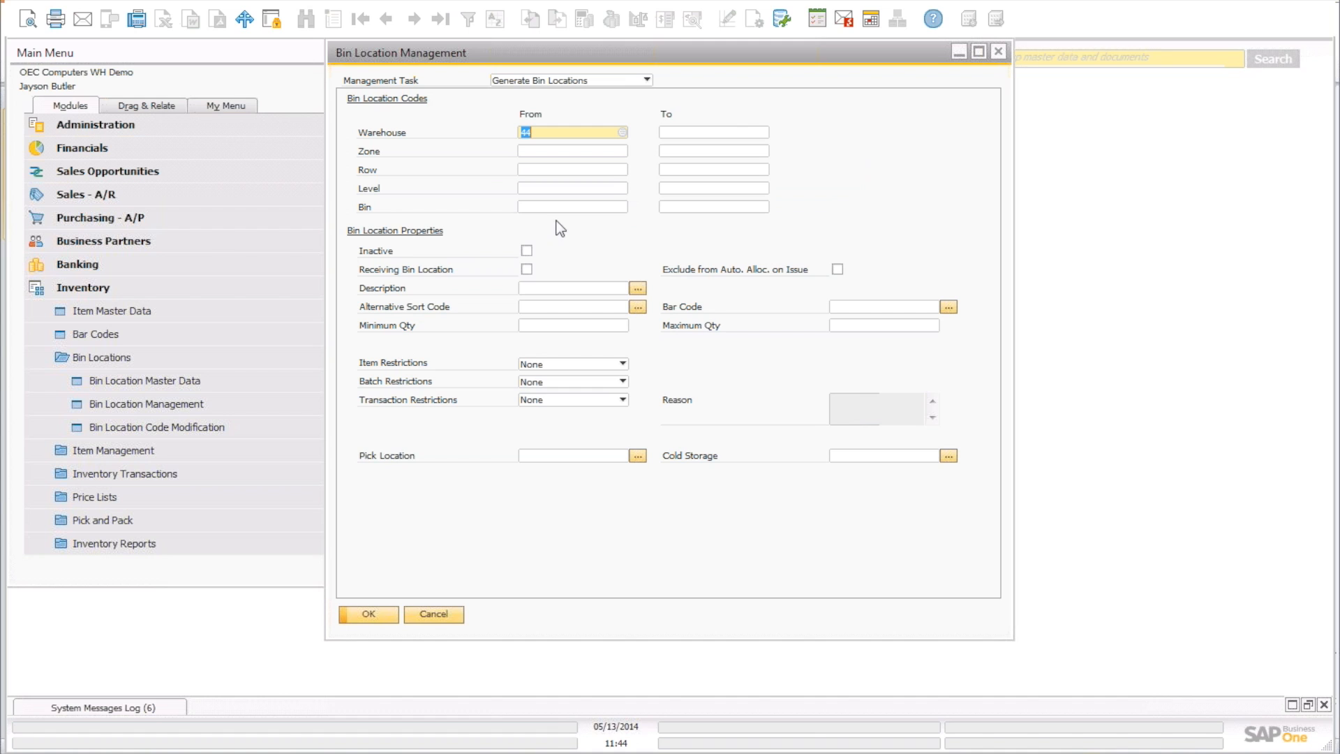
left_click(759, 132)
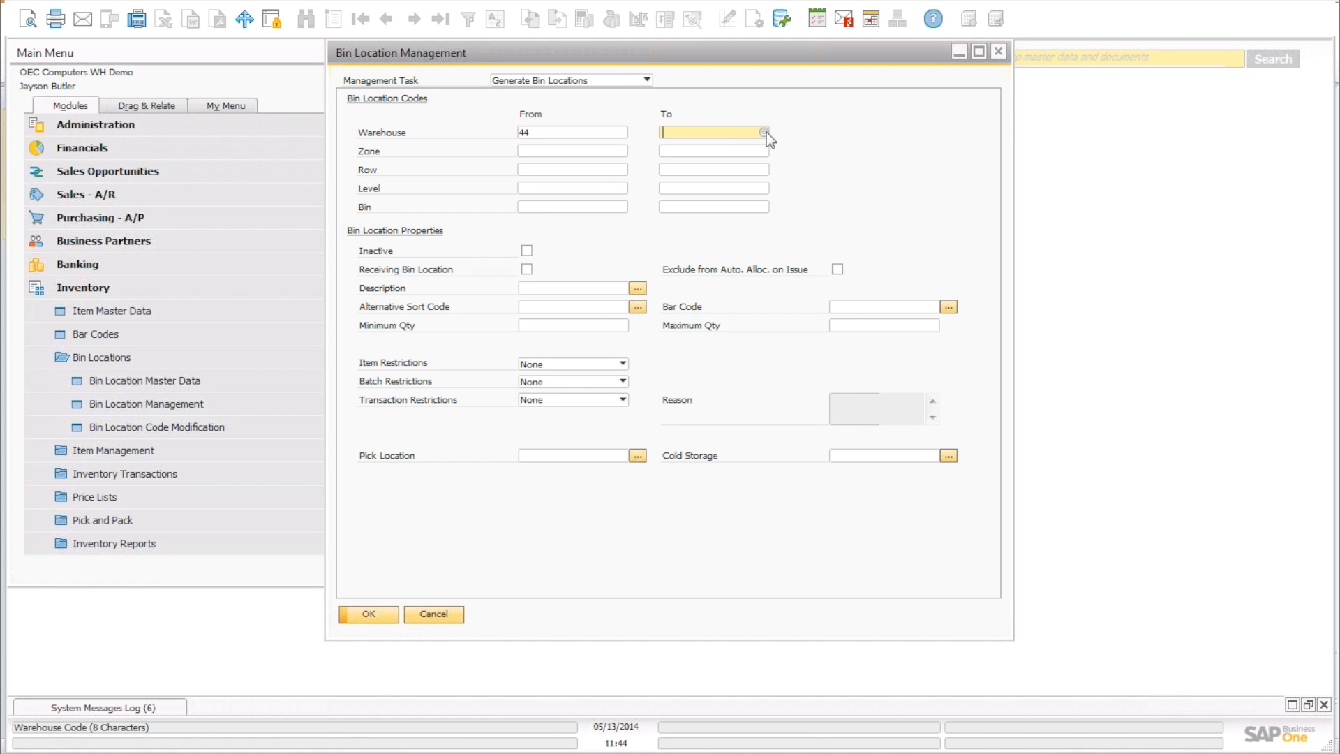
left_click(765, 132)
double_click(685, 246)
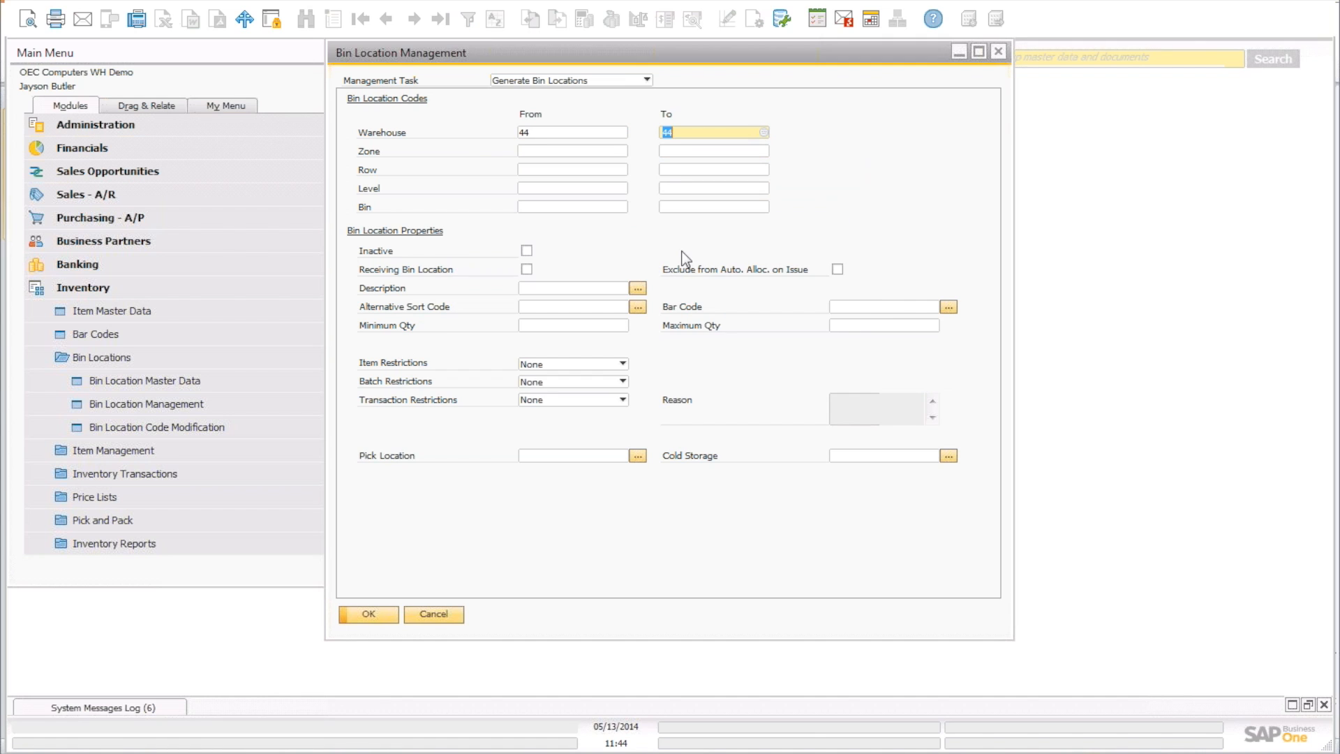
Pick zone Z01 as the start and Z10 as the end of the zone range.
left_click(611, 150)
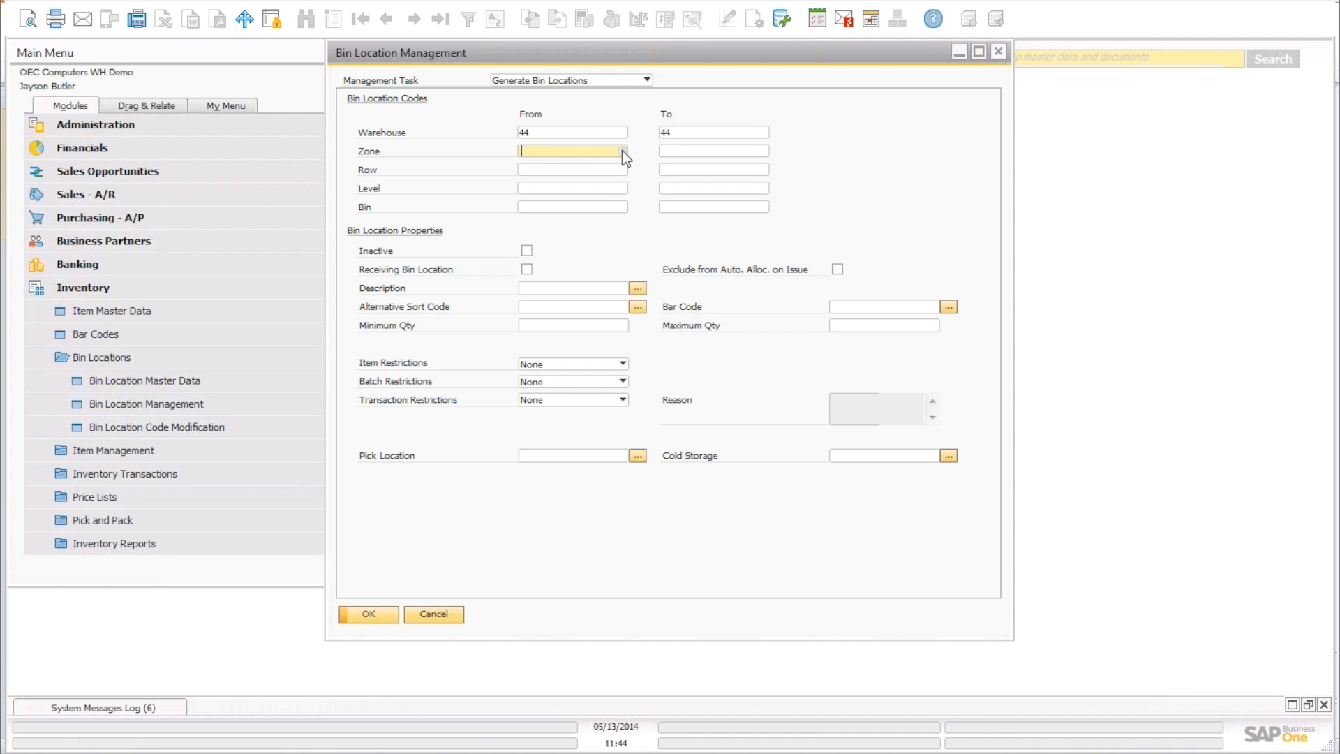
left_click(622, 151)
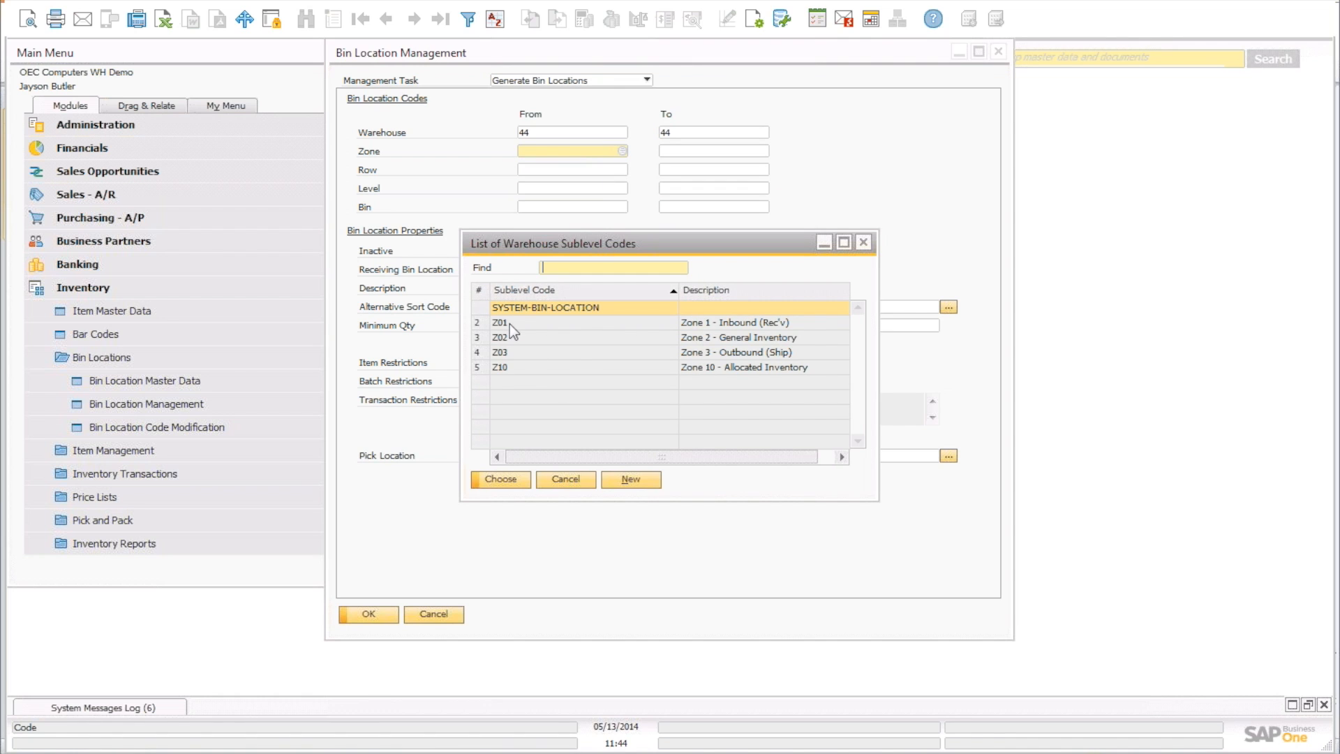
double_click(510, 323)
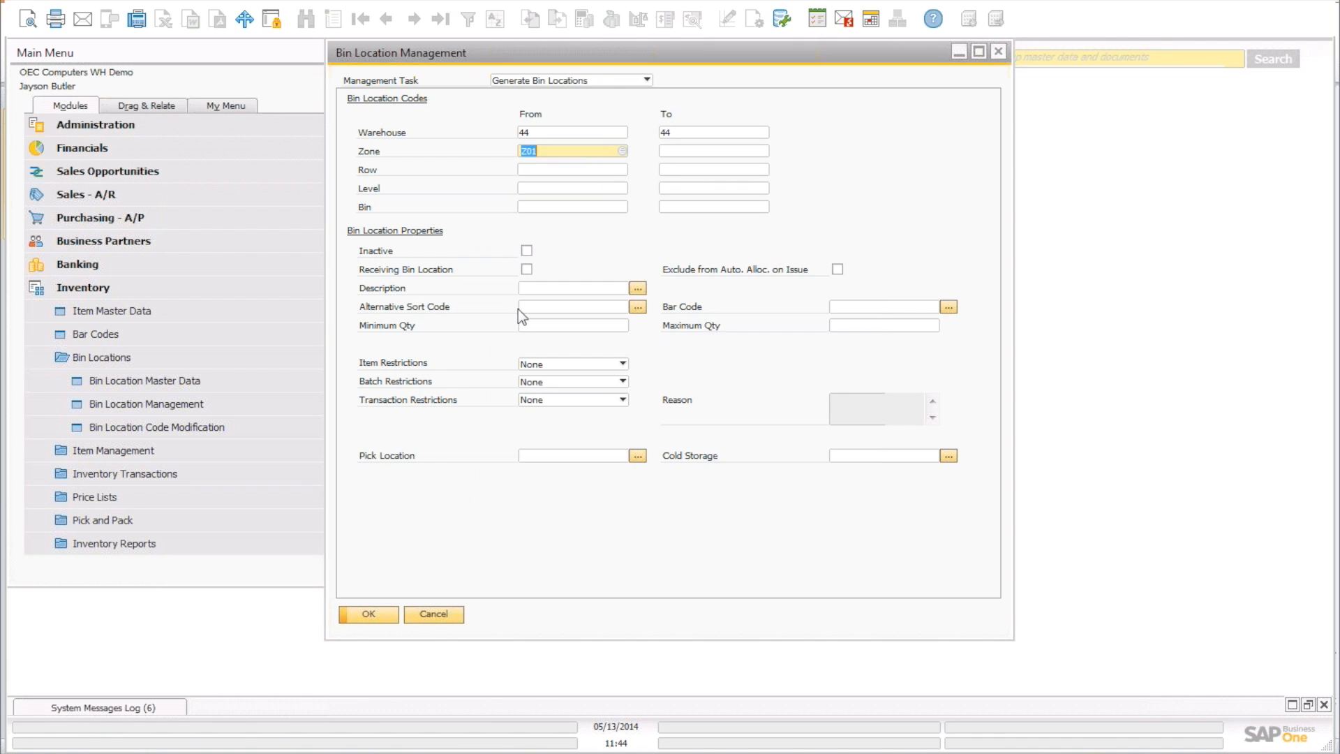
left_click(736, 152)
left_click(763, 151)
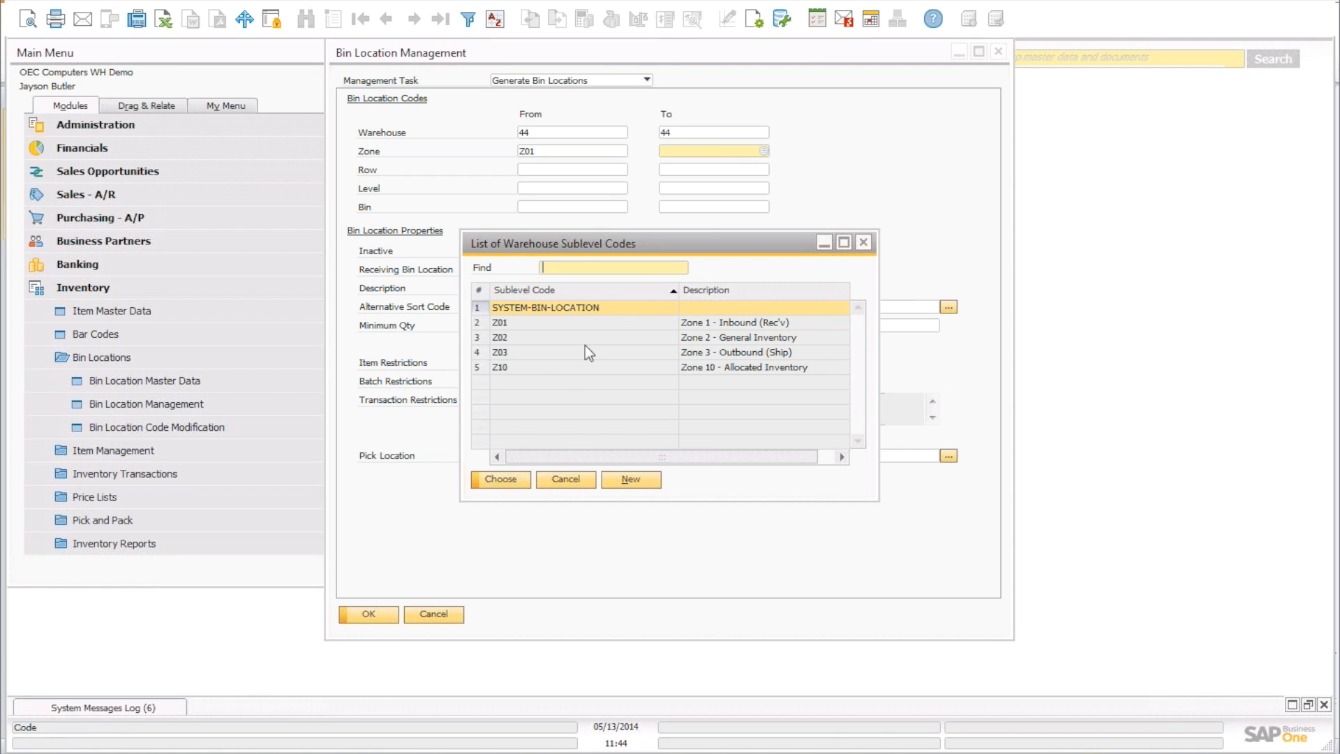
left_click(518, 365)
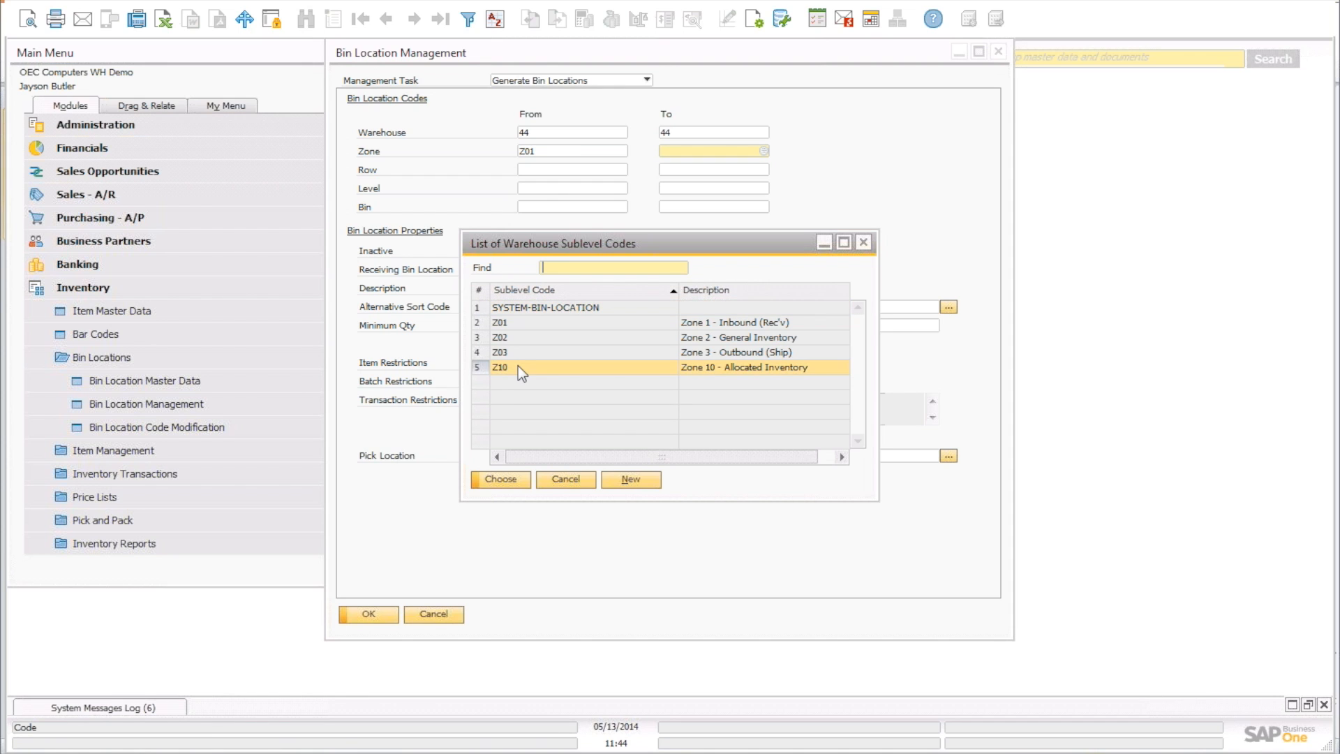
double_click(518, 365)
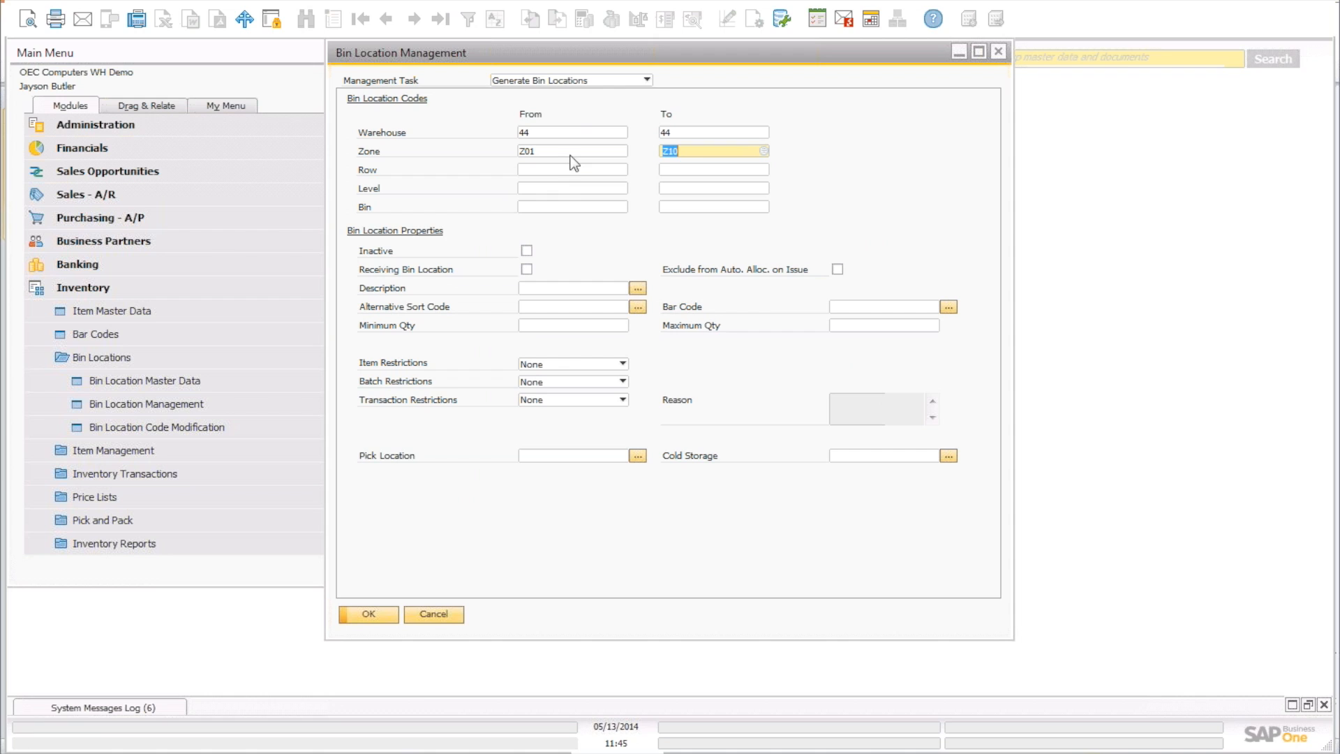
left_click(619, 170)
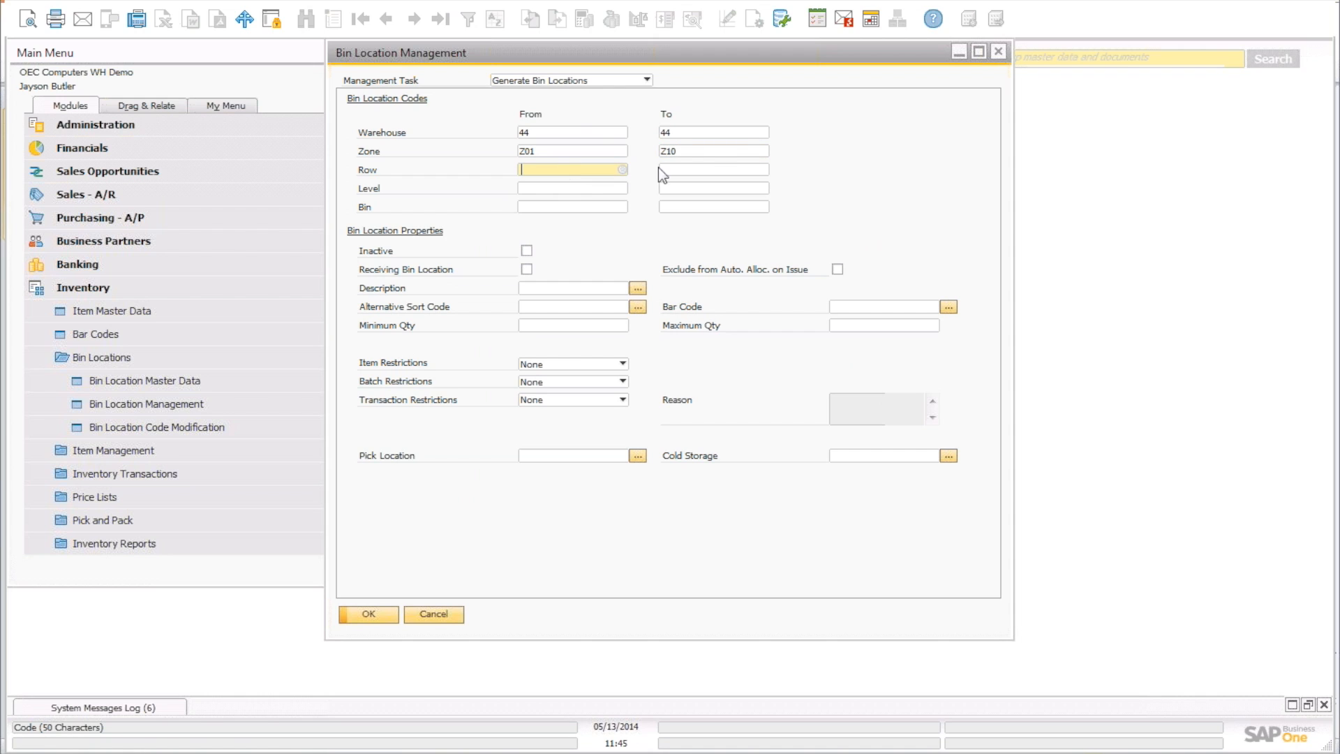
left_click(748, 150)
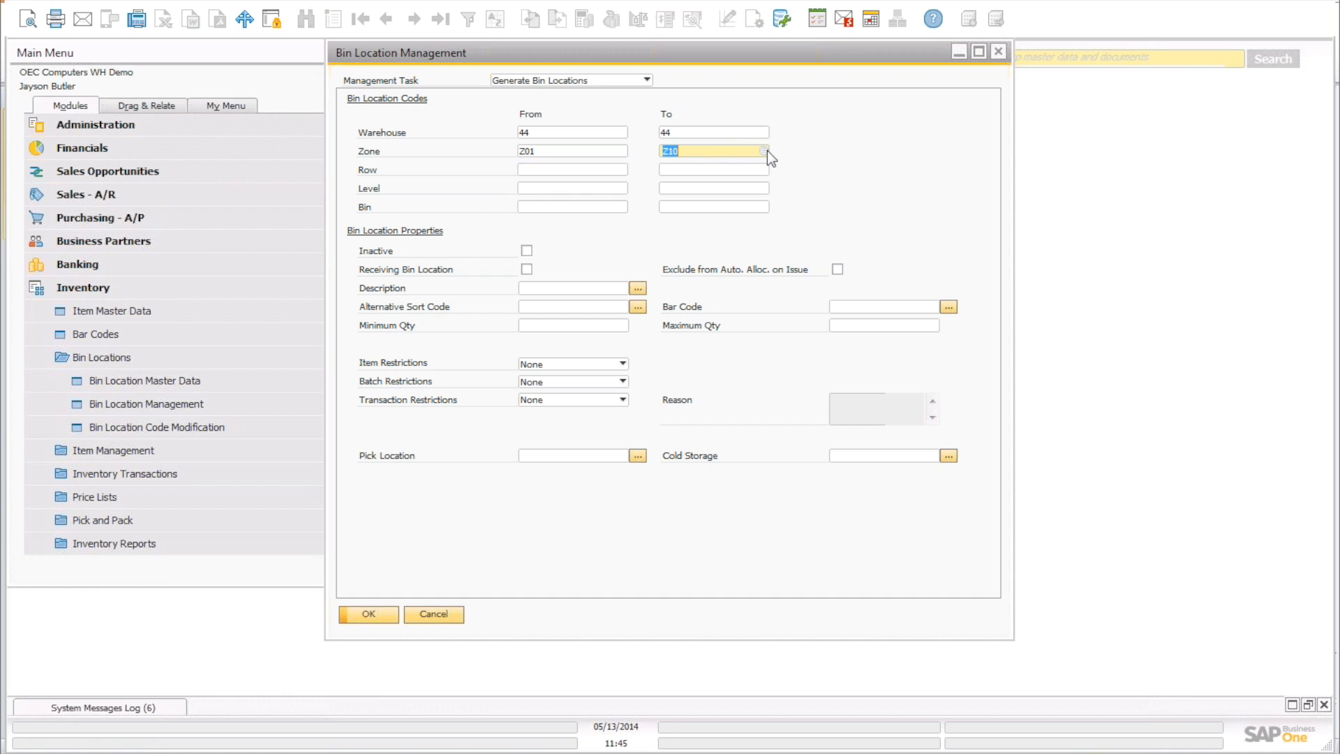
left_click(764, 151)
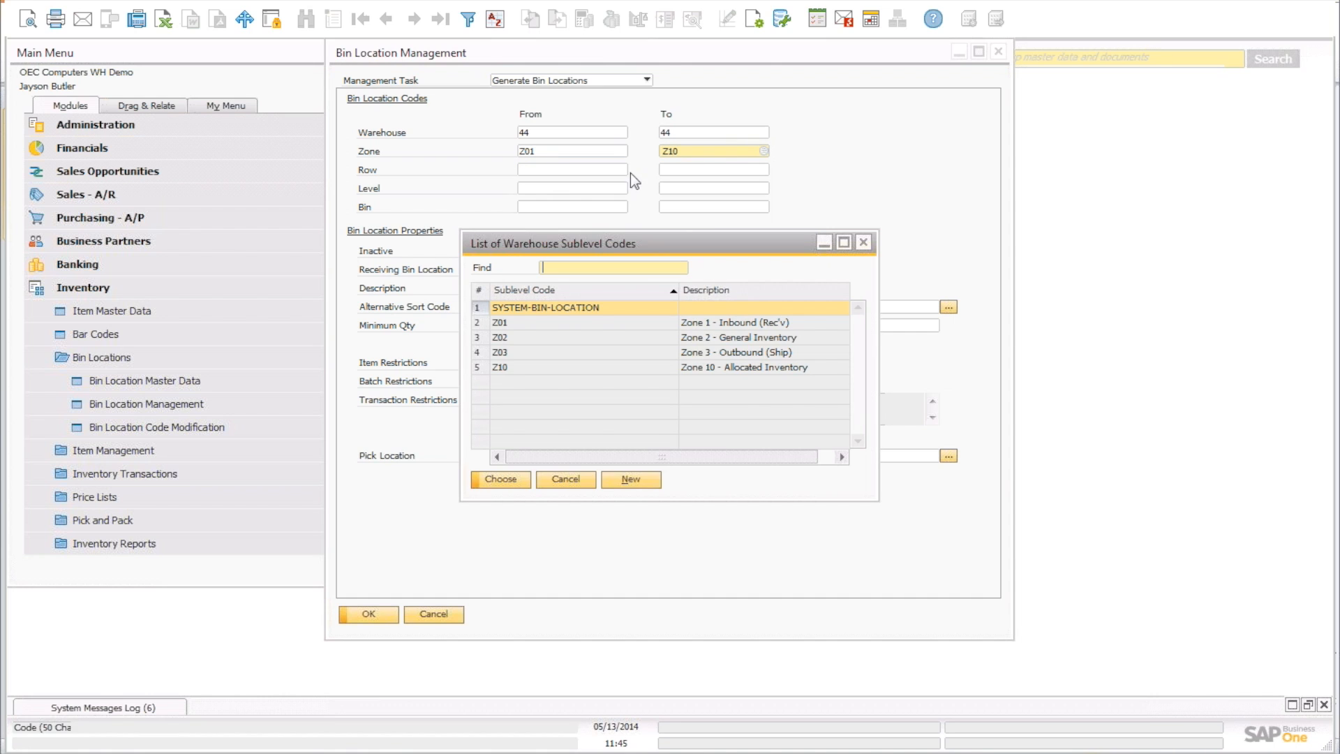
left_click(582, 483)
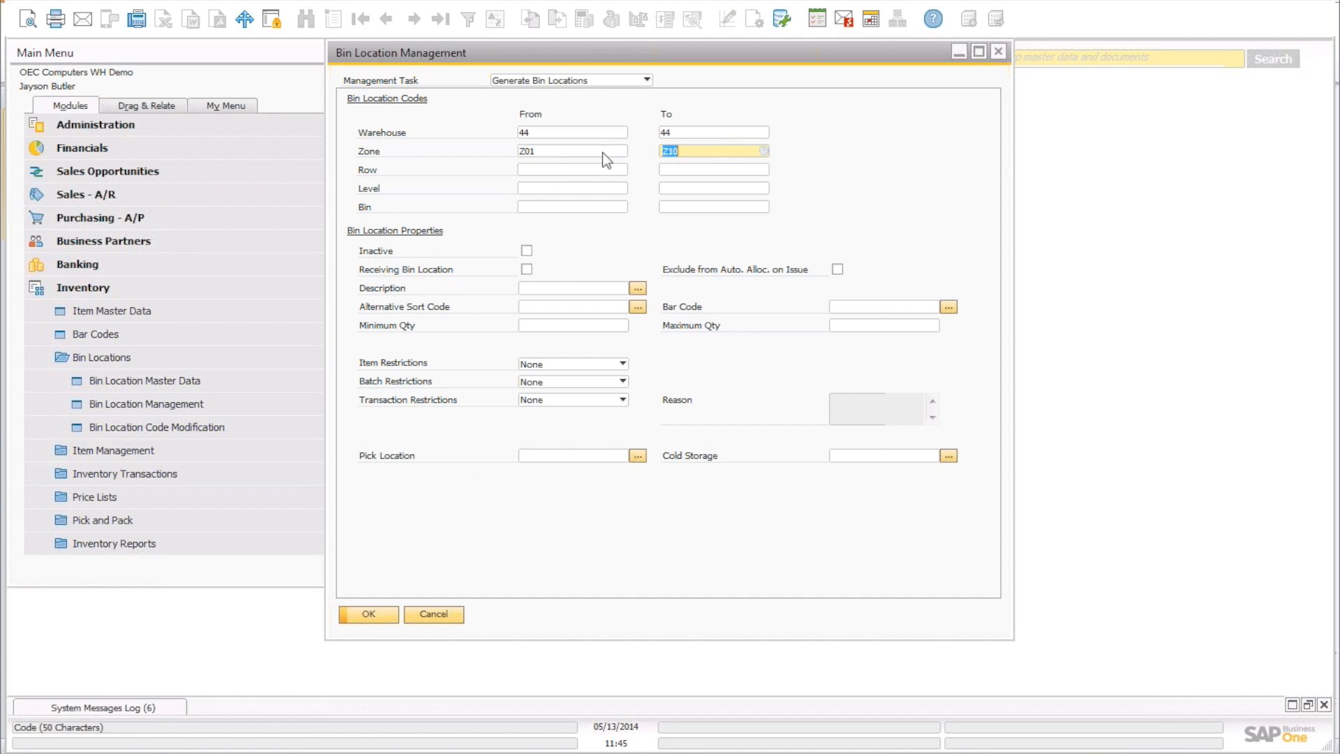
Change both the starting and ending zone to Z02.
left_click(605, 151)
left_click(621, 150)
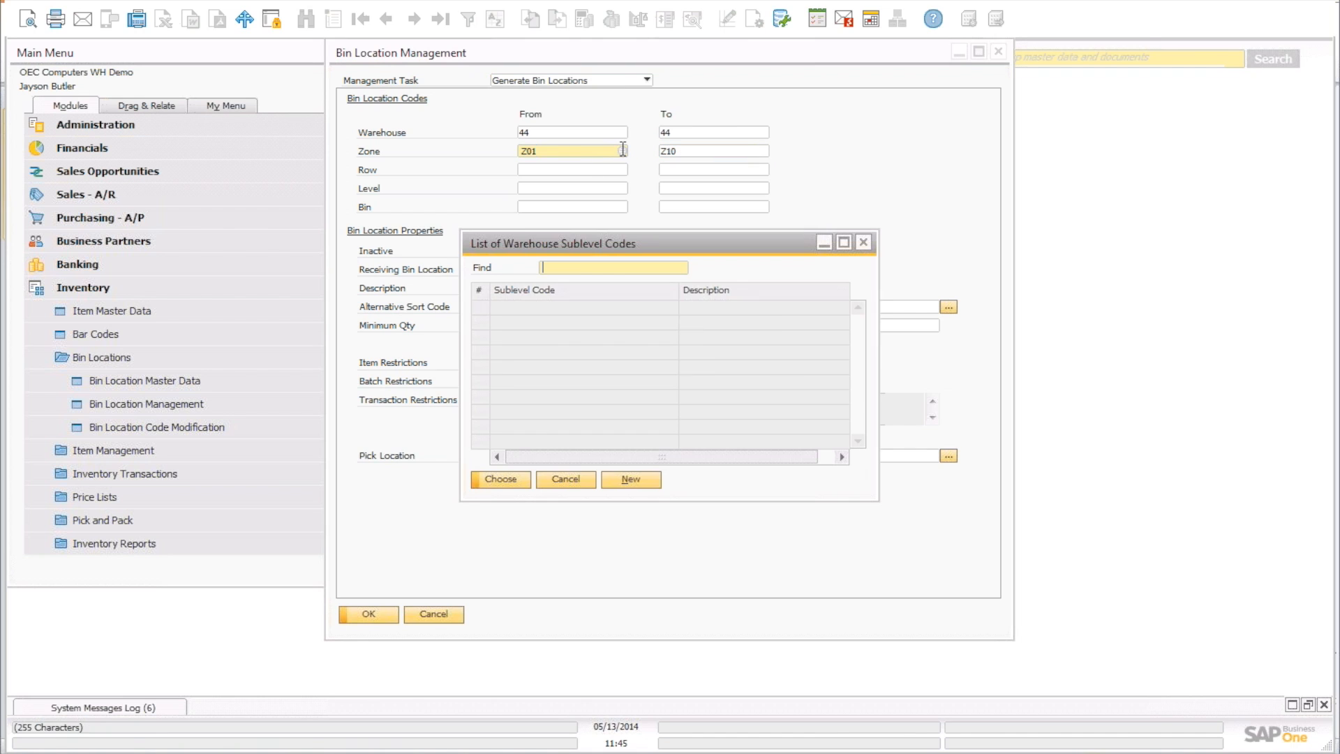
left_click(529, 333)
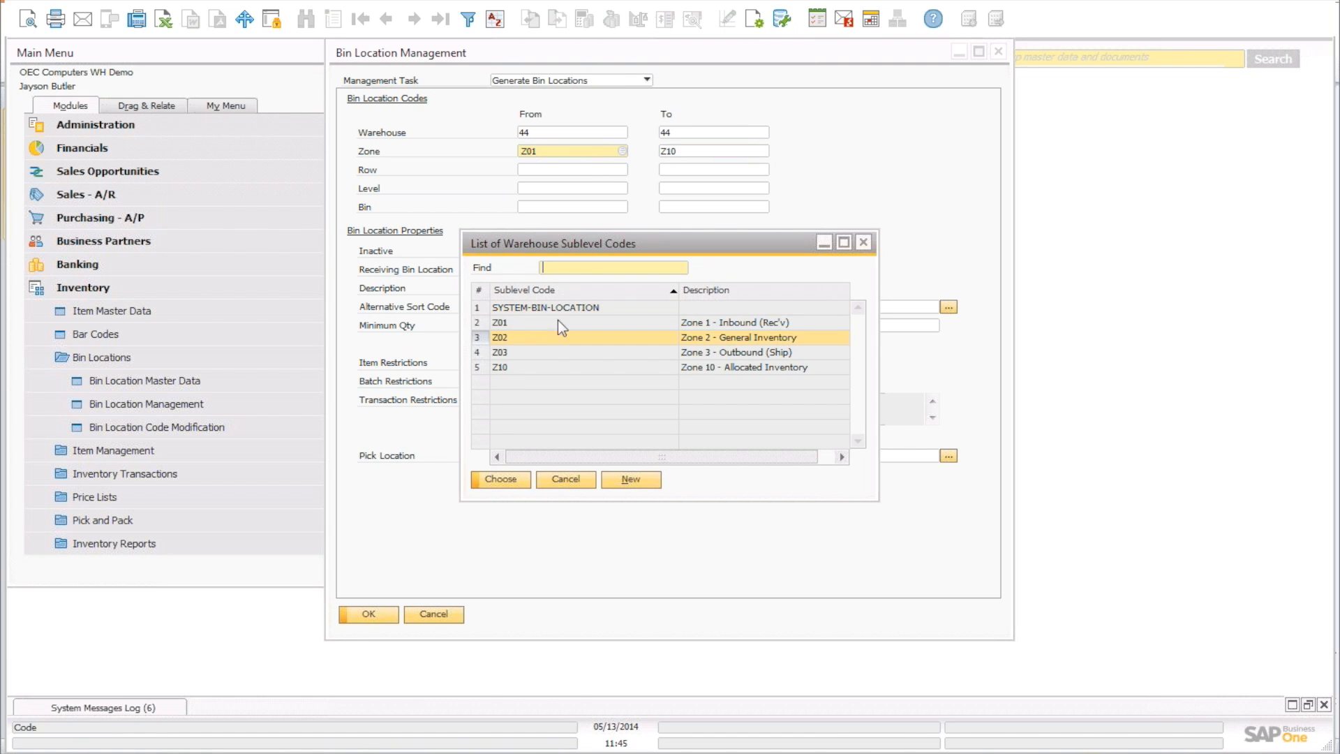
left_click(513, 481)
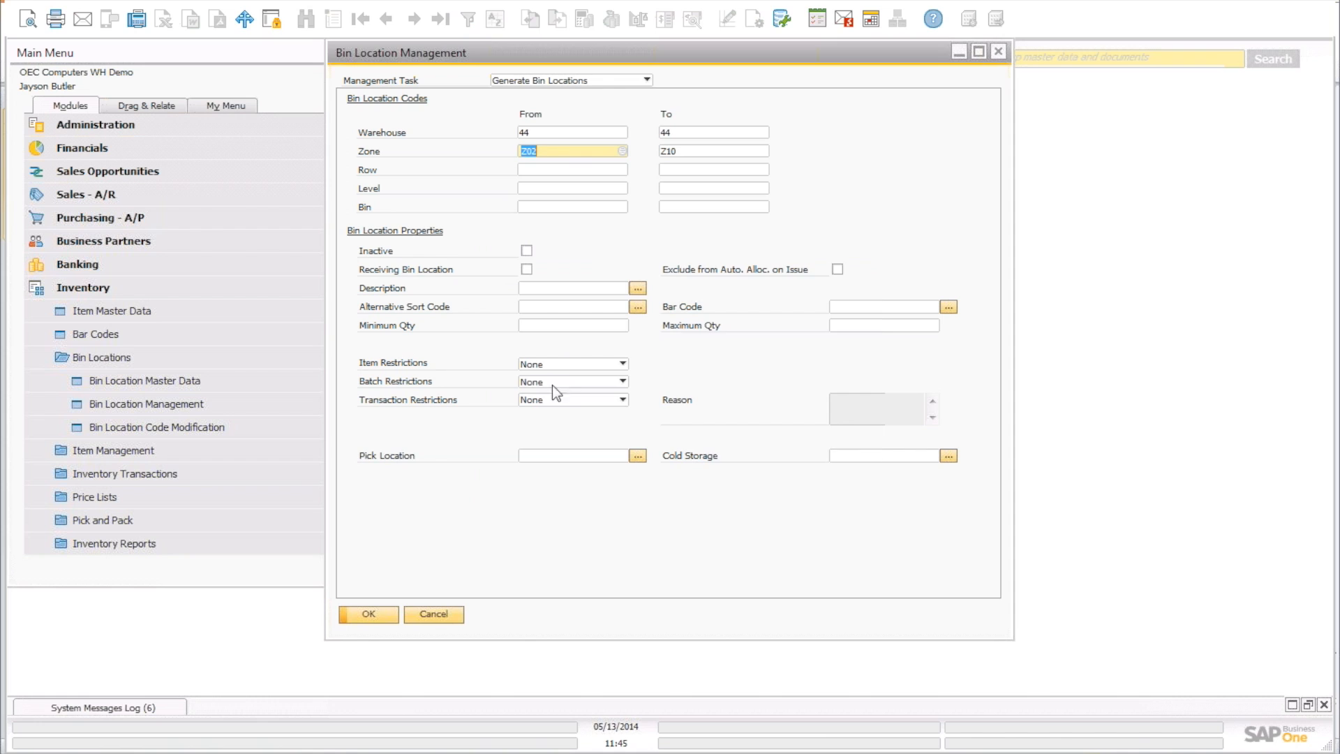
left_click(723, 150)
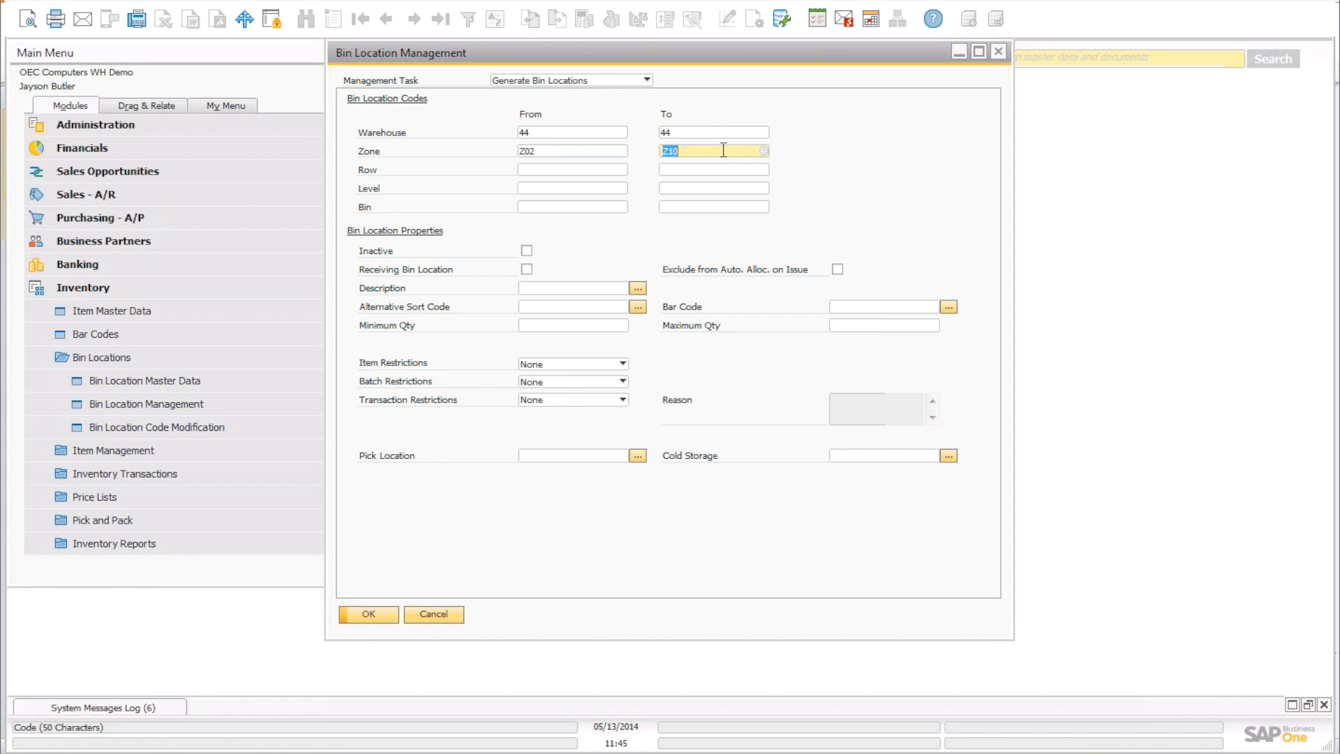
left_click(764, 151)
left_click(517, 338)
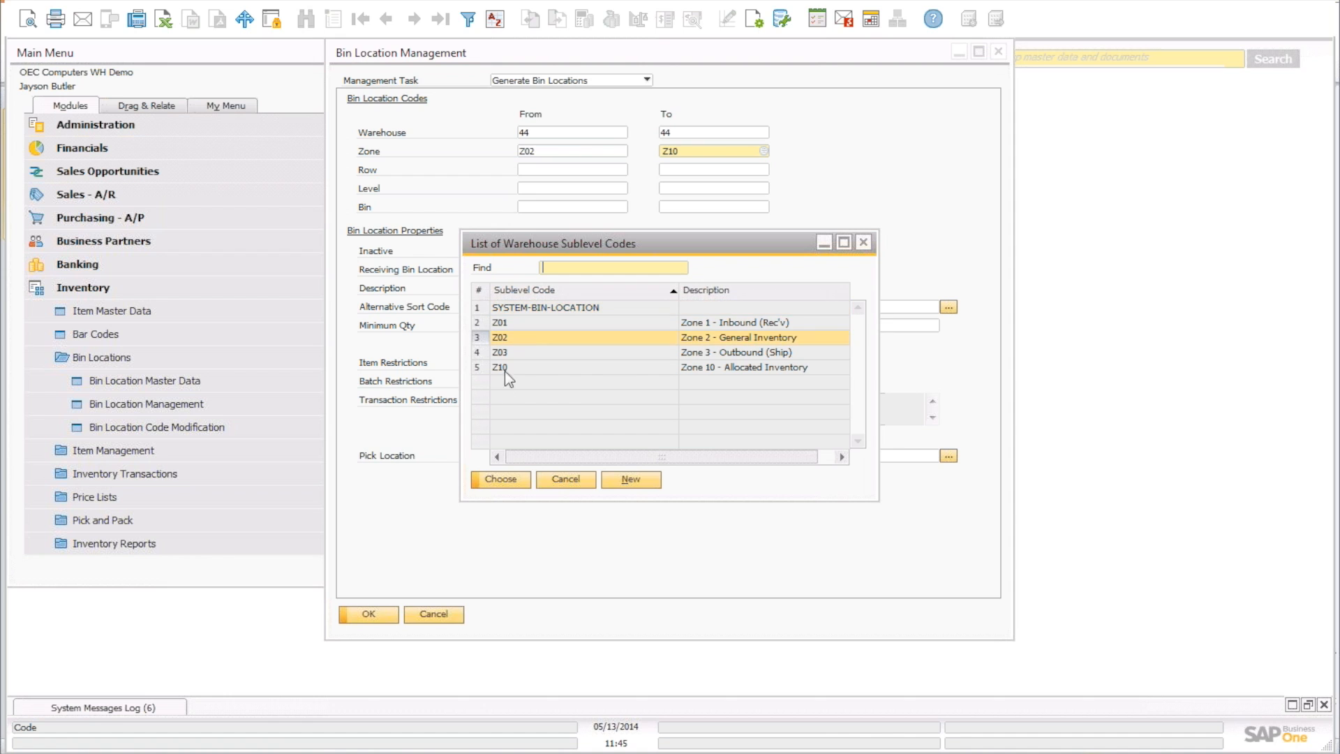
left_click(504, 482)
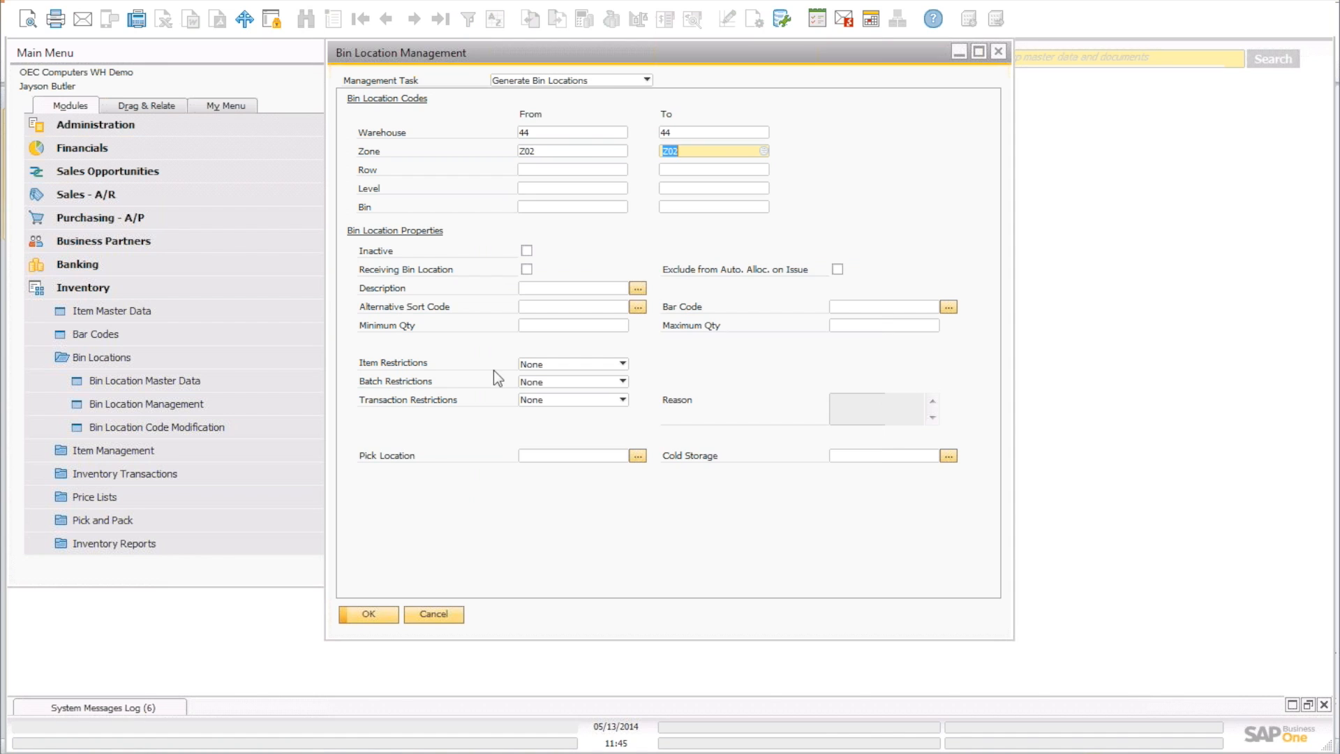
left_click(601, 171)
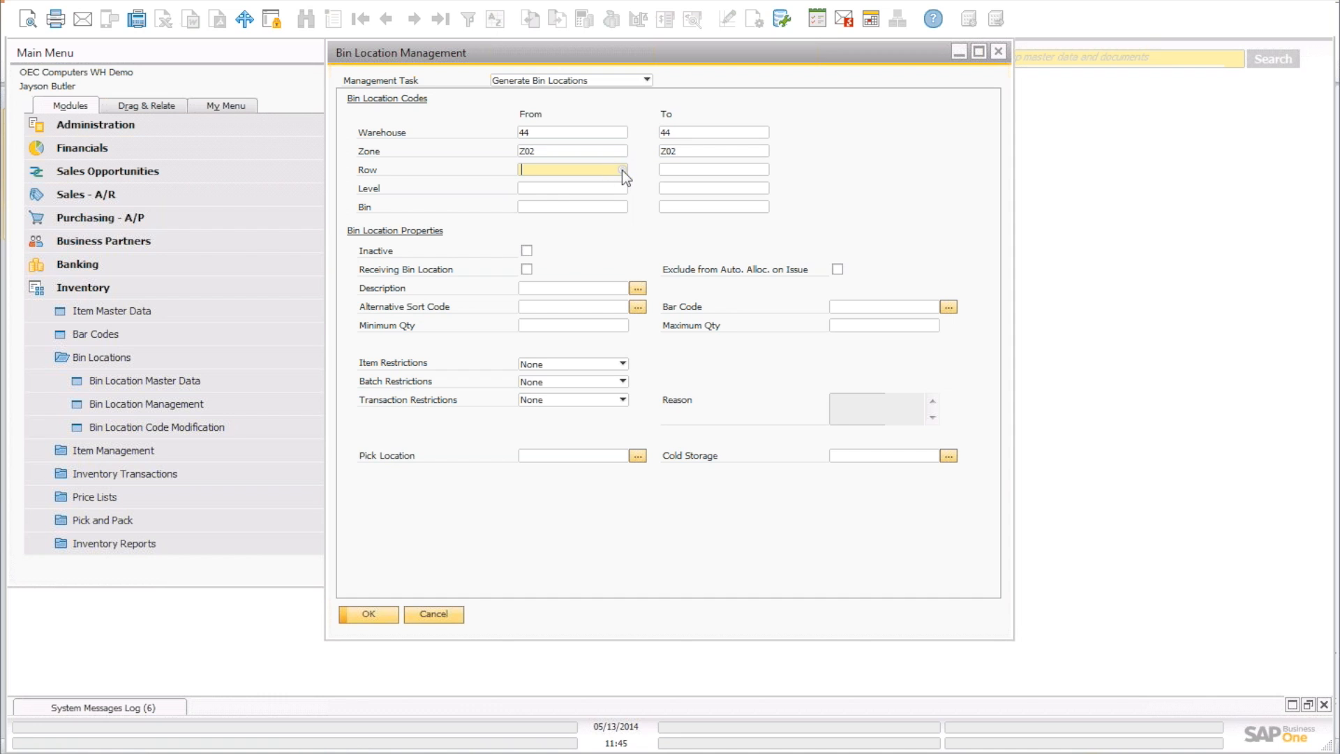
Set the row range from R1 to R5.
left_click(622, 169)
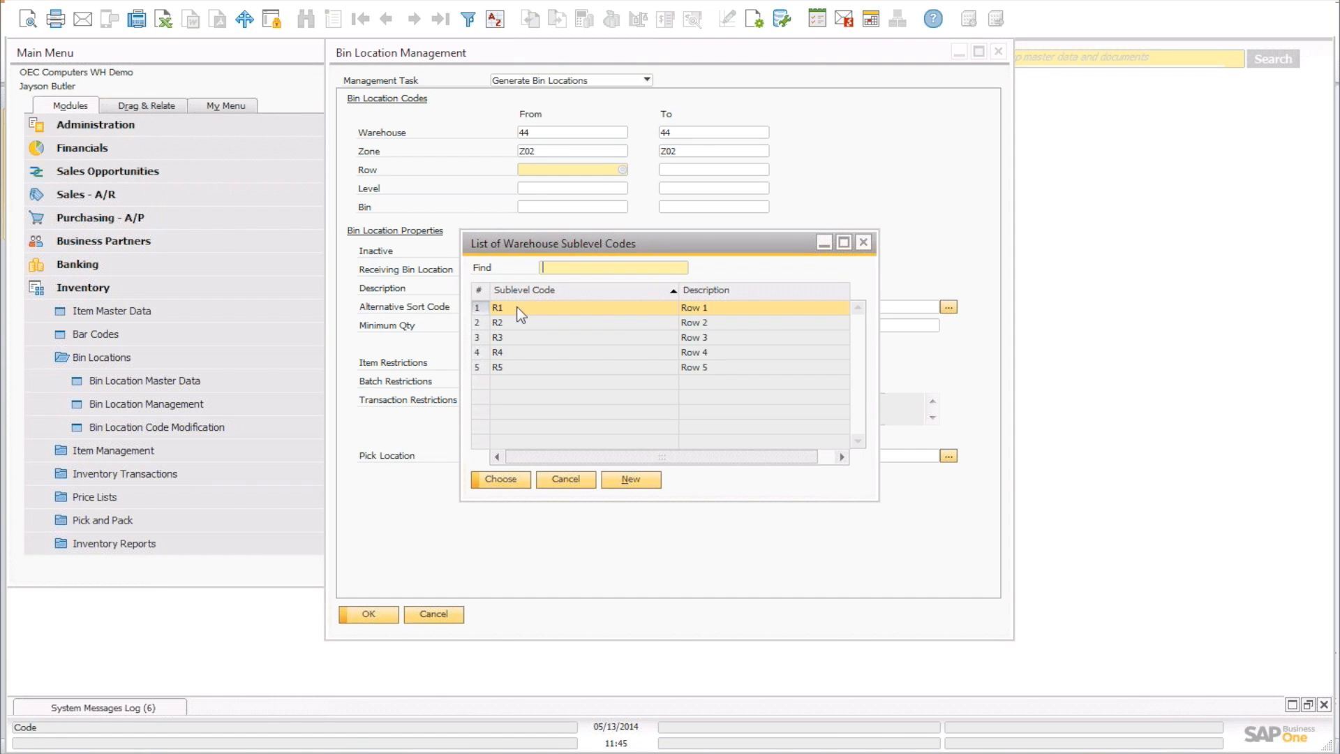
double_click(520, 310)
left_click(733, 170)
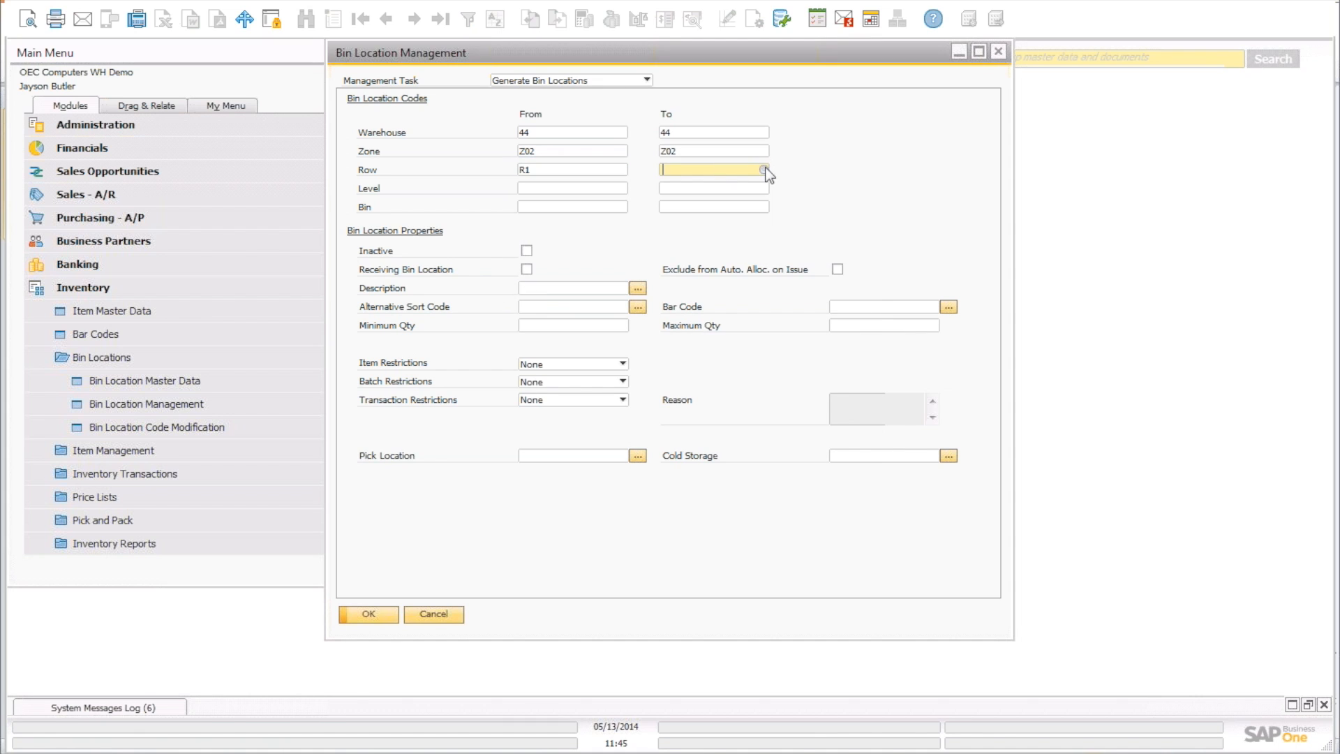
left_click(764, 170)
left_click(618, 367)
double_click(618, 366)
Set the level range from L1 to L3.
left_click(624, 189)
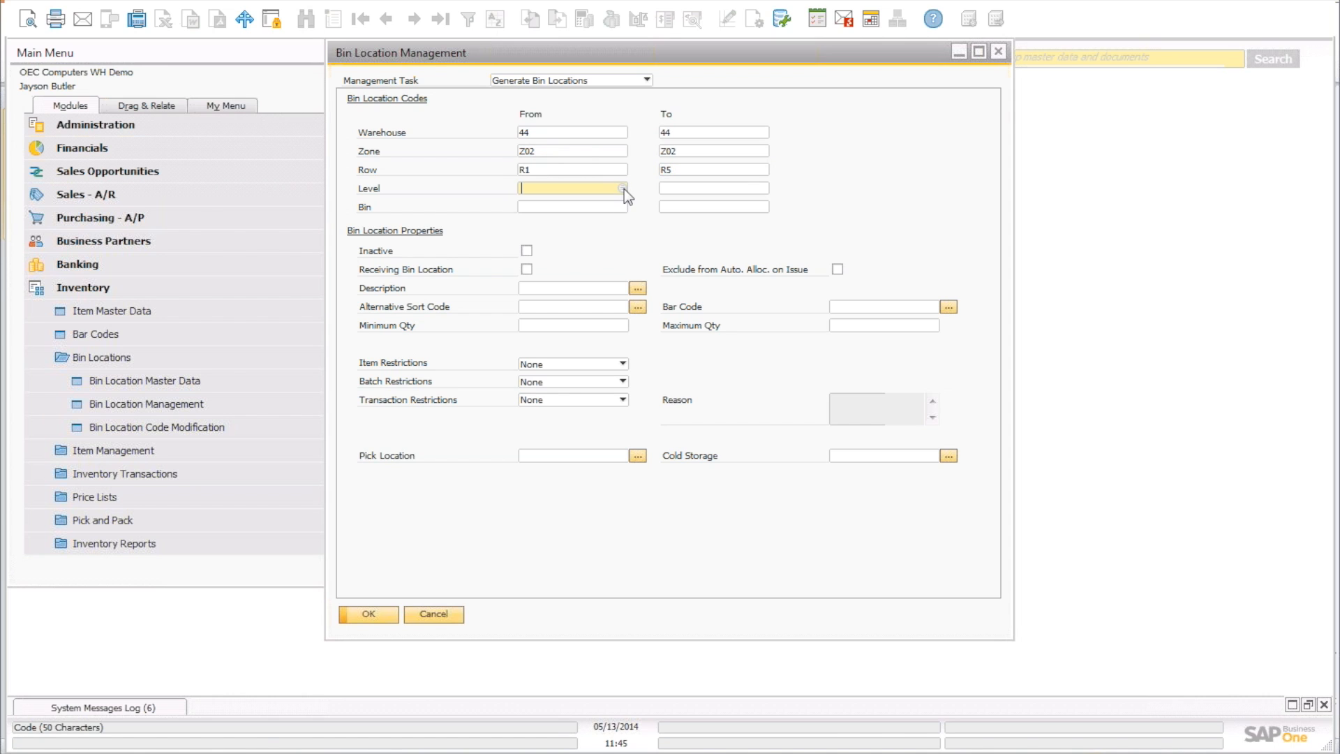
left_click(624, 188)
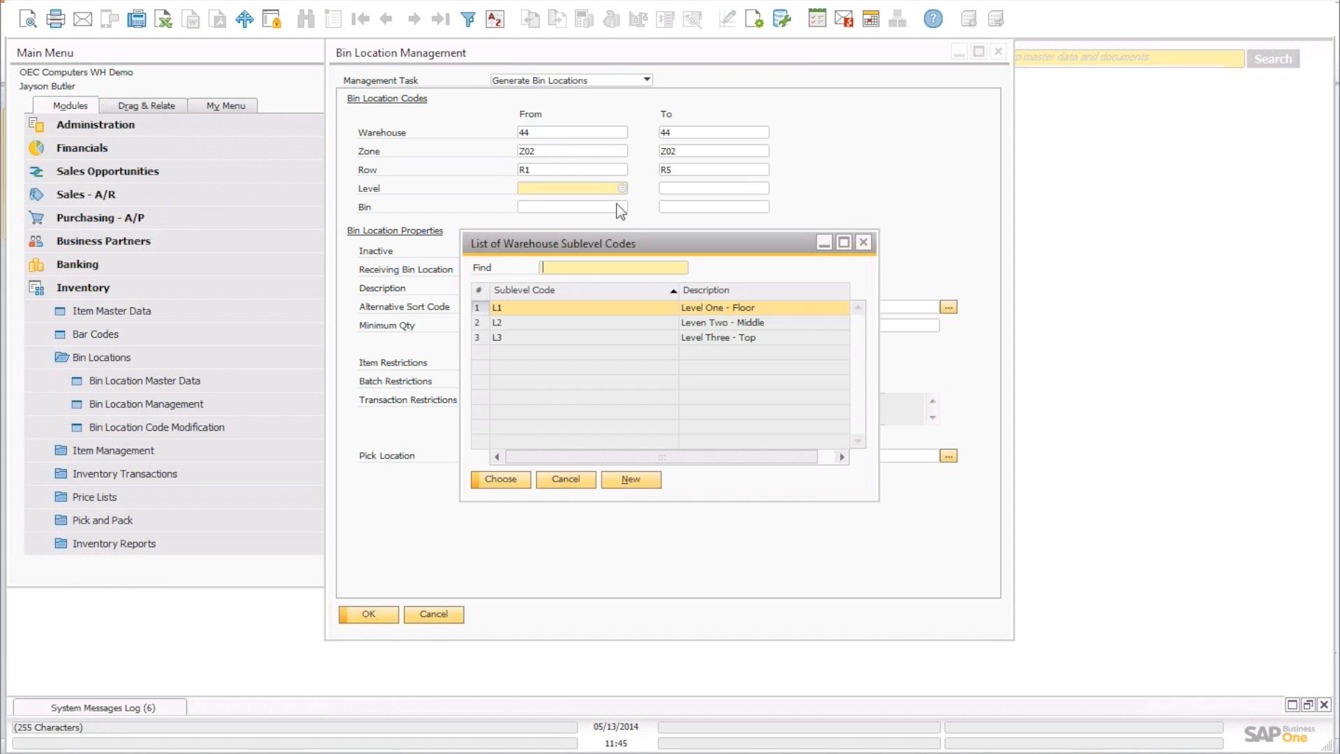
double_click(589, 307)
left_click(757, 188)
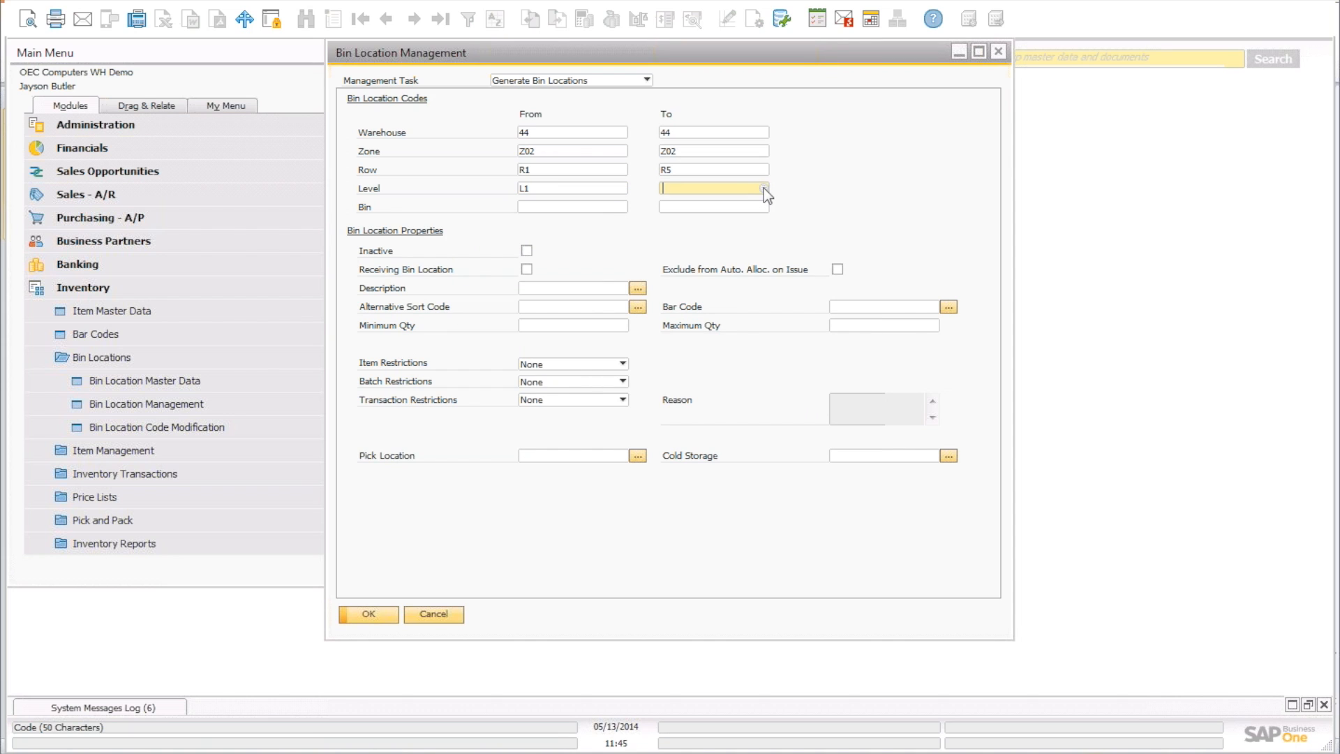
left_click(764, 187)
left_click(647, 337)
double_click(646, 337)
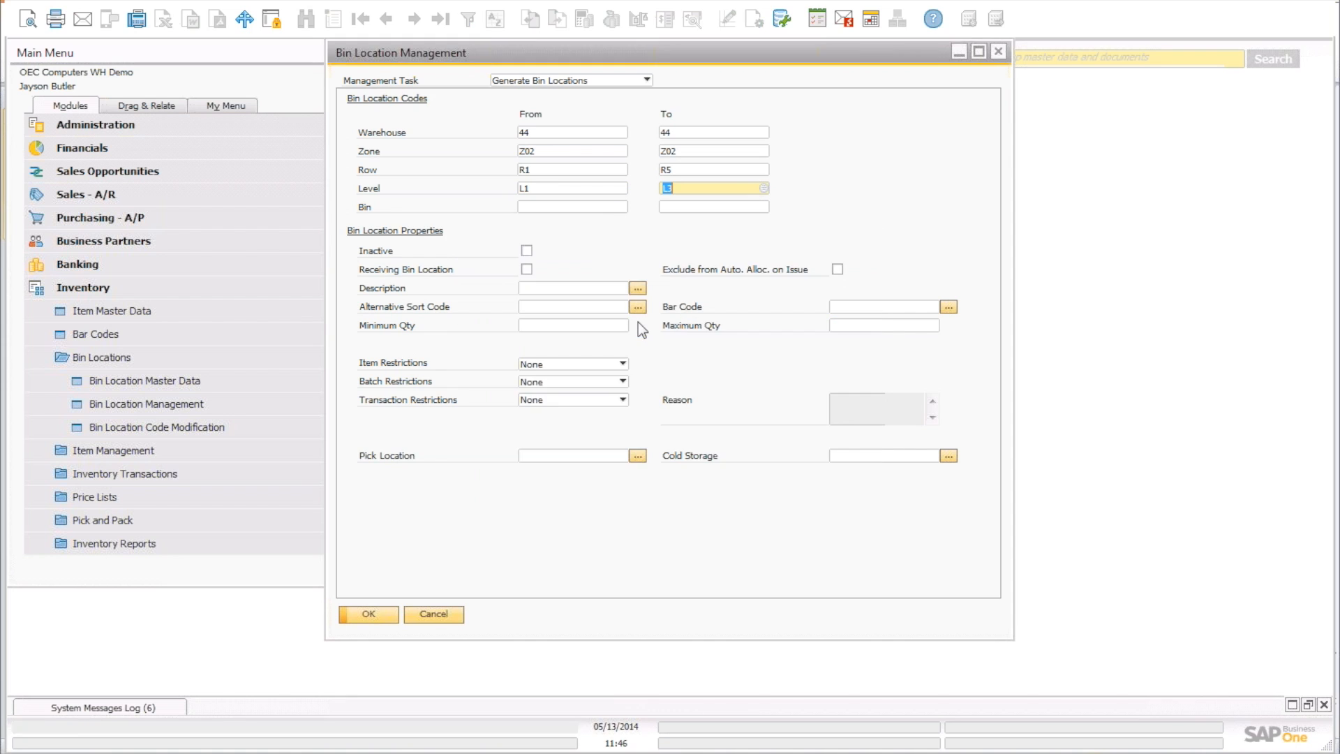
Set the bin range from B1 to B3.
left_click(616, 207)
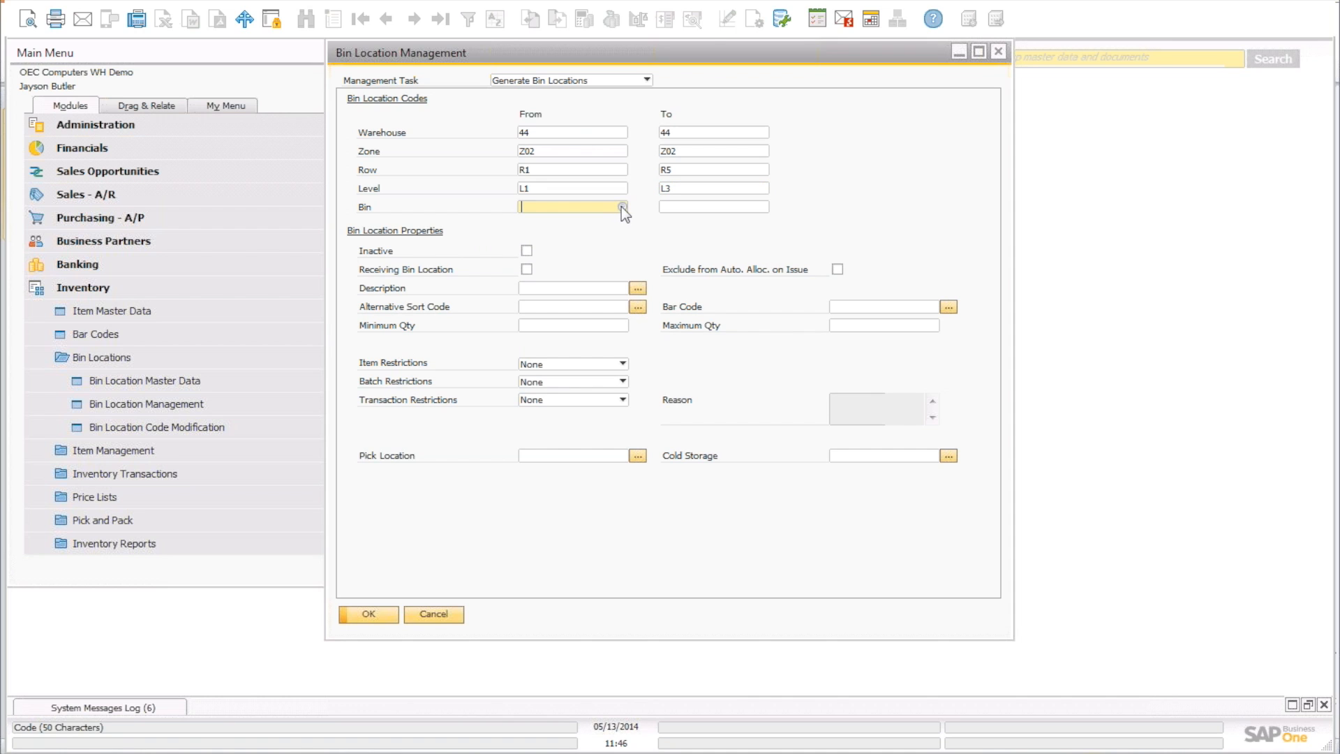
left_click(621, 207)
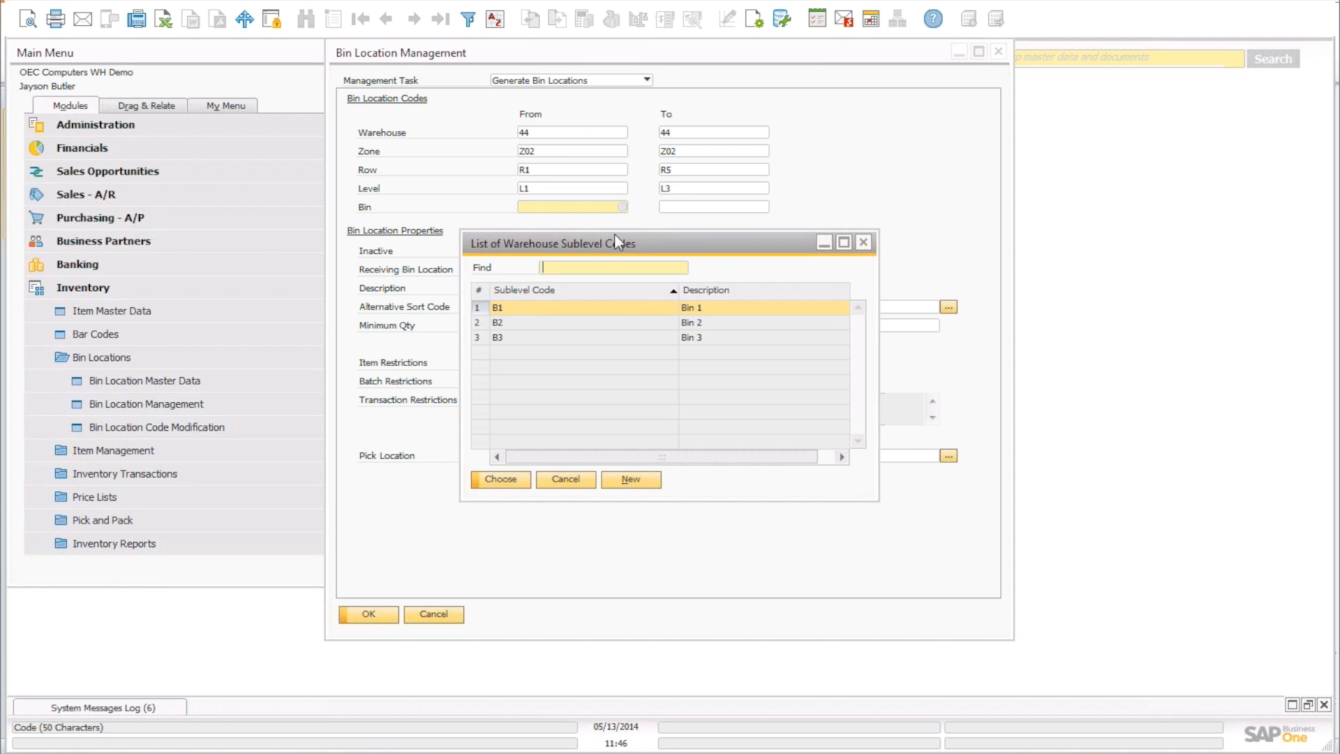
double_click(635, 307)
left_click(747, 207)
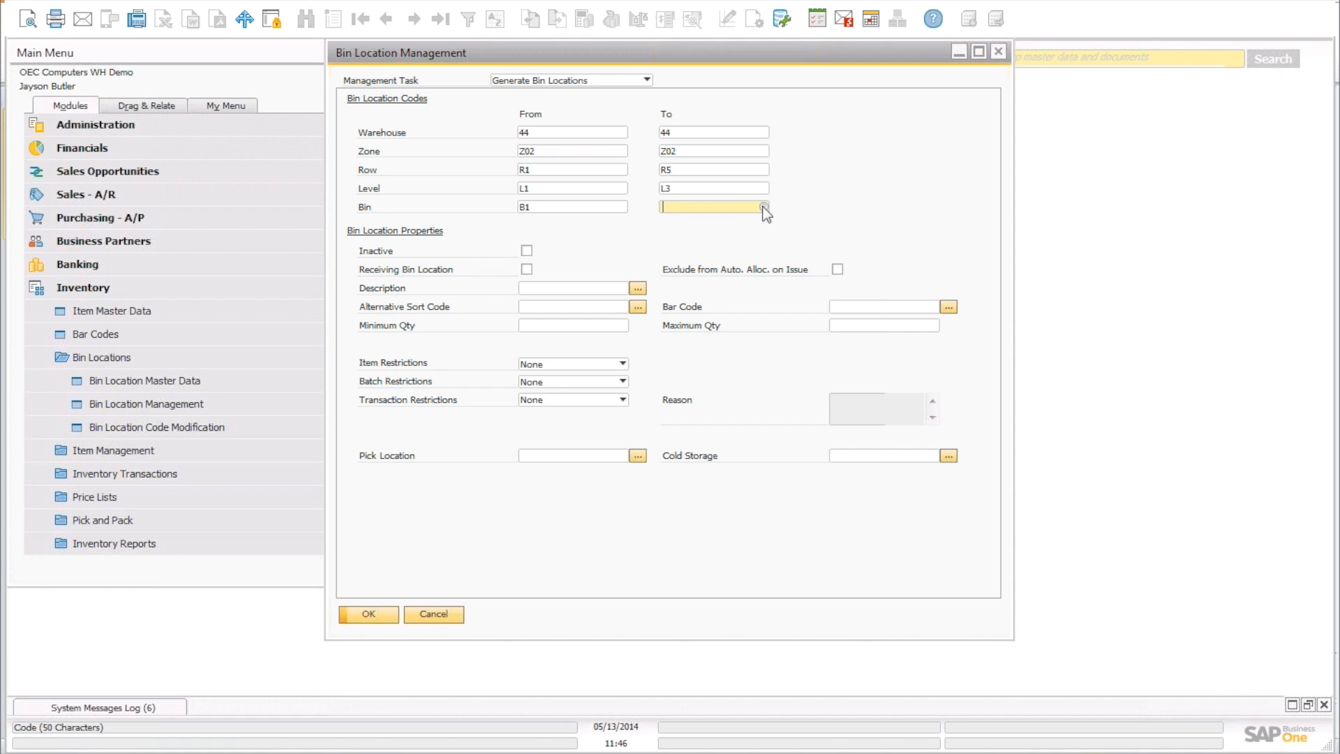
left_click(764, 207)
double_click(621, 338)
left_click(948, 307)
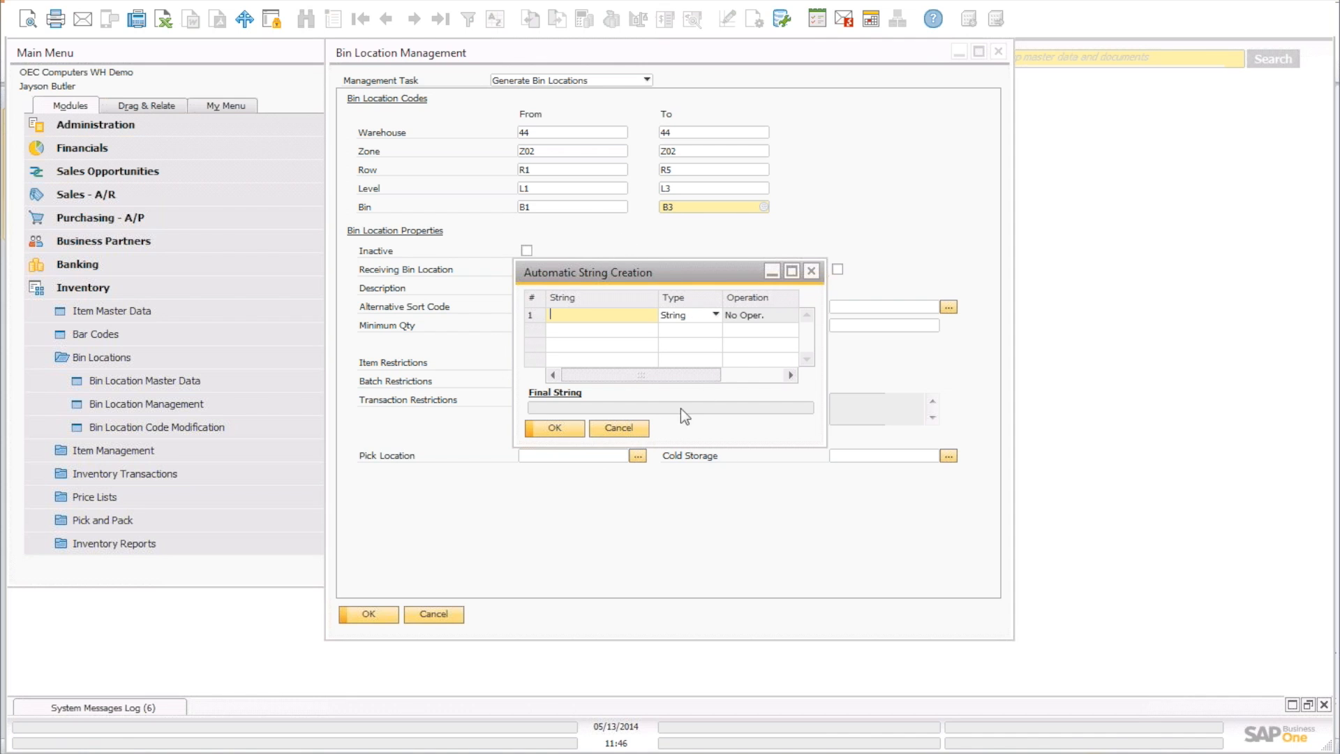
left_click(613, 427)
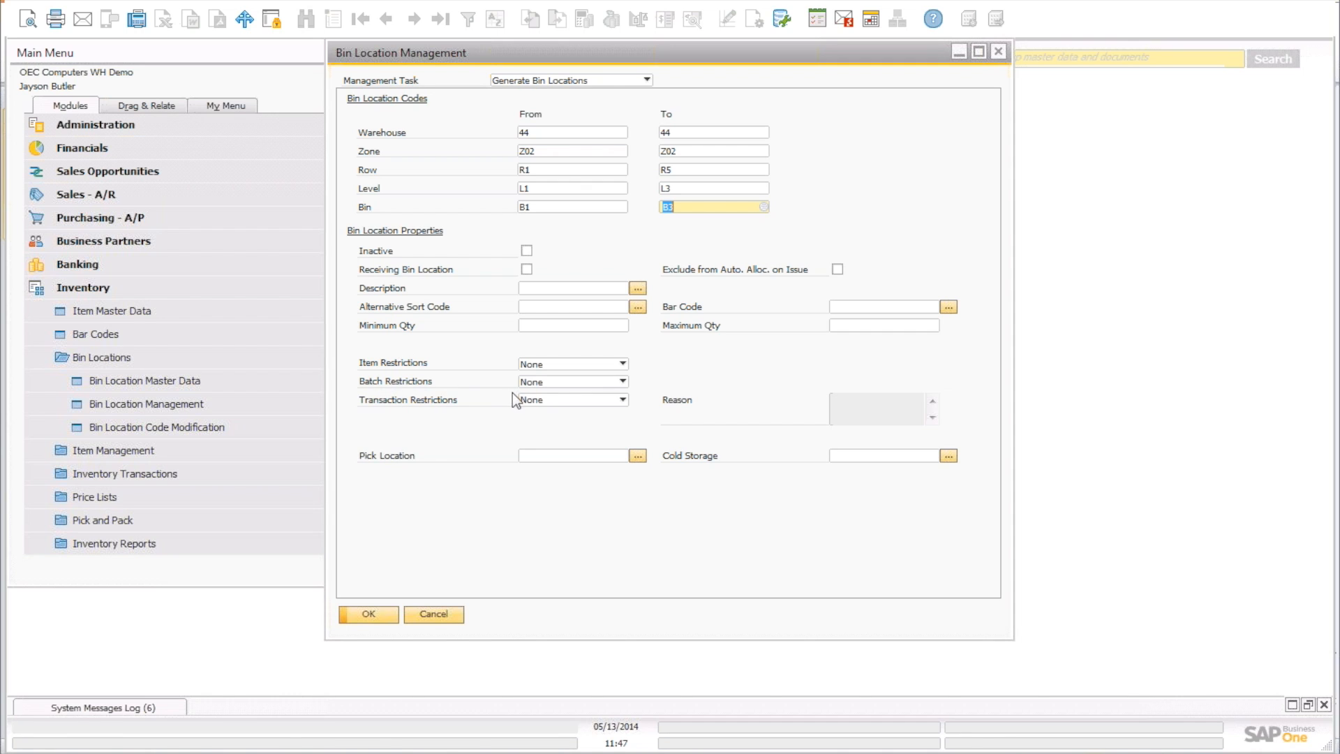
left_click(534, 400)
Keep Transaction Restrictions at None and preview the bins to generate, starting 44-Z02-R1-L1-B1.
left_click(487, 393)
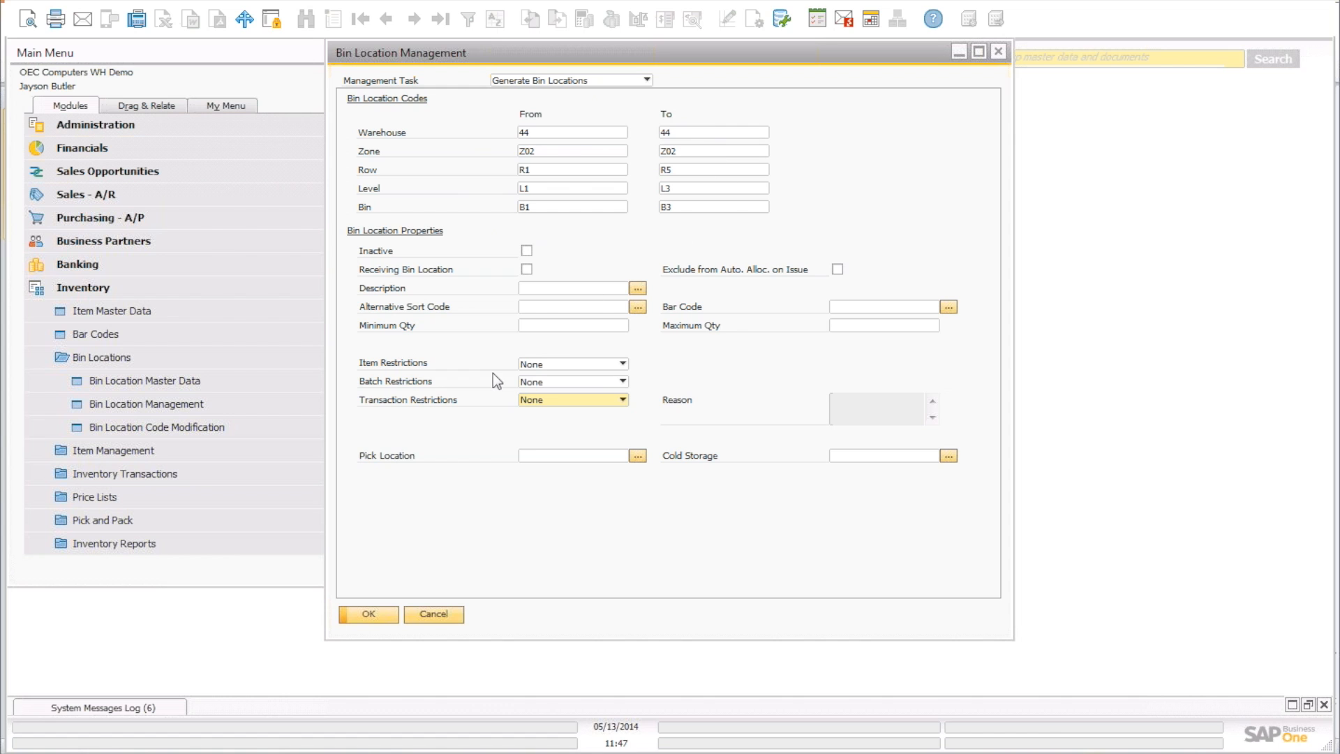
left_click(367, 613)
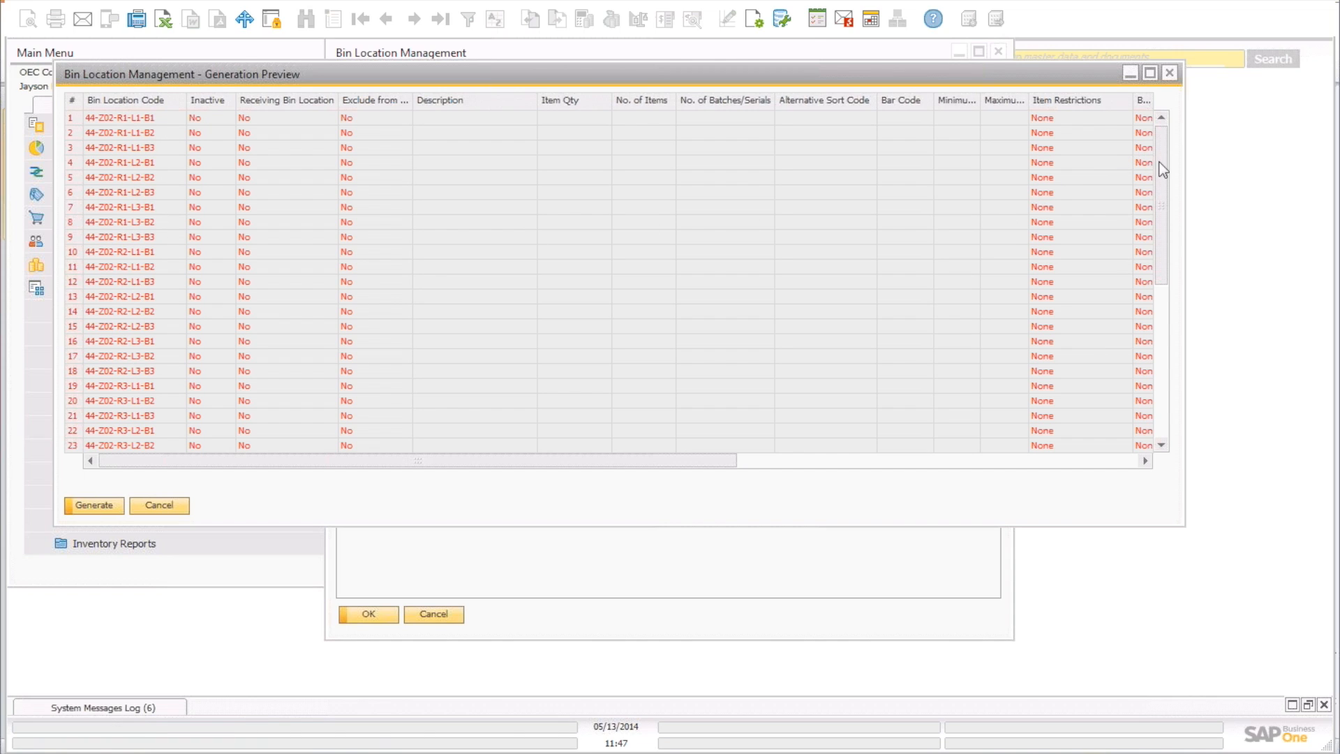
Enlarge and scroll the Generation Preview to review all bin codes, then close it.
left_click_drag(1158, 183, 1163, 144)
left_click_drag(1184, 527, 1302, 656)
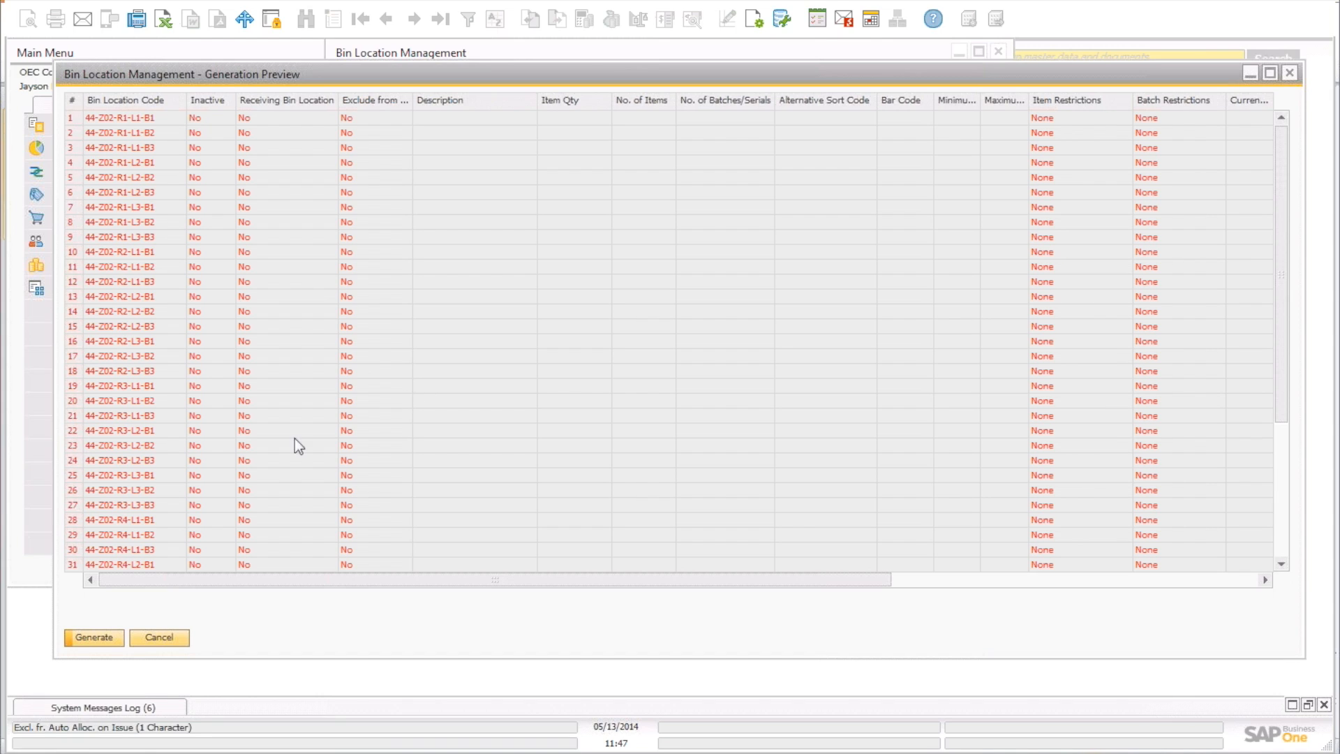
left_click_drag(1280, 328, 1288, 550)
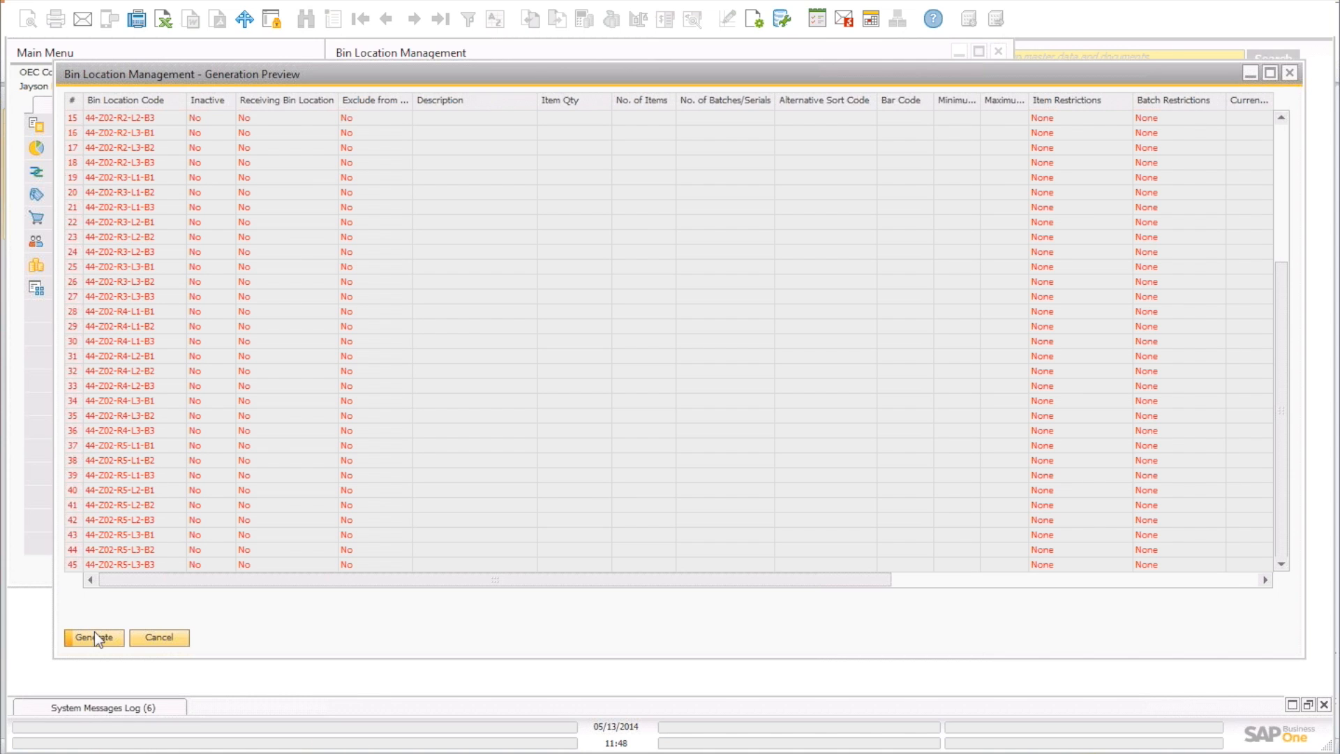
left_click(159, 638)
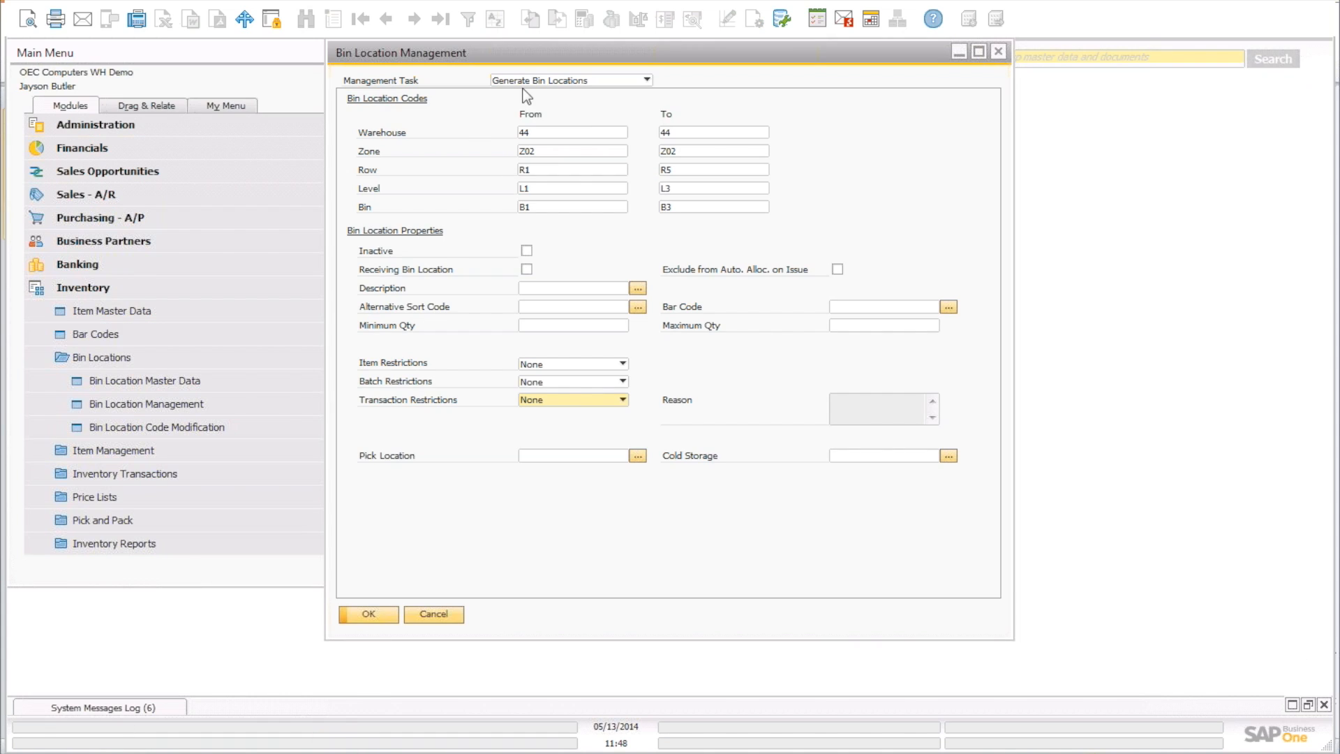
Cancel Bin Location Management and browse forward through four bin location master data records.
left_click(437, 614)
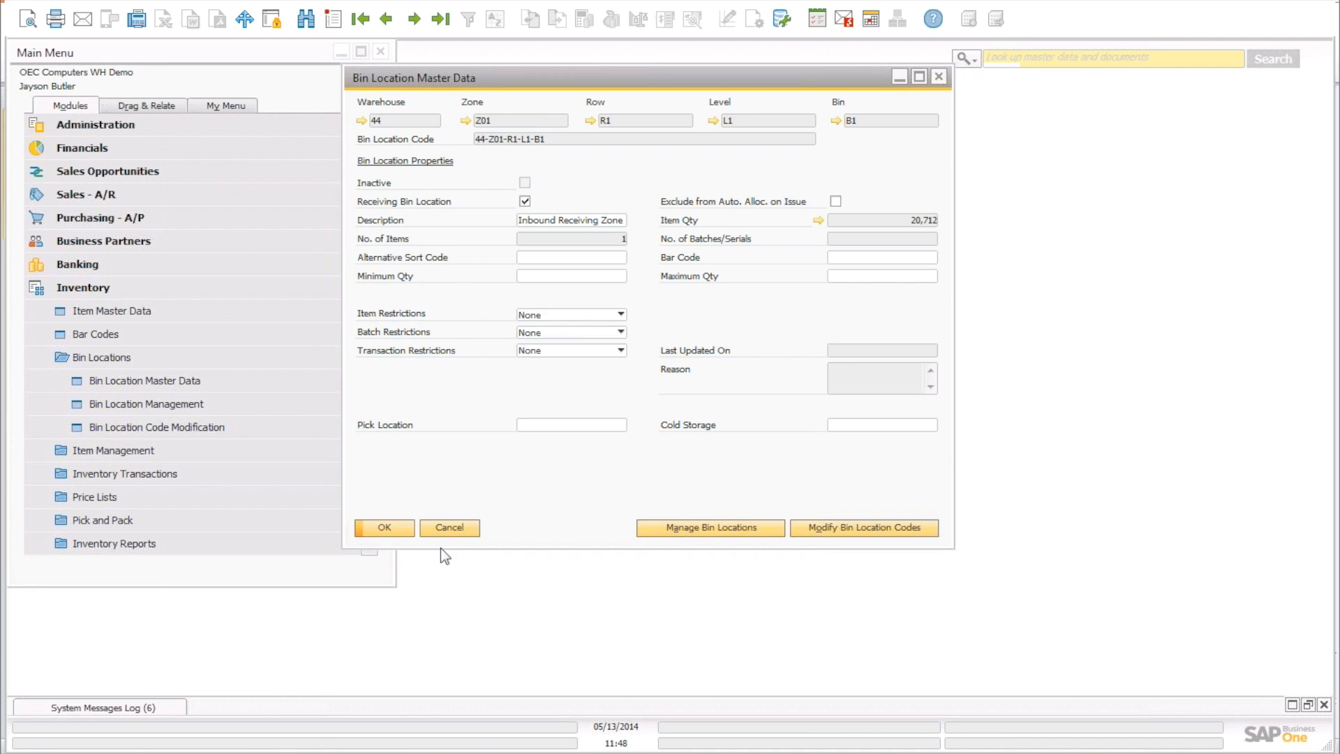
left_click(416, 21)
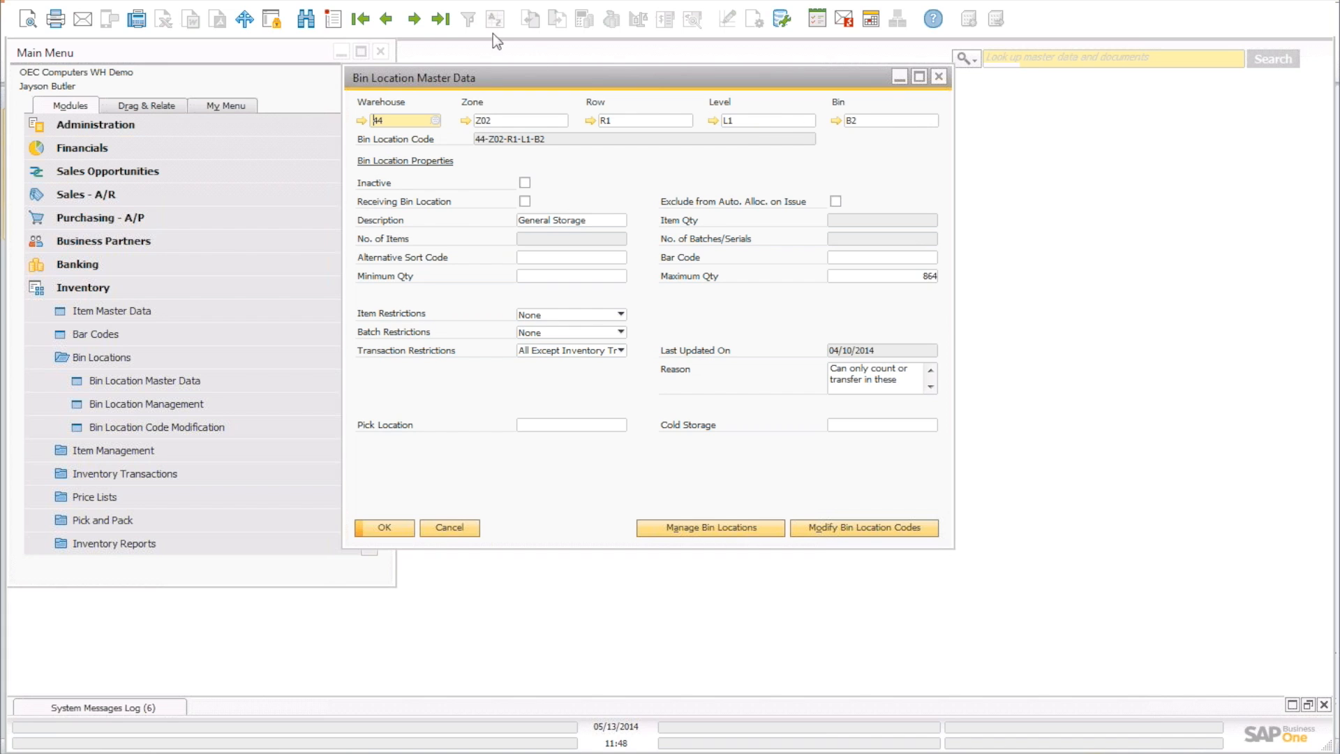
left_click(415, 21)
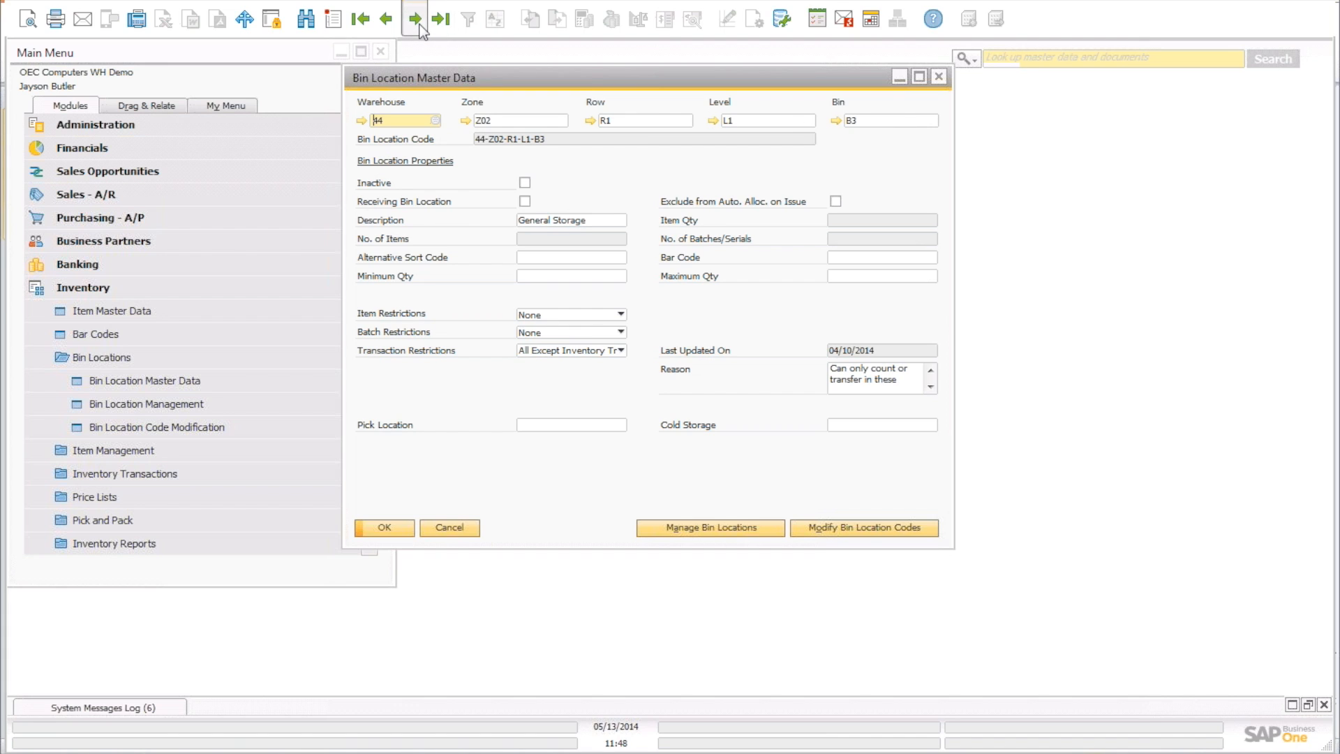
left_click(415, 21)
left_click(416, 21)
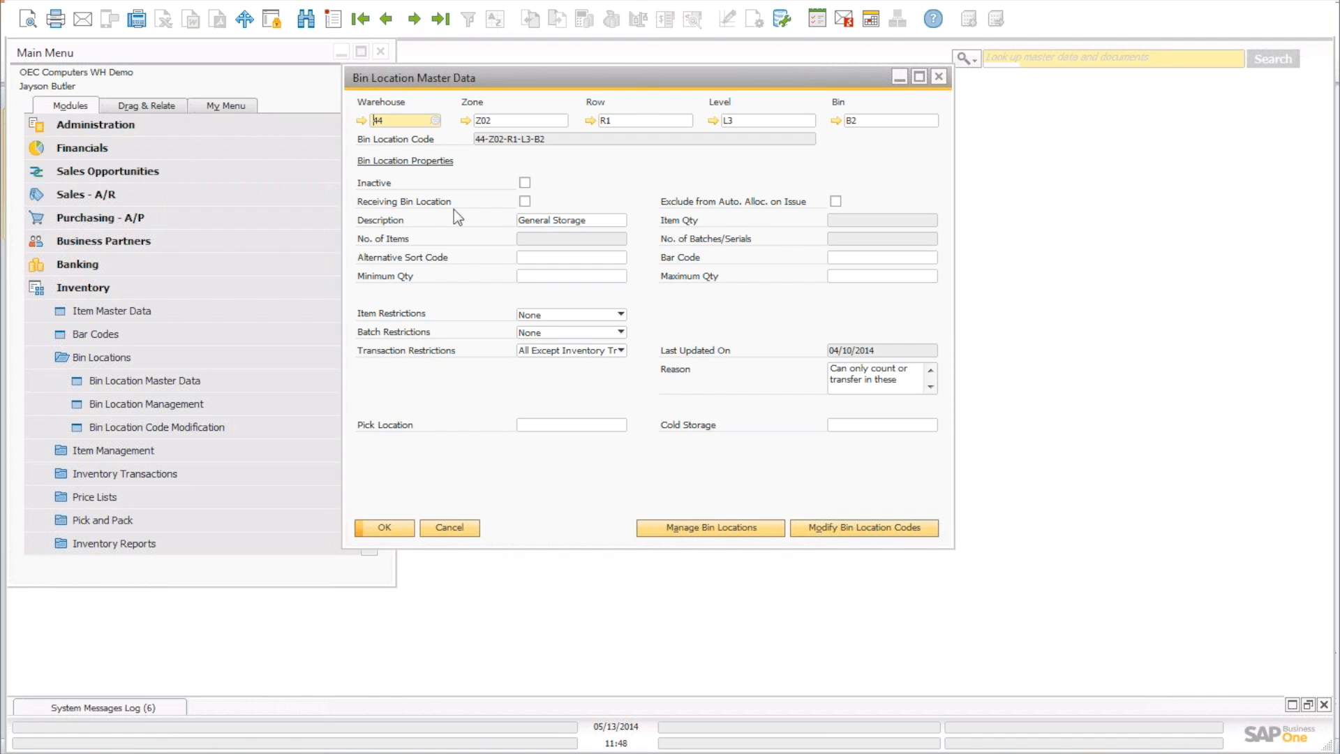
Leave batch restrictions at None and close the bin 44-Z02-R1-L3-B2 master data window.
left_click(559, 333)
left_click(480, 338)
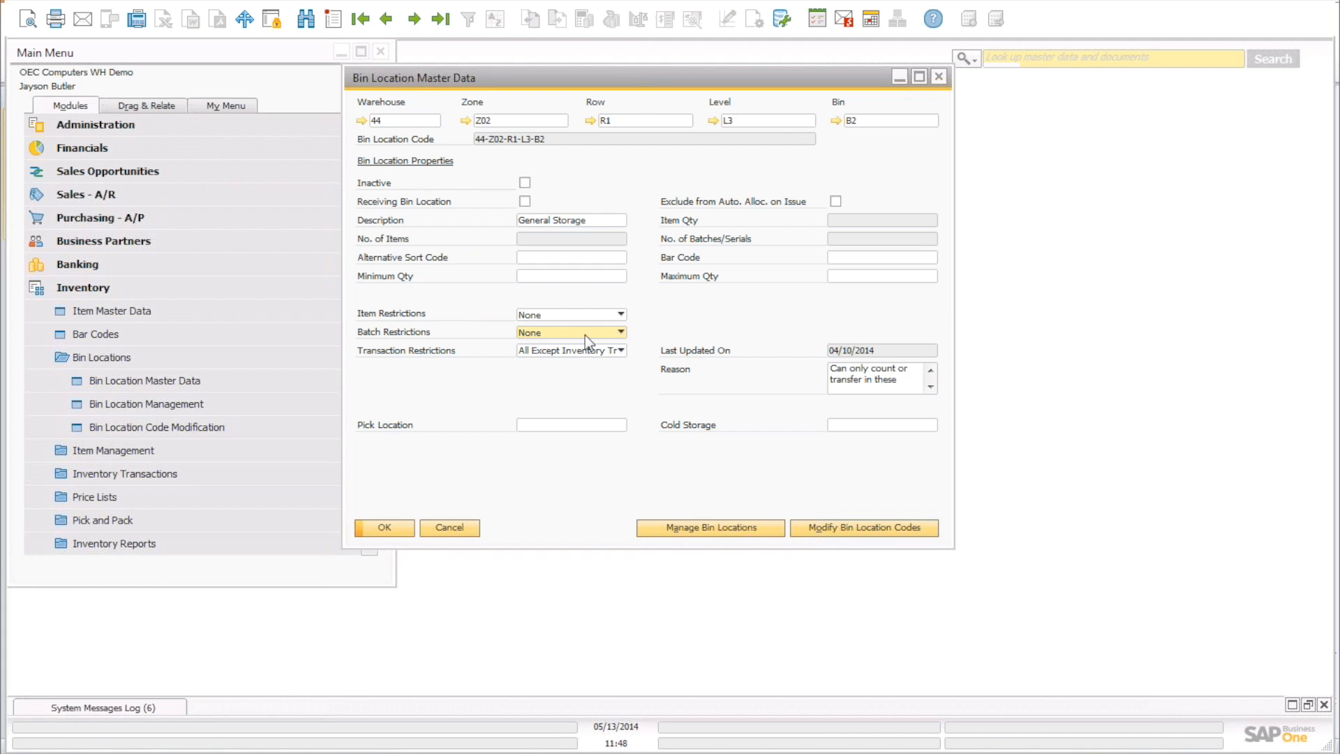
left_click(942, 78)
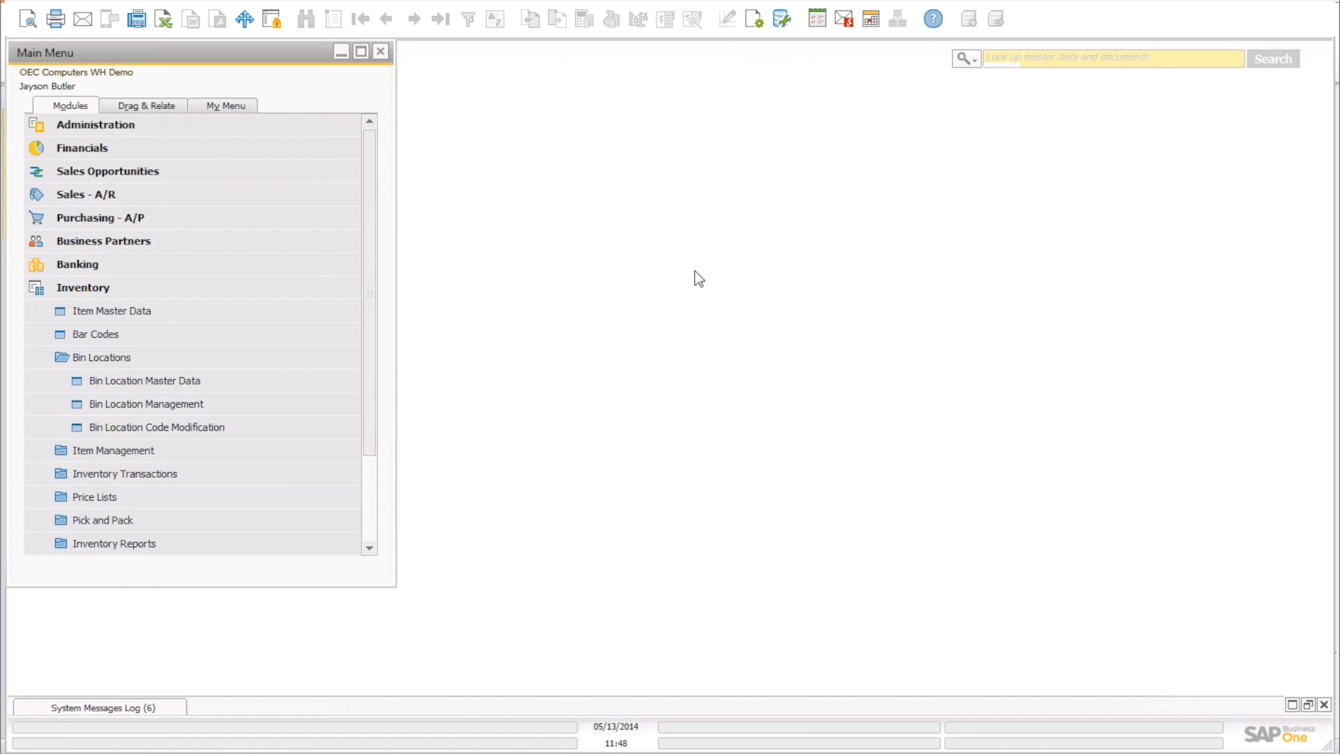
Present the PowerPoint deck from the setup slide to 'procurement and put away', then end the show.
key("alt+Tab")
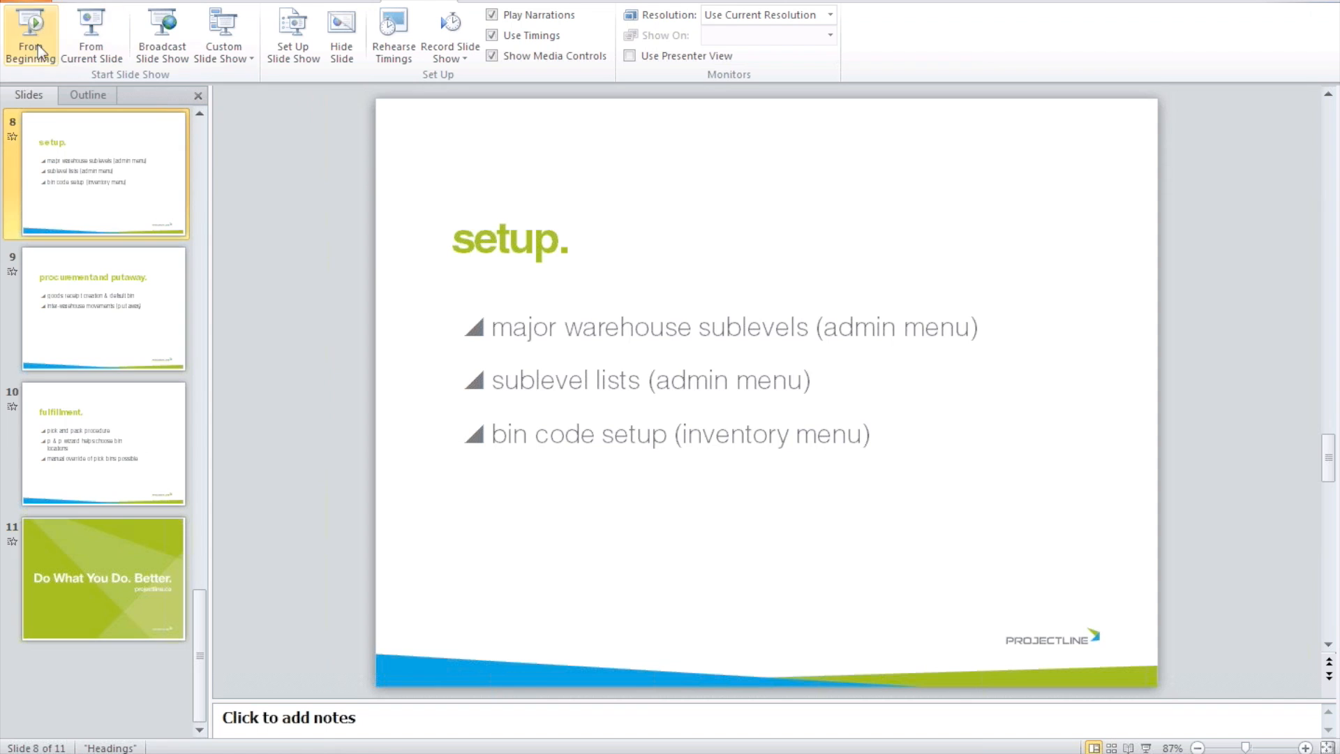
left_click(88, 39)
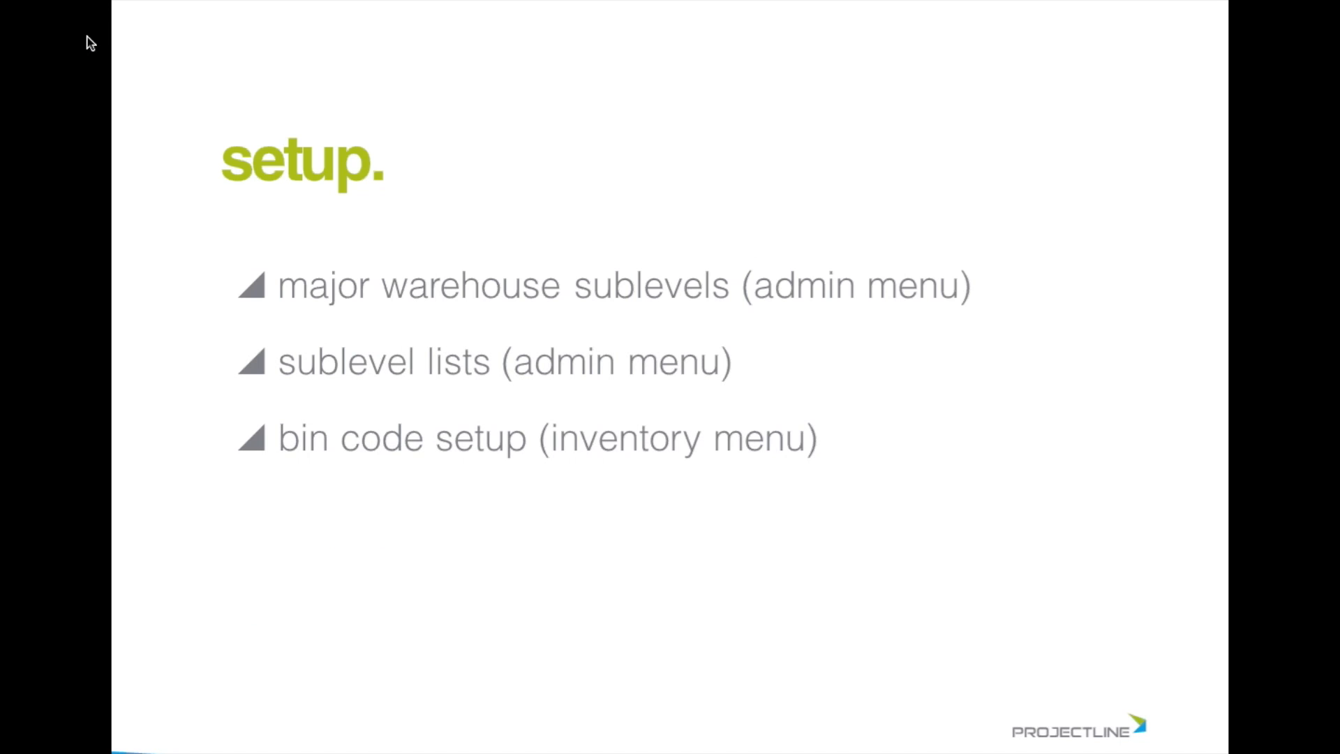
left_click(87, 36)
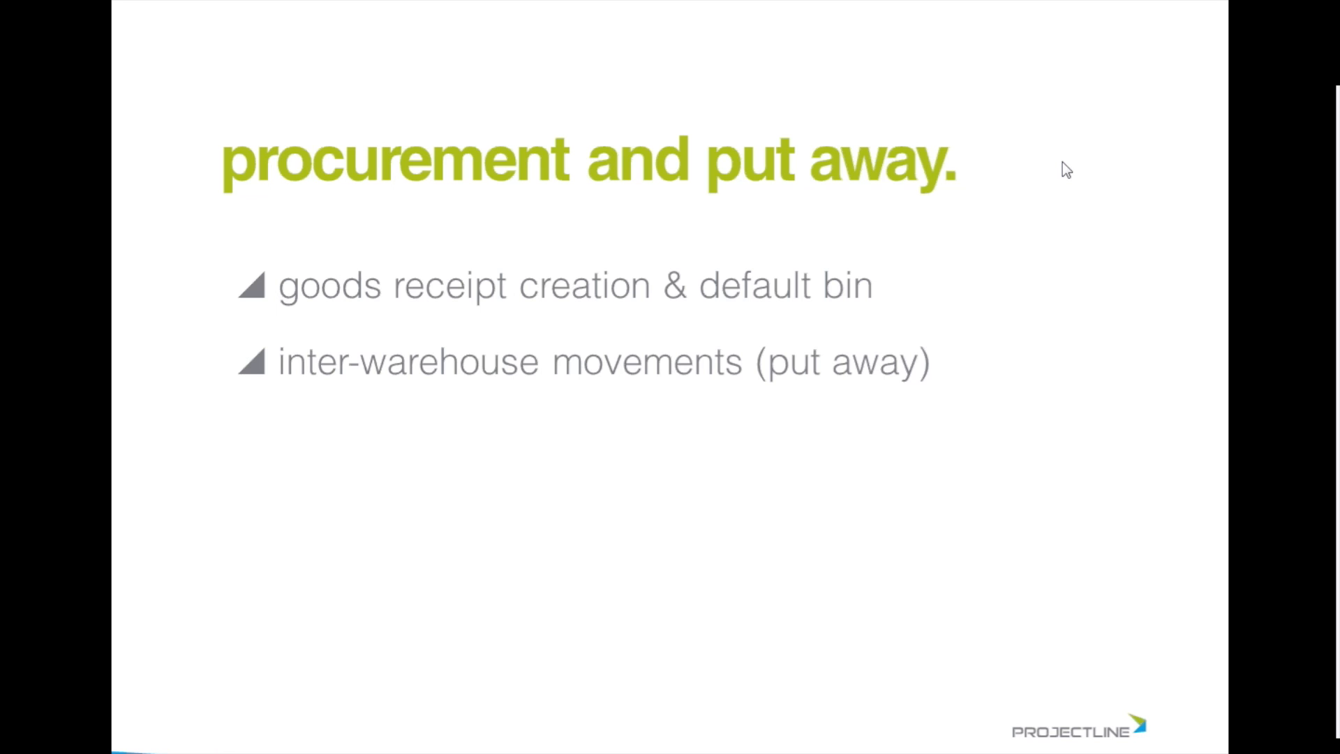
key("Escape")
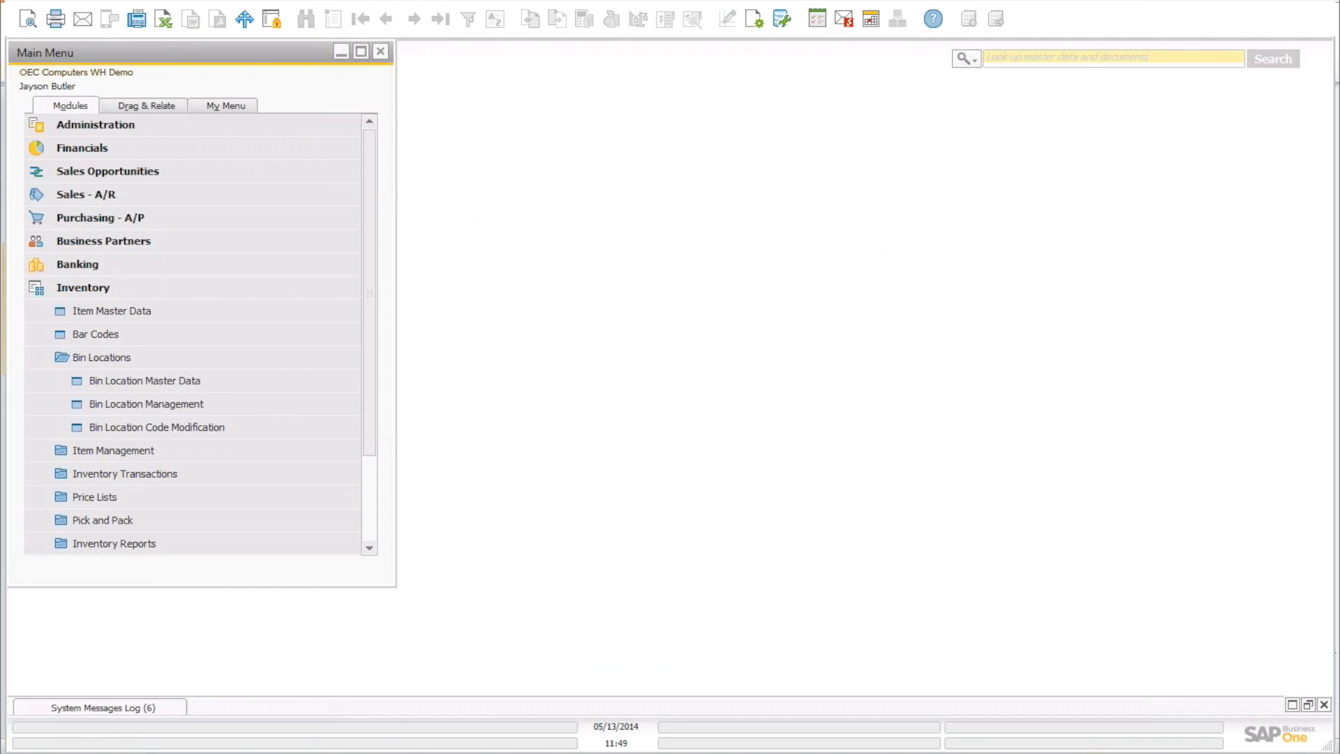
Open the Purchase Order form under Purchasing - A/P.
left_click(99, 286)
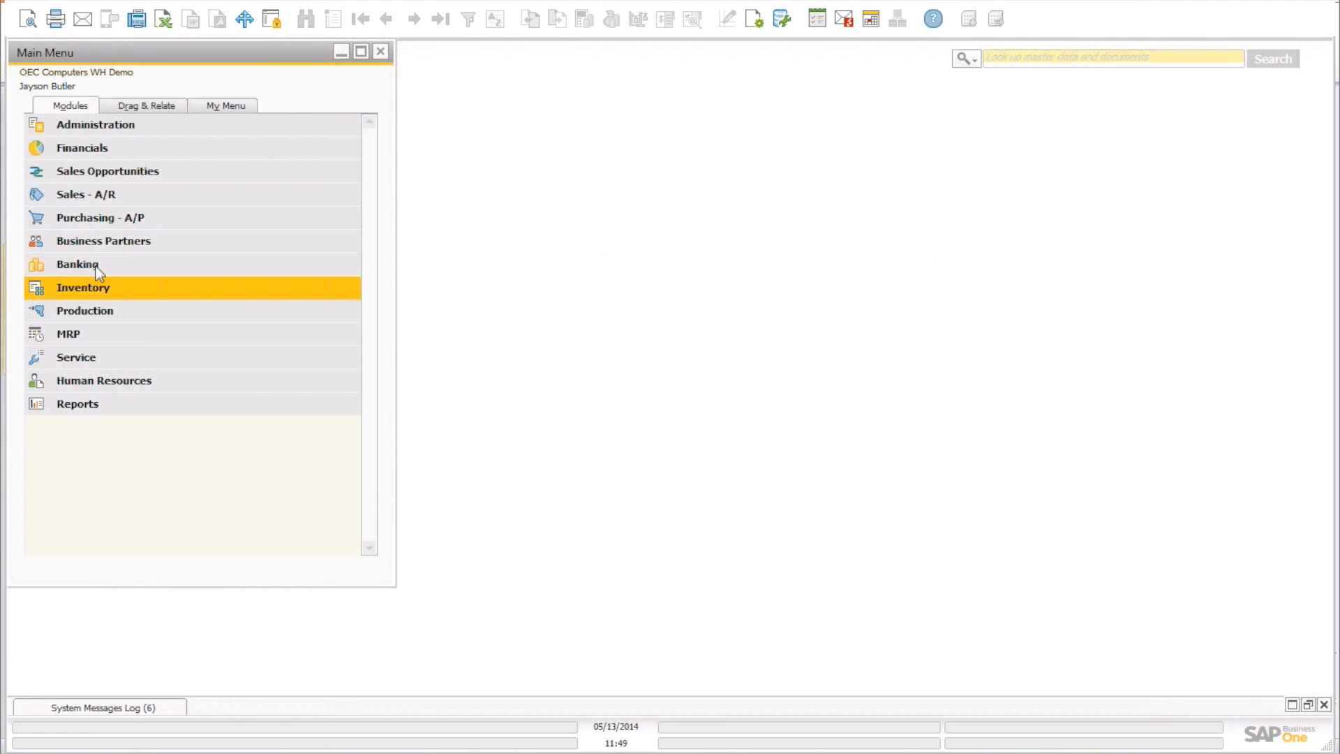
left_click(106, 217)
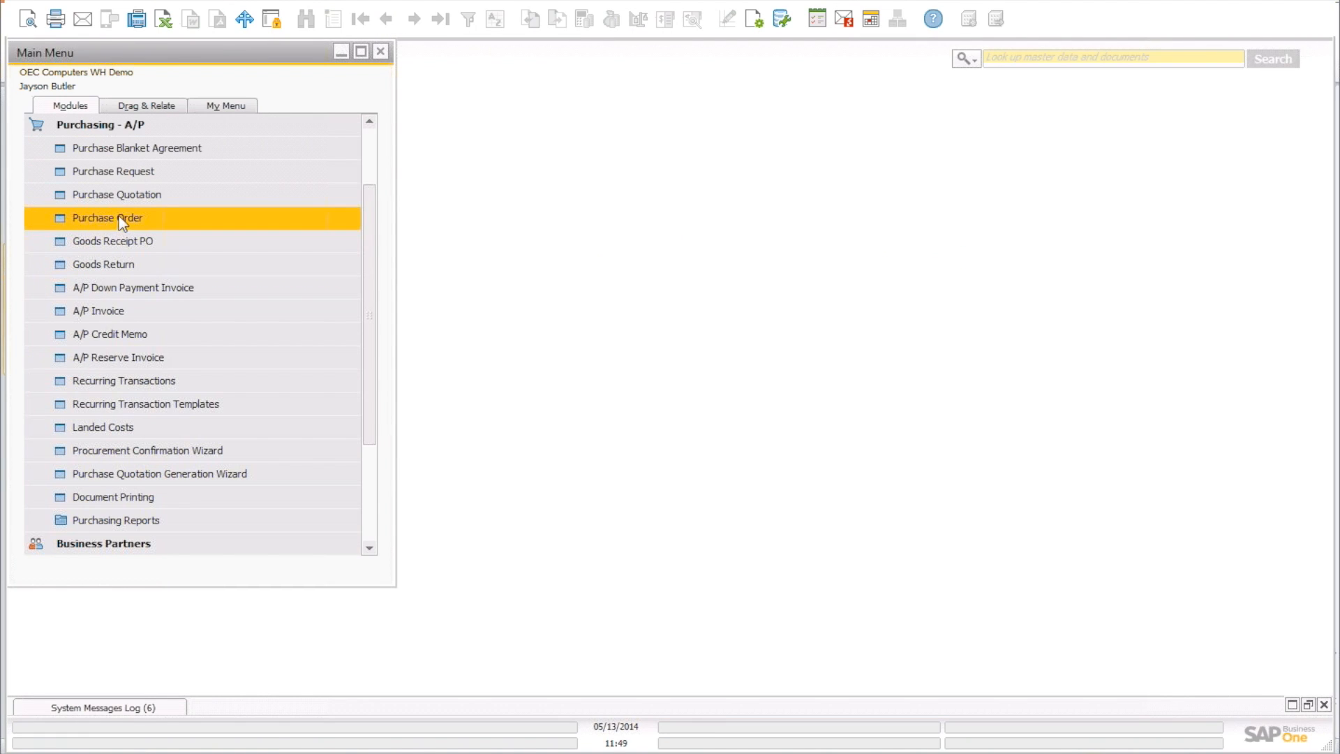
left_click(123, 215)
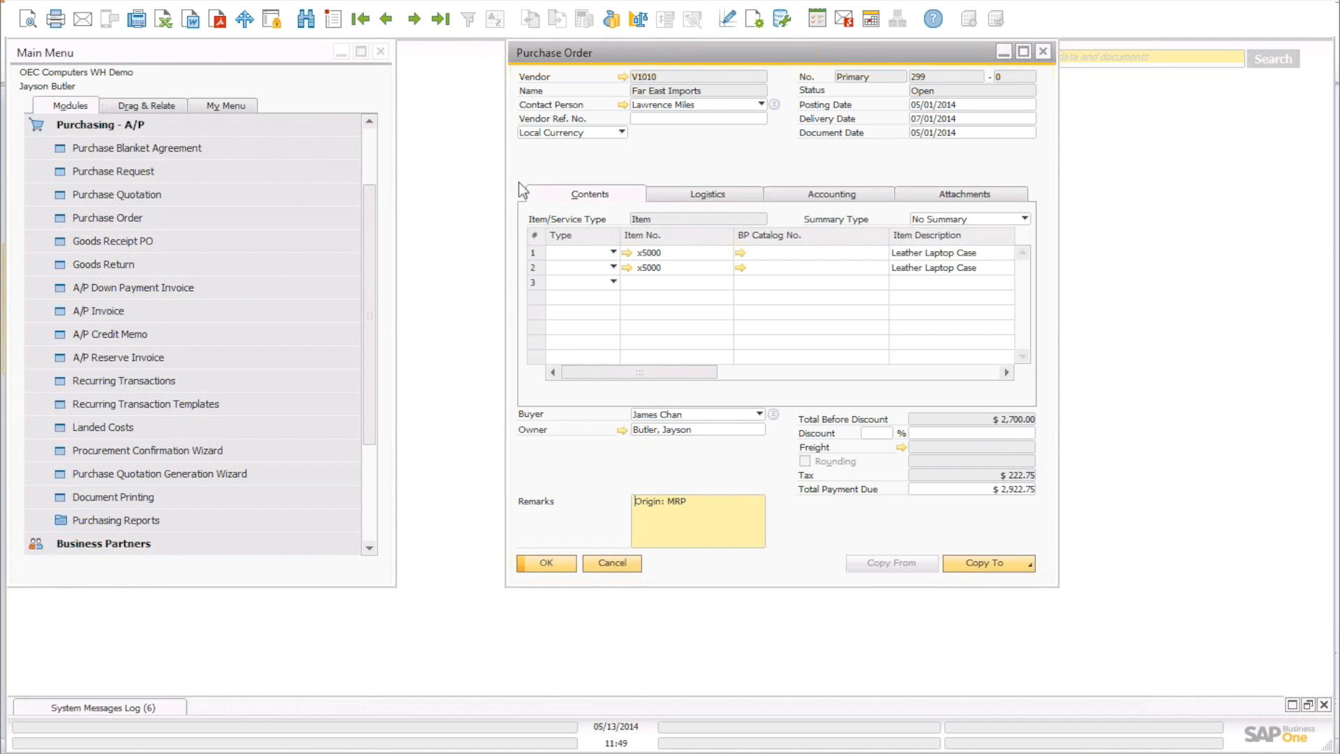
Go back to closed purchase order 289 for 500 Copier Paper and widen its window.
left_click(388, 21)
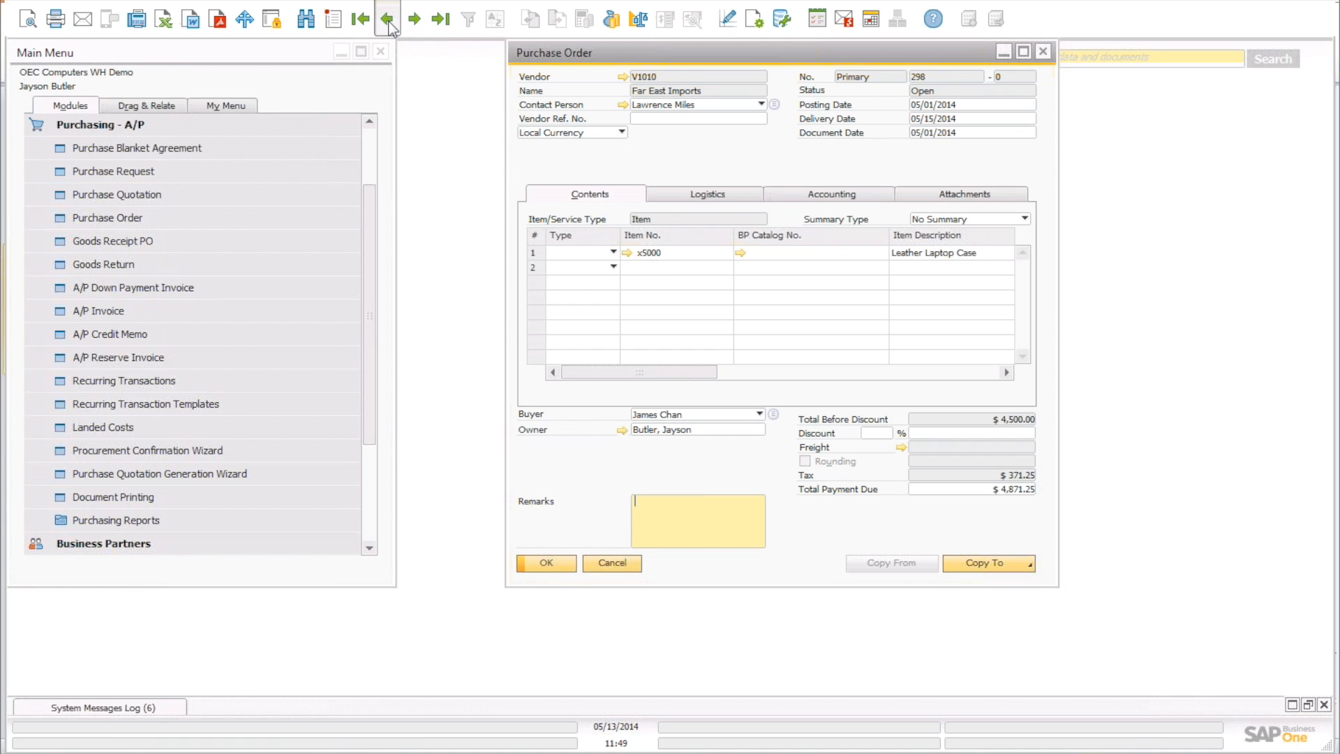
left_click(388, 21)
left_click(388, 21)
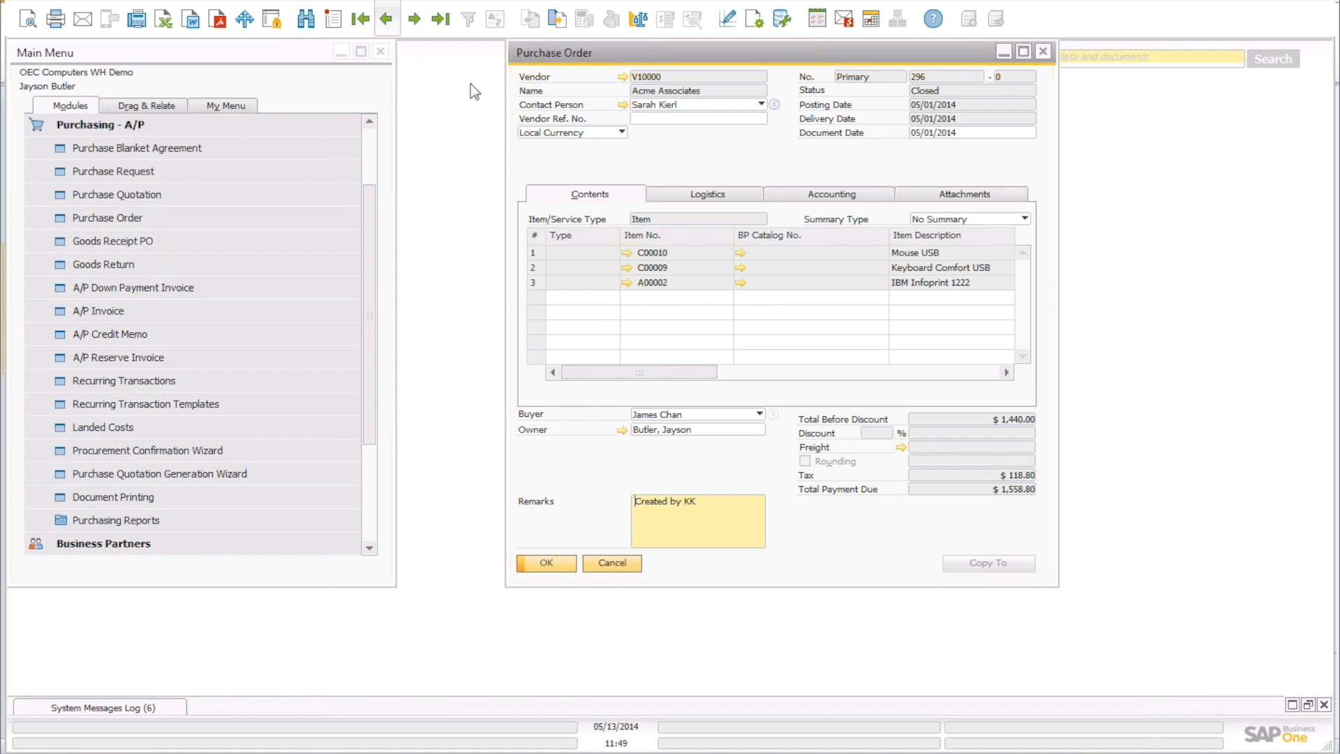
left_click_drag(506, 167, 215, 171)
left_click(388, 21)
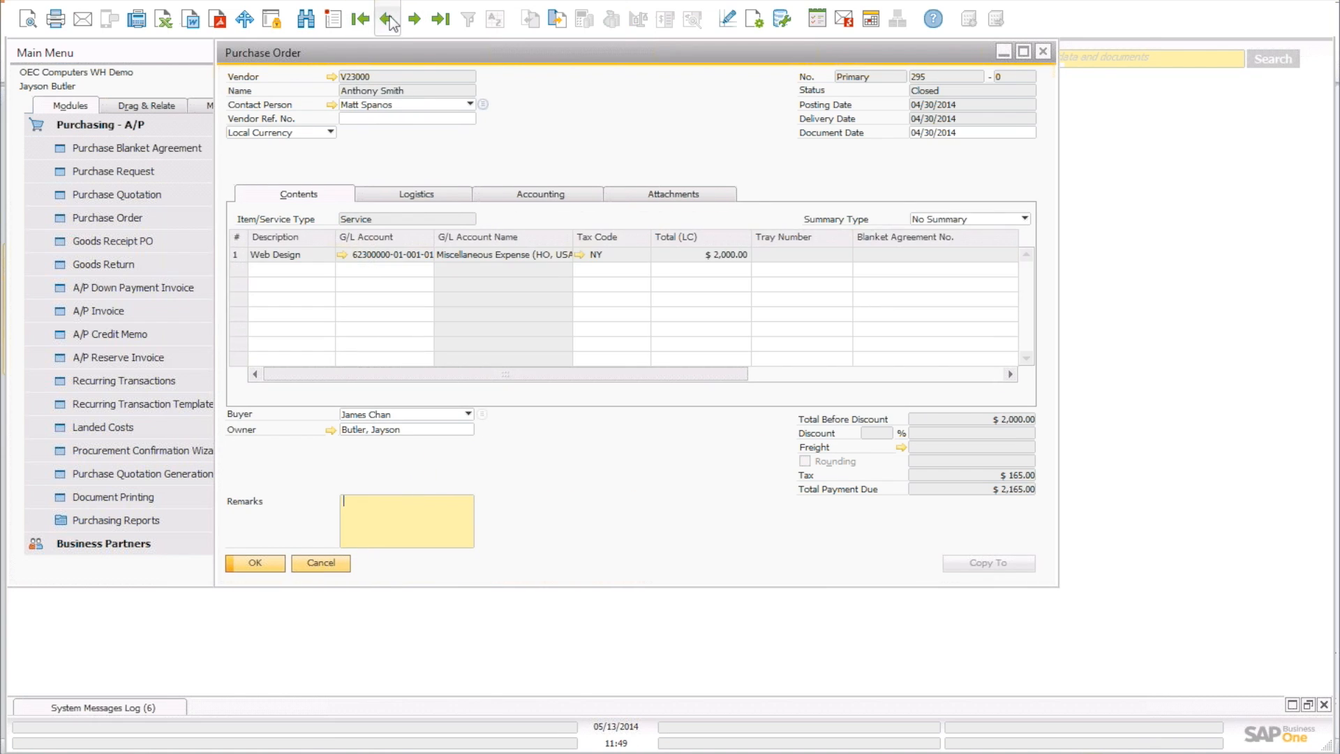
left_click(388, 21)
left_click(388, 19)
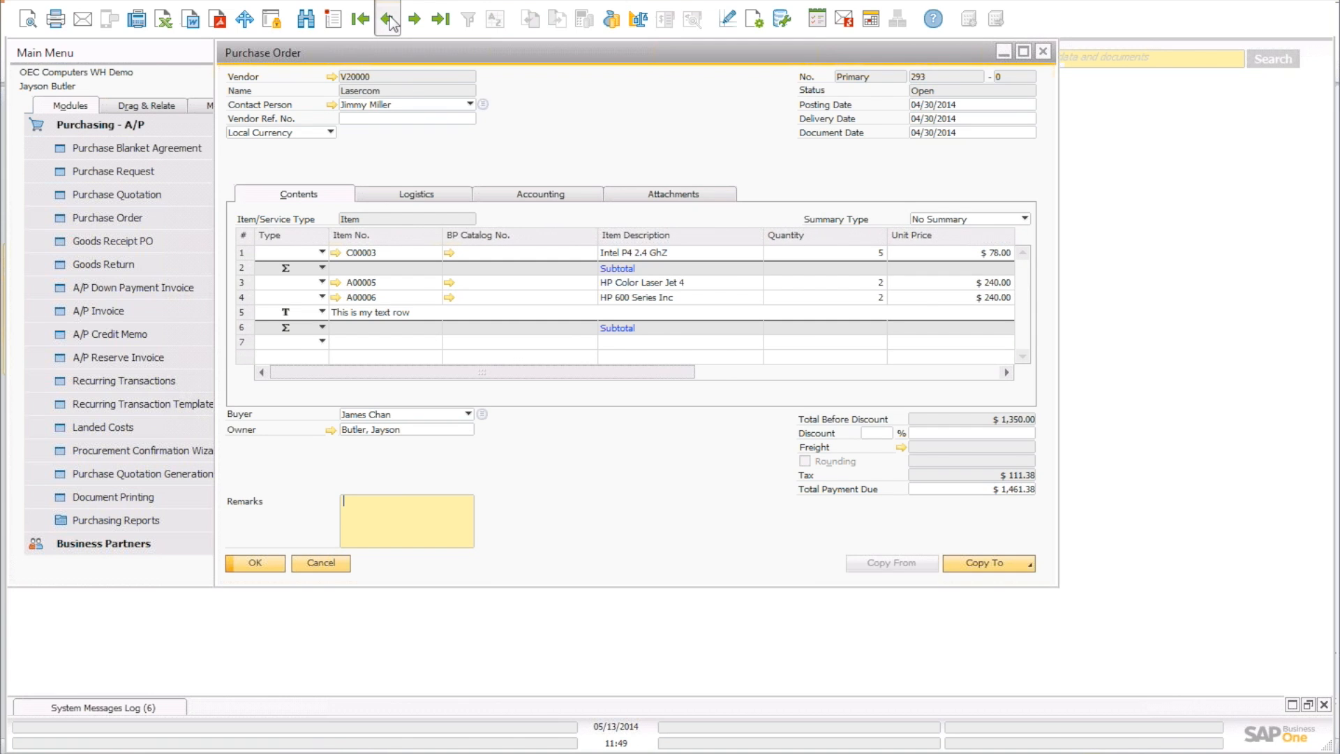
left_click(388, 20)
left_click(388, 20)
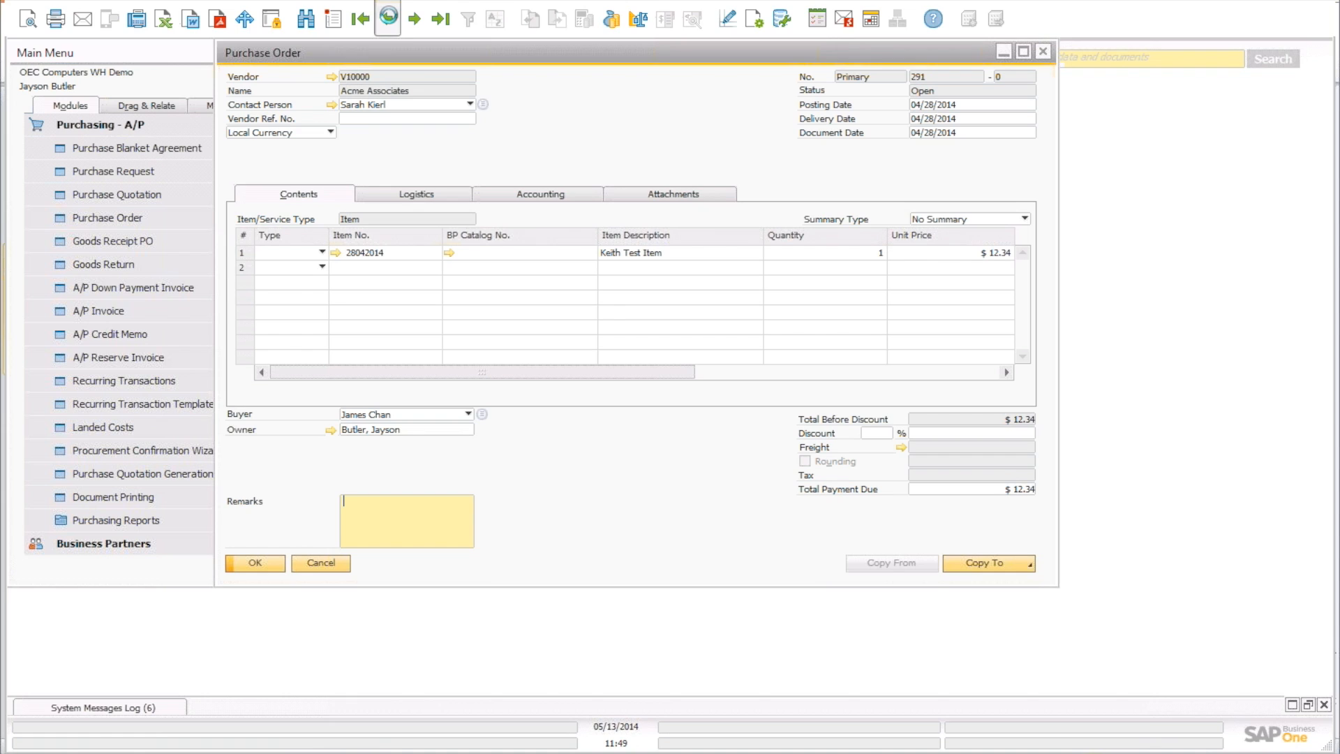
left_click(388, 20)
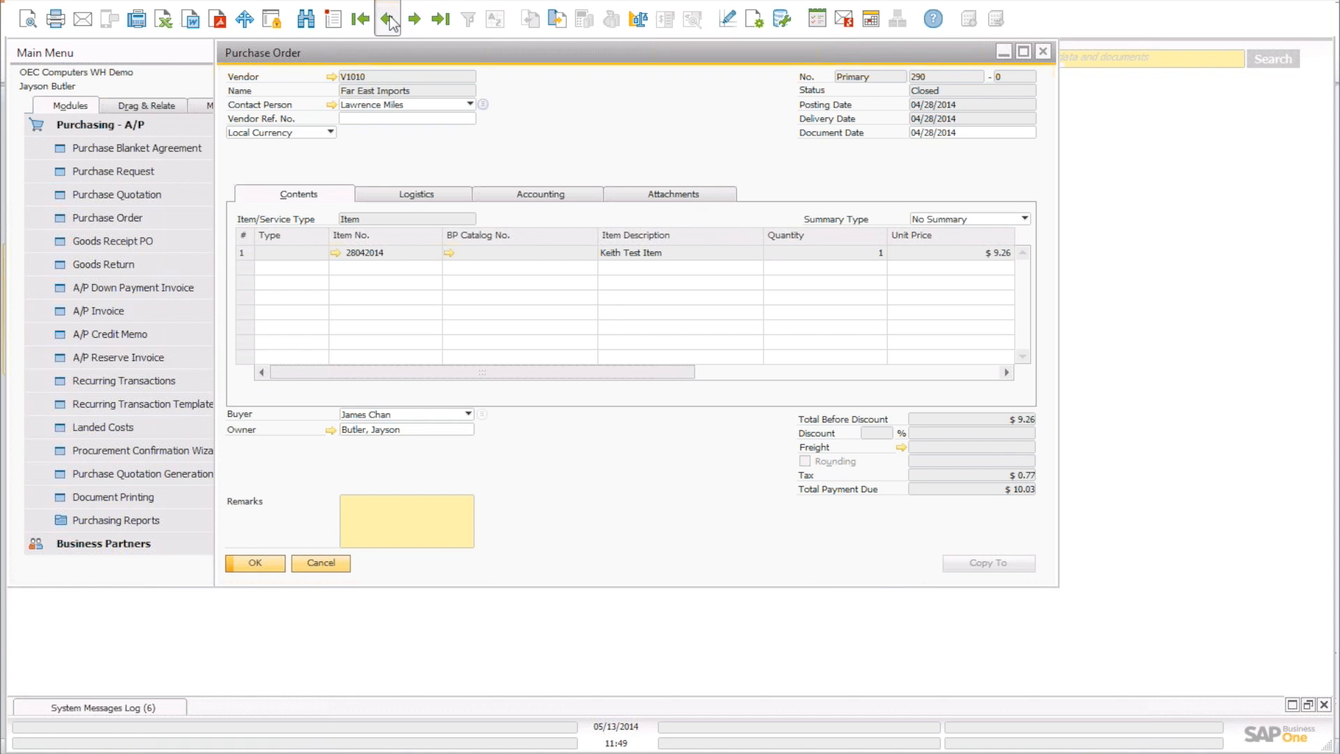
left_click_drag(567, 60, 462, 112)
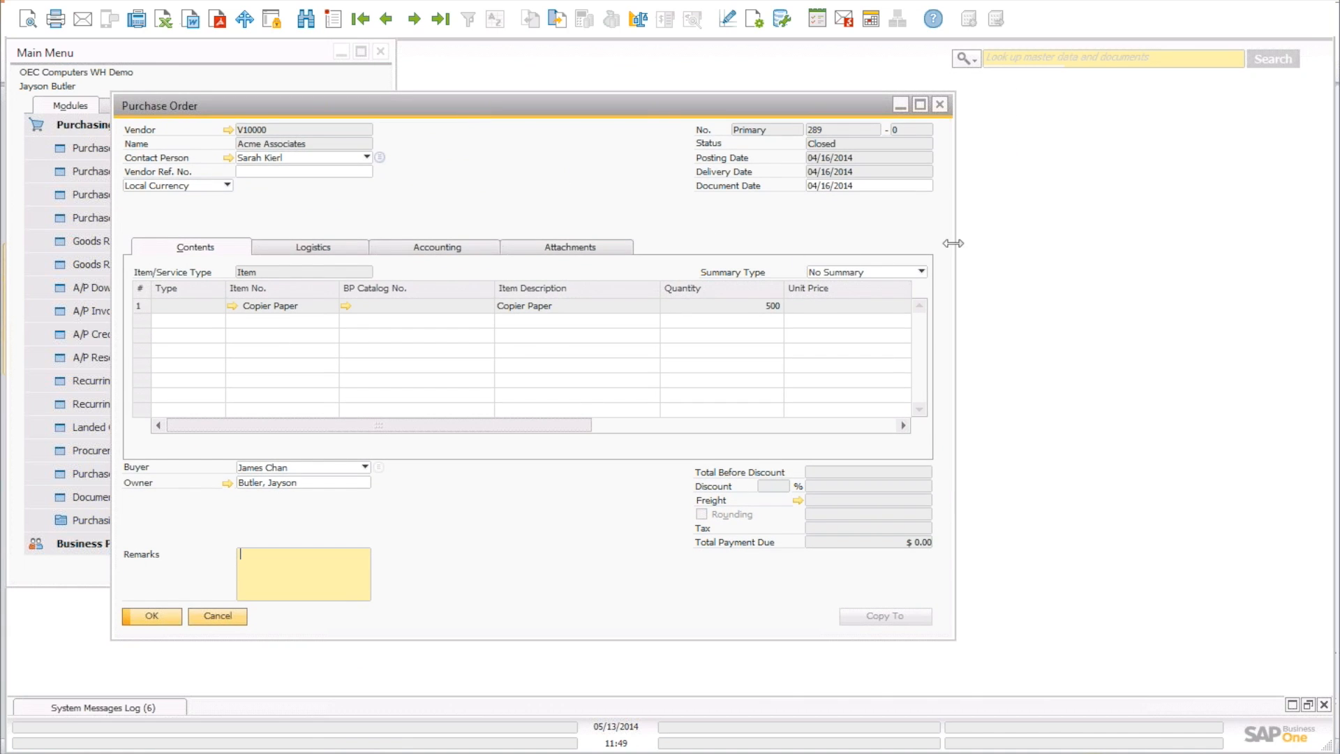
left_click_drag(1026, 249, 1278, 252)
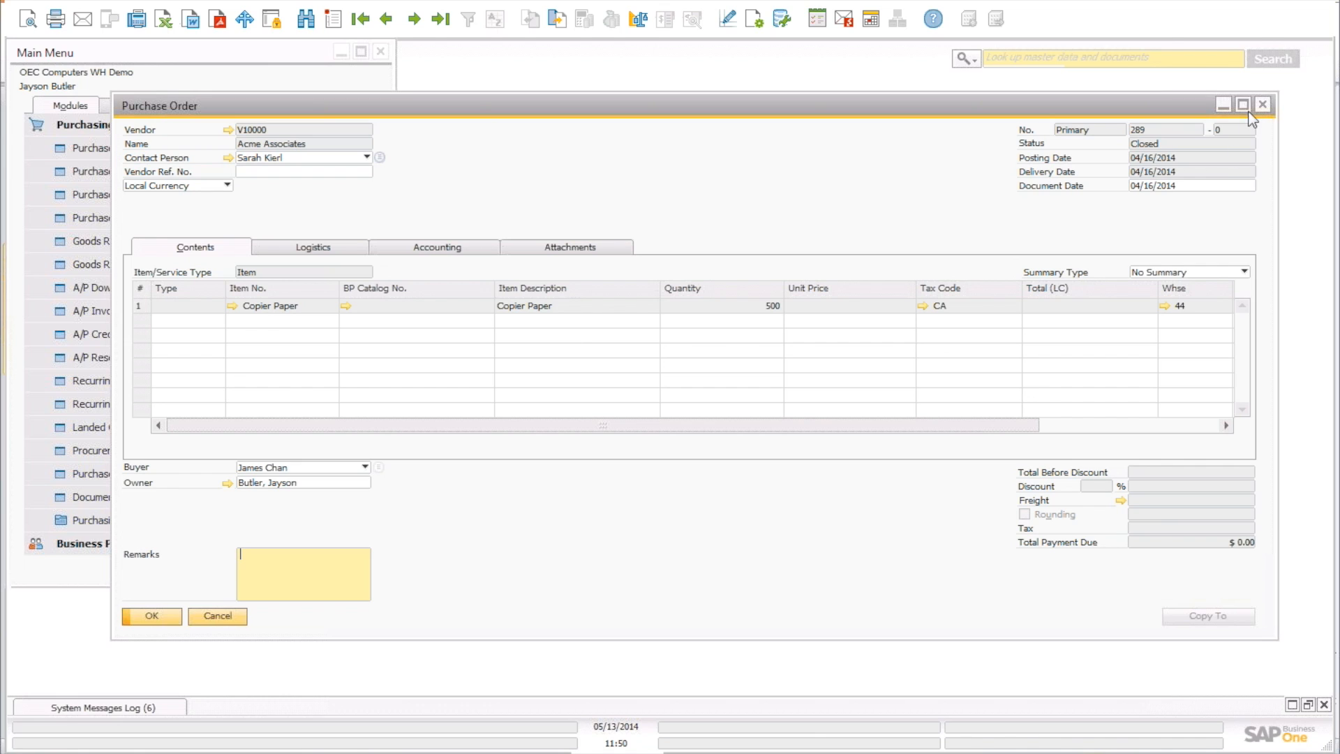
left_click(1243, 104)
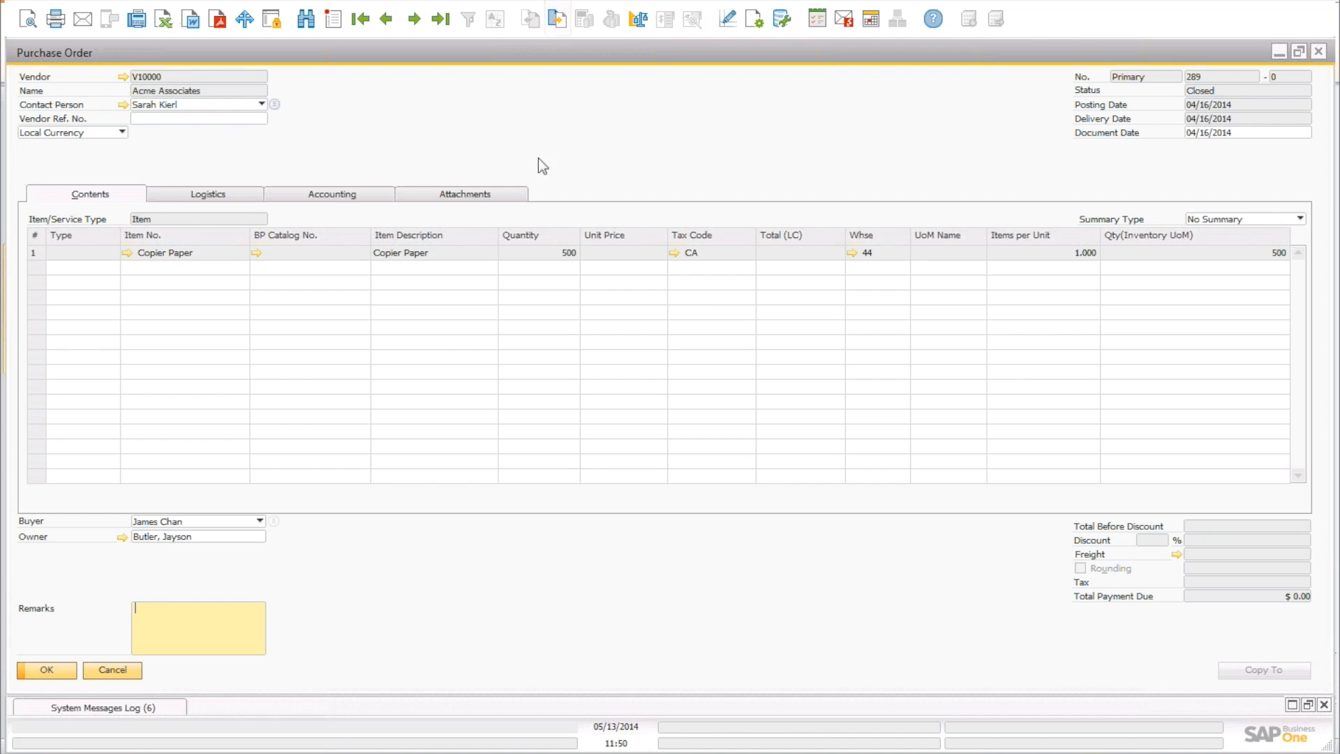
Open Goods Receipt PO 303, the target document of purchase order 289.
left_click(558, 19)
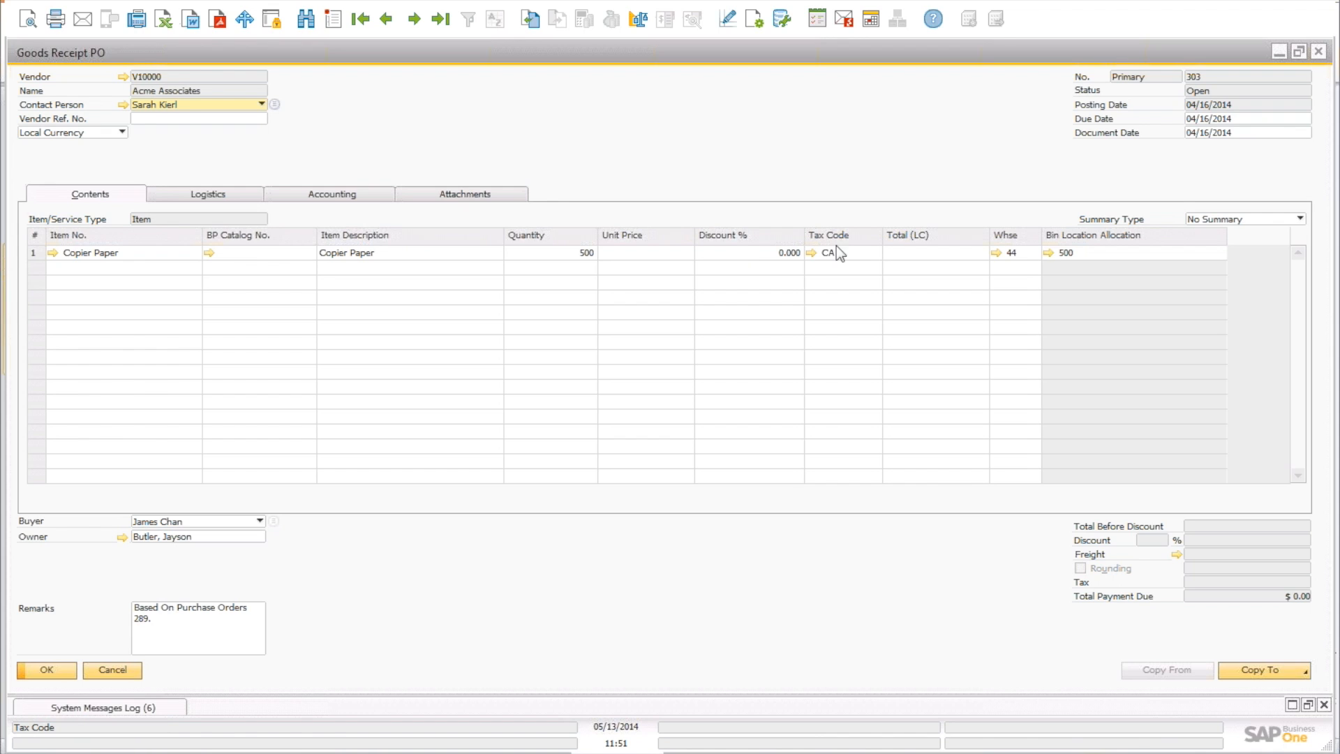
Open the Inventory Posting List for receipt 303 from the right-click menu and enlarge it.
left_click(1048, 253)
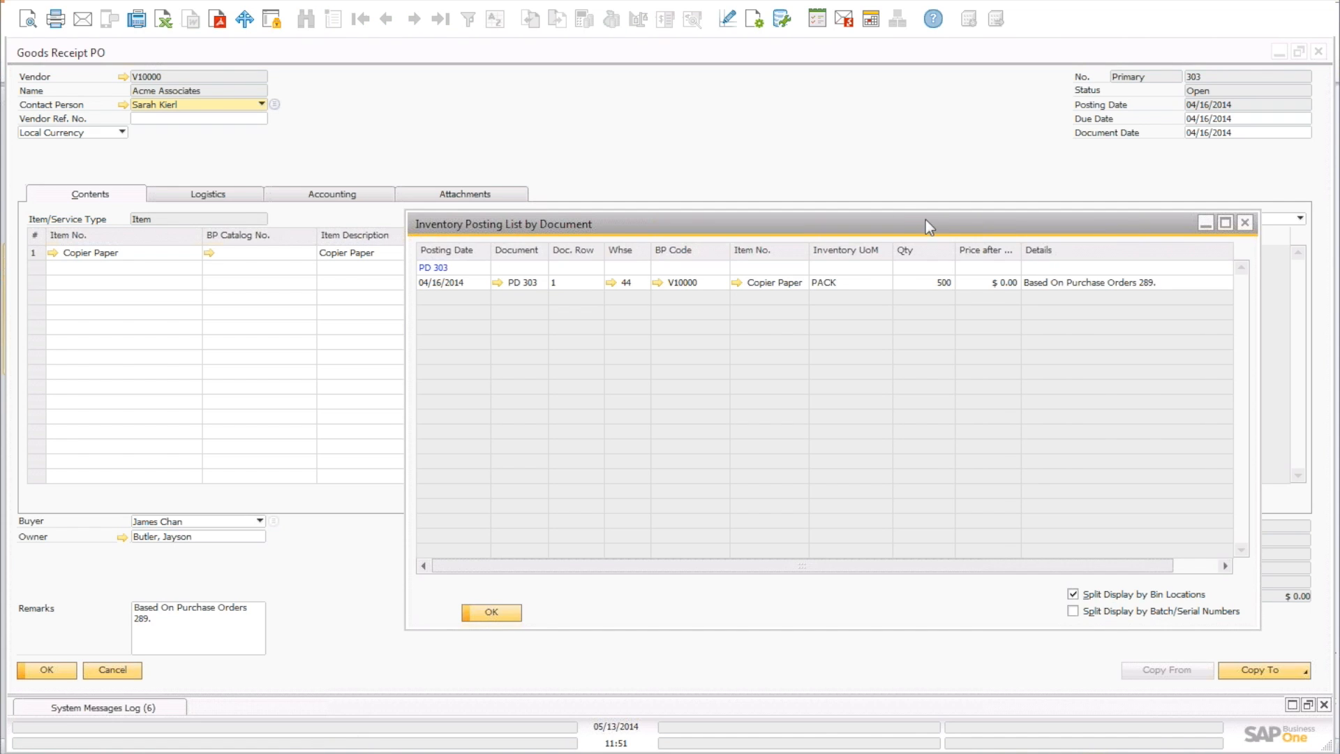
left_click_drag(930, 220, 736, 145)
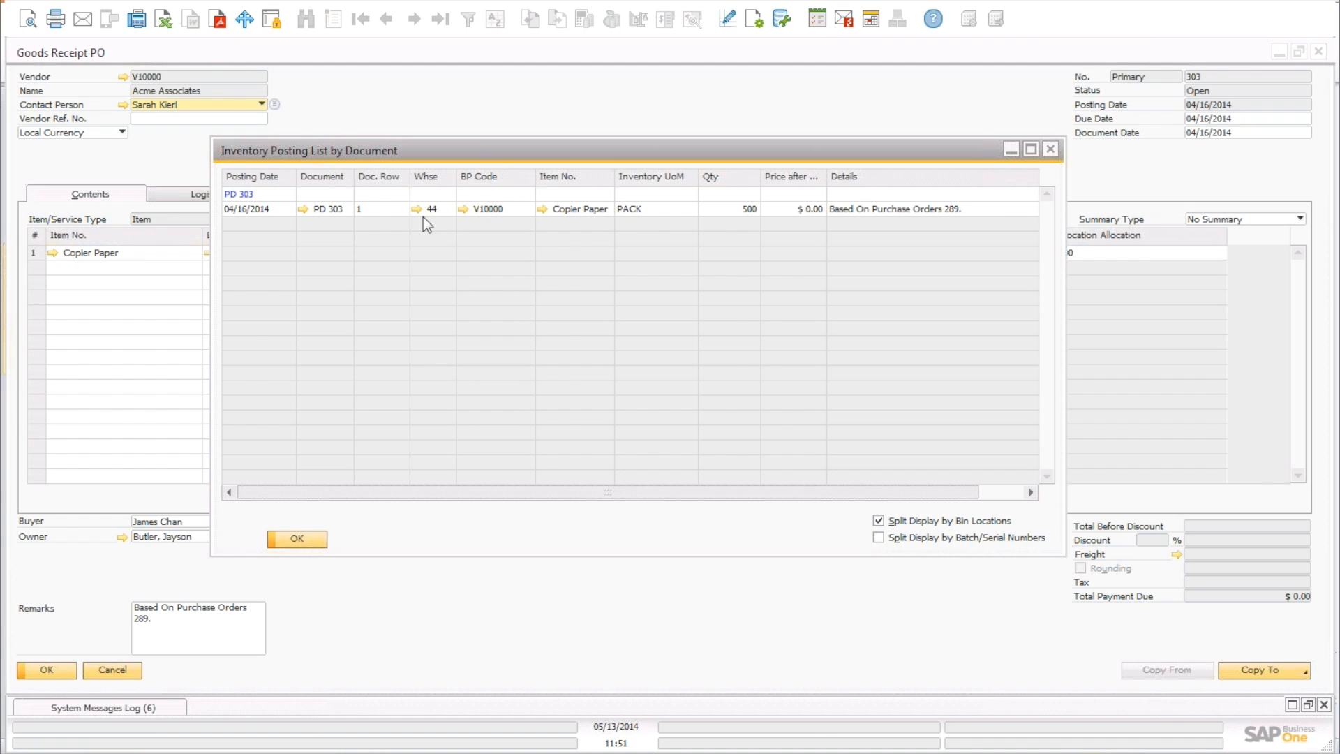
left_click(1051, 148)
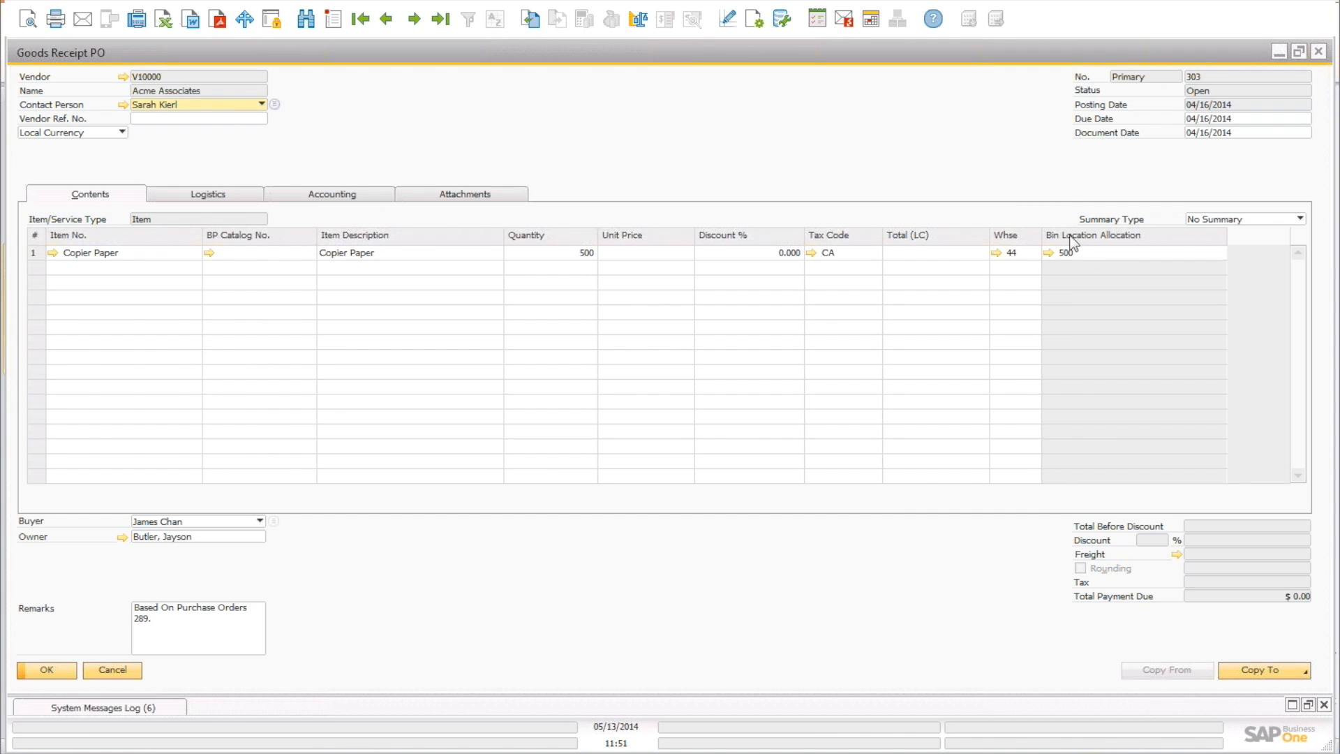
right_click(845, 128)
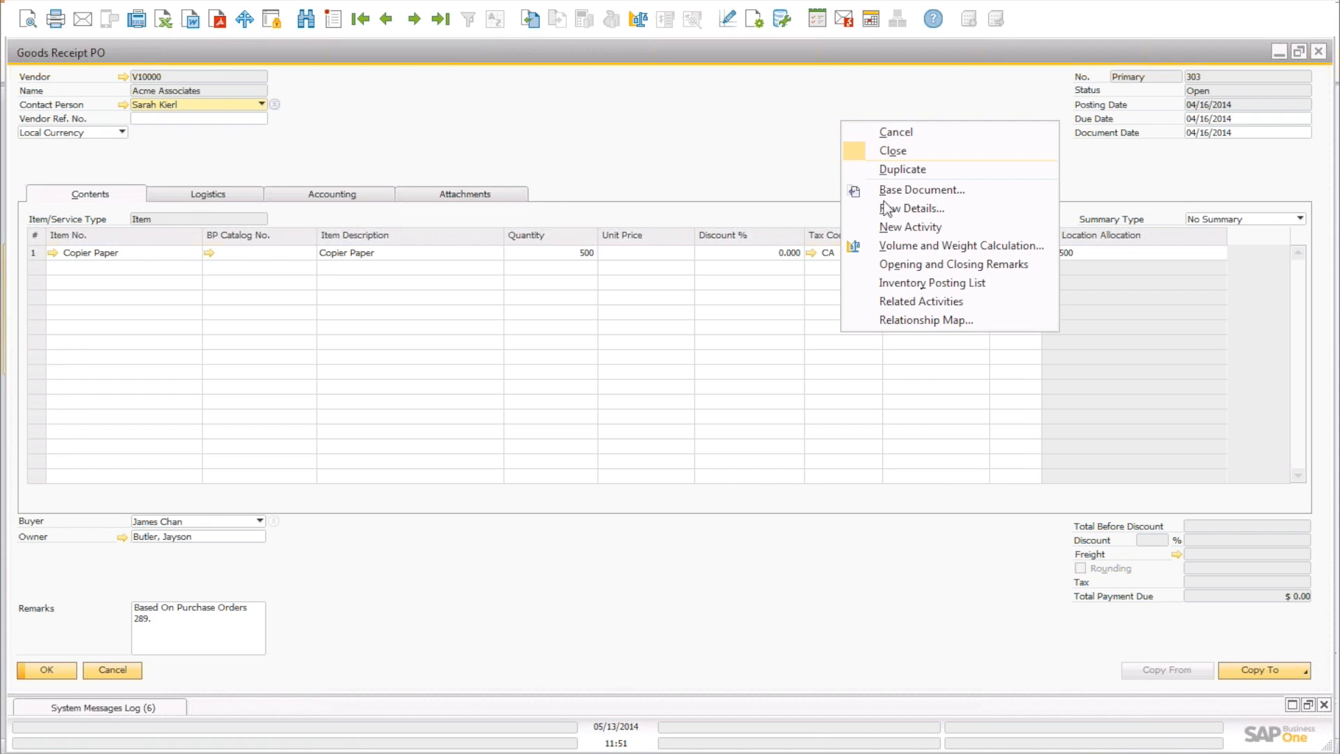
left_click(901, 282)
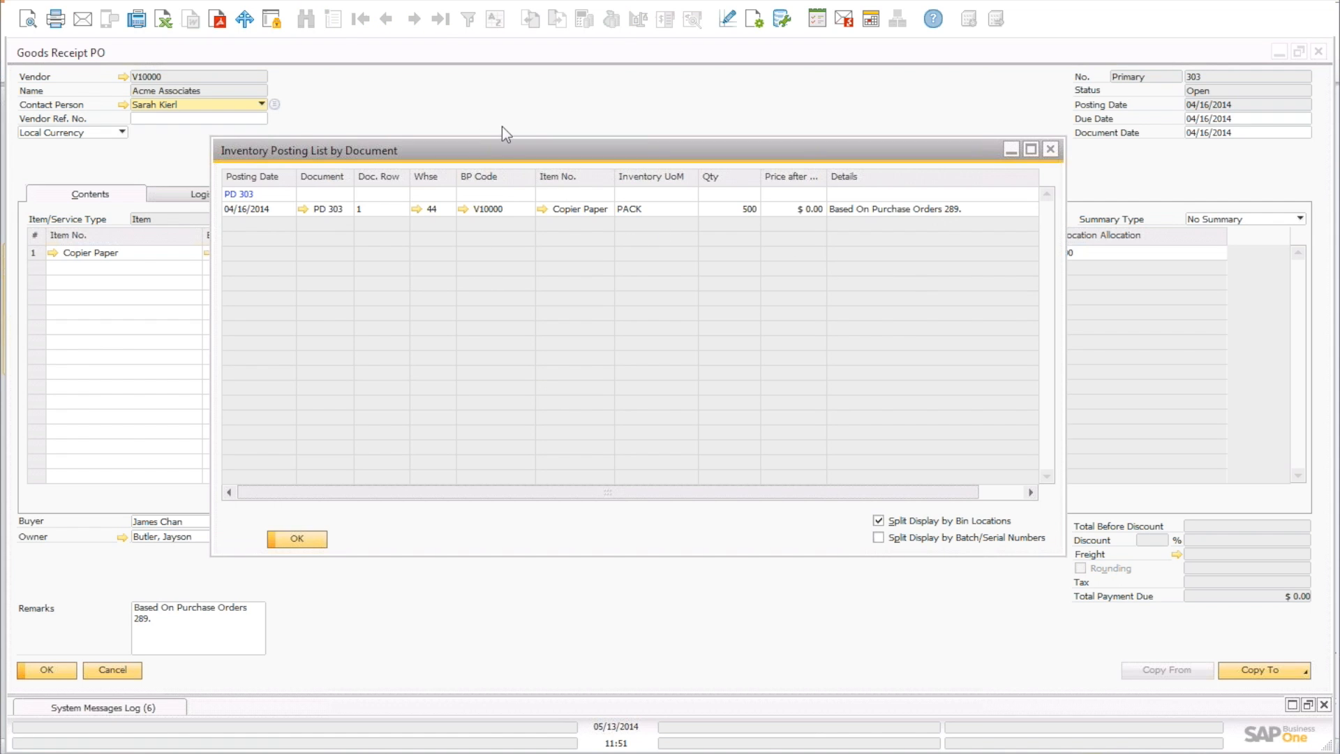
left_click_drag(518, 150, 361, 66)
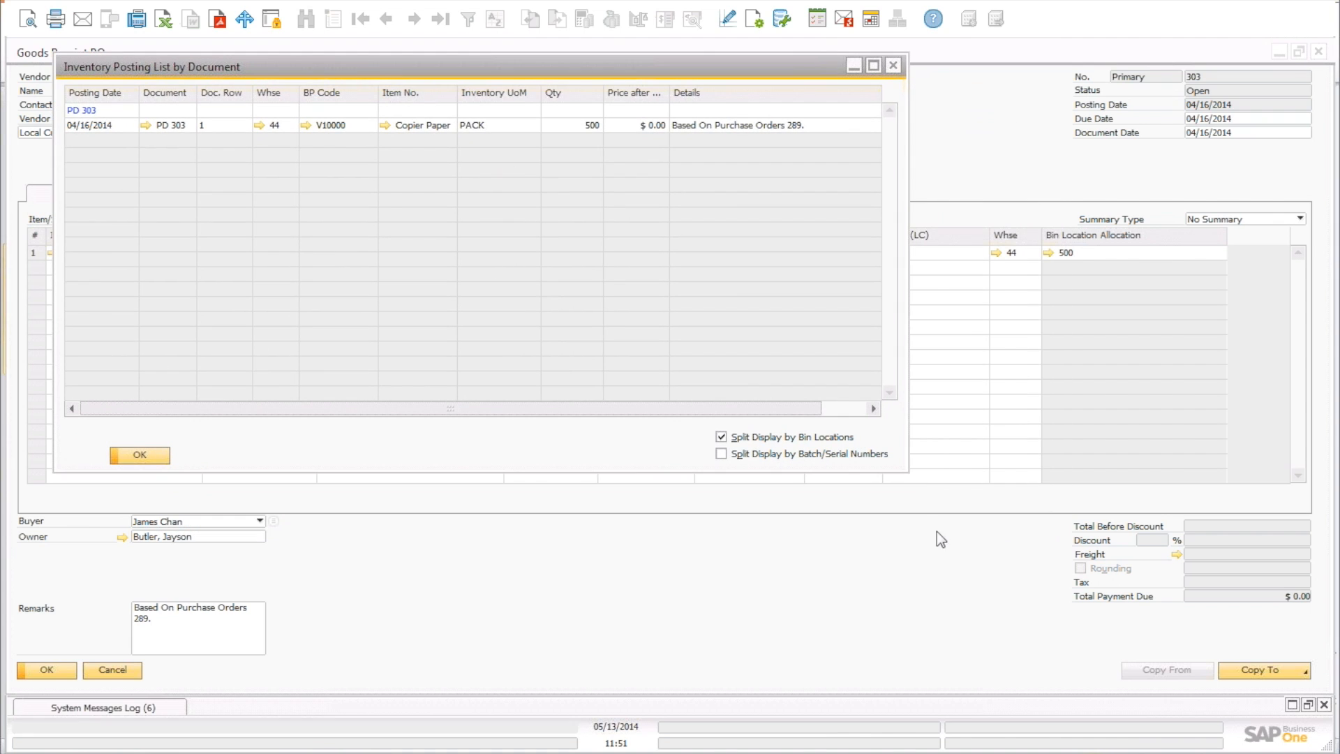
left_click_drag(900, 466, 1278, 675)
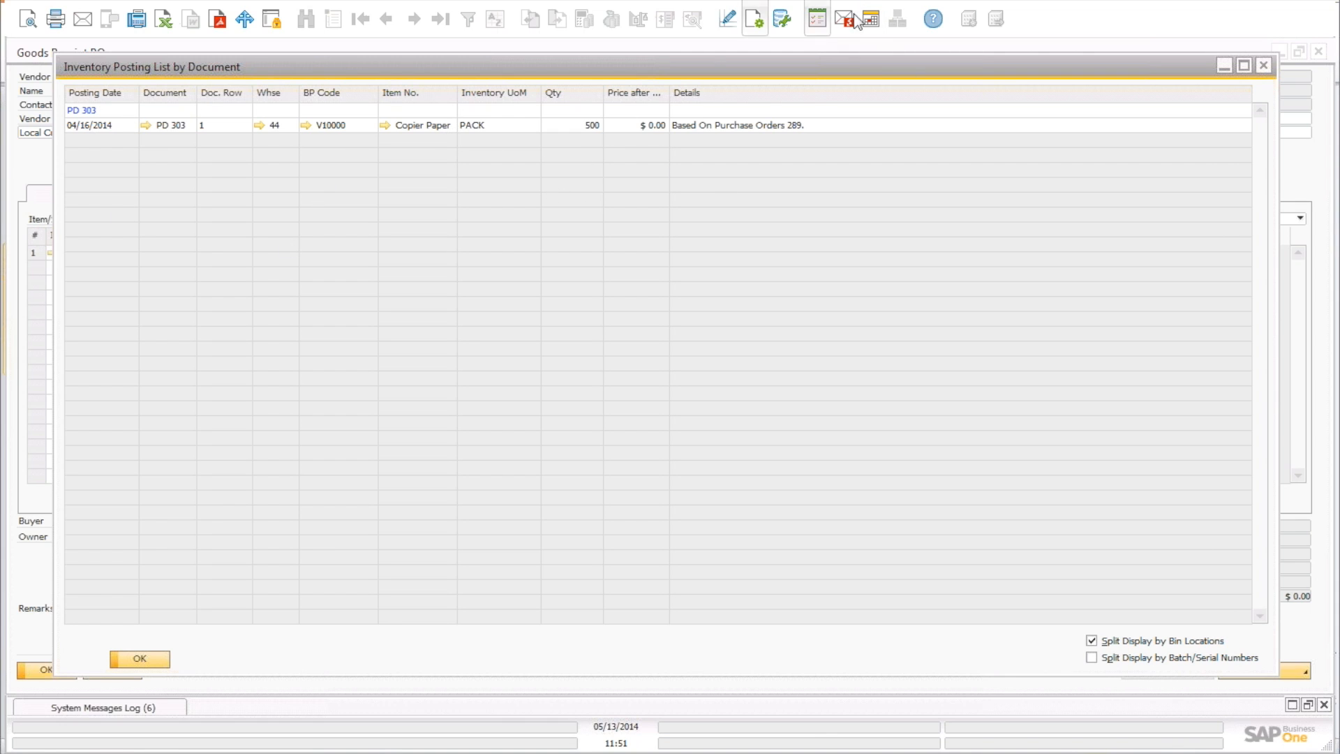
Show the Bin Location column via Form Settings and widen it to reveal 44-Z01-R1-L1-B1.
left_click(755, 27)
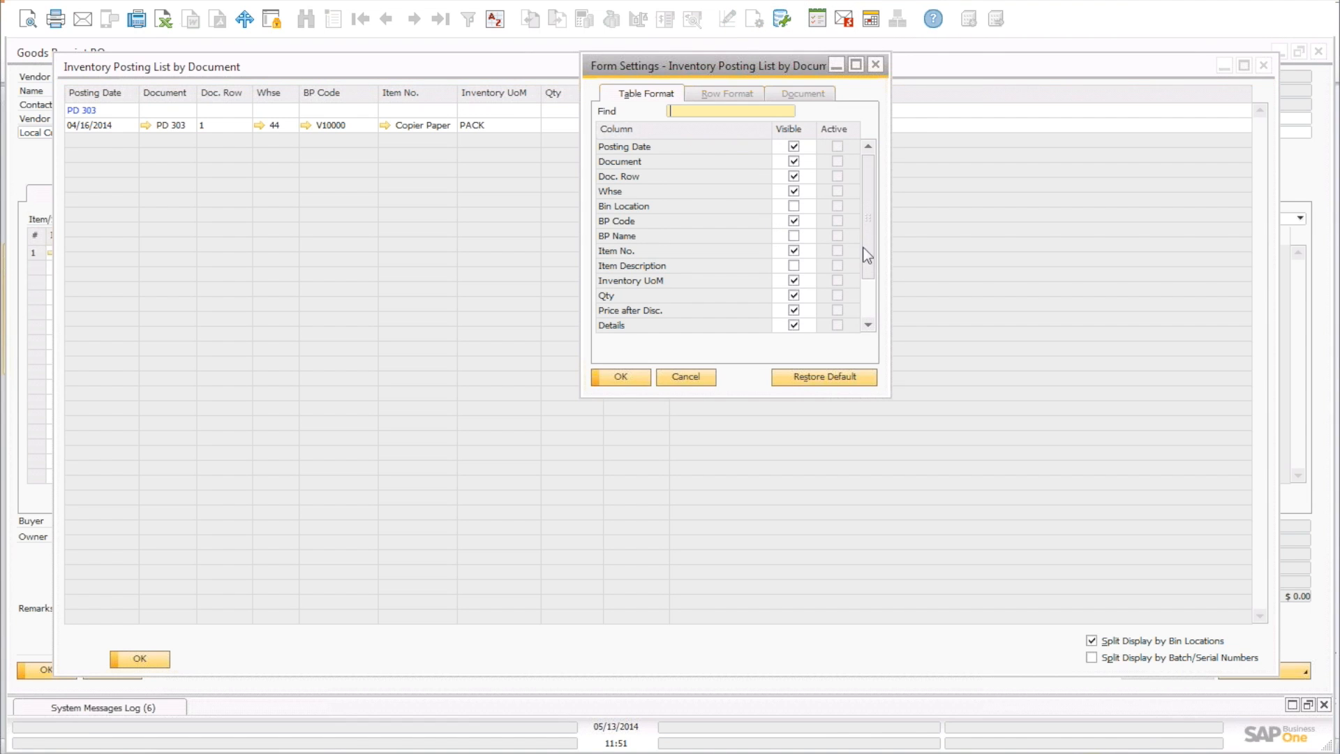
left_click_drag(875, 246, 886, 338)
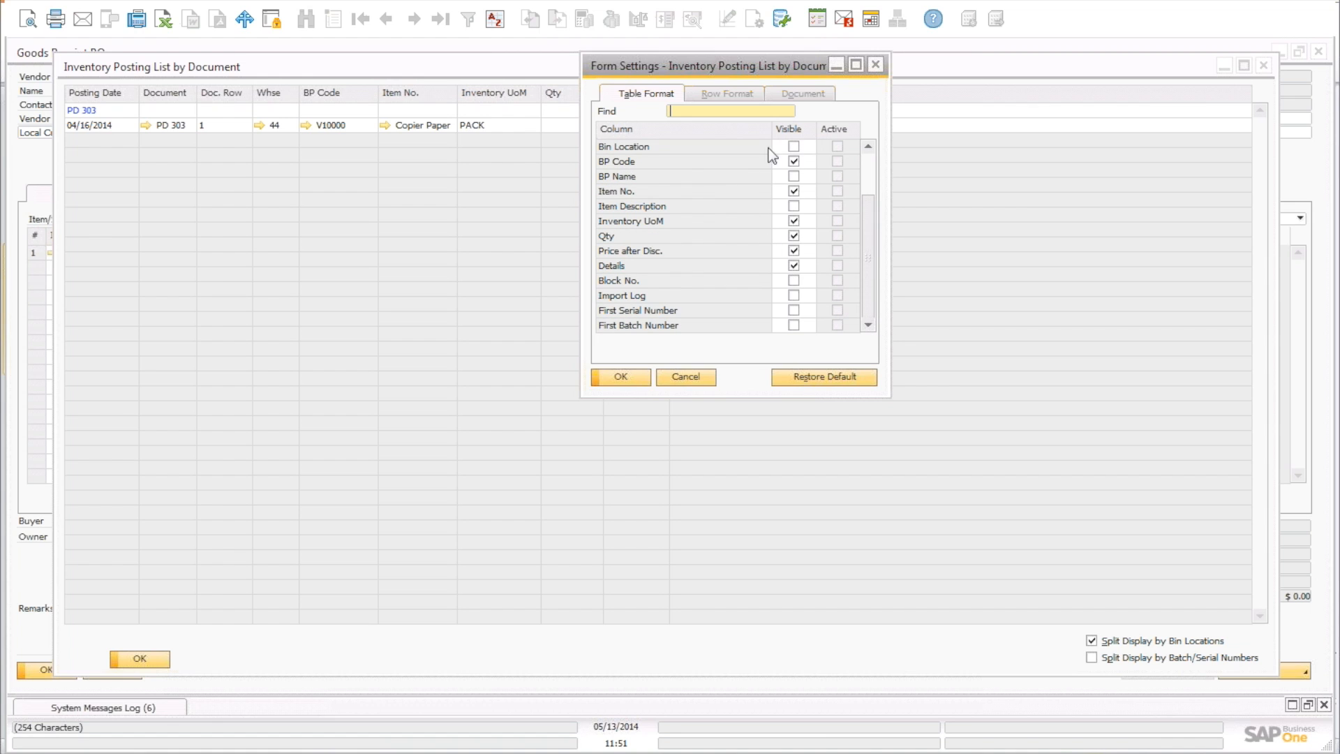
left_click(794, 146)
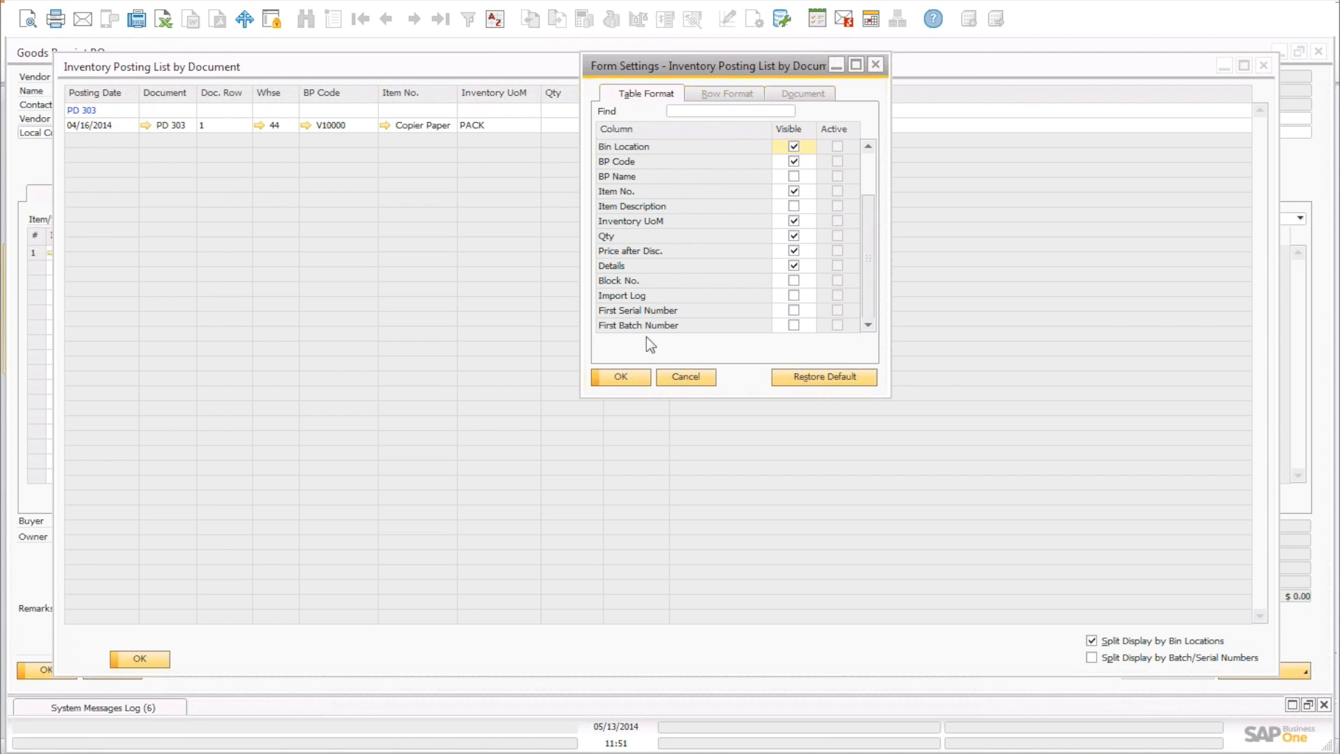
left_click(621, 377)
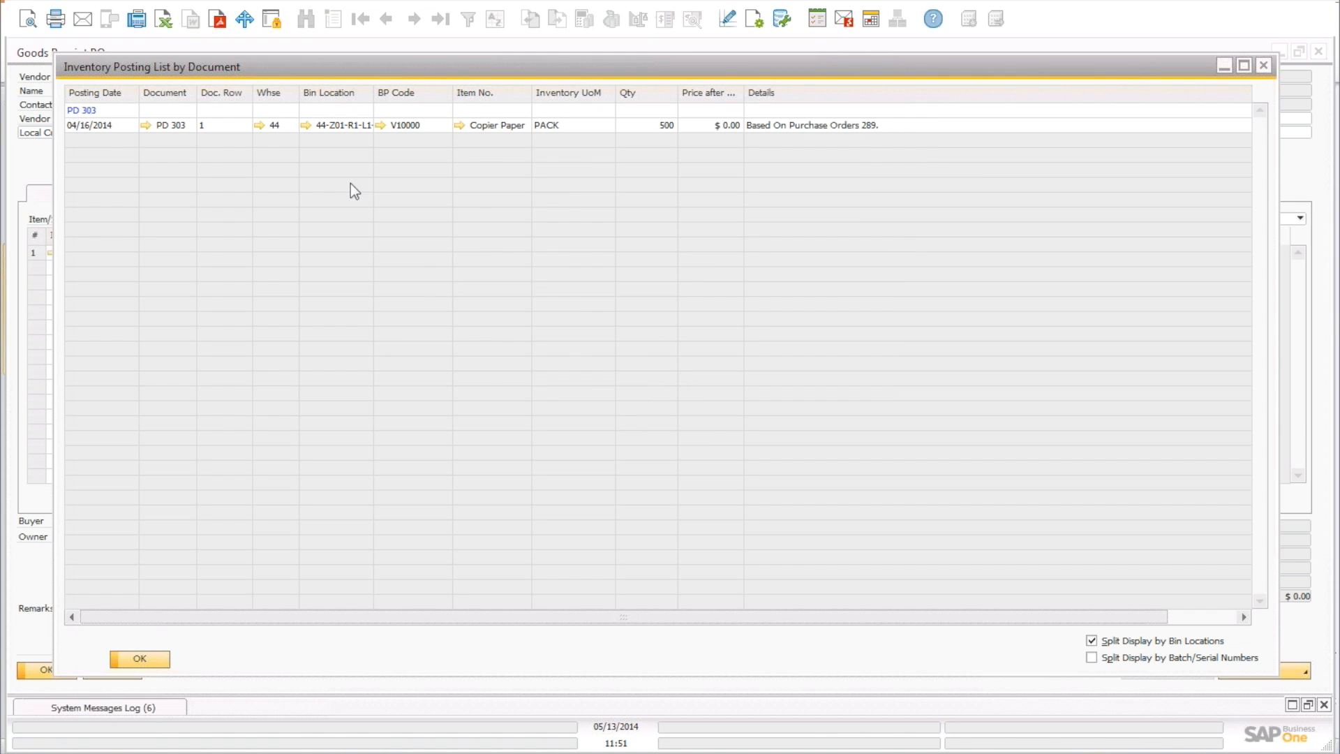
left_click_drag(374, 97, 412, 99)
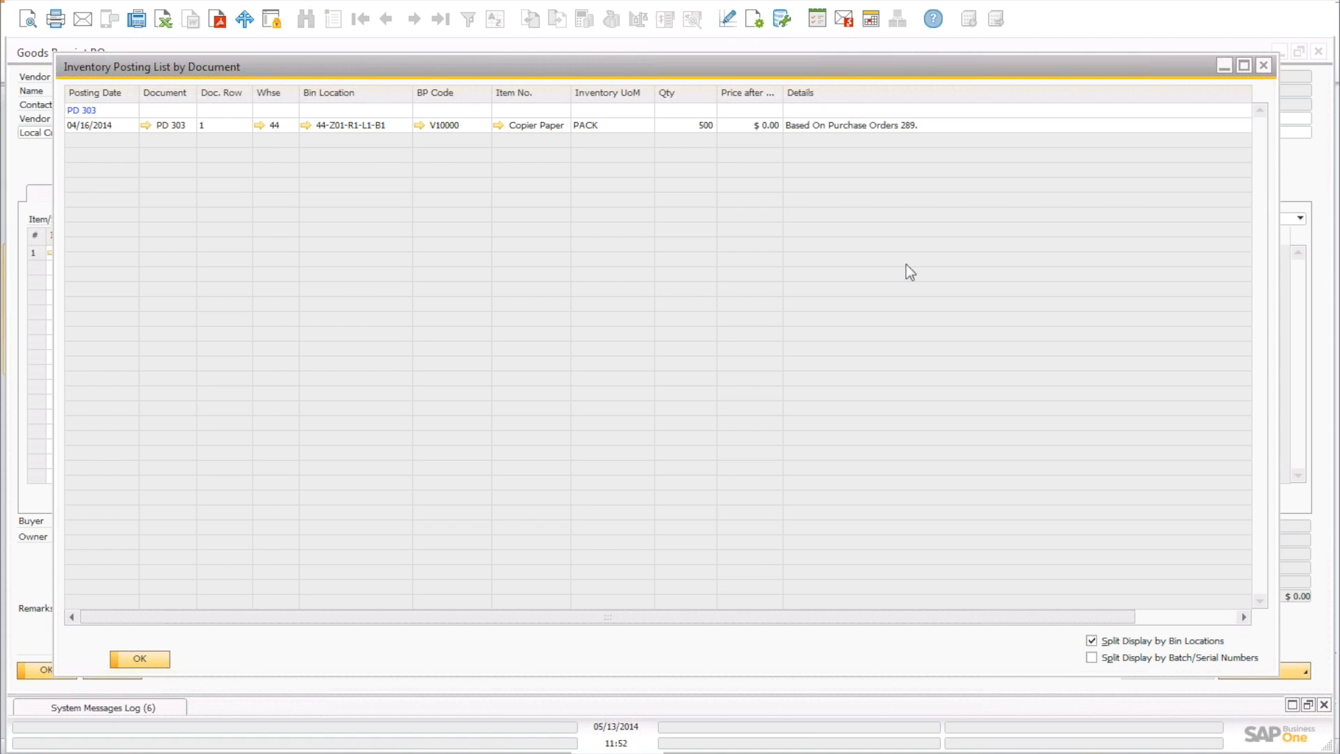
Close the Inventory Posting List to return to Goods Receipt PO 303.
left_click(1265, 64)
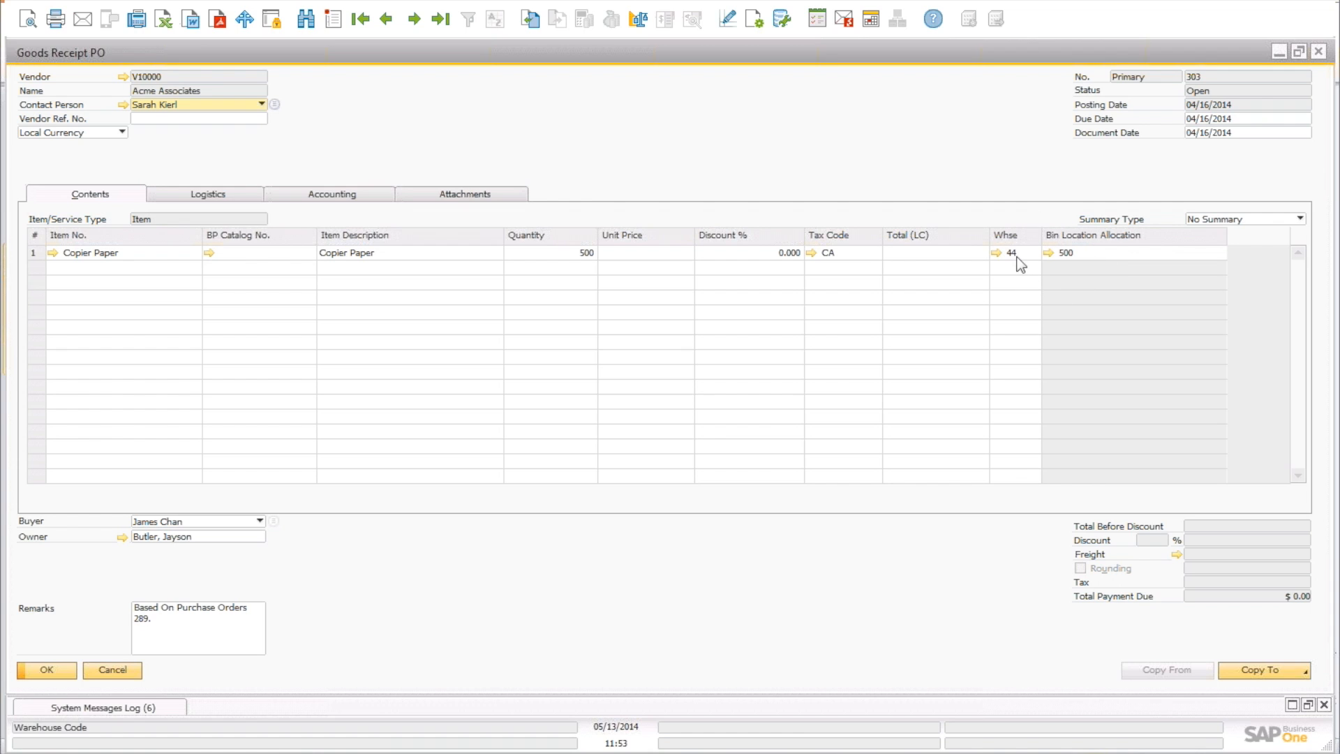
Open the Copier Paper item record and show warehouse 44's bin location columns.
left_click(52, 253)
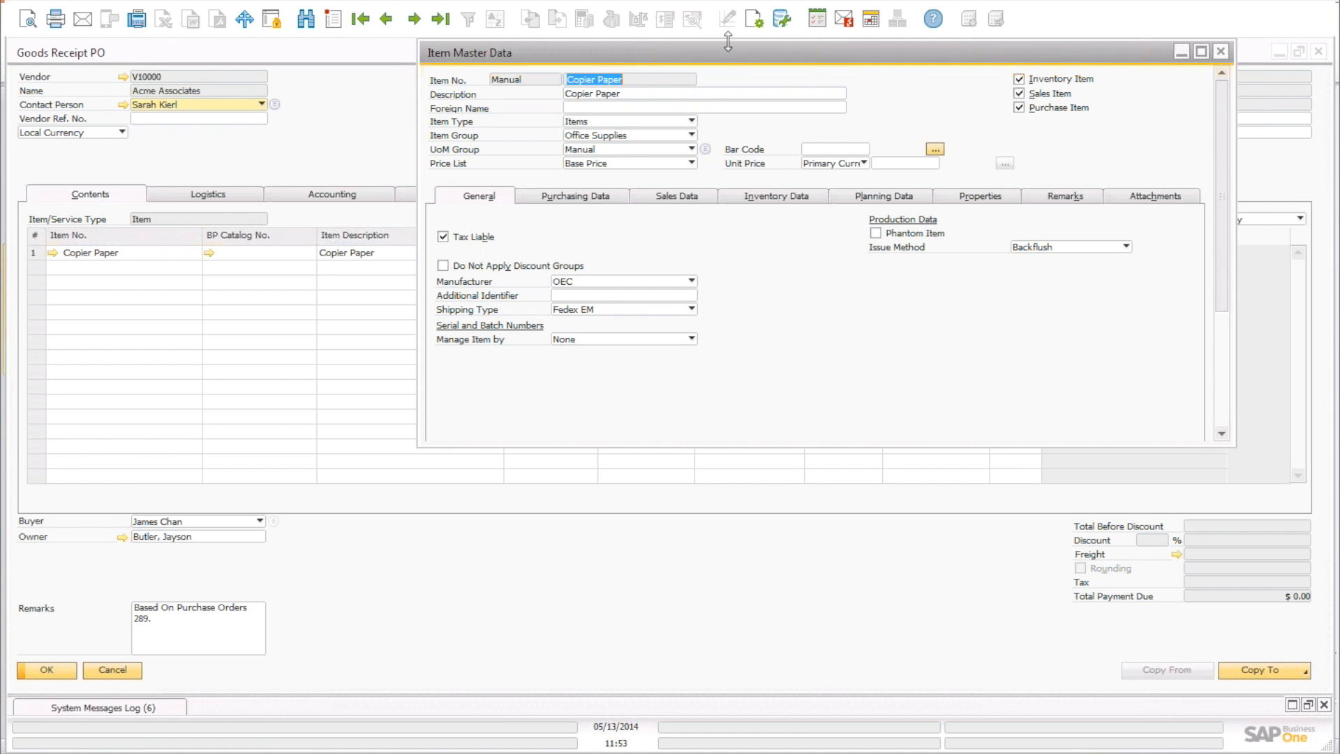
left_click_drag(728, 48, 488, 70)
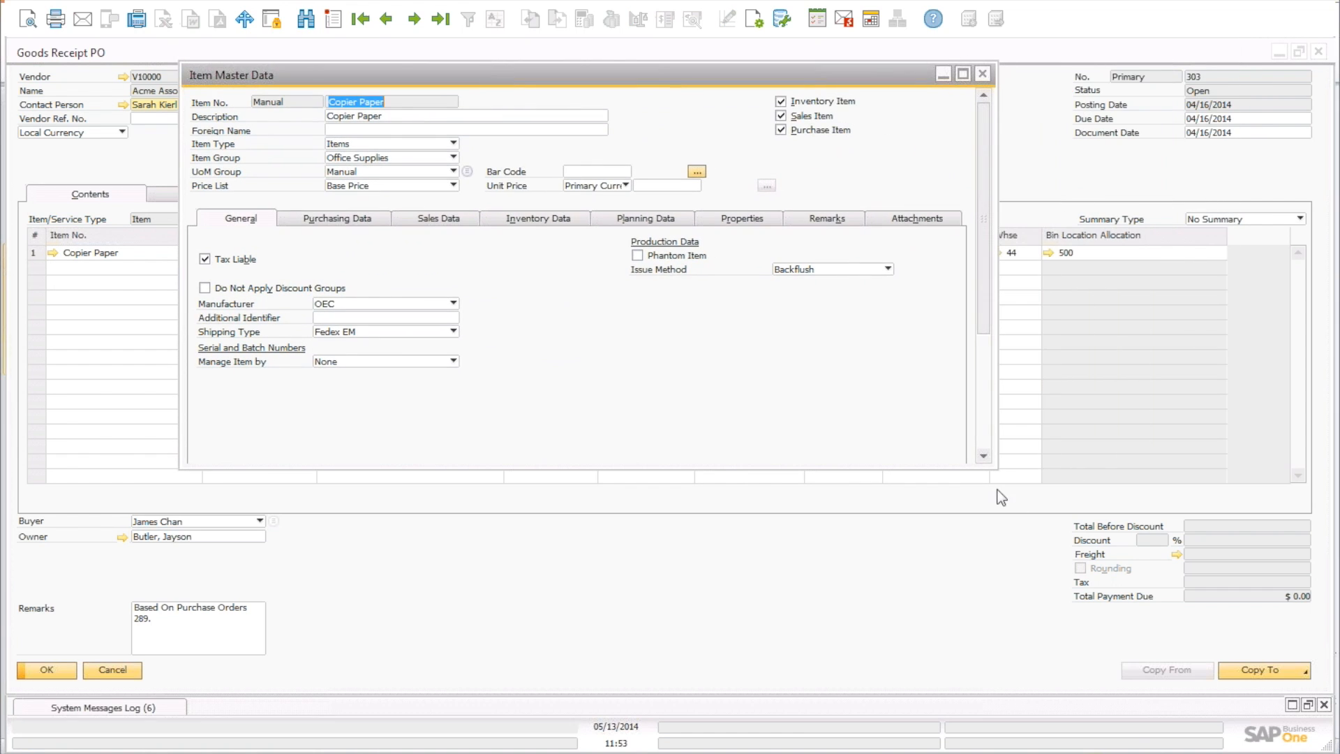
left_click_drag(995, 469, 1128, 644)
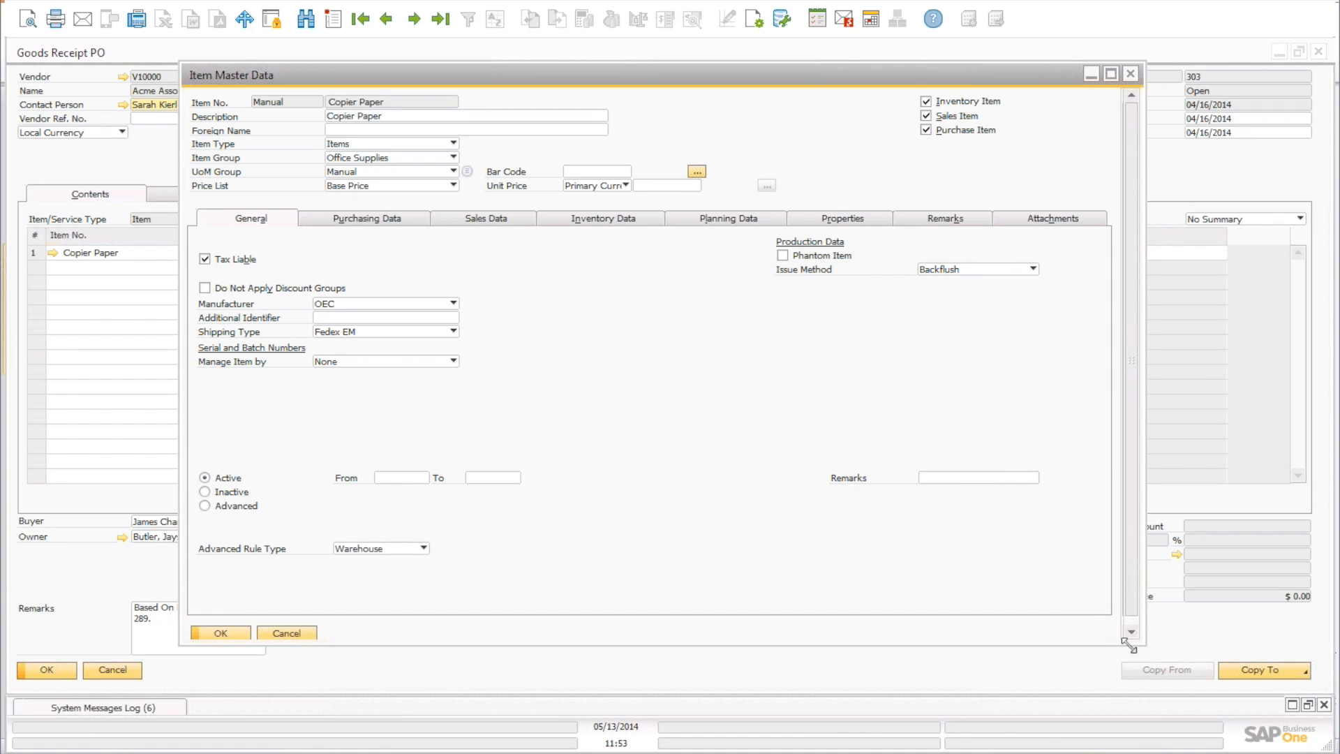
left_click(614, 221)
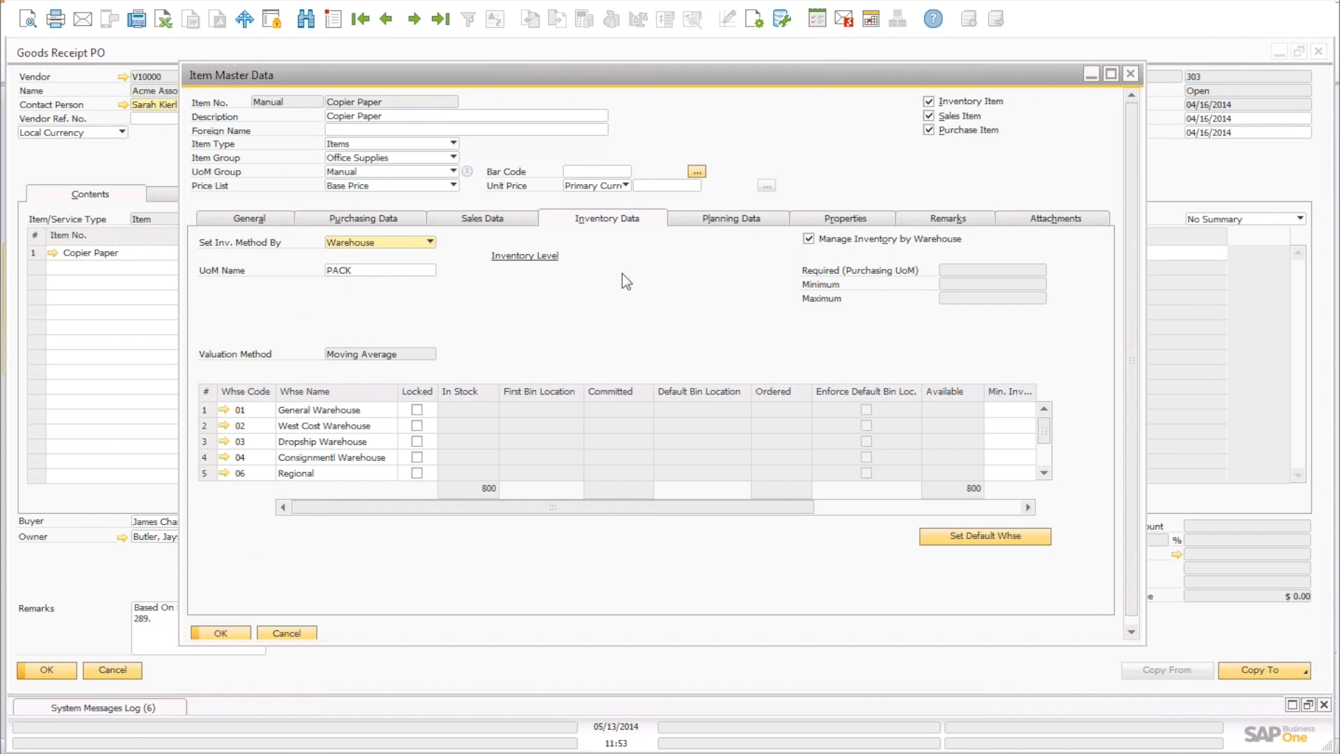
left_click(1044, 473)
left_click(1044, 473)
left_click(1045, 473)
left_click(1044, 473)
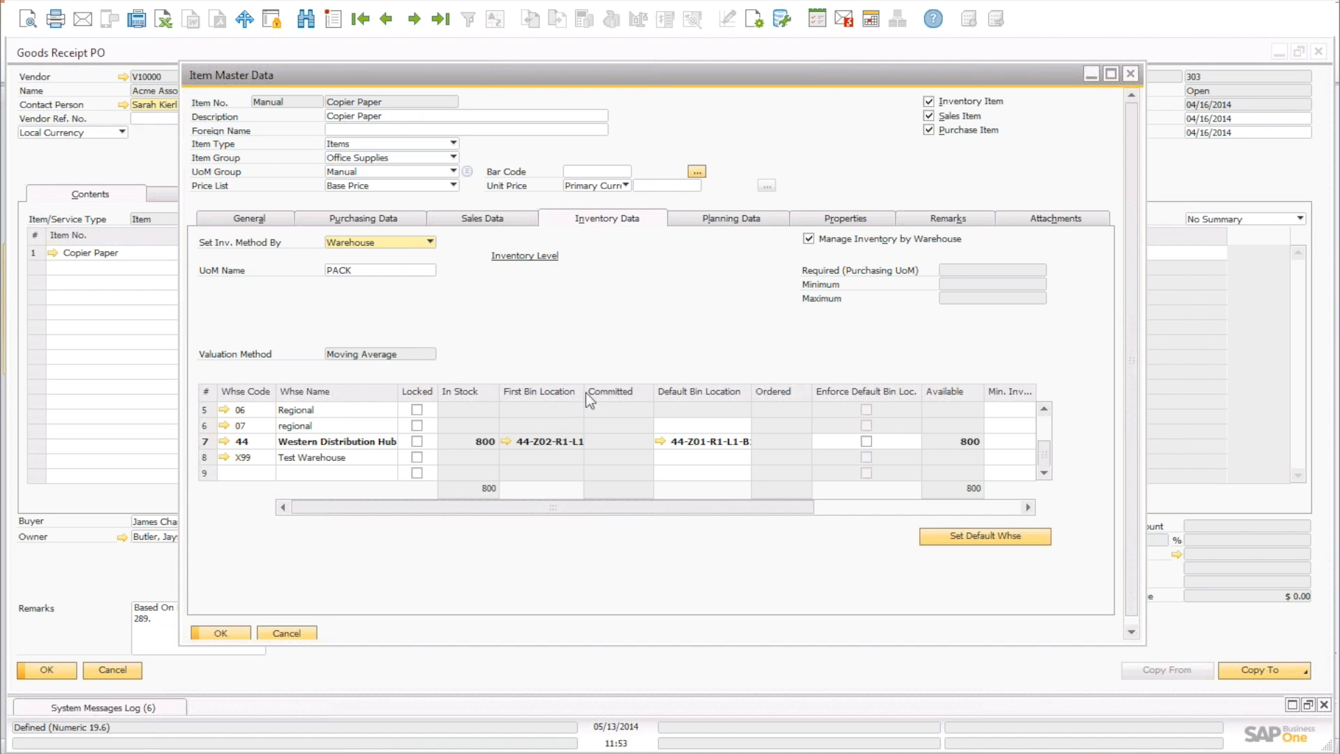
left_click_drag(585, 393, 619, 393)
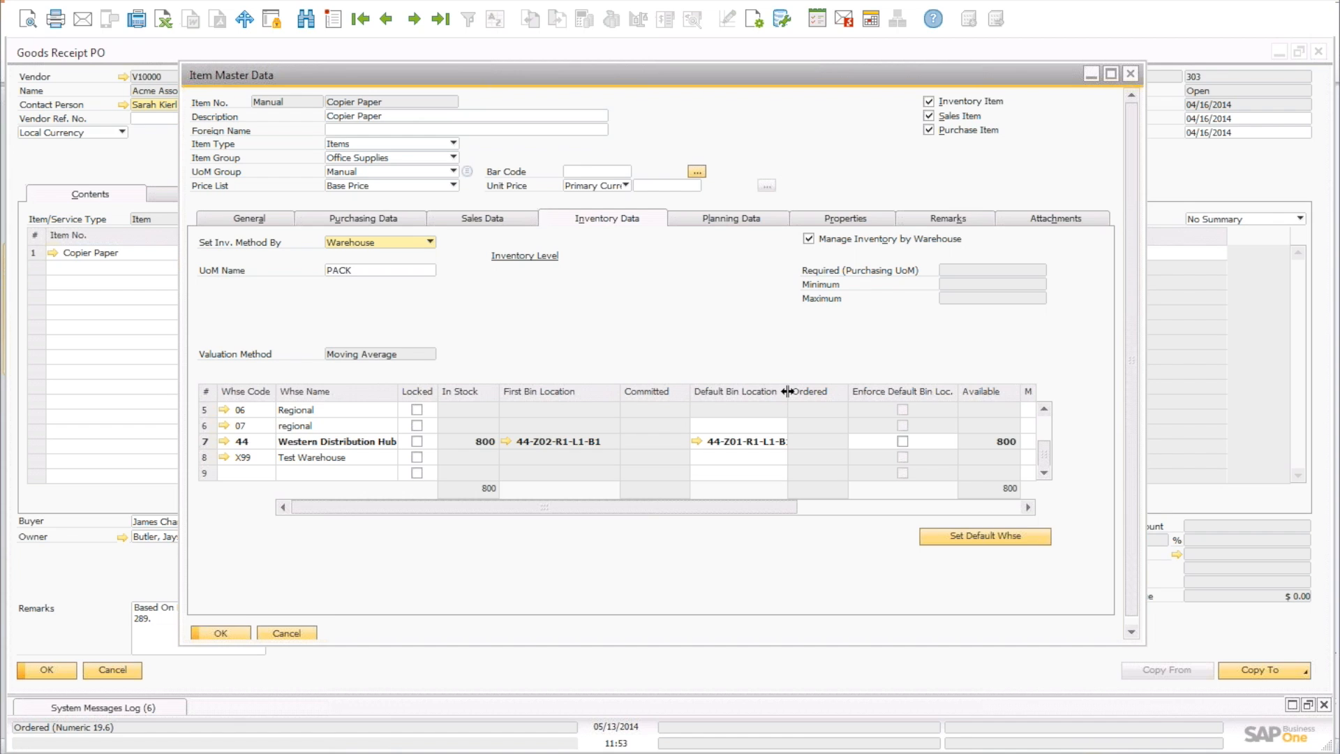
left_click_drag(787, 392, 817, 391)
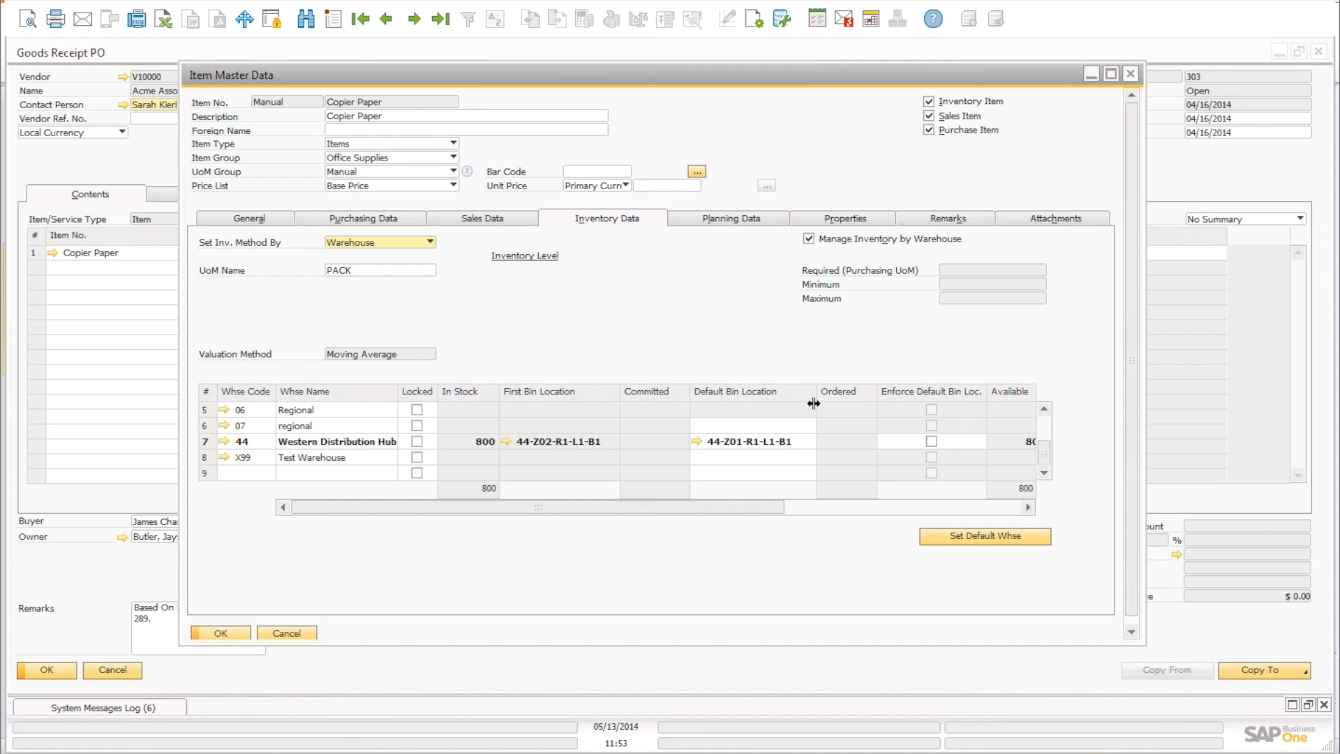
Enforce default bin 44-Z01-R1-L1-B1 for warehouse 44, then update and close the item.
left_click(796, 441)
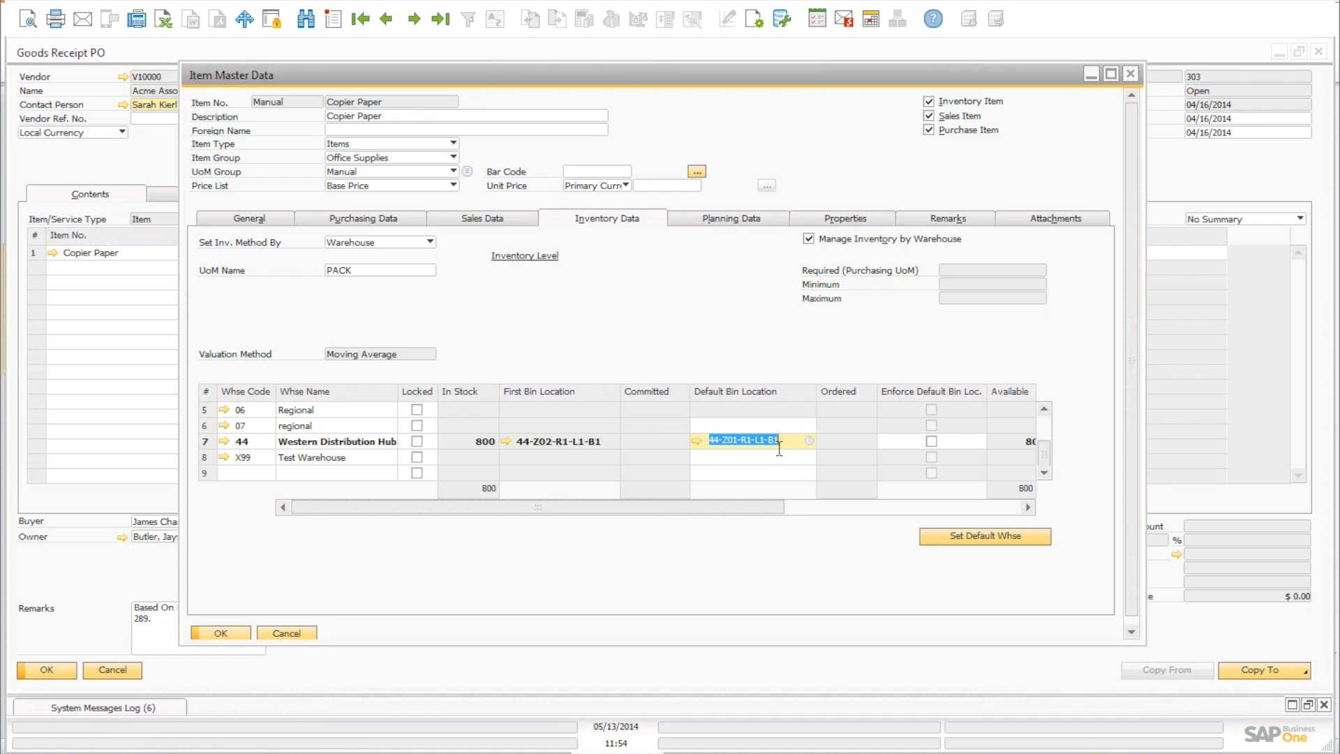
left_click(932, 442)
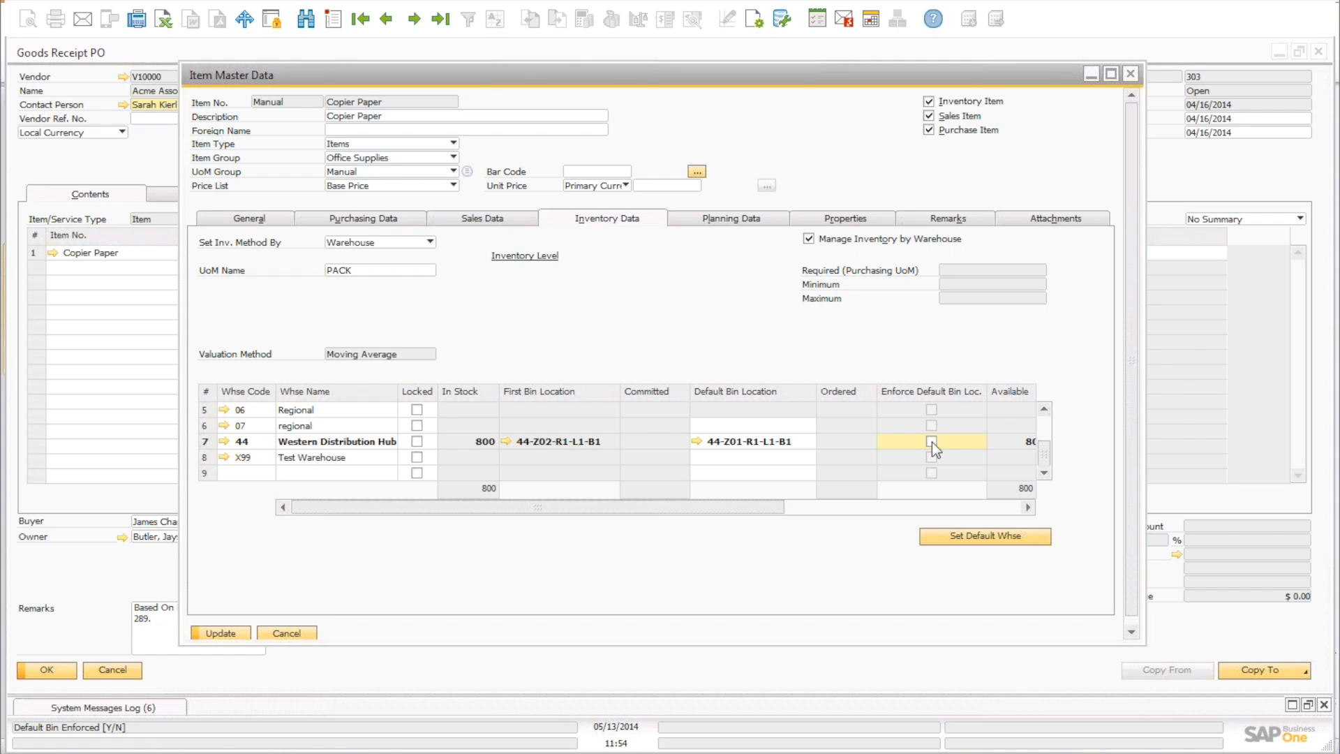
left_click(221, 633)
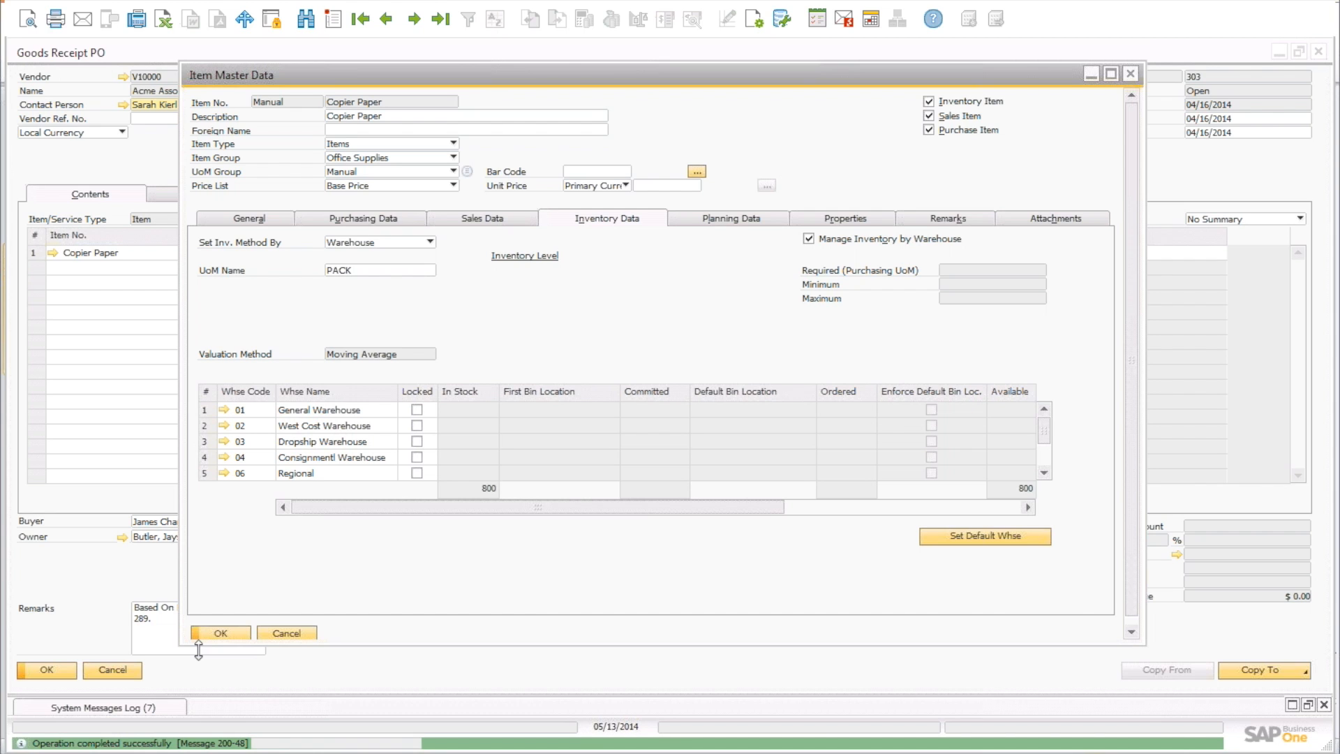
left_click(283, 632)
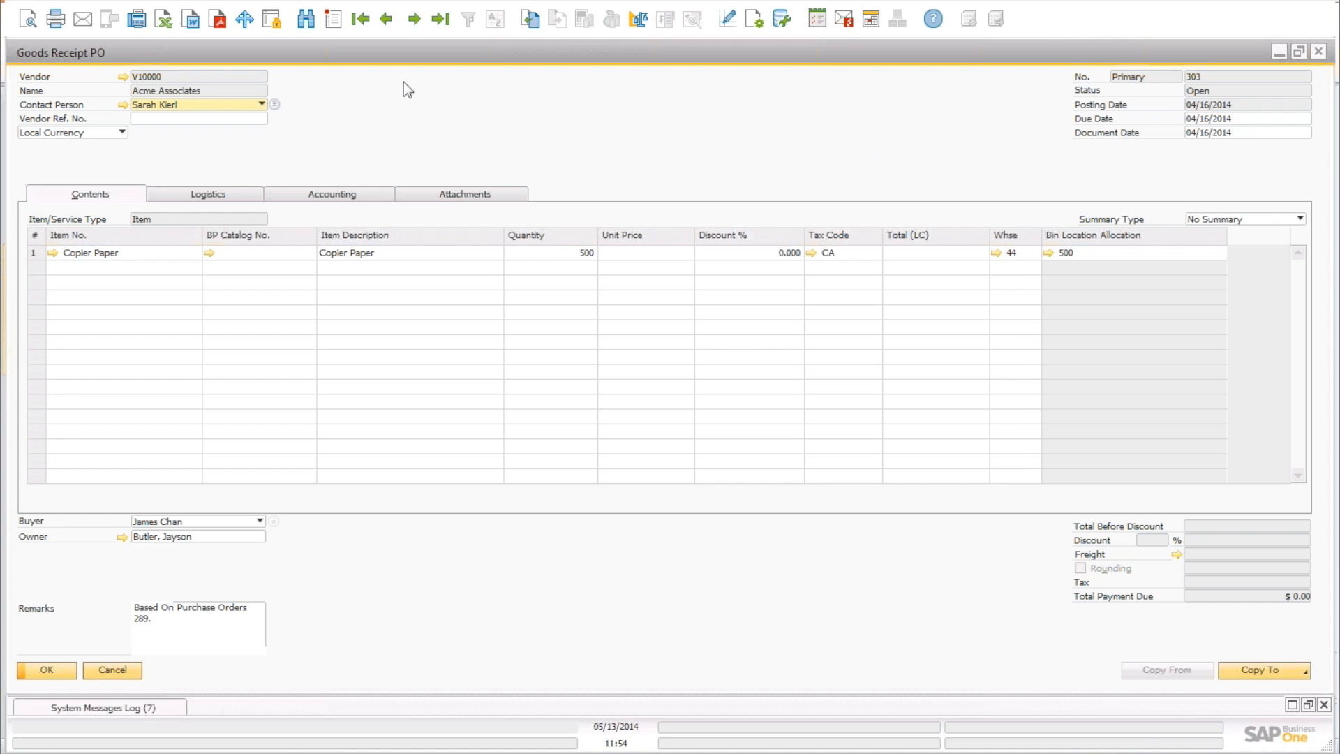
Open an Inventory Transfer form from Inventory Transactions and jump to the latest transfer.
left_click(219, 2)
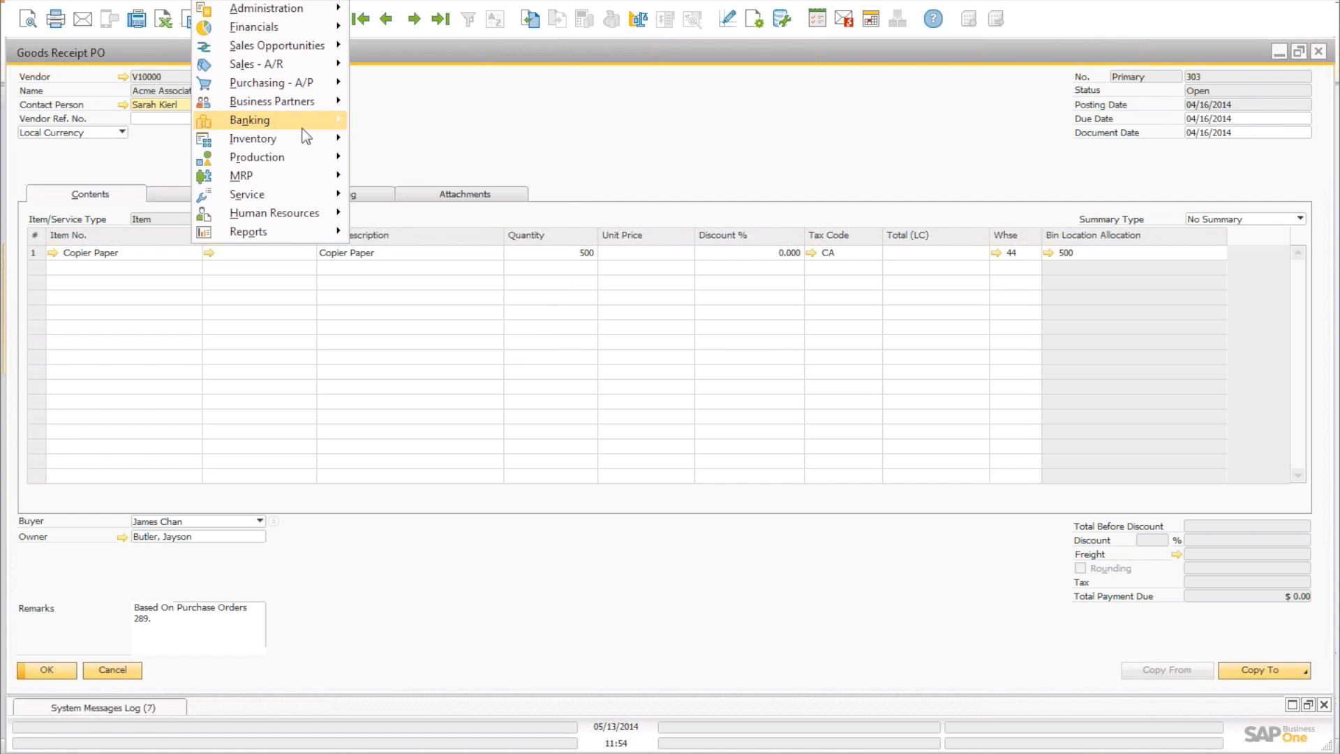
mouse_move(311, 143)
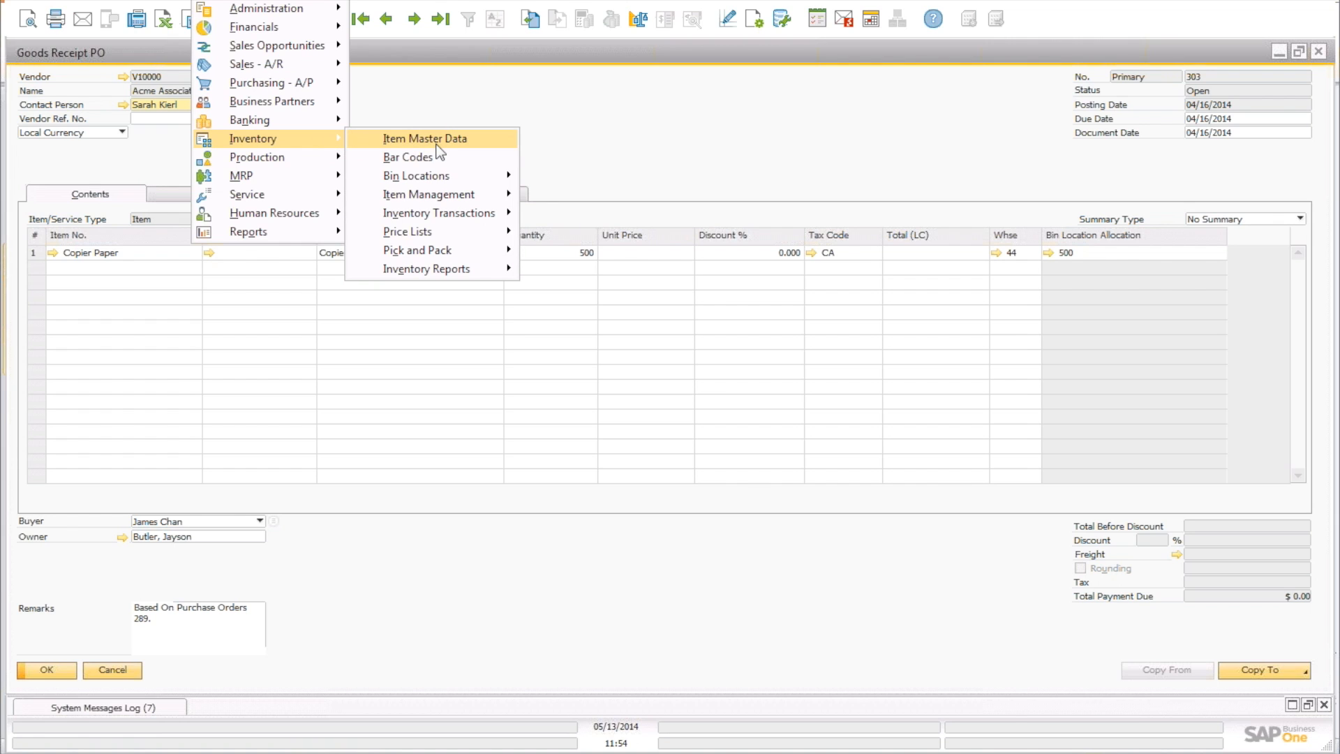
mouse_move(461, 199)
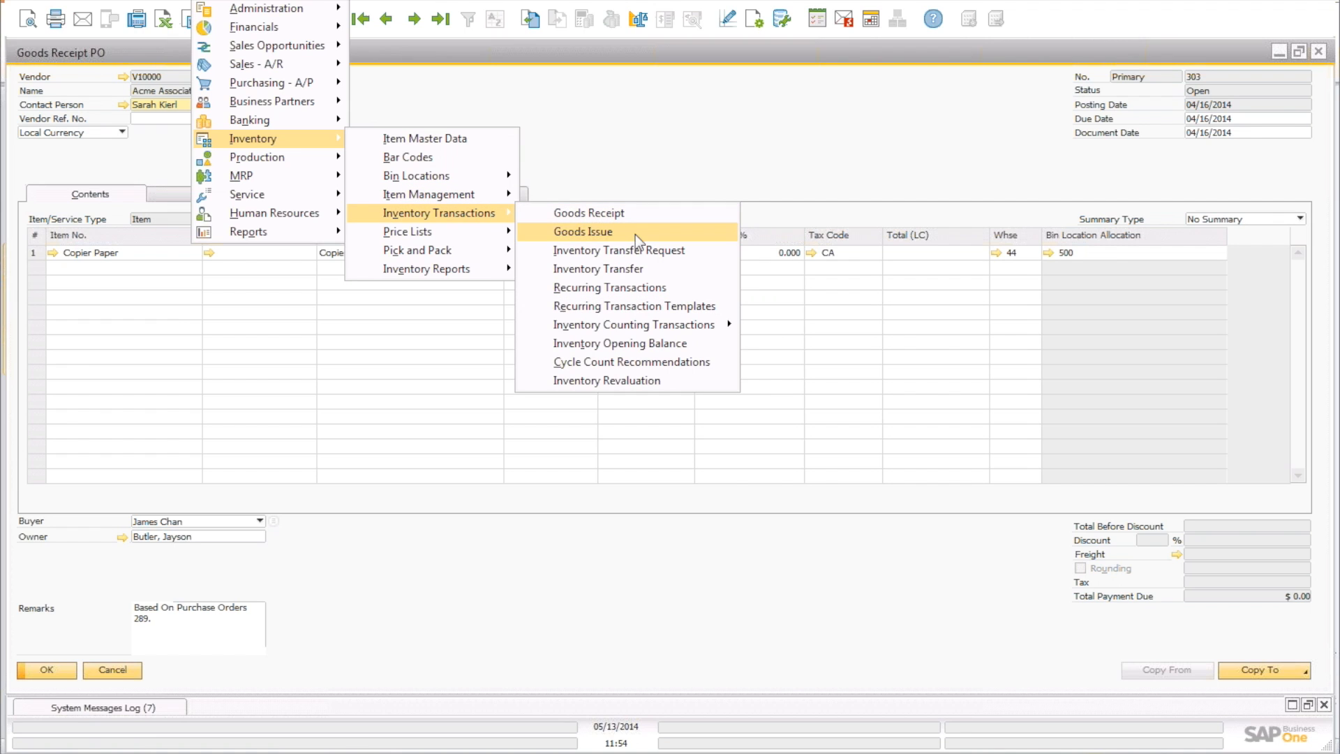
left_click(649, 268)
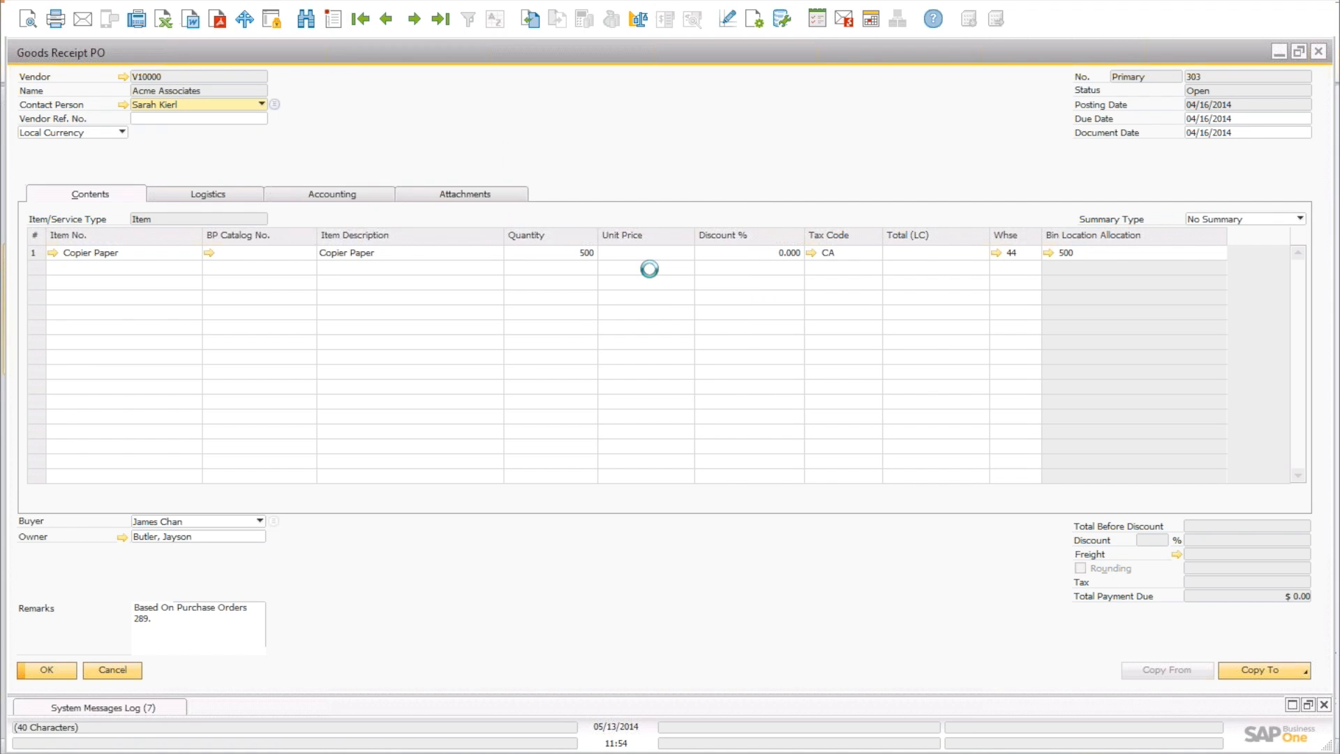
left_click(444, 25)
Browse back to Inventory Transfer 8, the Copier Paper transfer.
left_click(387, 33)
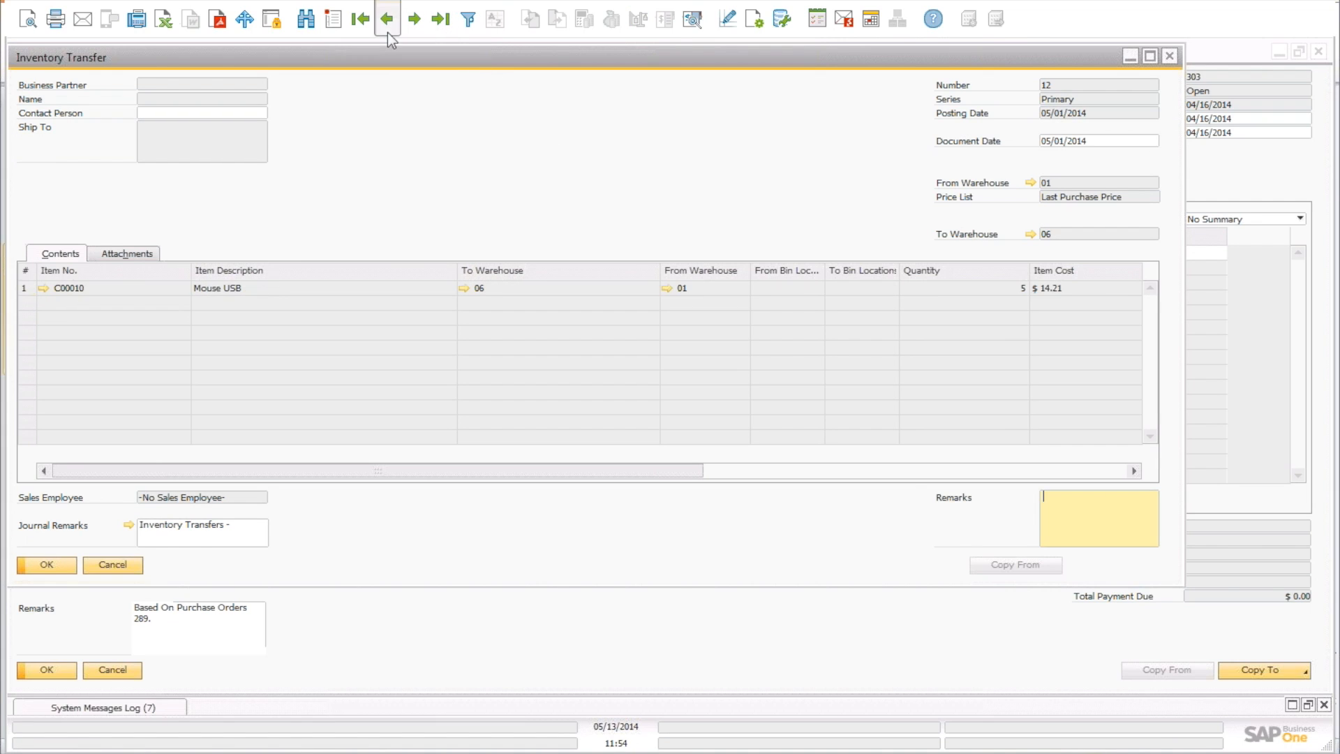
left_click(387, 32)
left_click(388, 33)
left_click(387, 33)
left_click(387, 33)
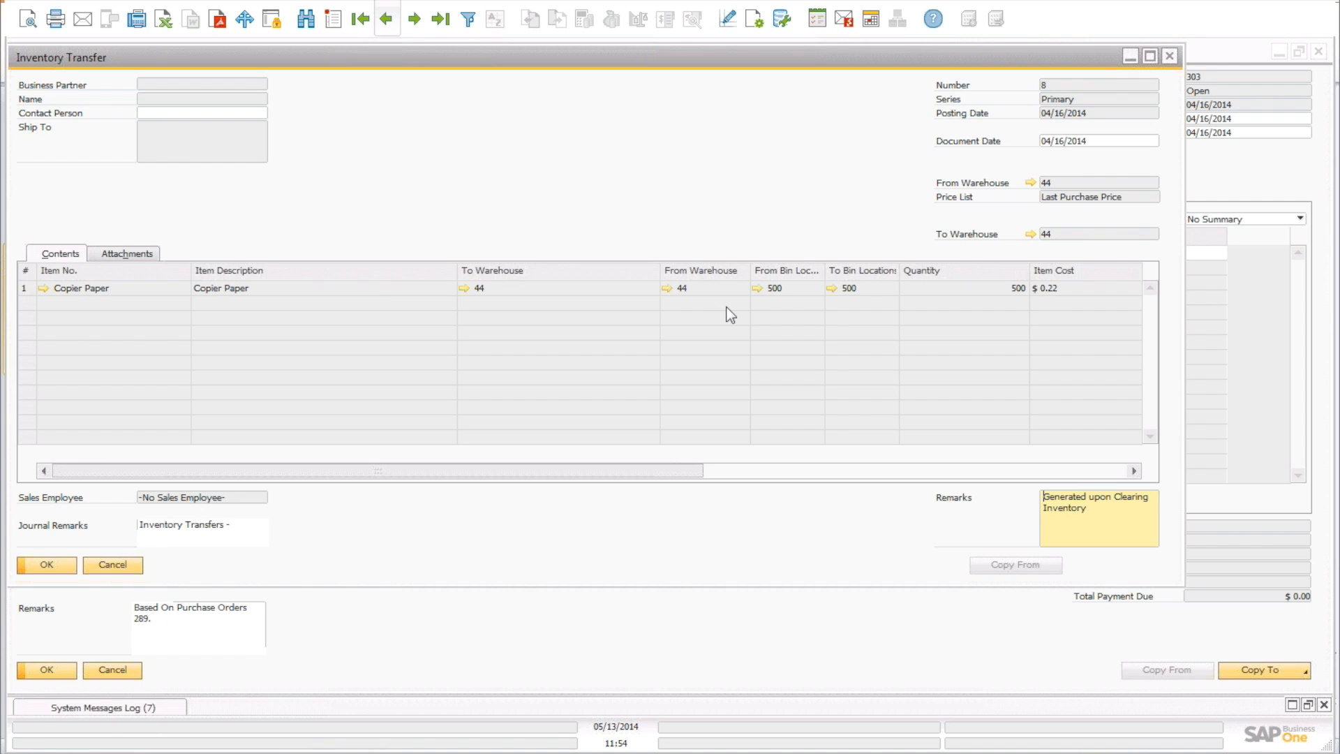
left_click_drag(758, 70, 832, 103)
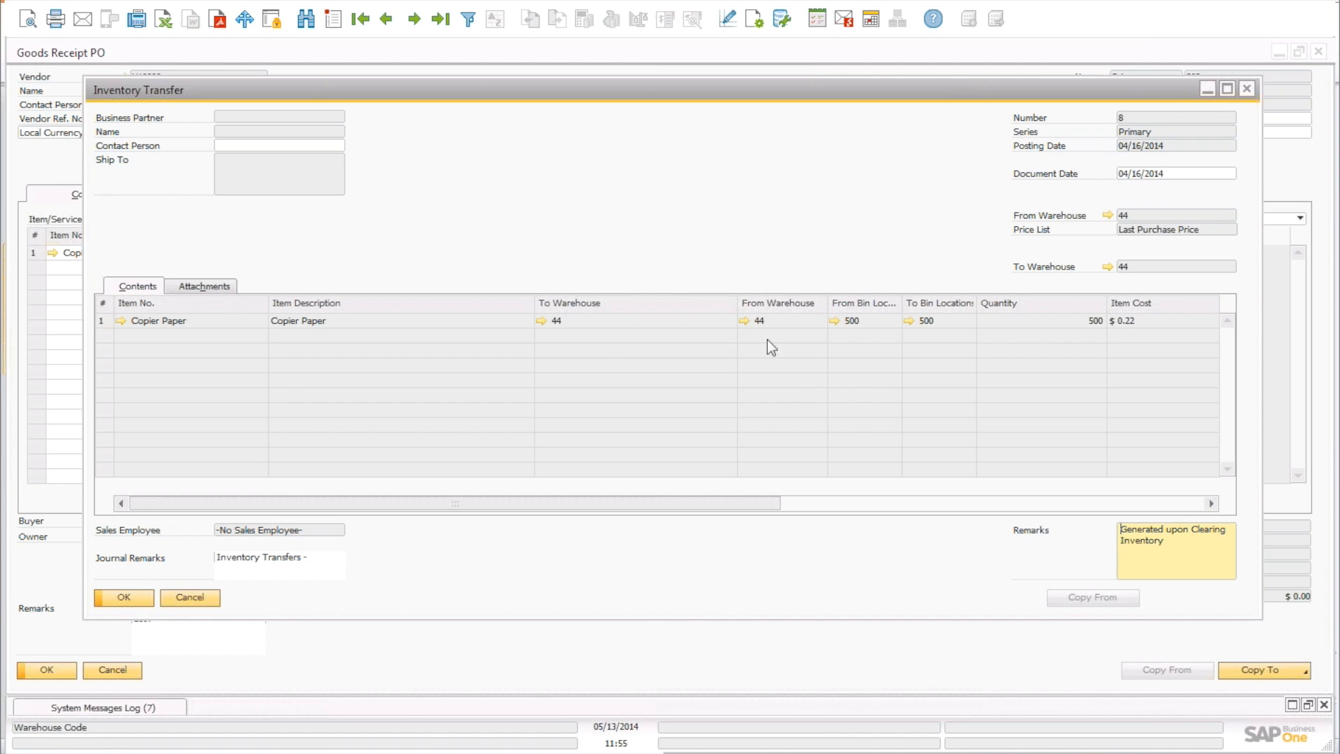
Review transfer 8's bin postings, then close the posting list, transfer and Goods Receipt PO 303.
left_click(835, 321)
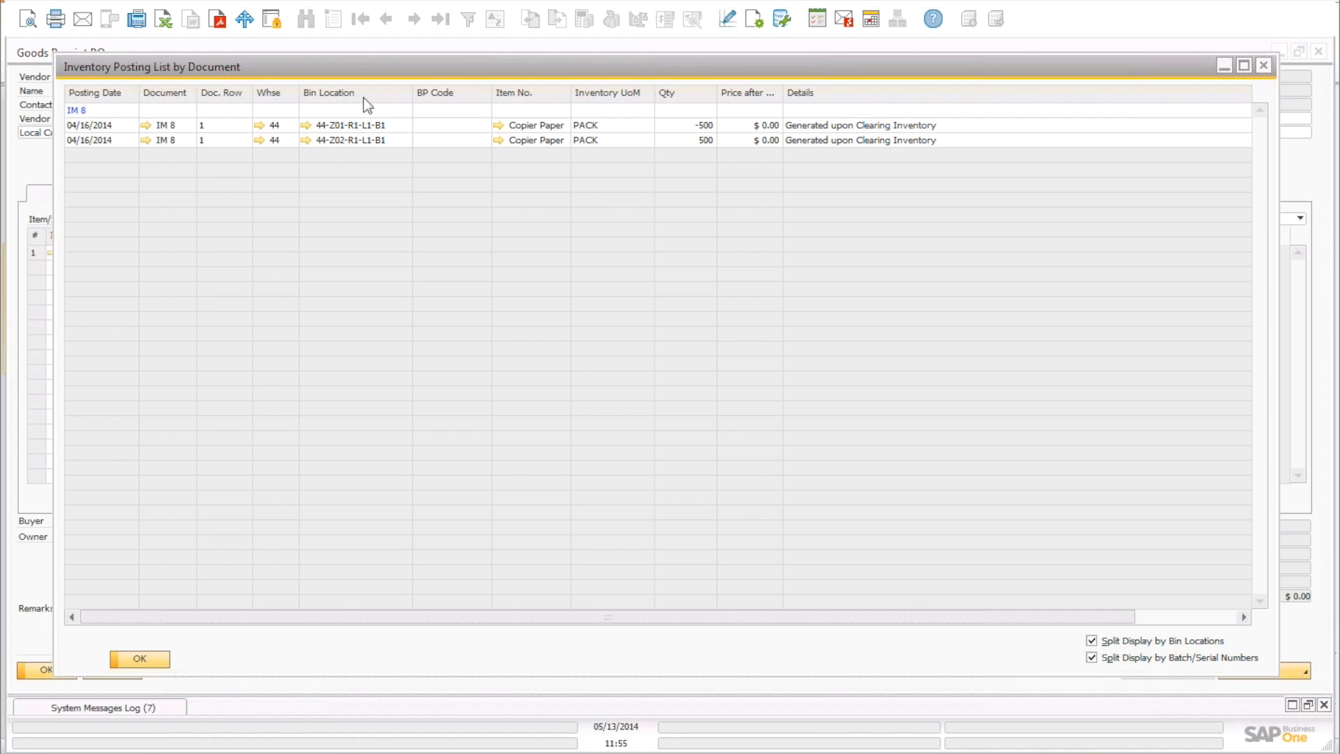
left_click(1266, 68)
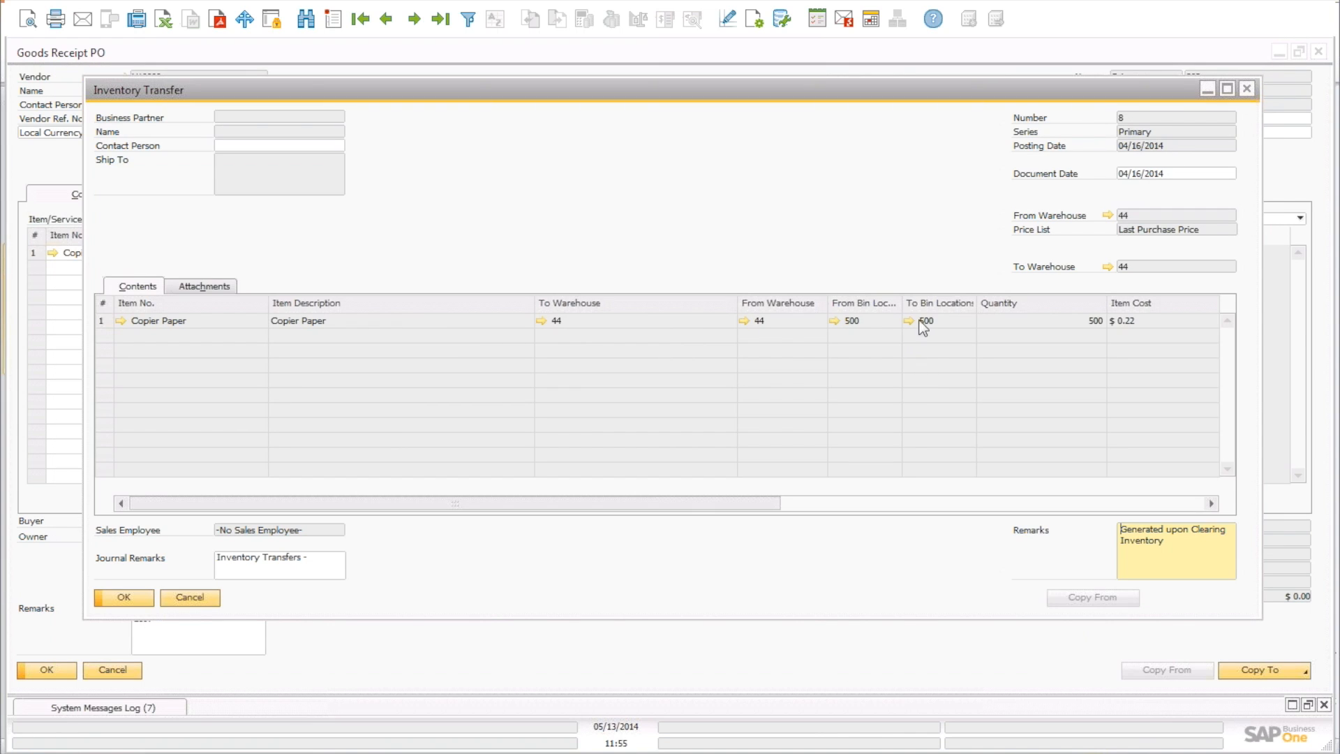
left_click(1246, 88)
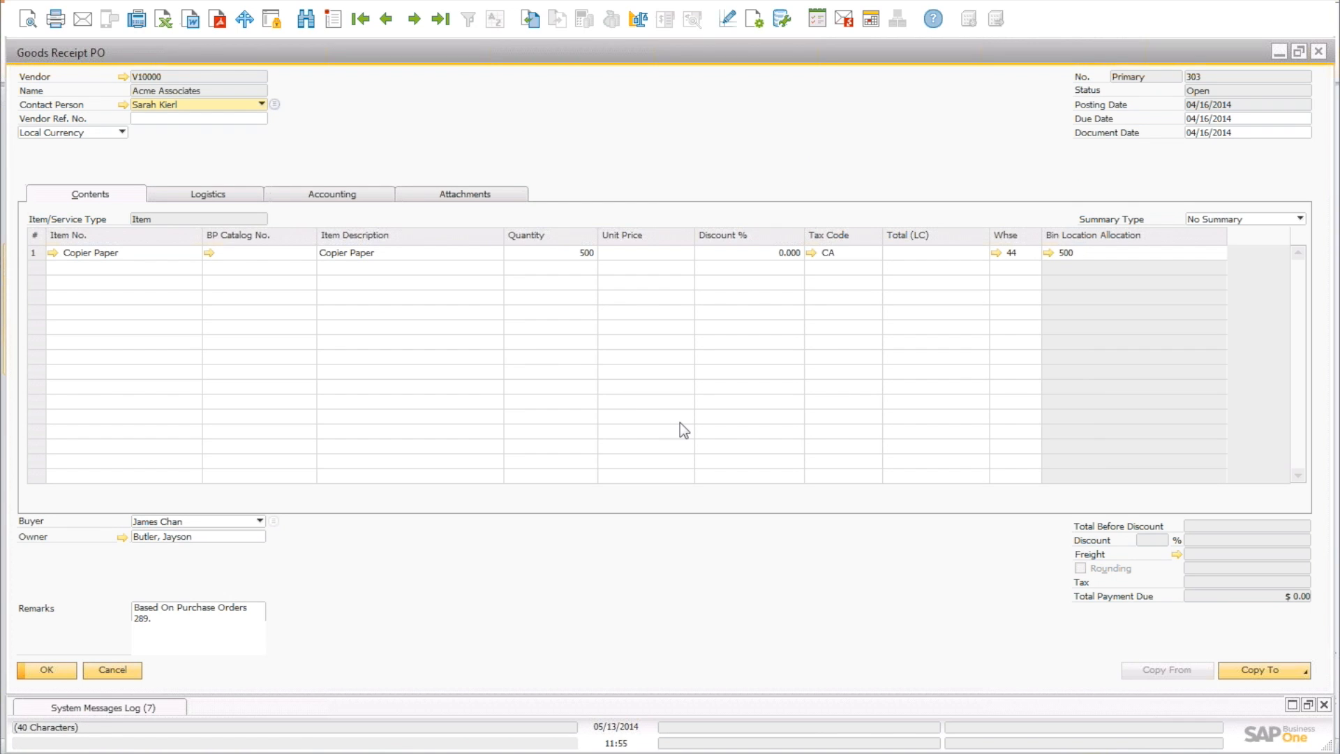
left_click(1319, 54)
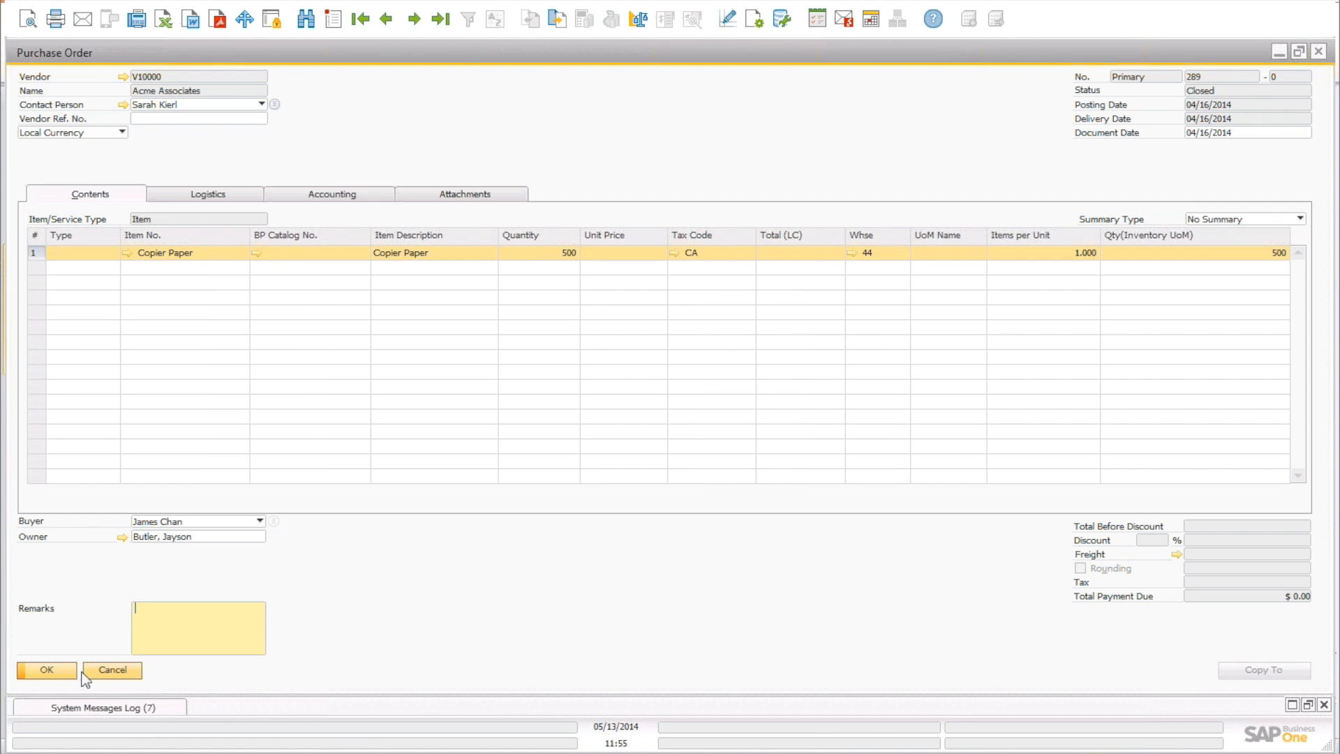
Close Purchase Order 289 without changes and expand Inventory > Inventory Reports.
left_click(102, 671)
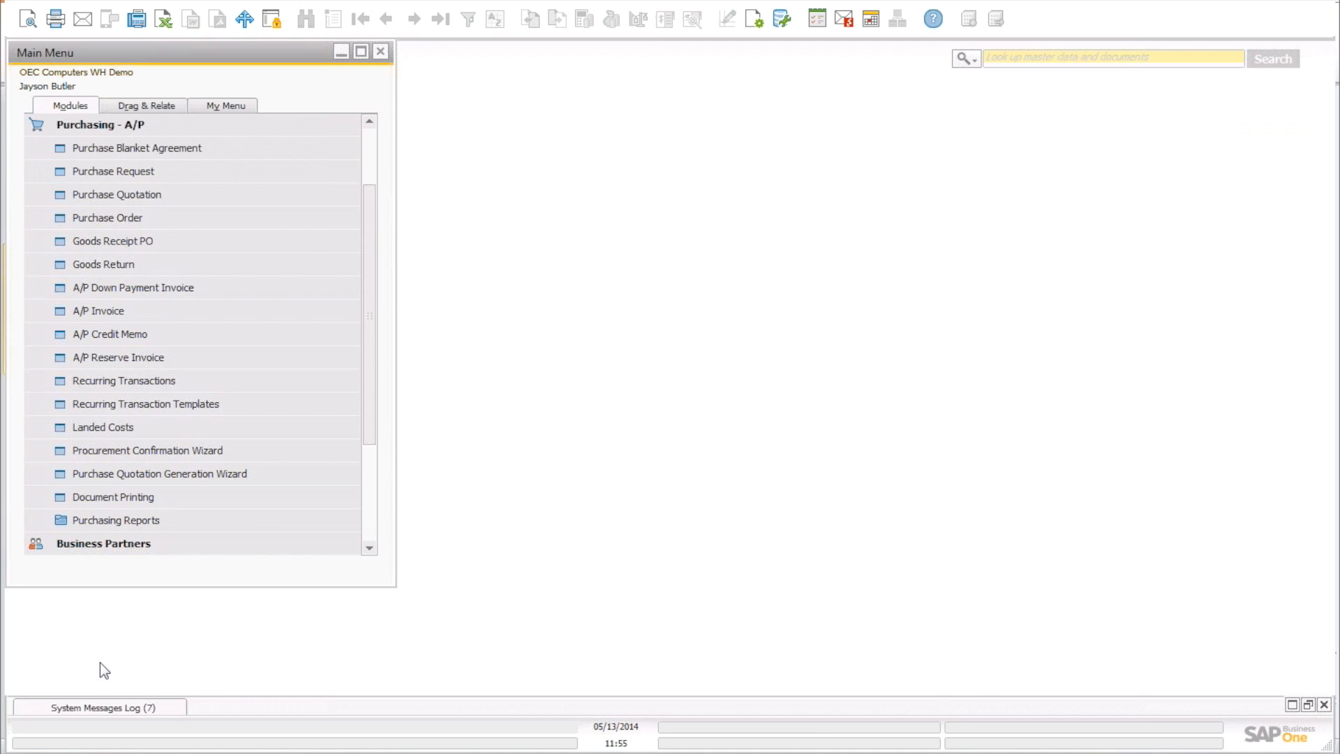
left_click(157, 126)
left_click(111, 287)
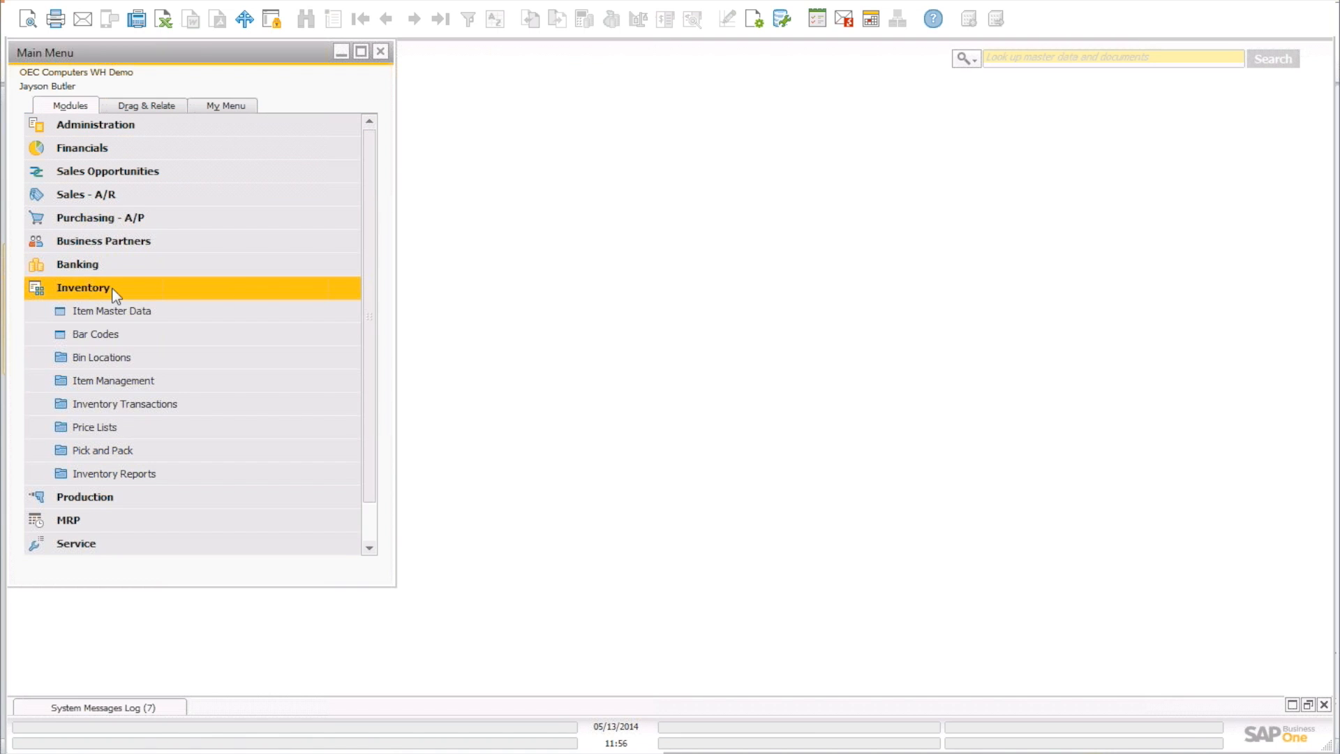
left_click(120, 473)
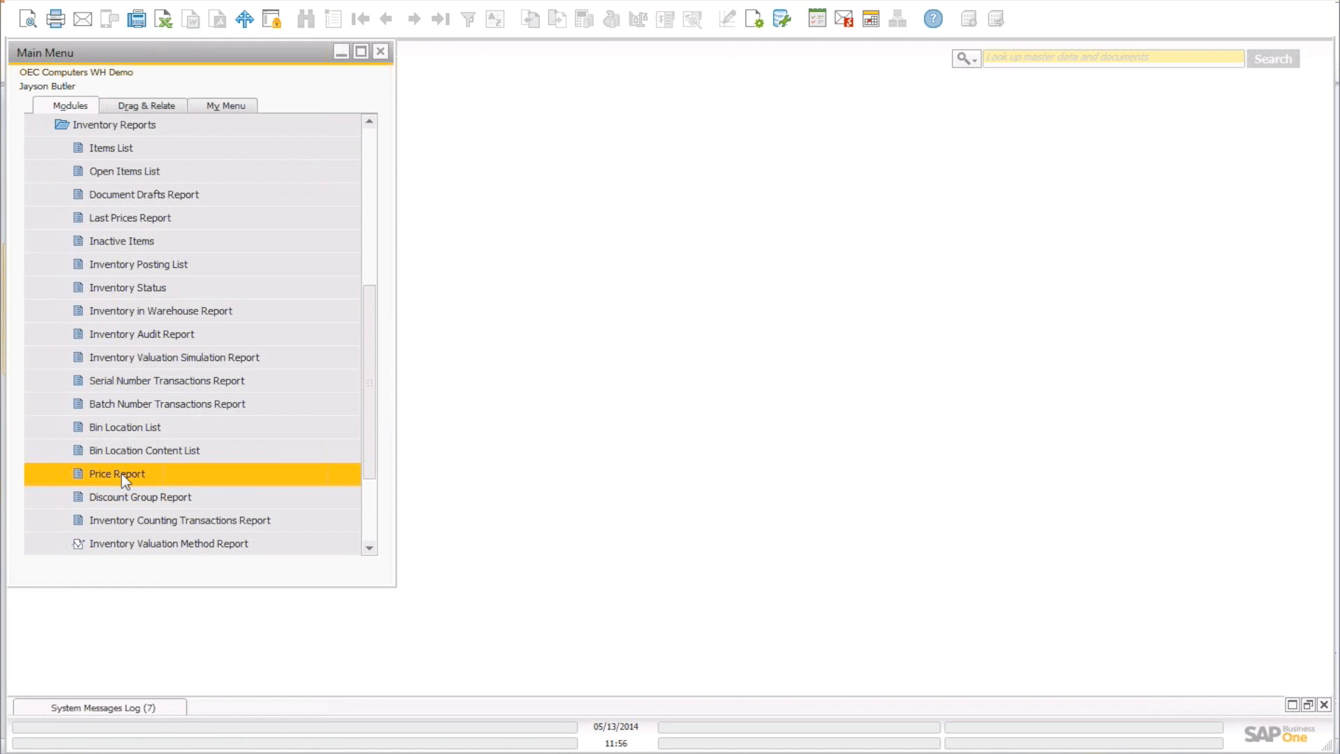
left_click(171, 427)
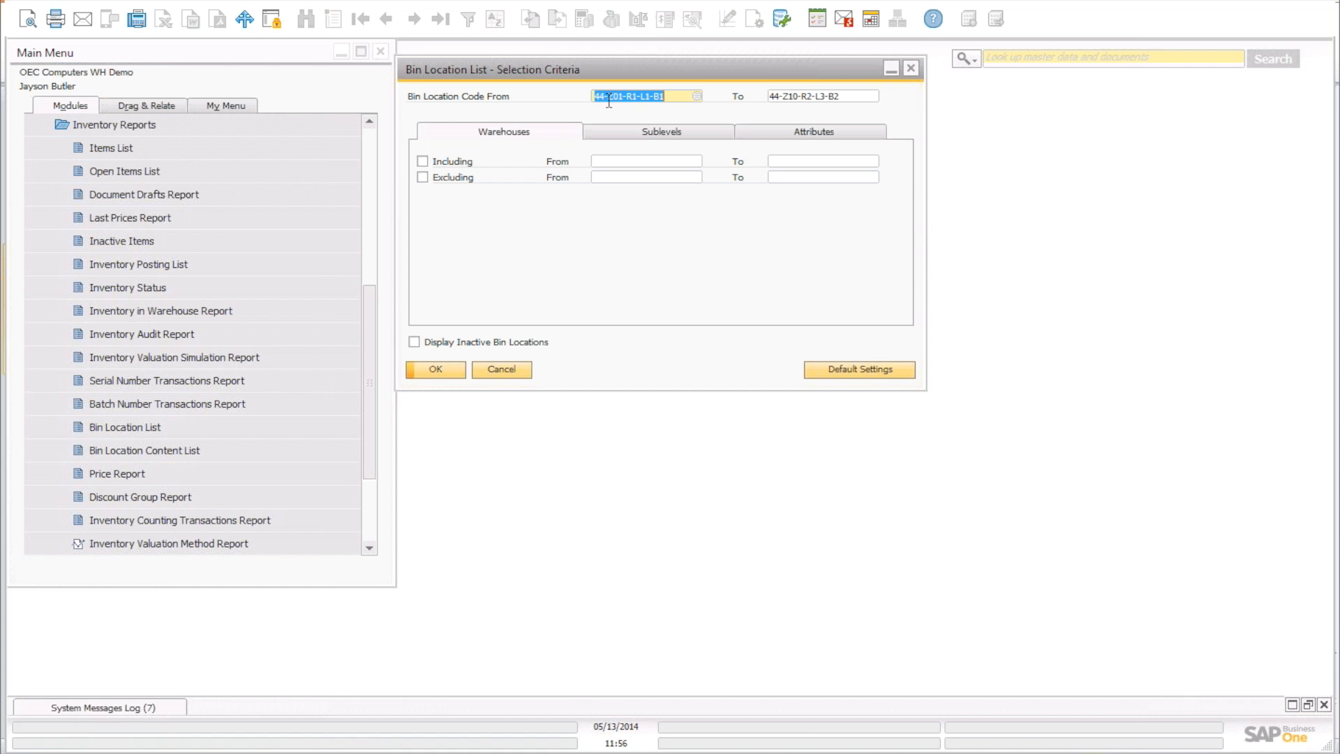
left_click(436, 369)
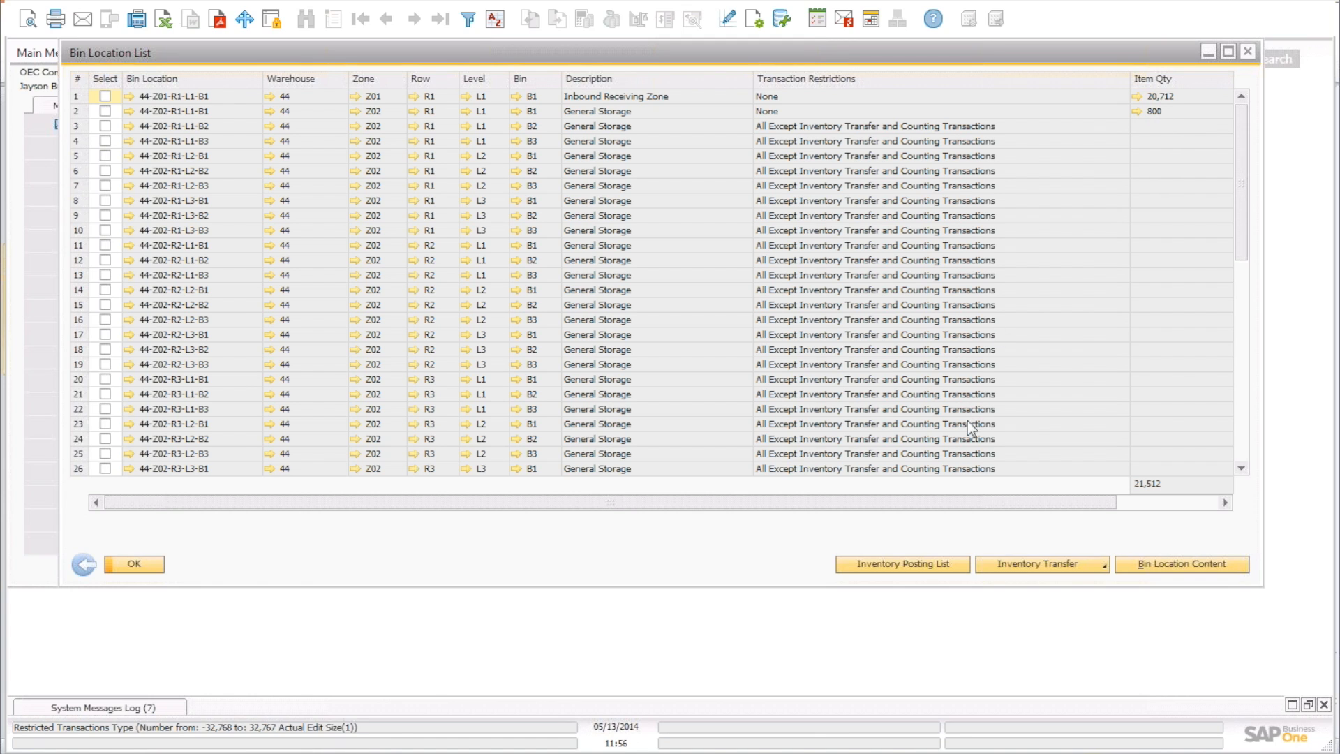
left_click_drag(968, 504, 929, 502)
left_click(1138, 111)
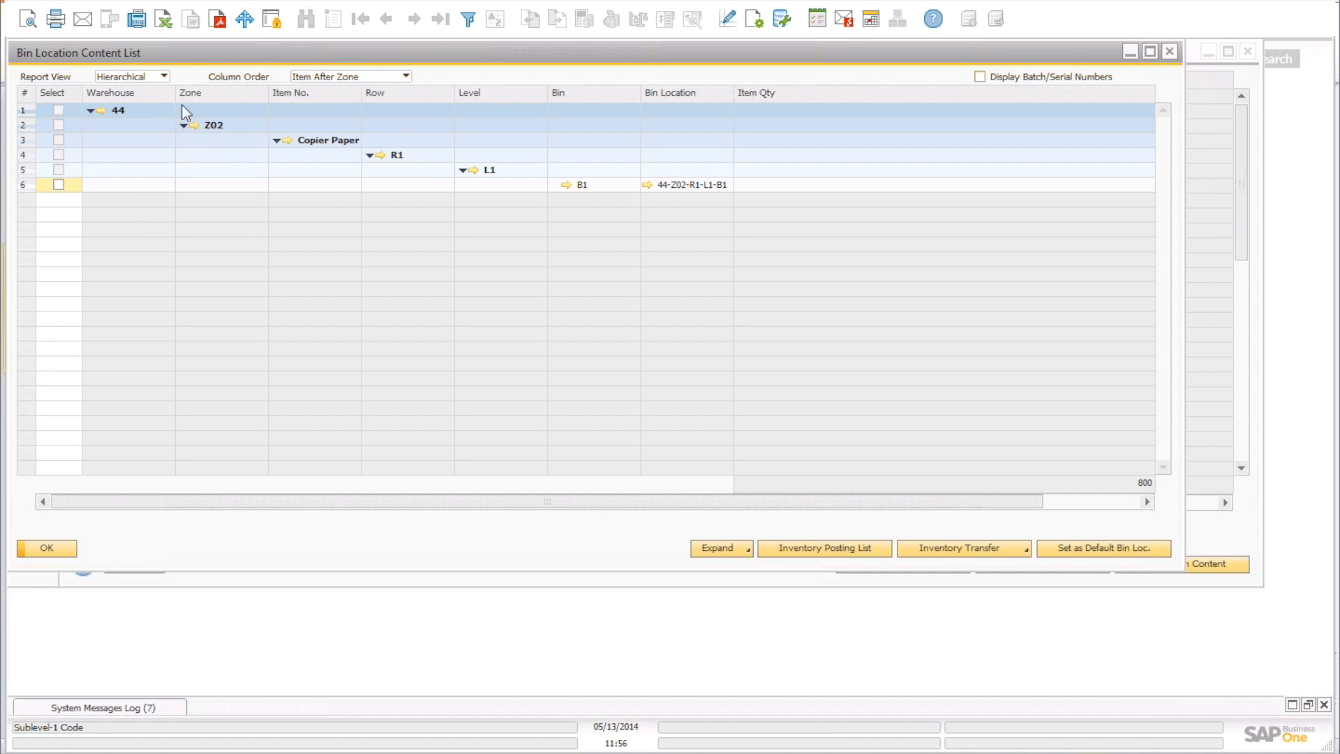
left_click_drag(194, 66, 249, 98)
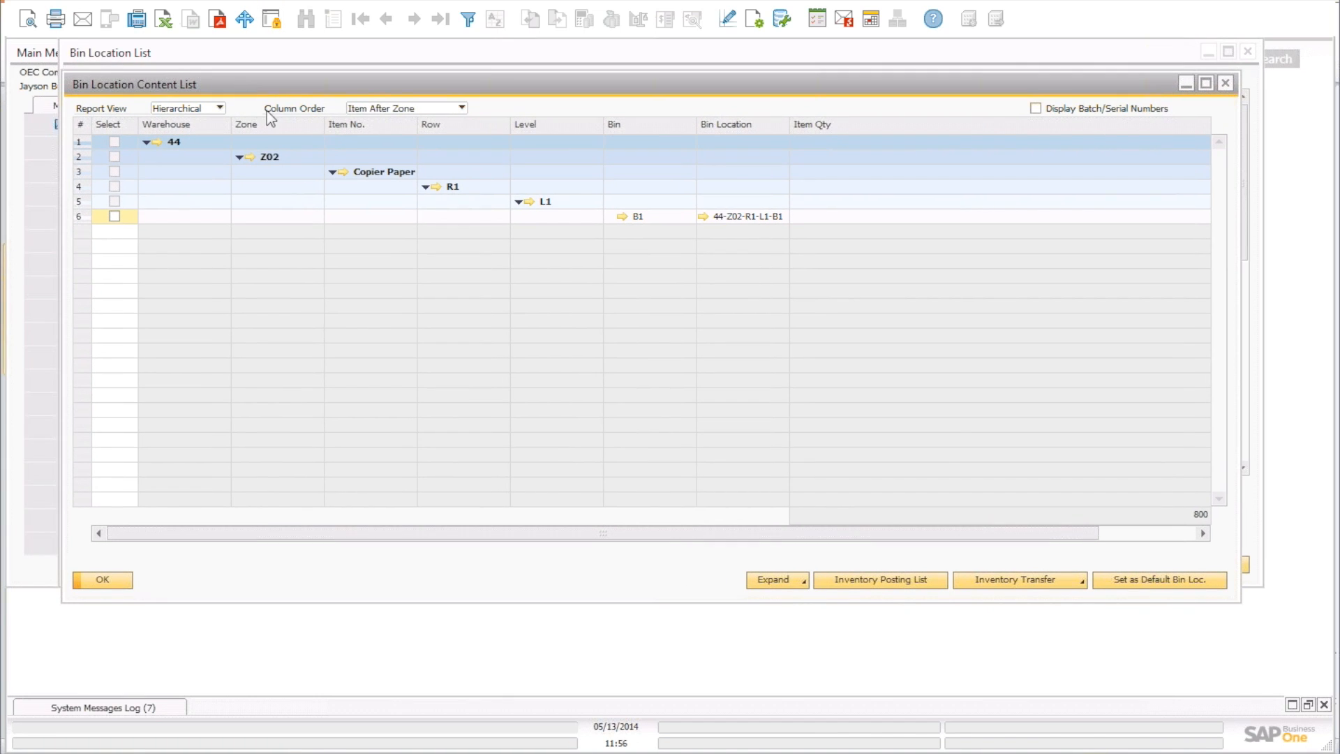
left_click(1226, 83)
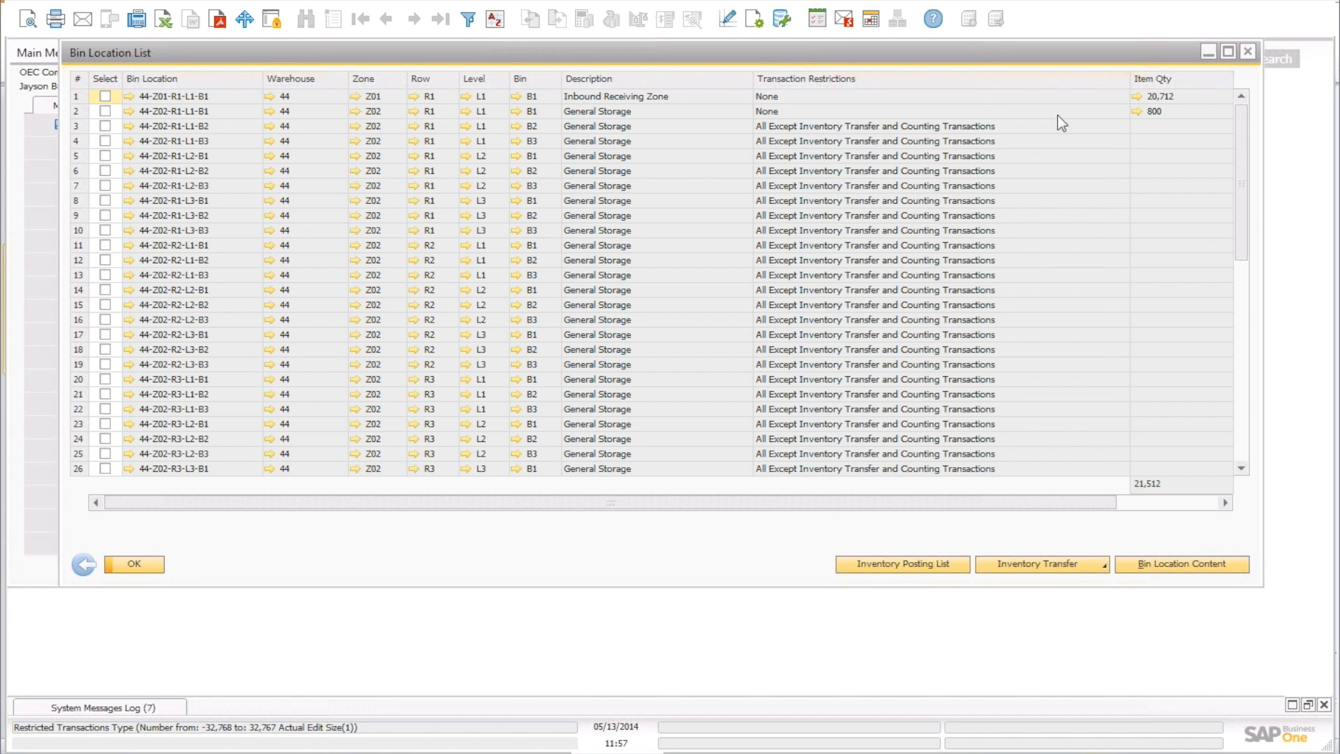
left_click(1137, 111)
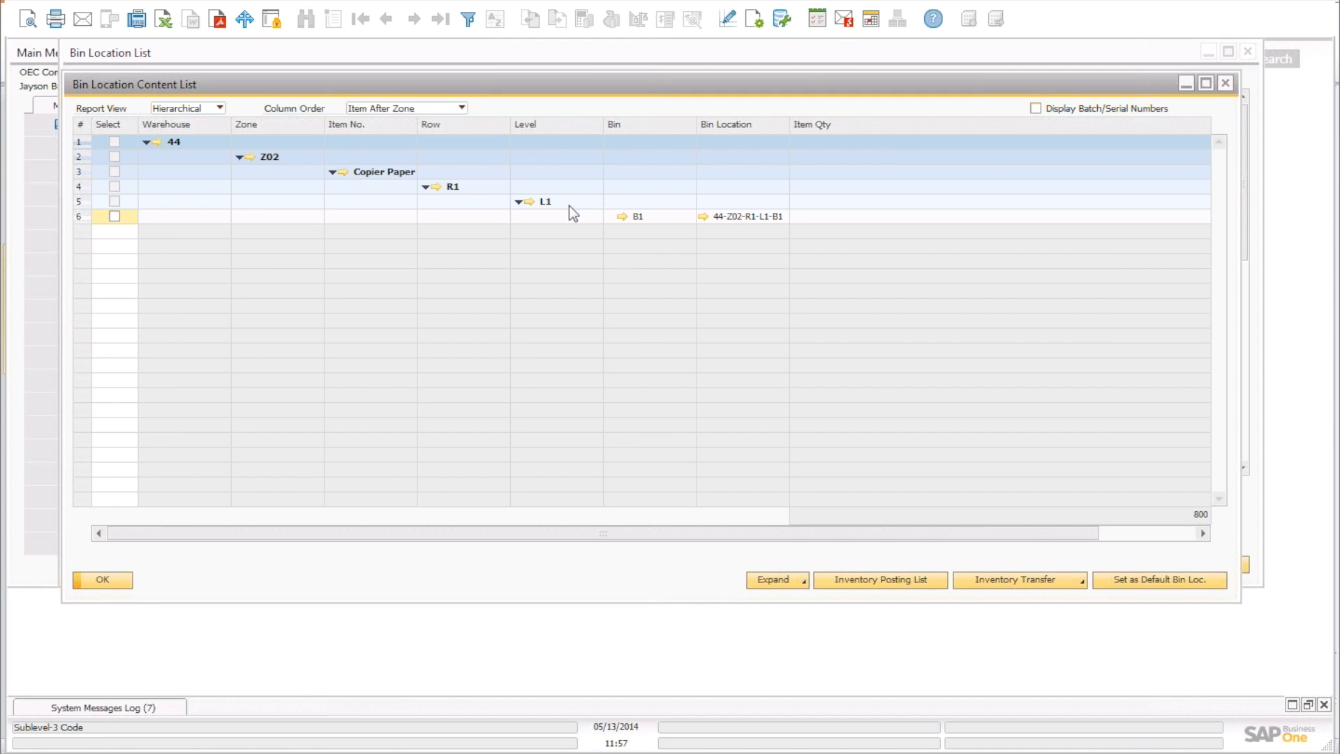
left_click(1225, 83)
left_click(1248, 50)
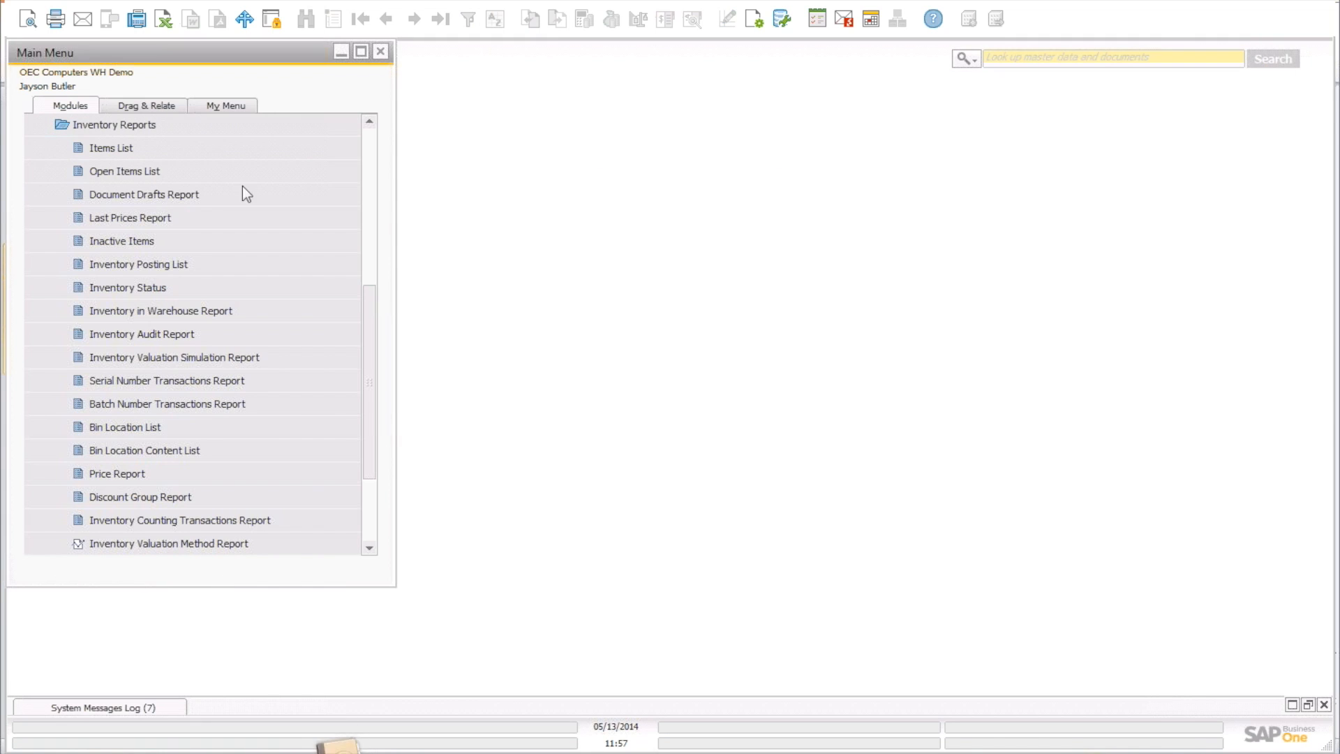
Collapse Inventory, open a sales order from Sales - A/R and jump to the latest one.
left_click(224, 125)
left_click(163, 233)
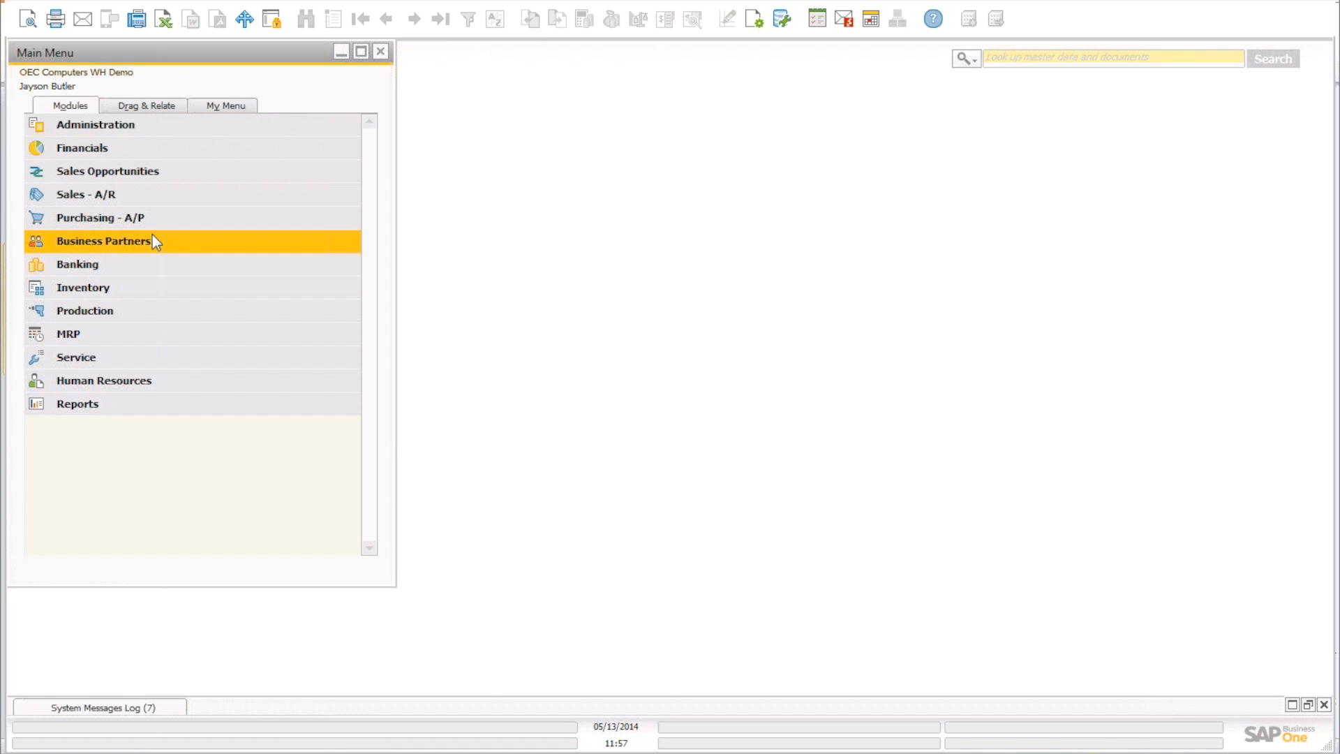
left_click(112, 196)
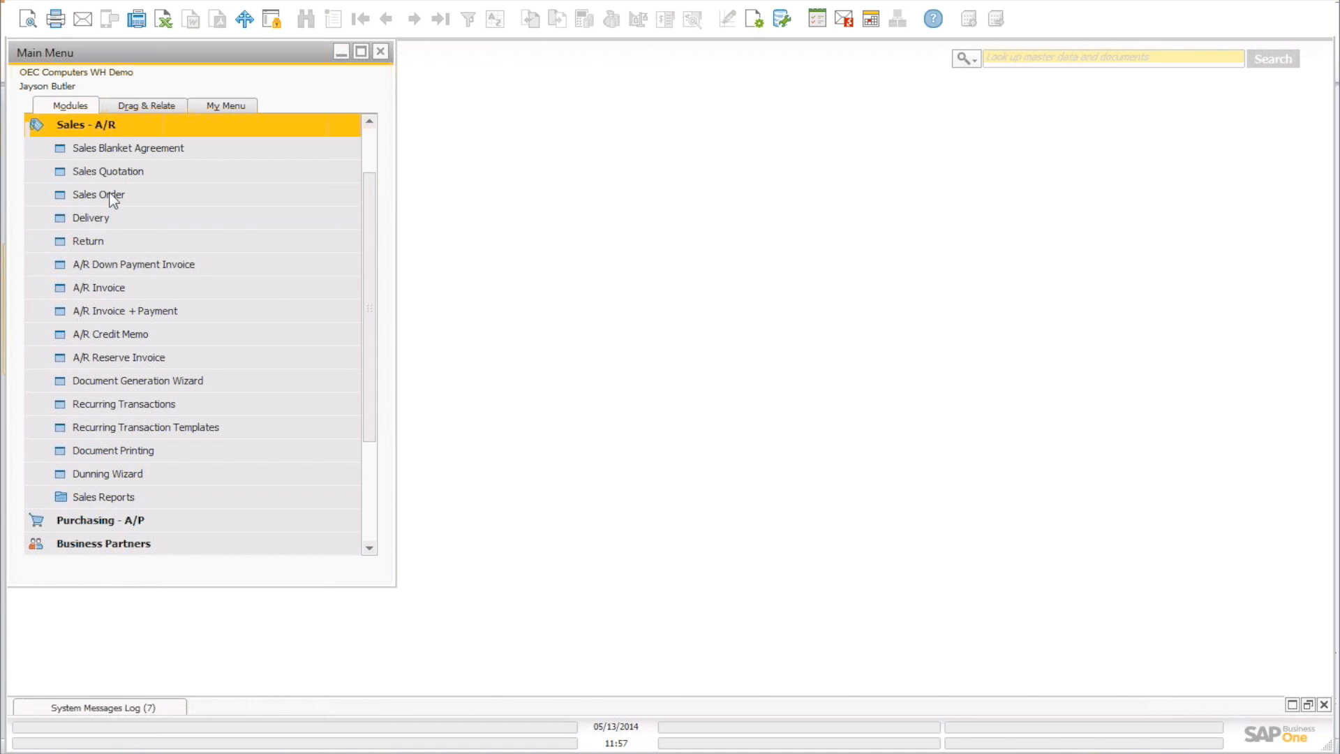
left_click(110, 195)
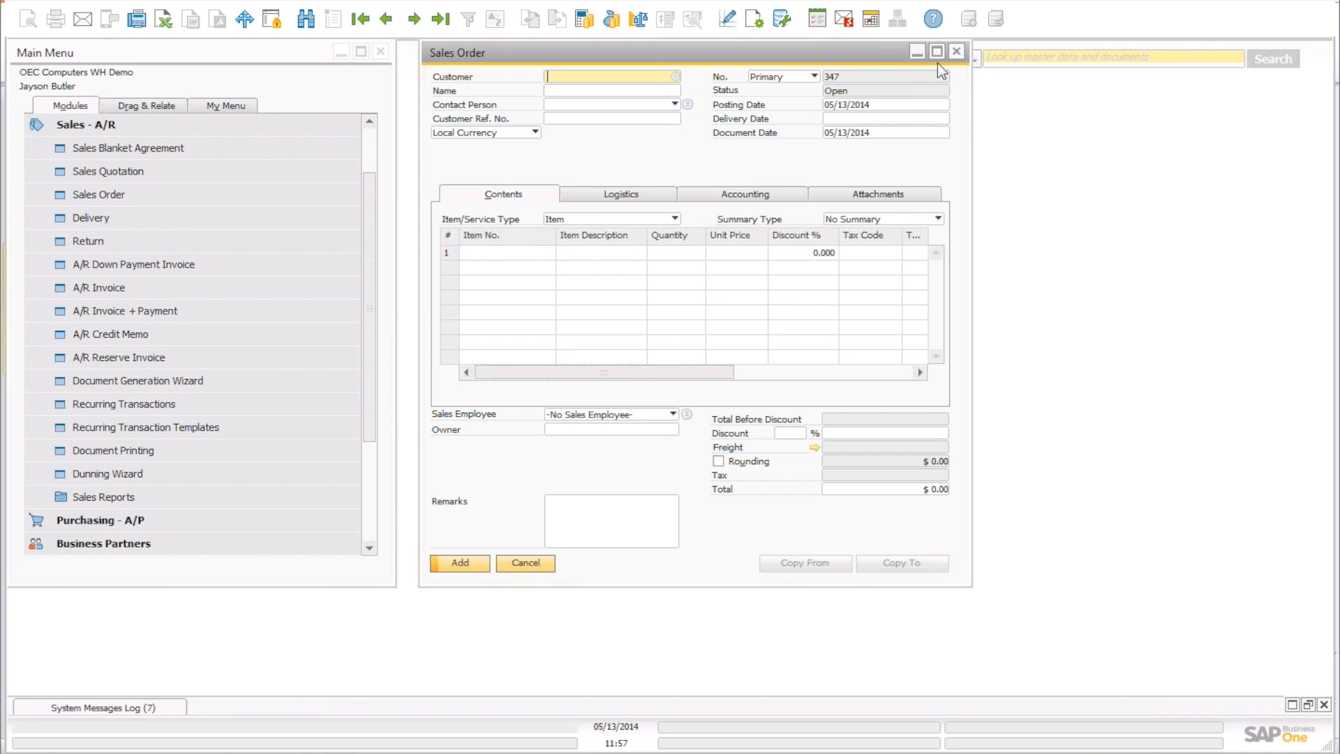
left_click(443, 26)
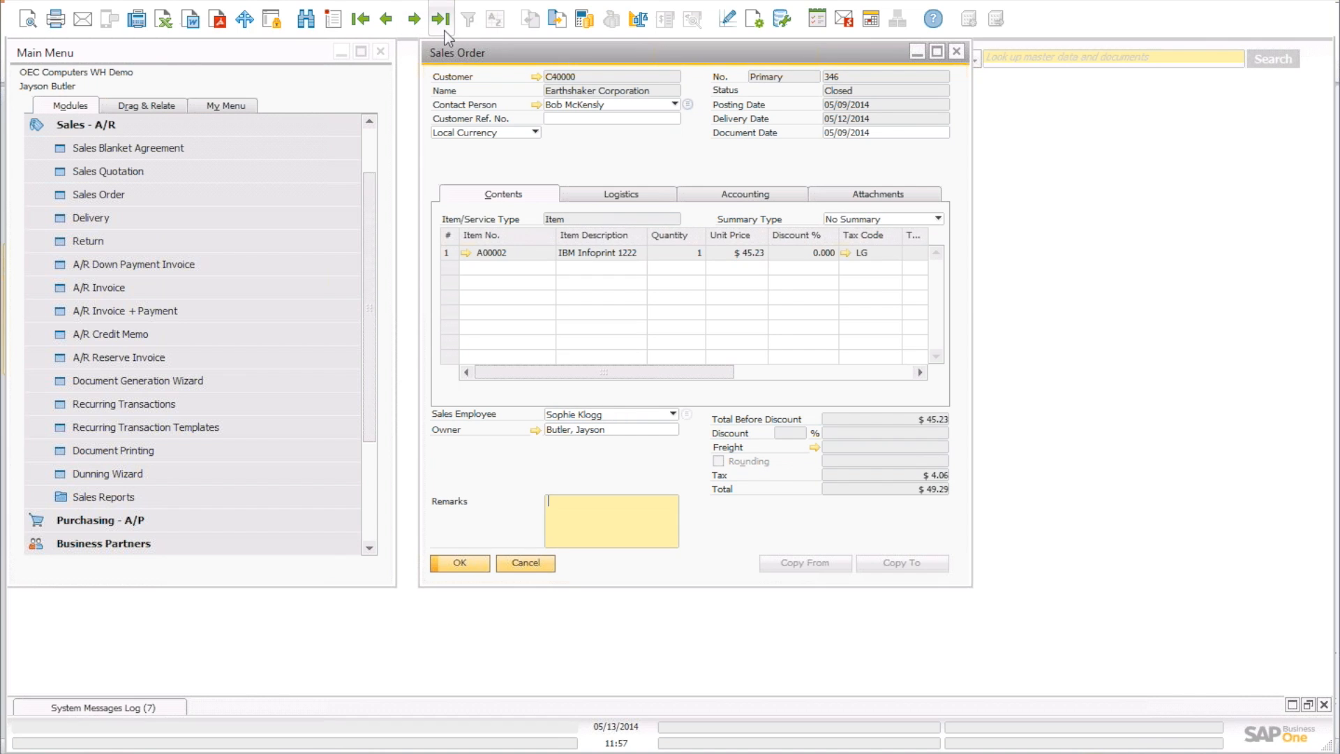
Page back to closed Sales Order 336 for 100 Copier Paper and widen its window.
left_click(391, 24)
left_click(391, 23)
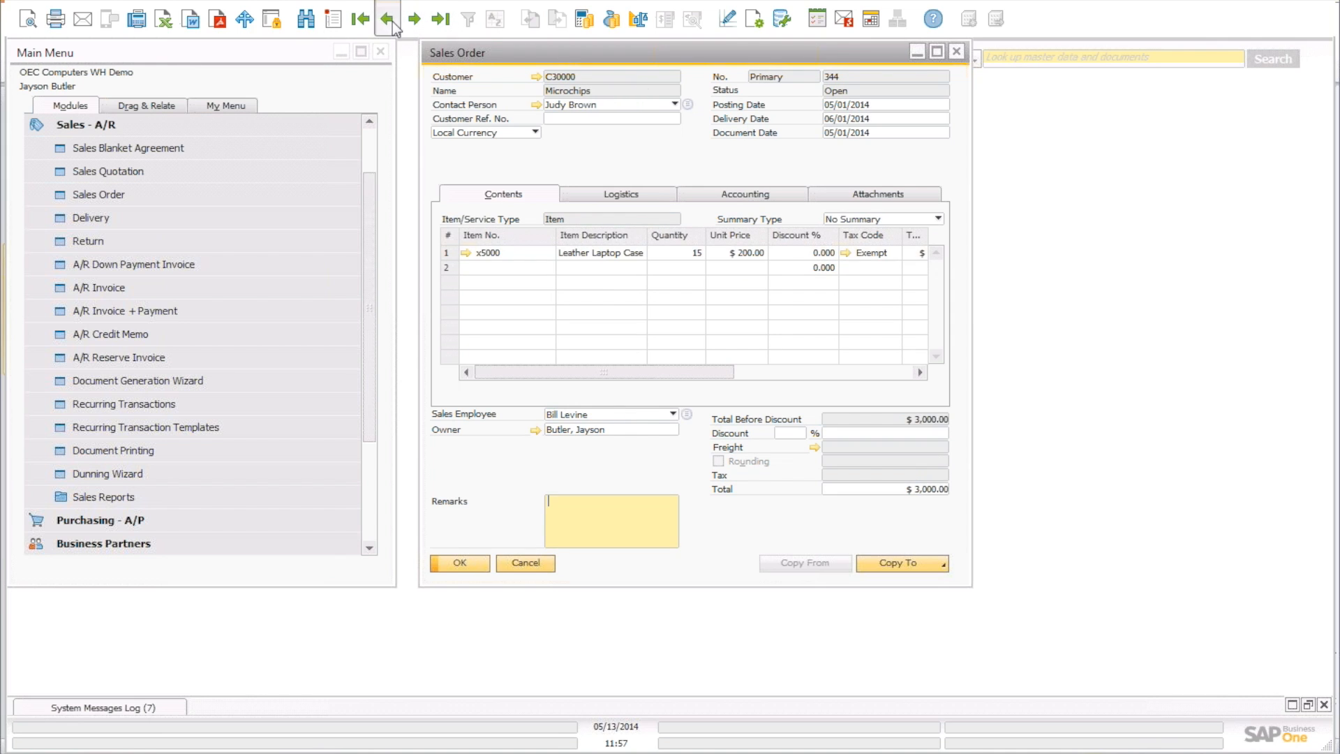
left_click(391, 24)
left_click(391, 23)
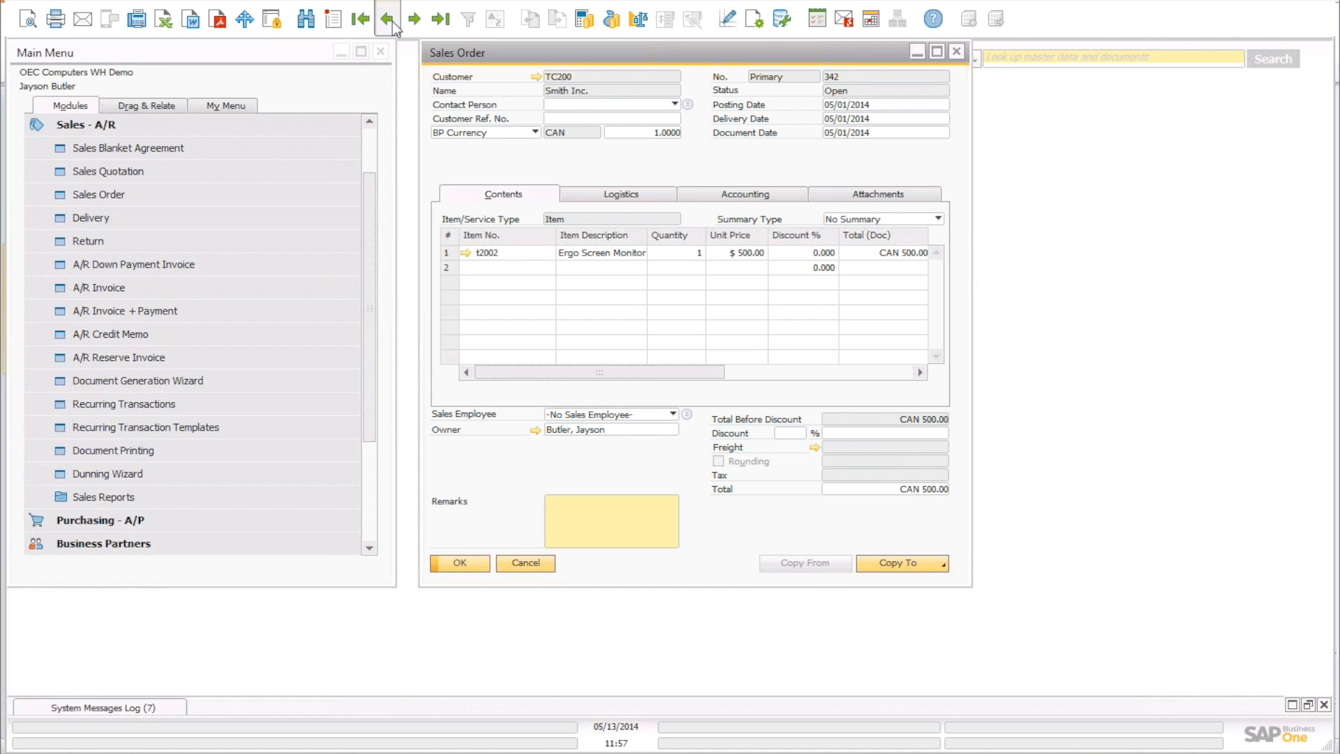
left_click(391, 24)
left_click(391, 24)
left_click(391, 23)
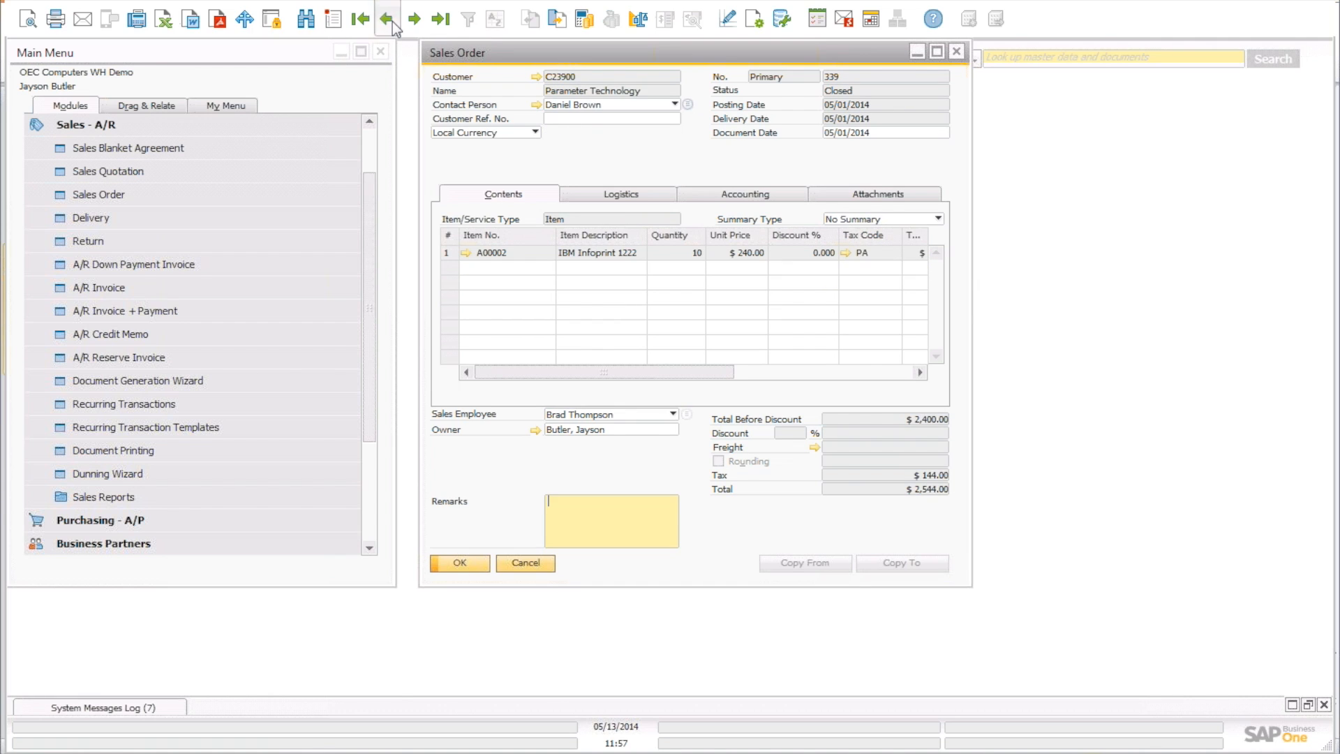
left_click(390, 24)
left_click(391, 24)
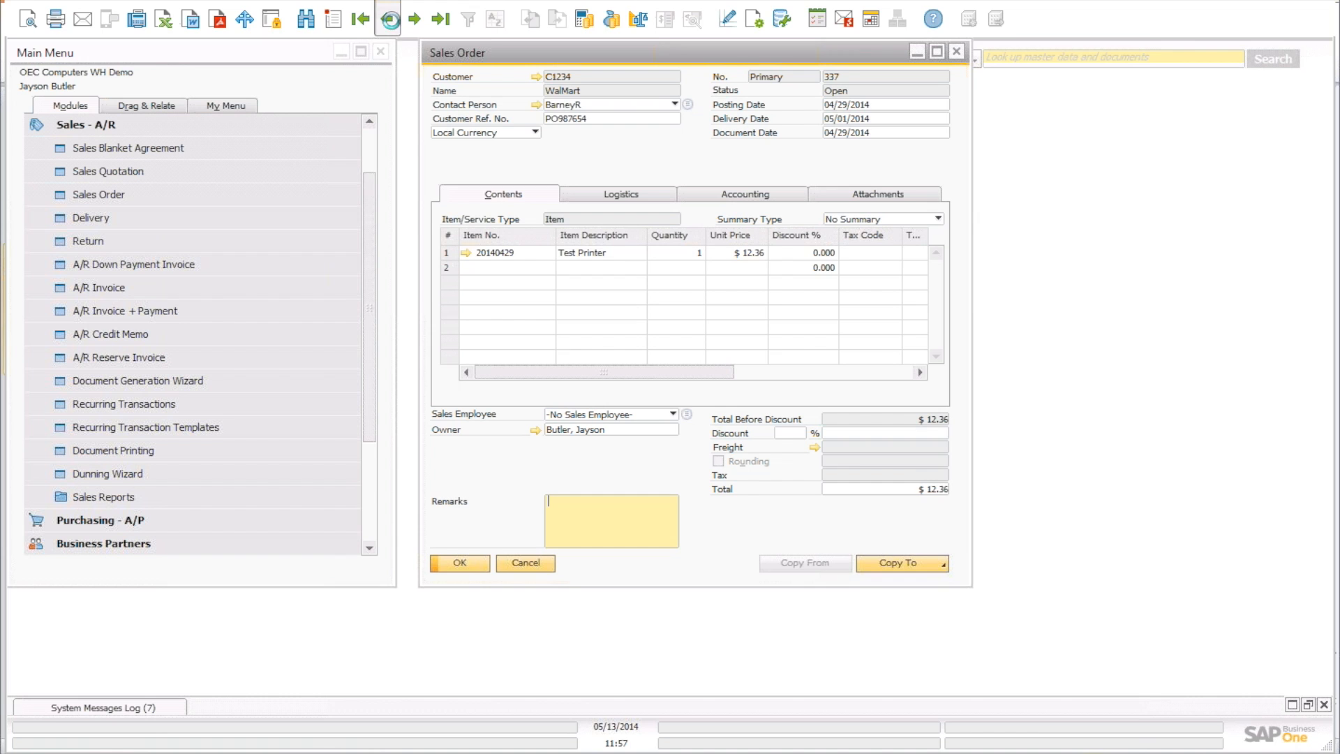
left_click(391, 23)
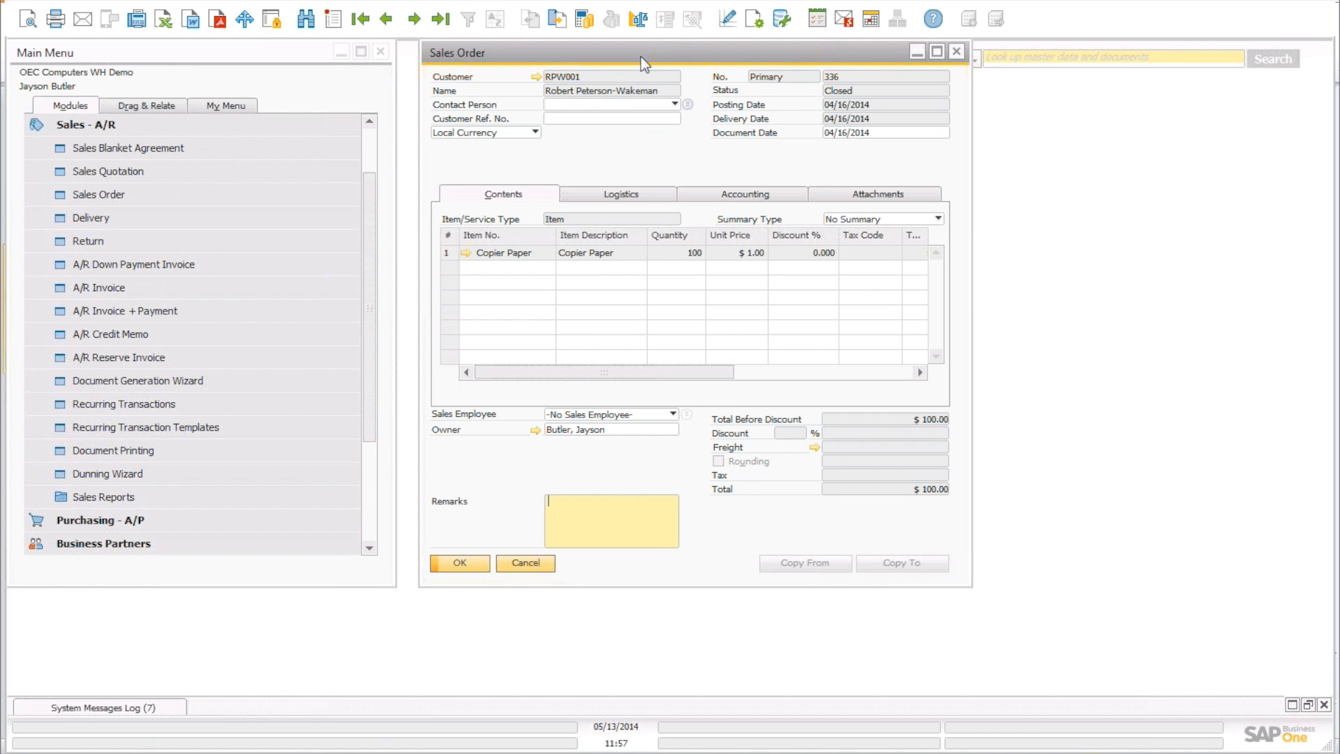
left_click_drag(641, 56, 429, 63)
left_click_drag(730, 213, 1262, 282)
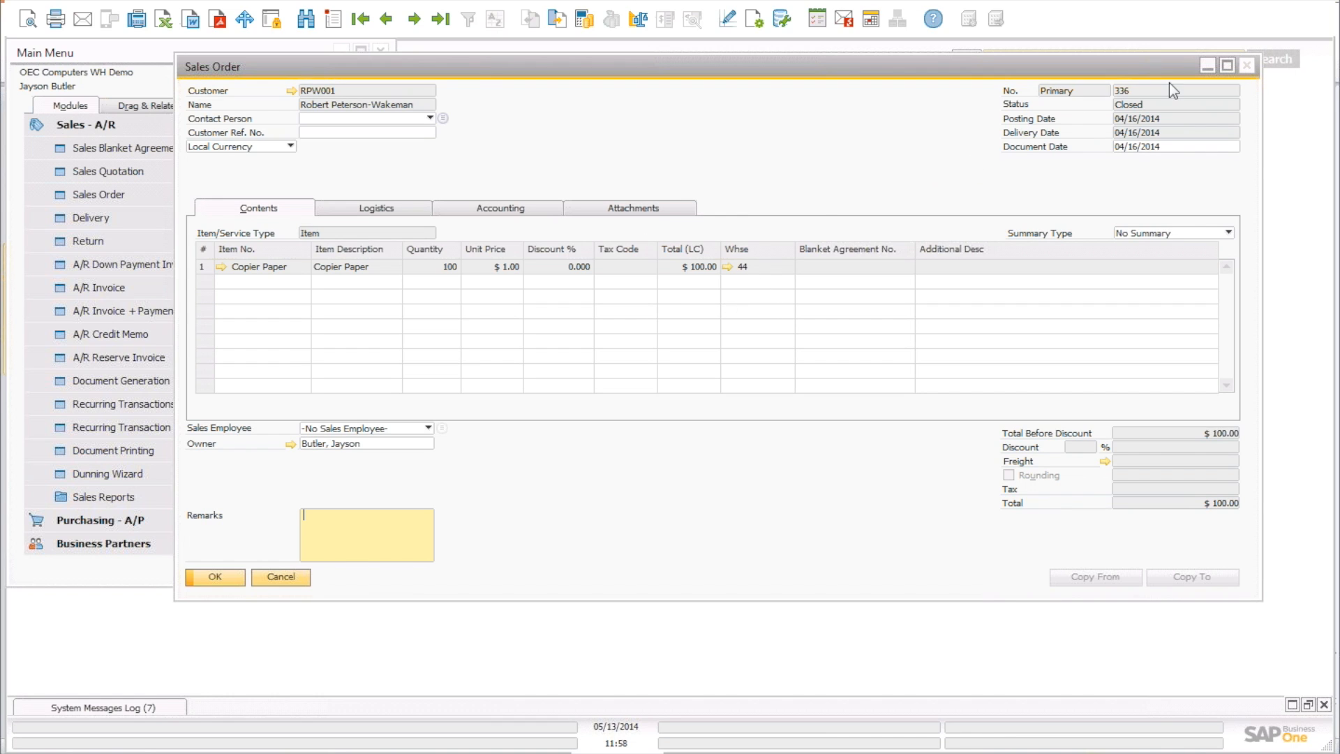
Duplicate the order, choose the customer, and set row 1's unit price to $1.00.
right_click(612, 116)
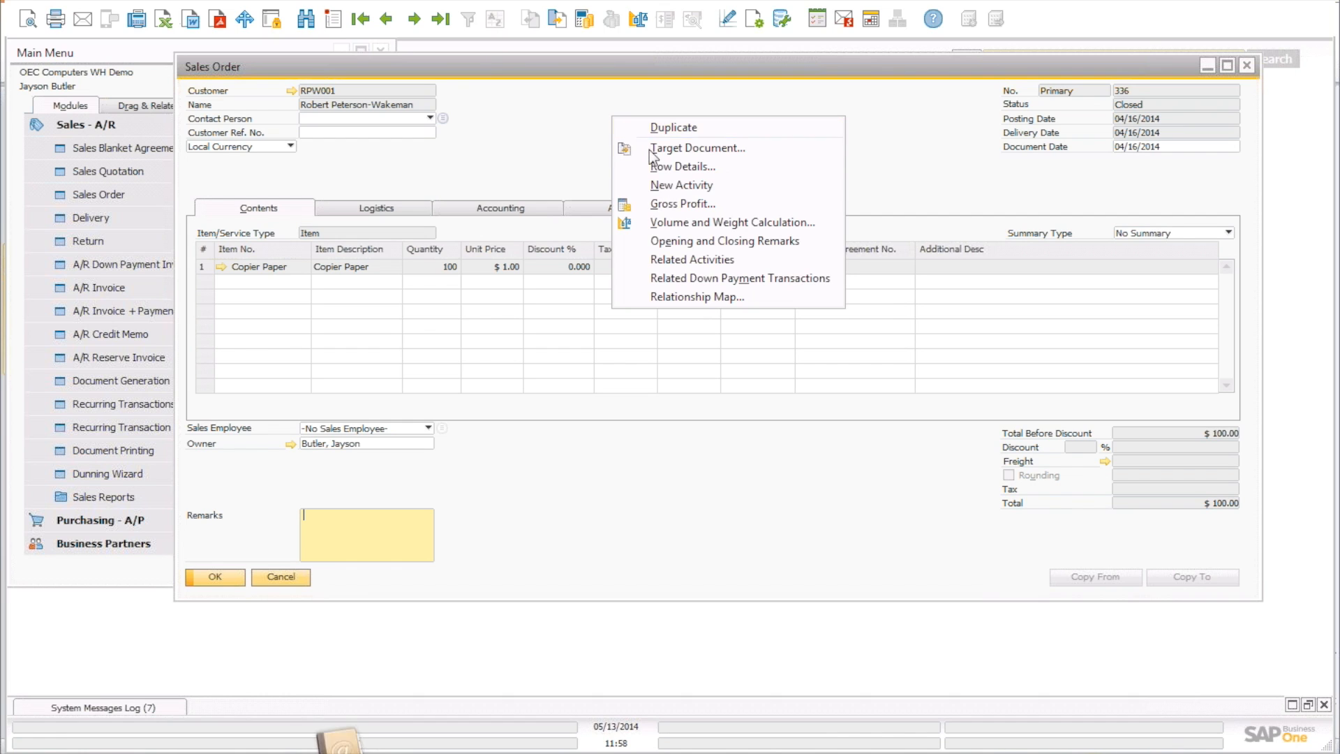
left_click(688, 127)
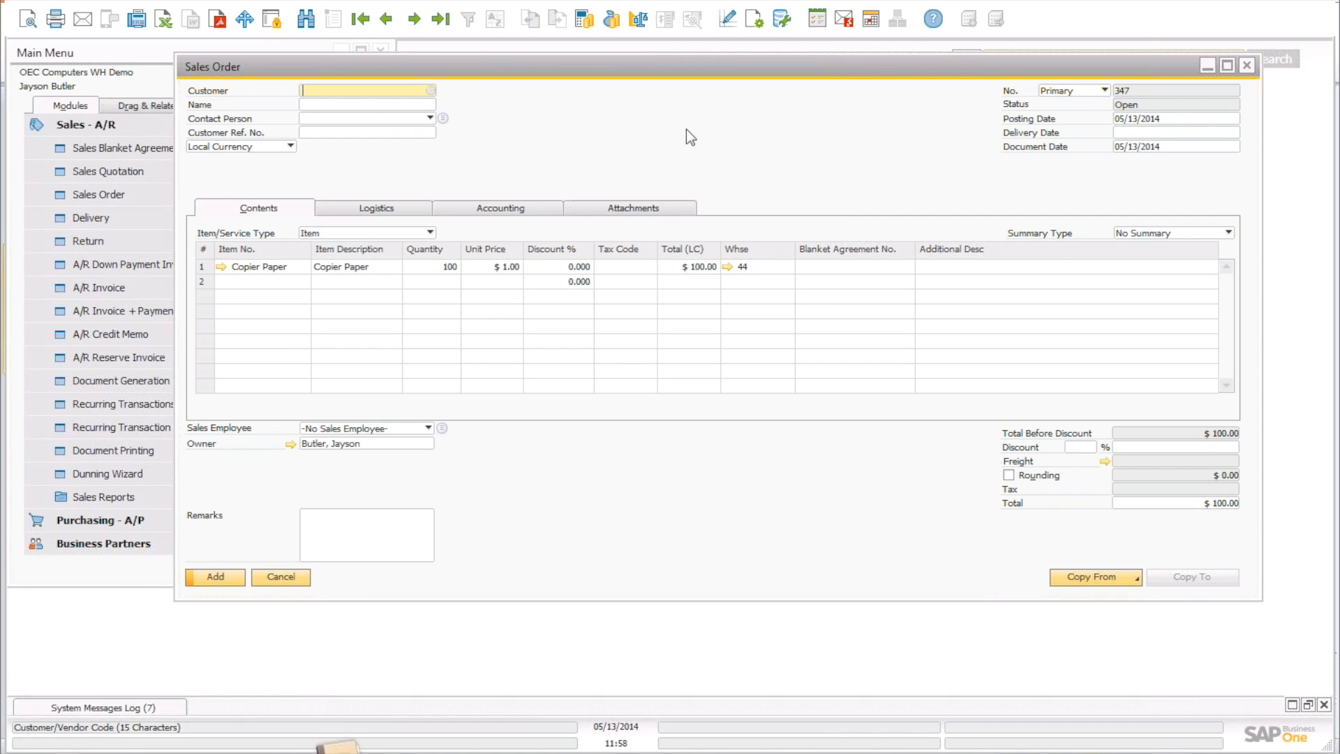
left_click(382, 103)
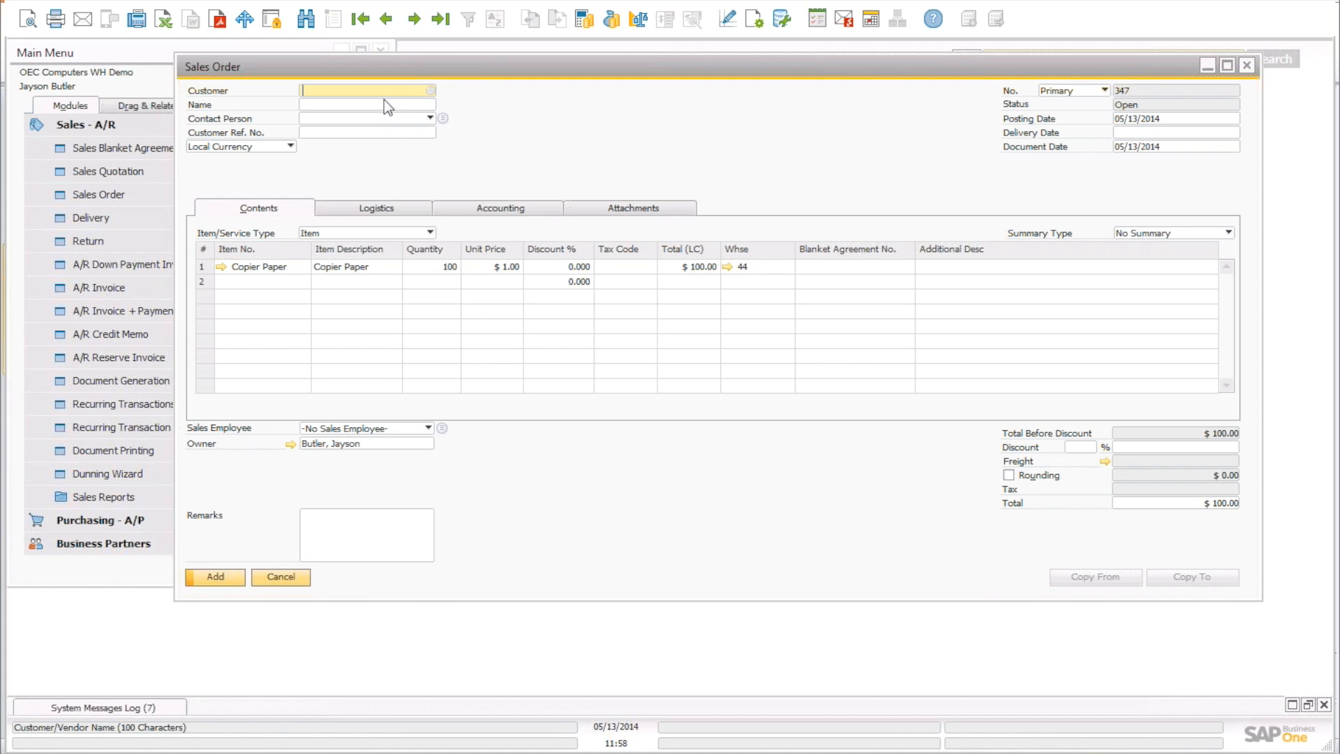
type("robert")
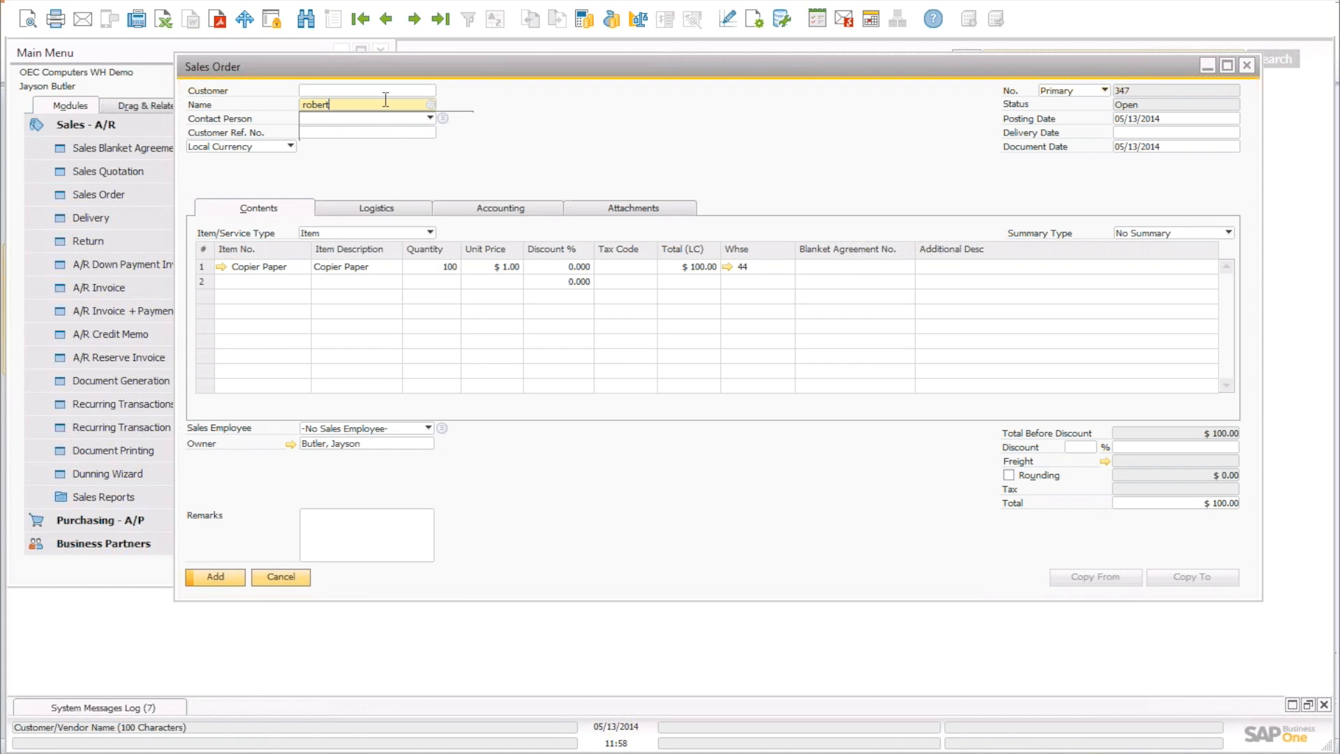
left_click(377, 124)
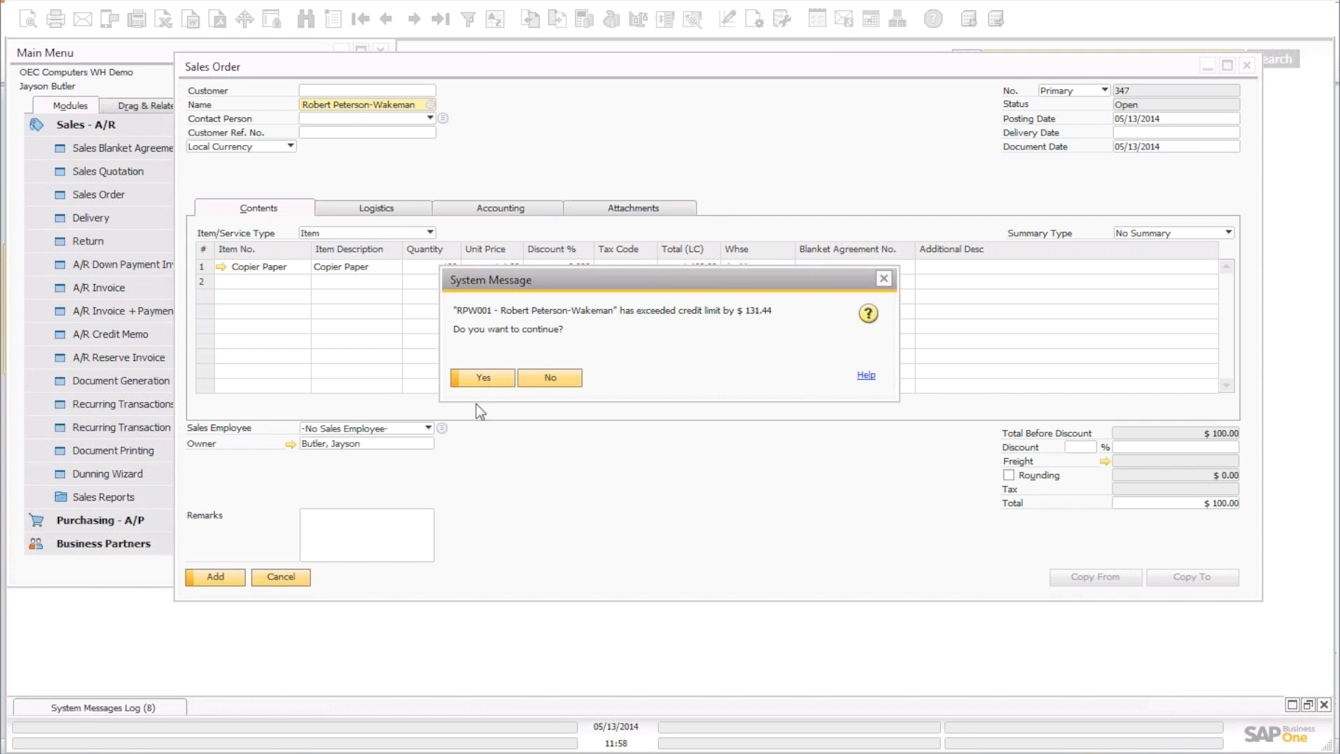
left_click(483, 377)
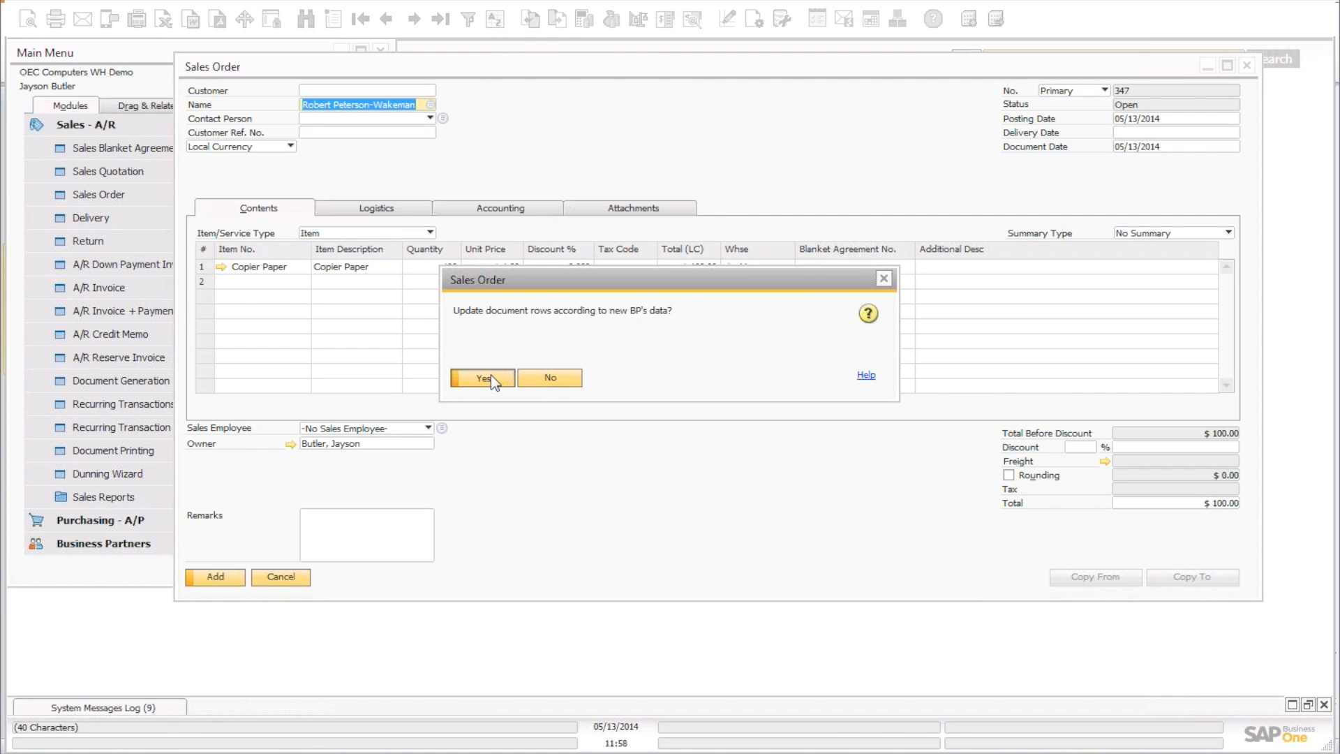
left_click(492, 377)
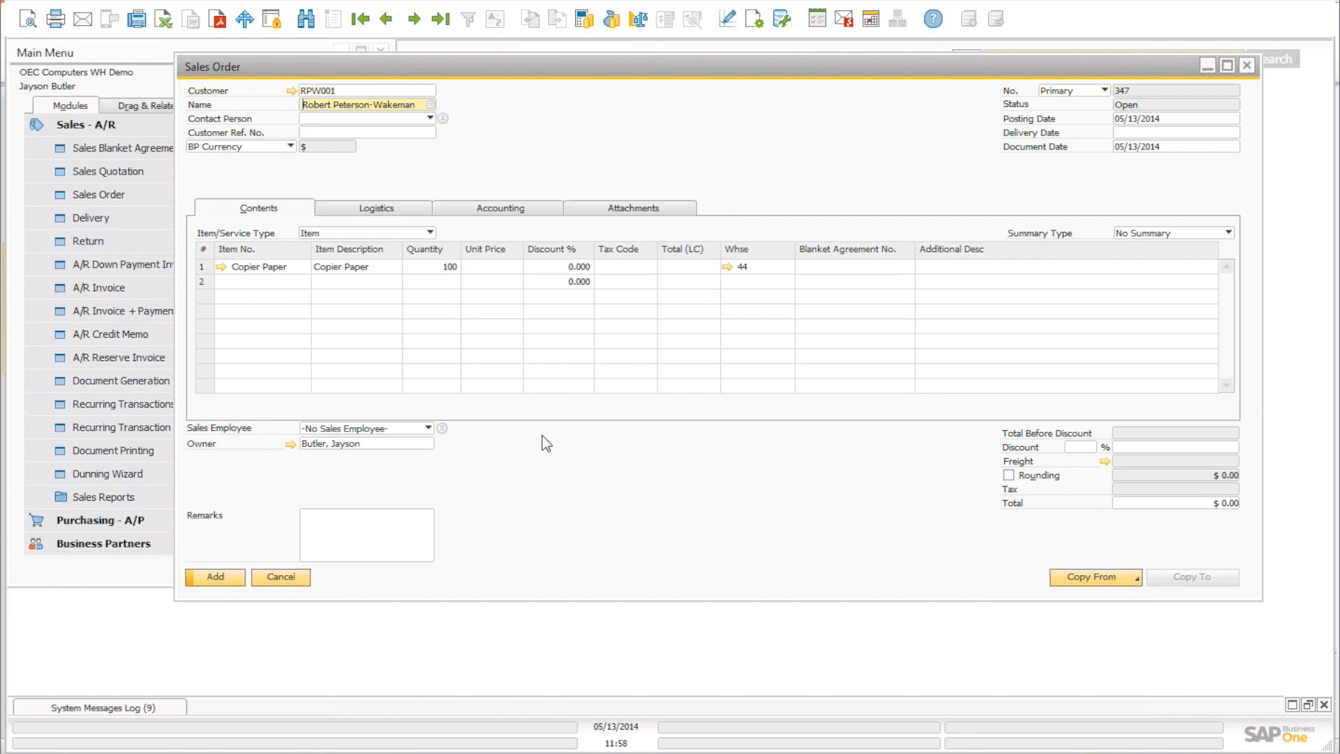
left_click(511, 263)
type("1.00")
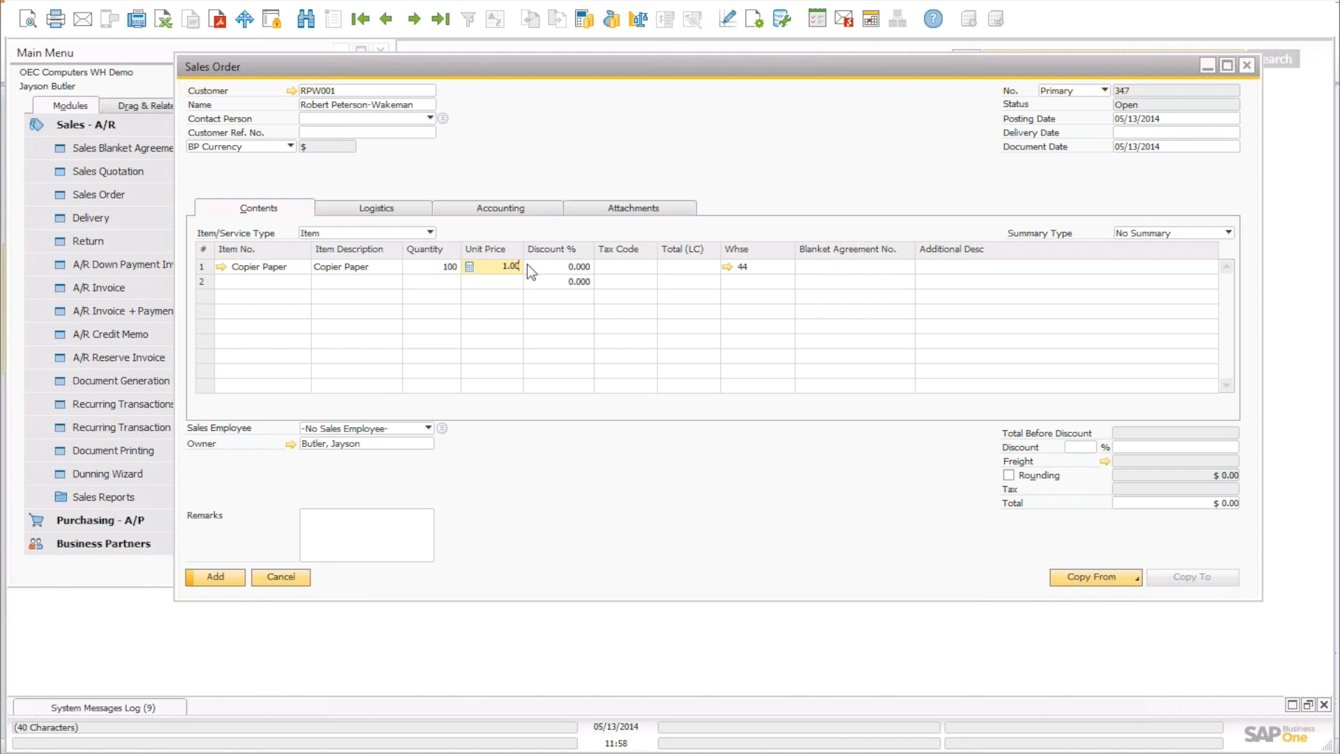
key("Tab")
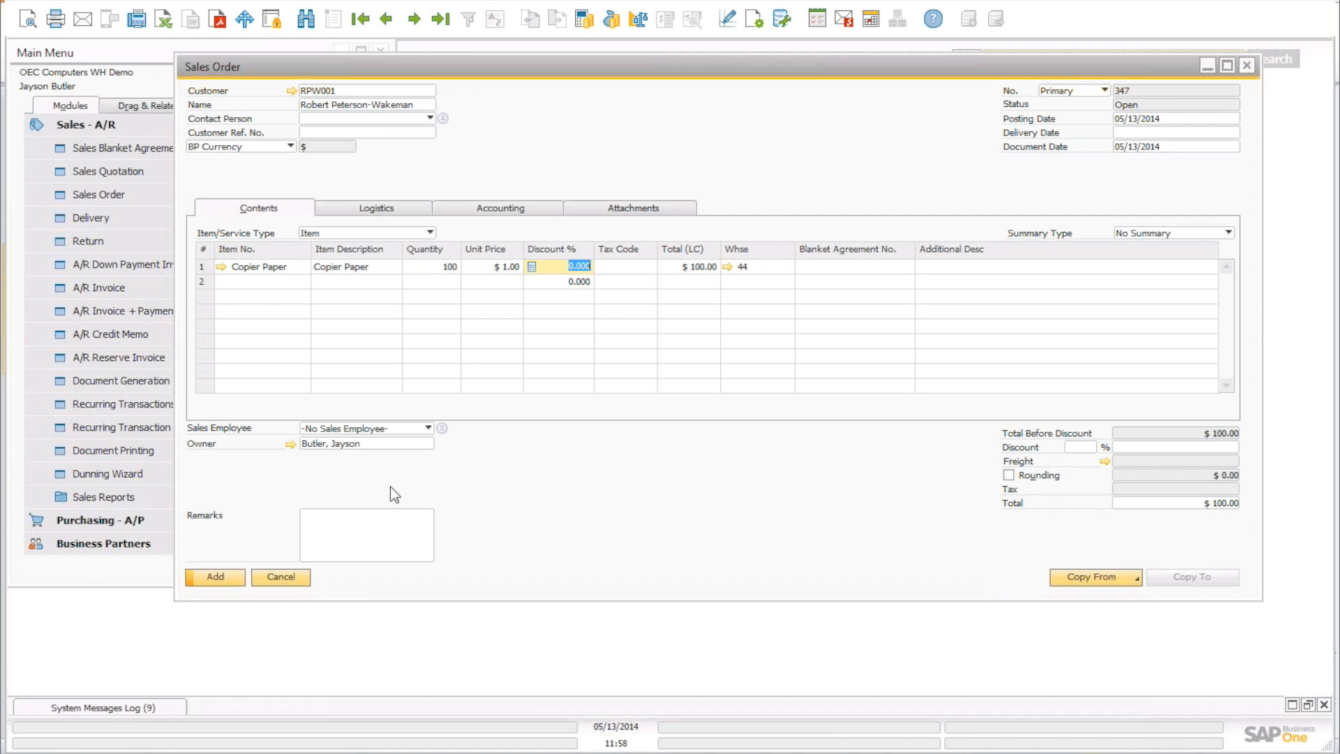
Set delivery date 05/16/2014, add the order past the credit-limit warning, and close it.
left_click(220, 575)
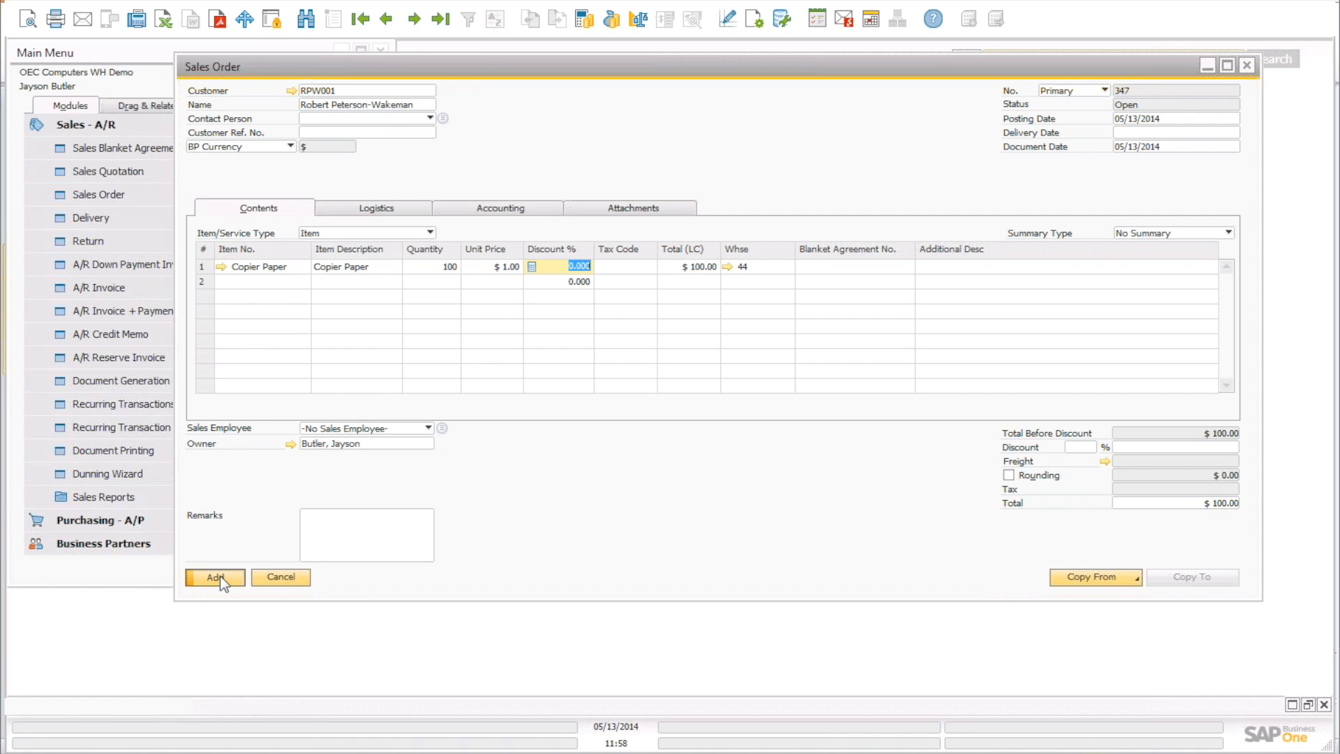
left_click(1233, 133)
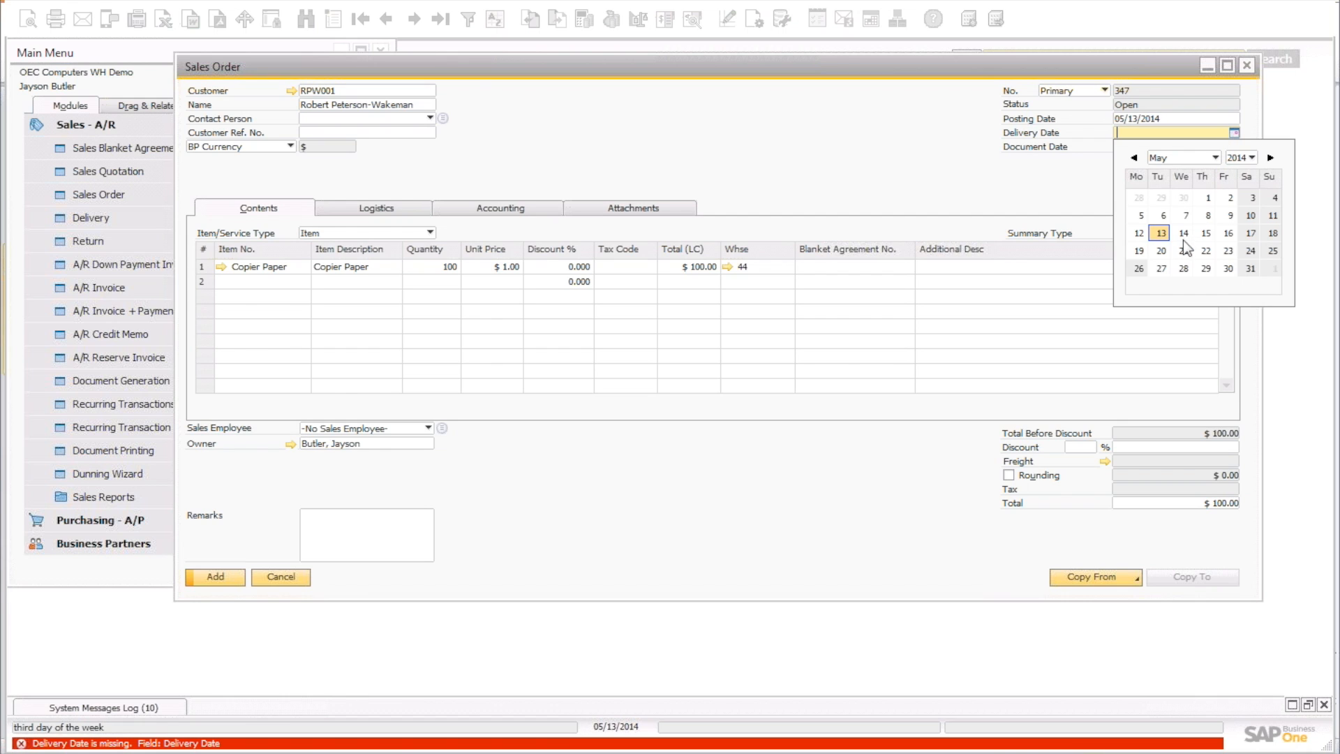
left_click(1228, 233)
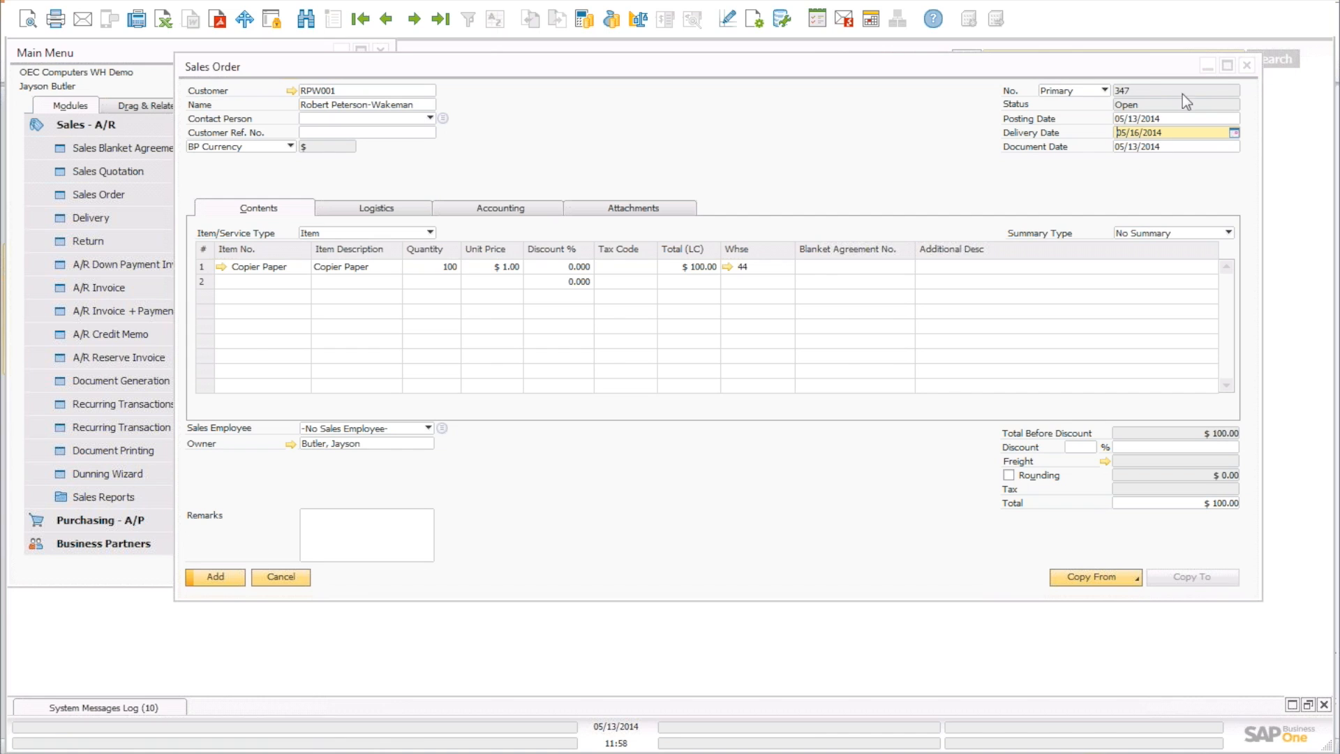
left_click(225, 579)
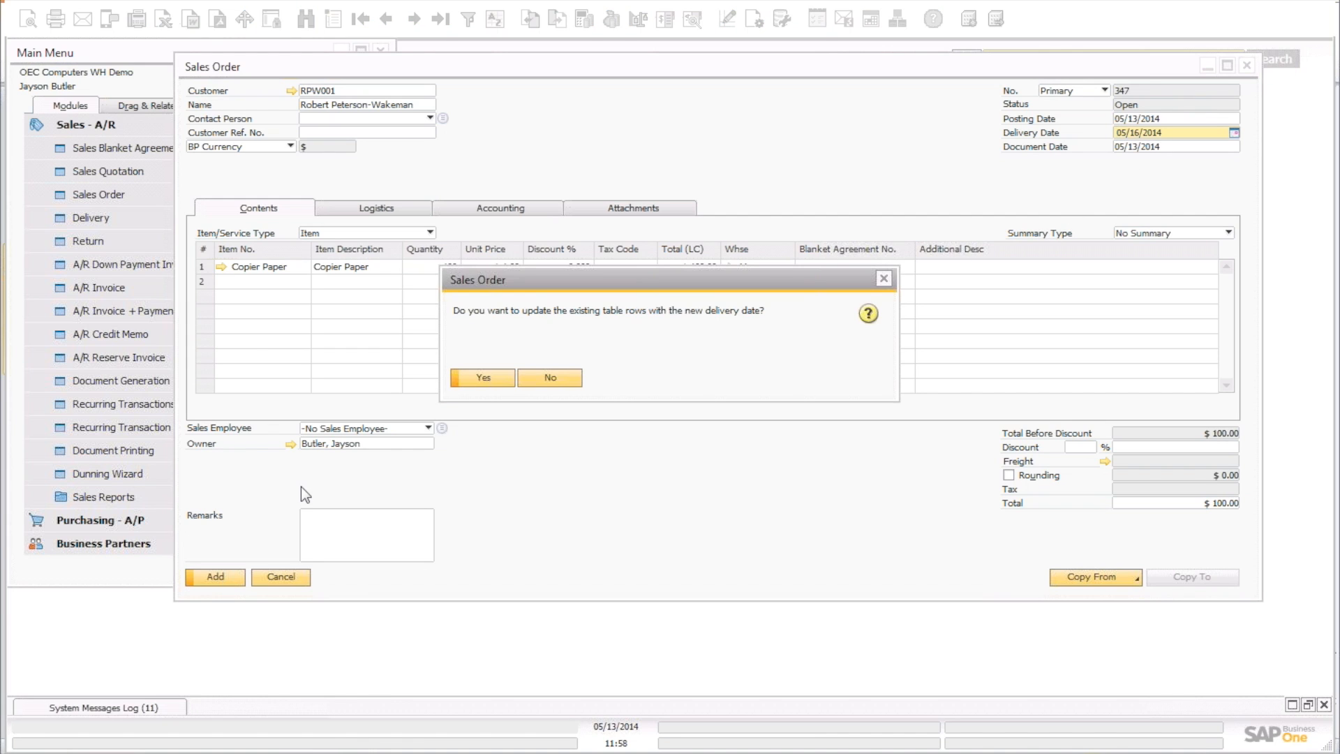
left_click(472, 377)
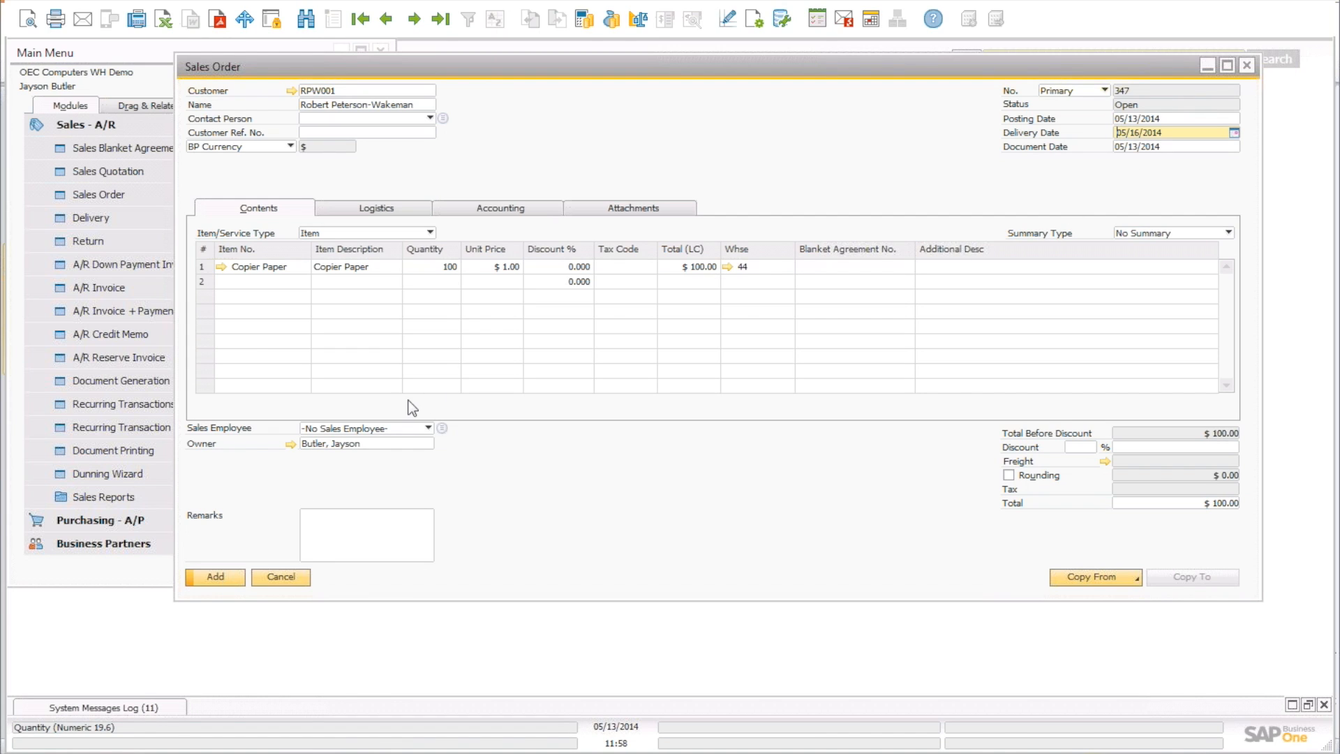
left_click(216, 577)
left_click(471, 375)
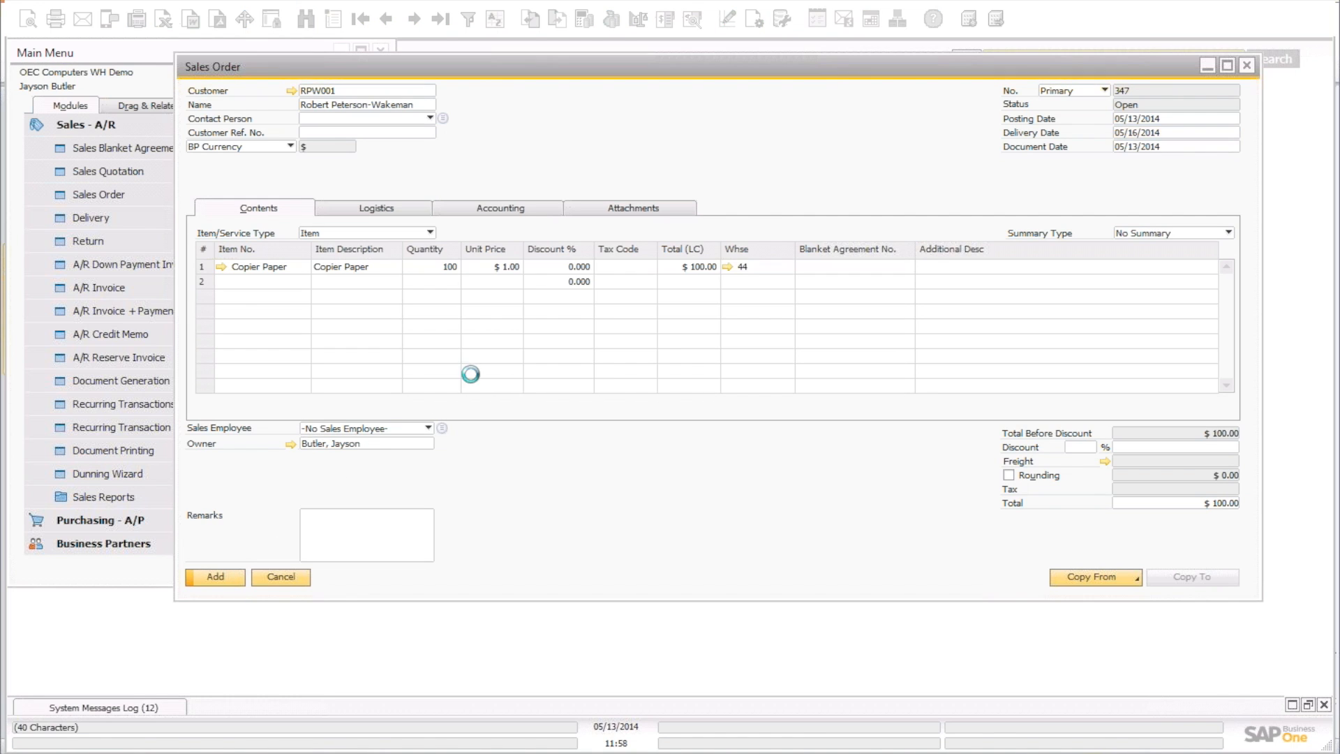
left_click(1246, 66)
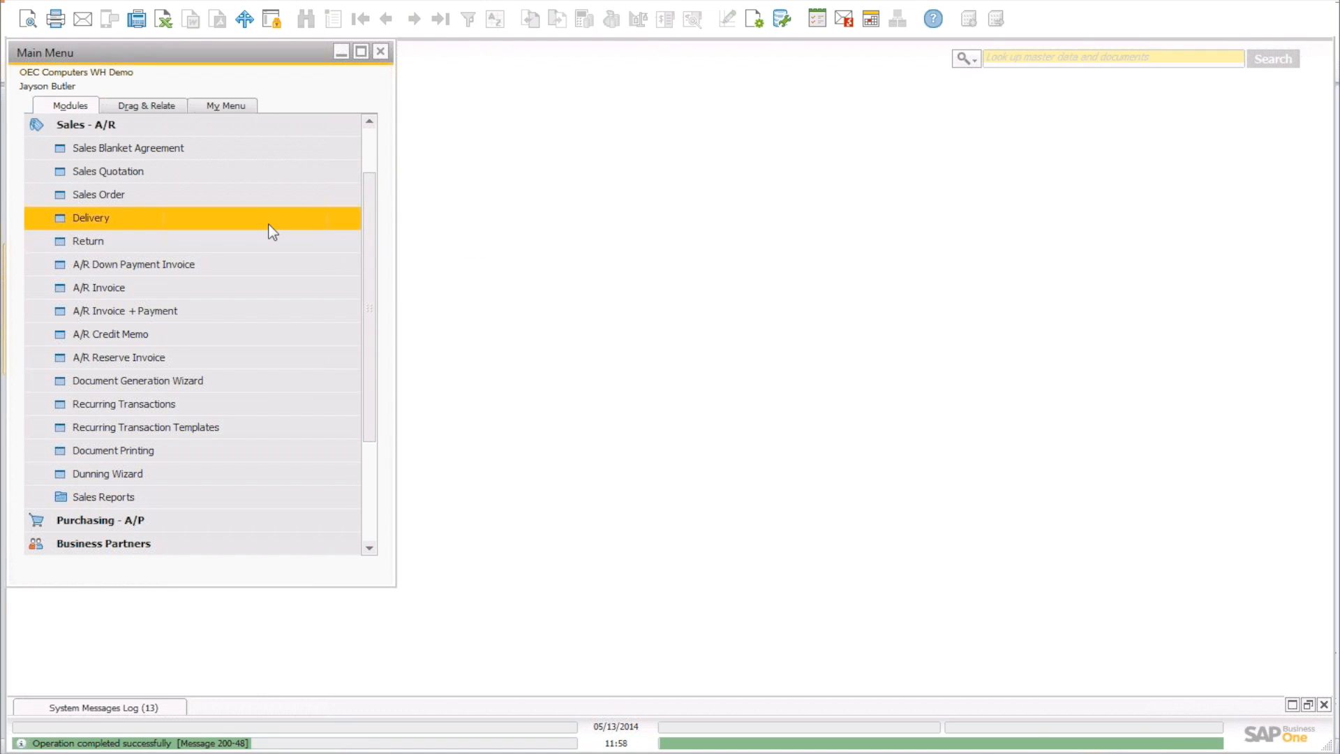
Open the Pick and Pack Manager selection criteria from Inventory > Pick and Pack.
left_click(230, 125)
left_click(123, 290)
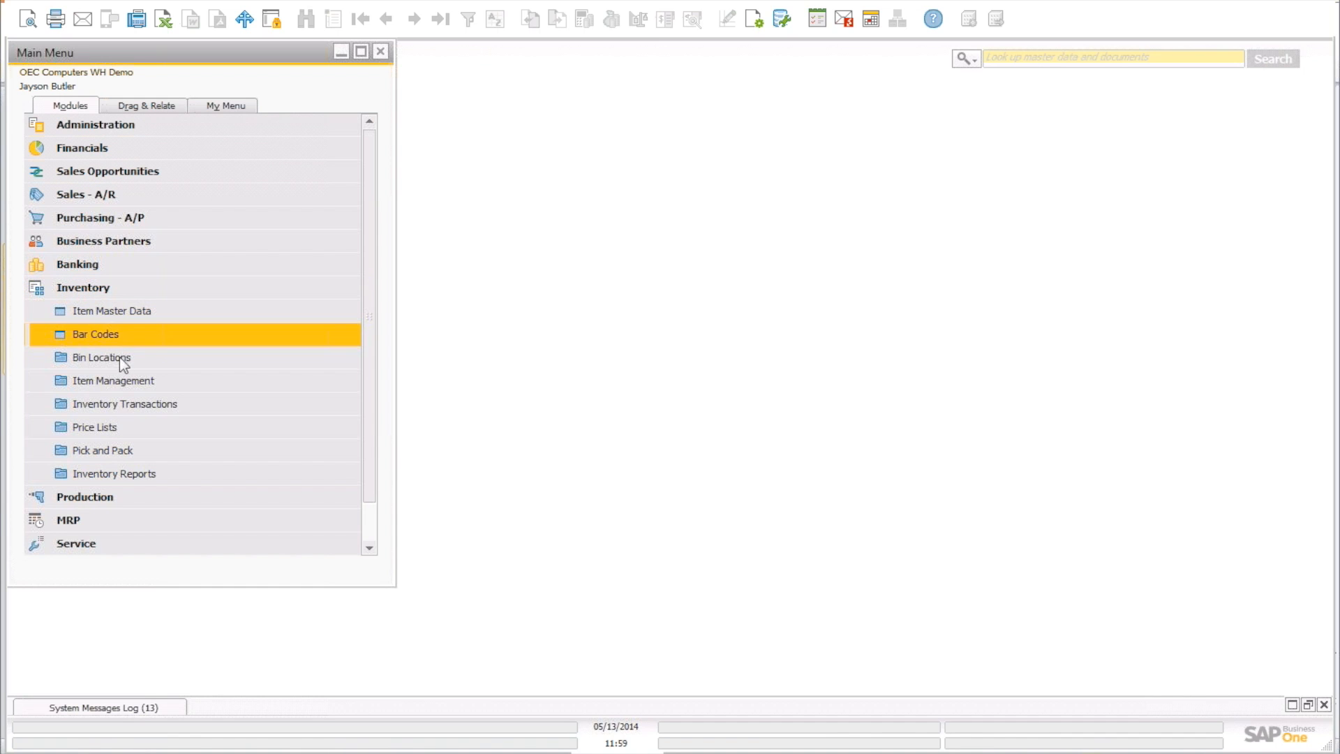
left_click(115, 450)
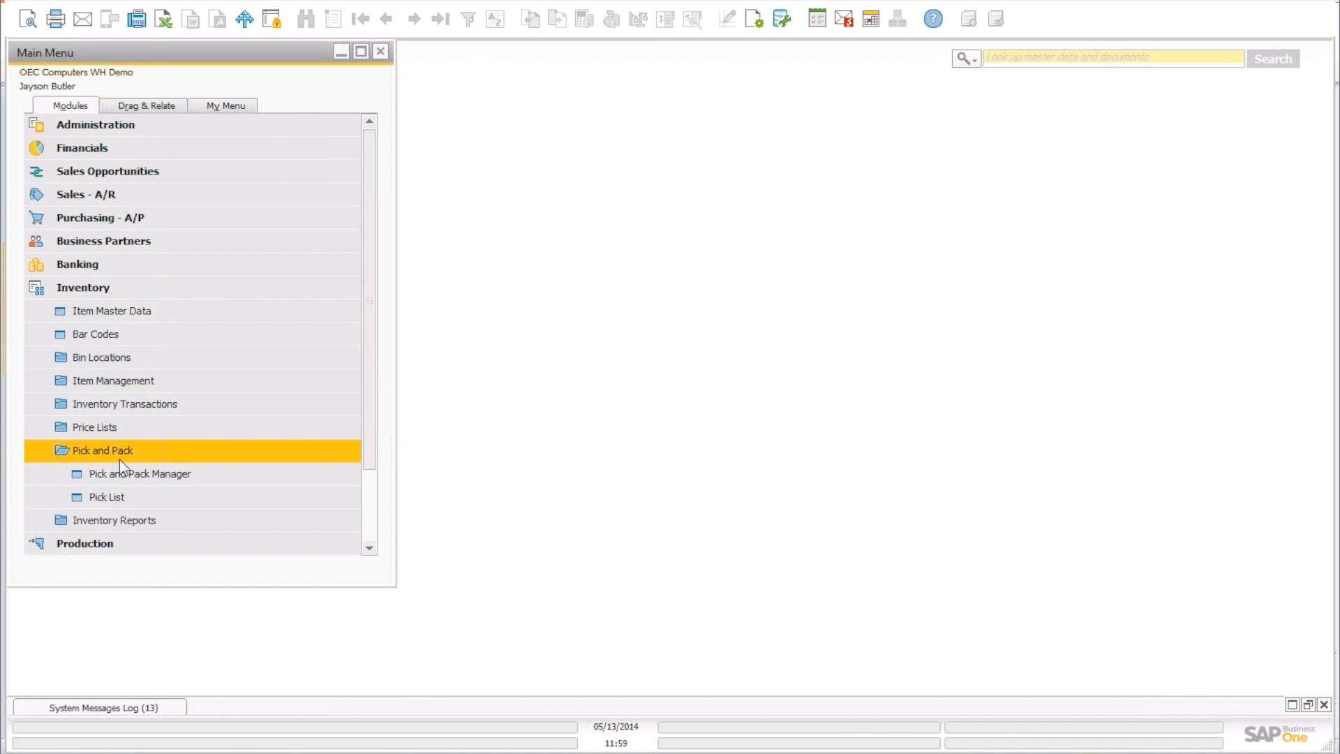
left_click(125, 473)
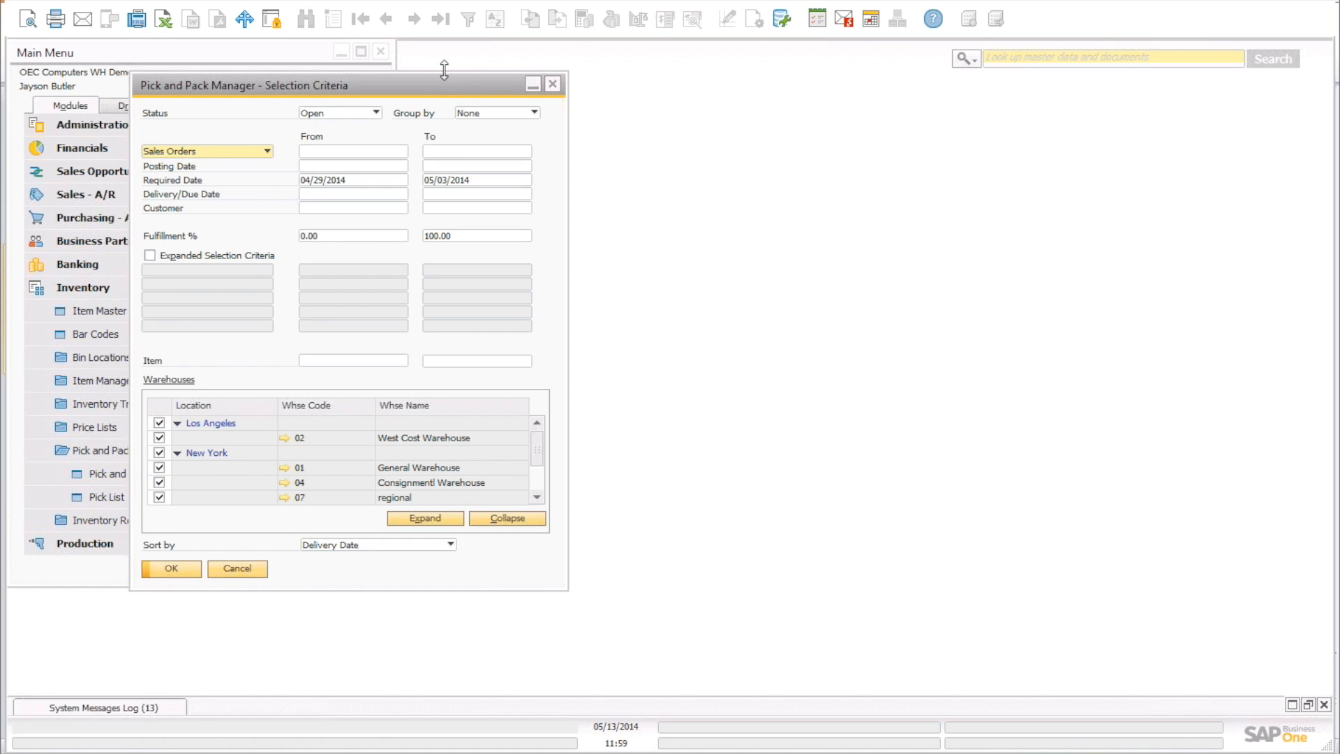
left_click_drag(488, 87, 718, 79)
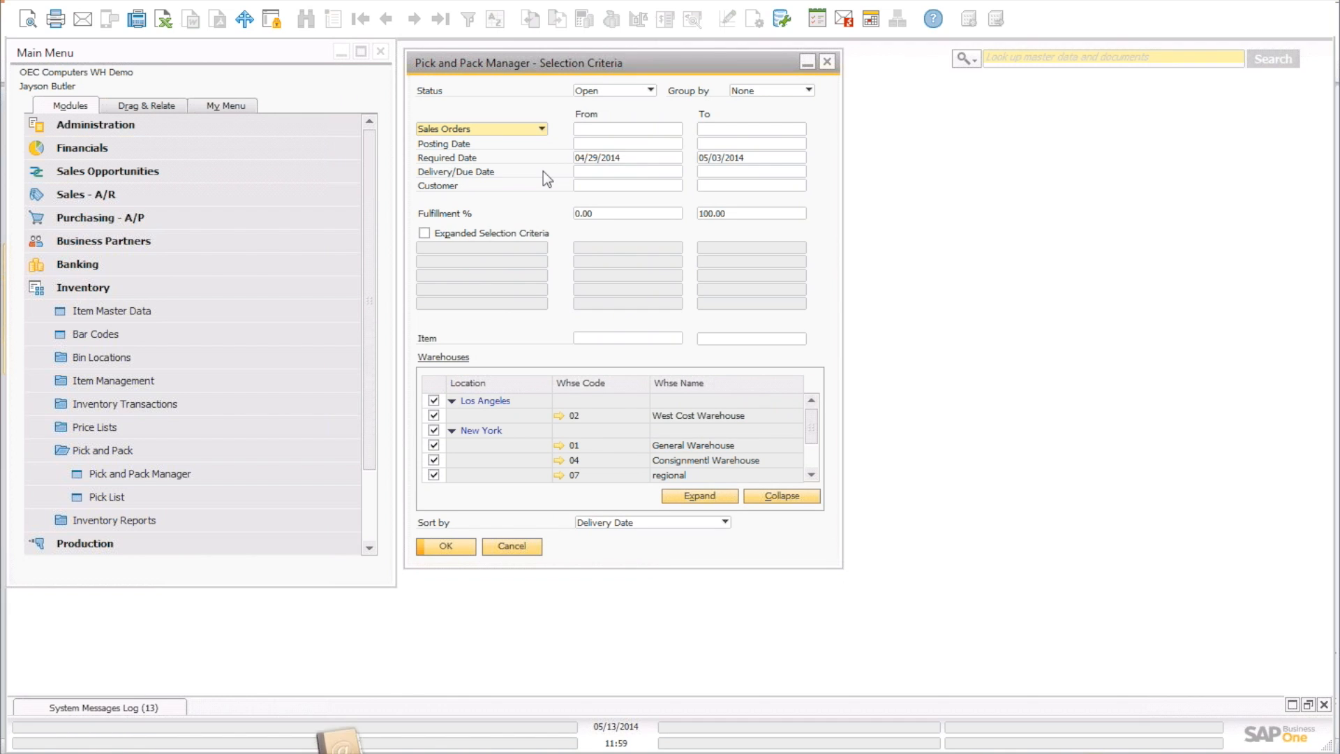
Clear the Required Date range, exclude all warehouses except 44, and run the search.
double_click(663, 157)
key("BackSpace")
double_click(762, 157)
key("BackSpace")
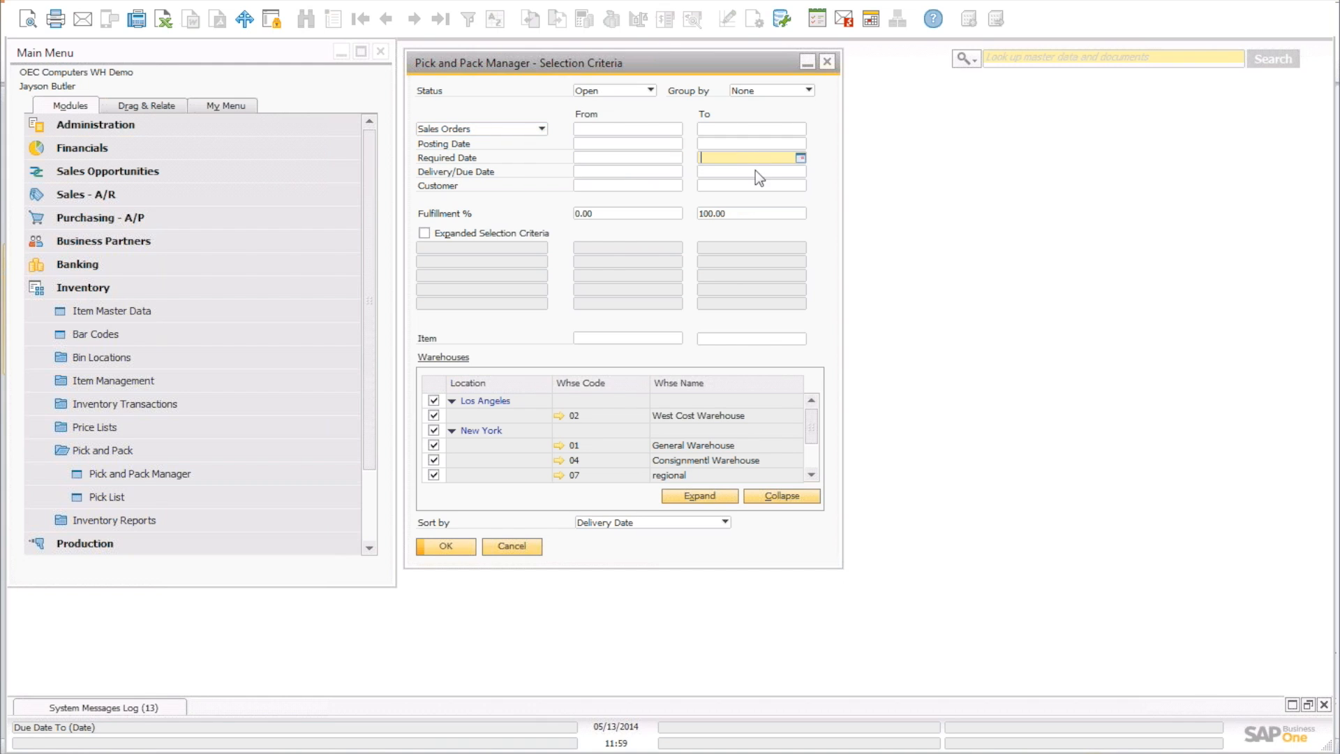
left_click(753, 173)
left_click(434, 415)
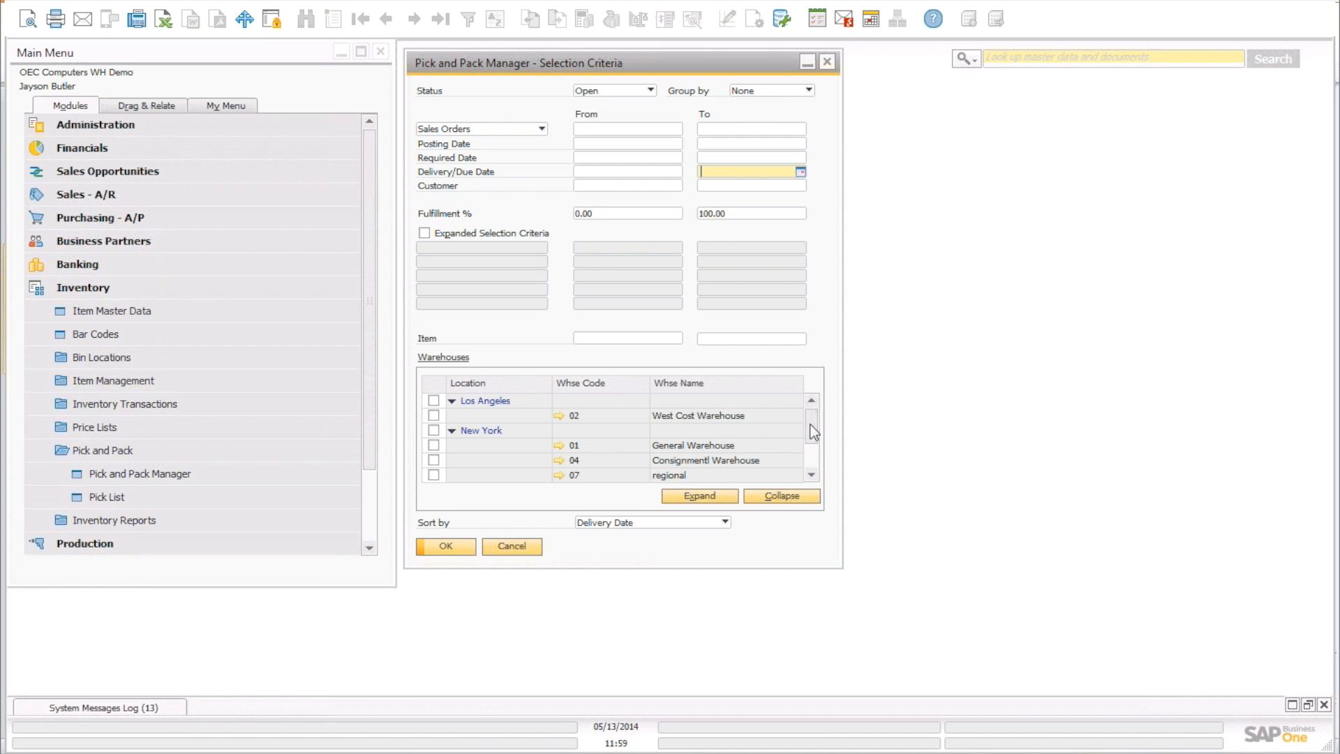
left_click_drag(812, 432, 809, 457)
left_click(434, 475)
left_click(433, 445)
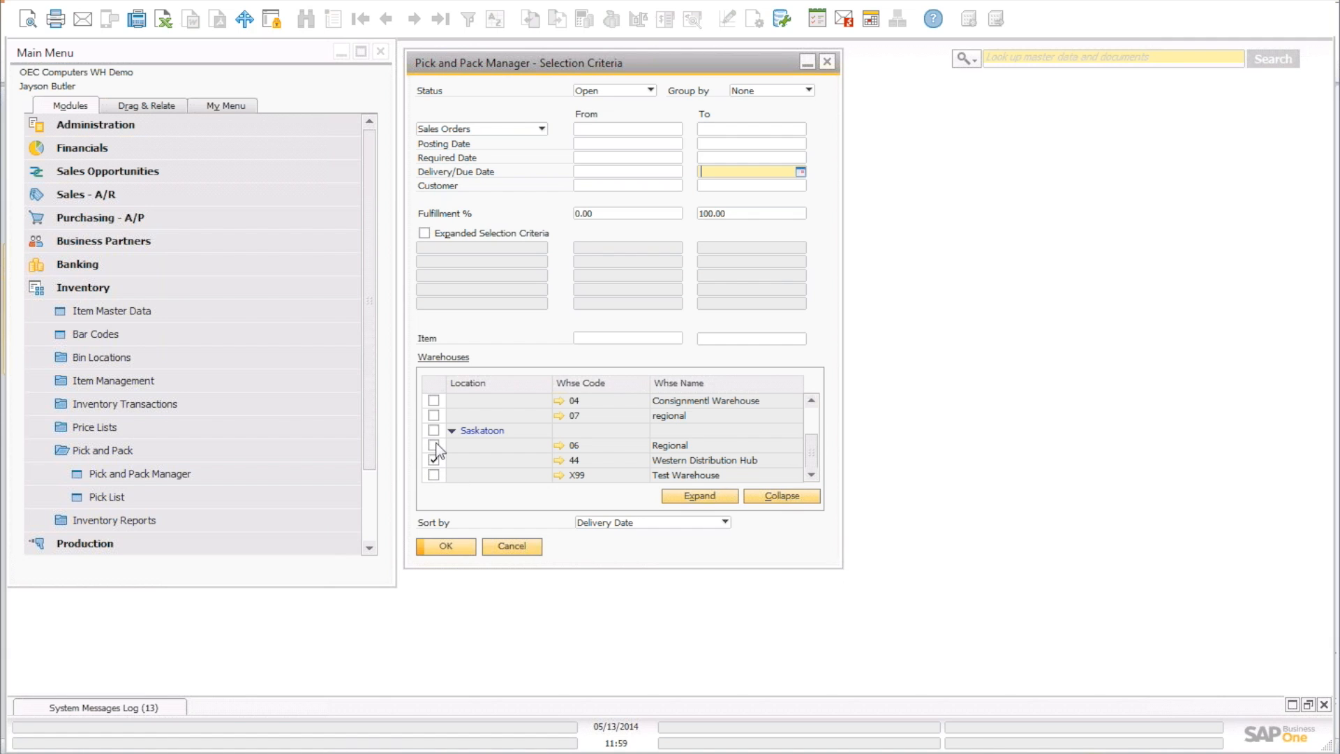
left_click(454, 552)
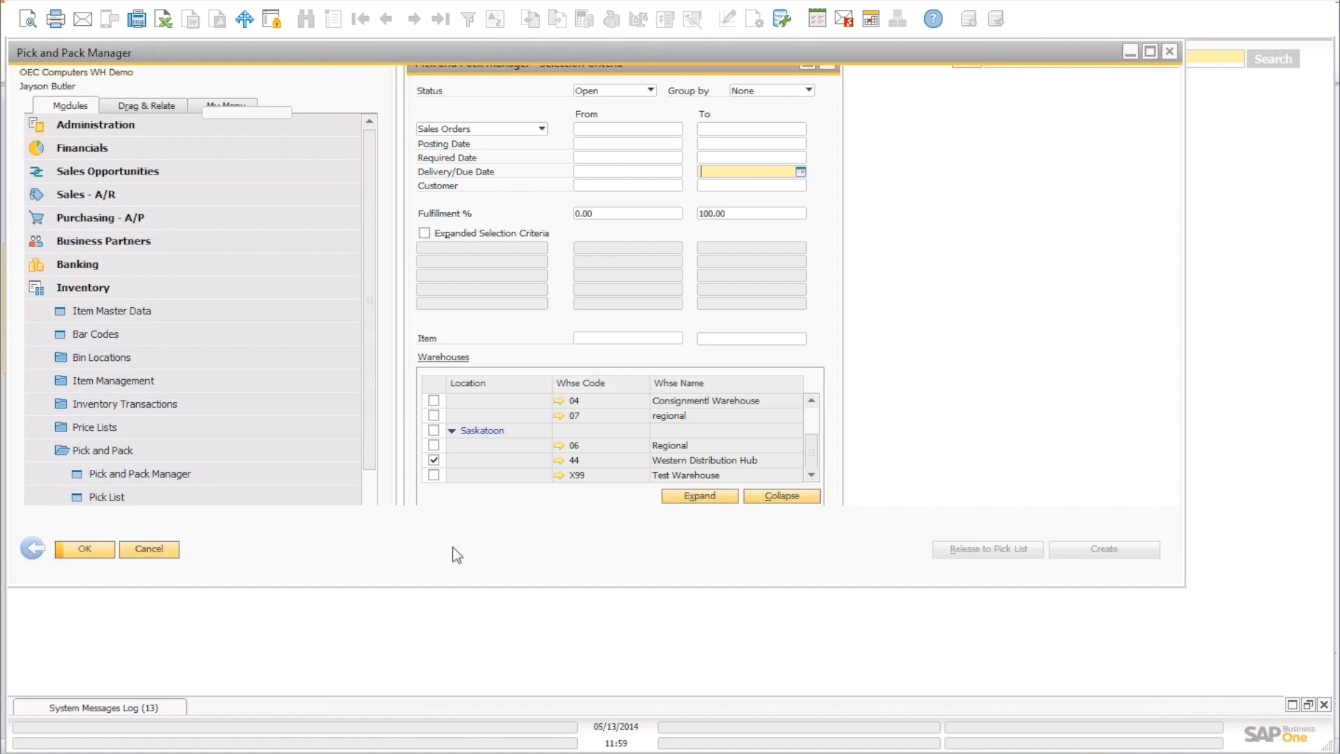
Release the Copier Paper order line to a pick list and advance to bin location selection.
left_click_drag(550, 61, 597, 136)
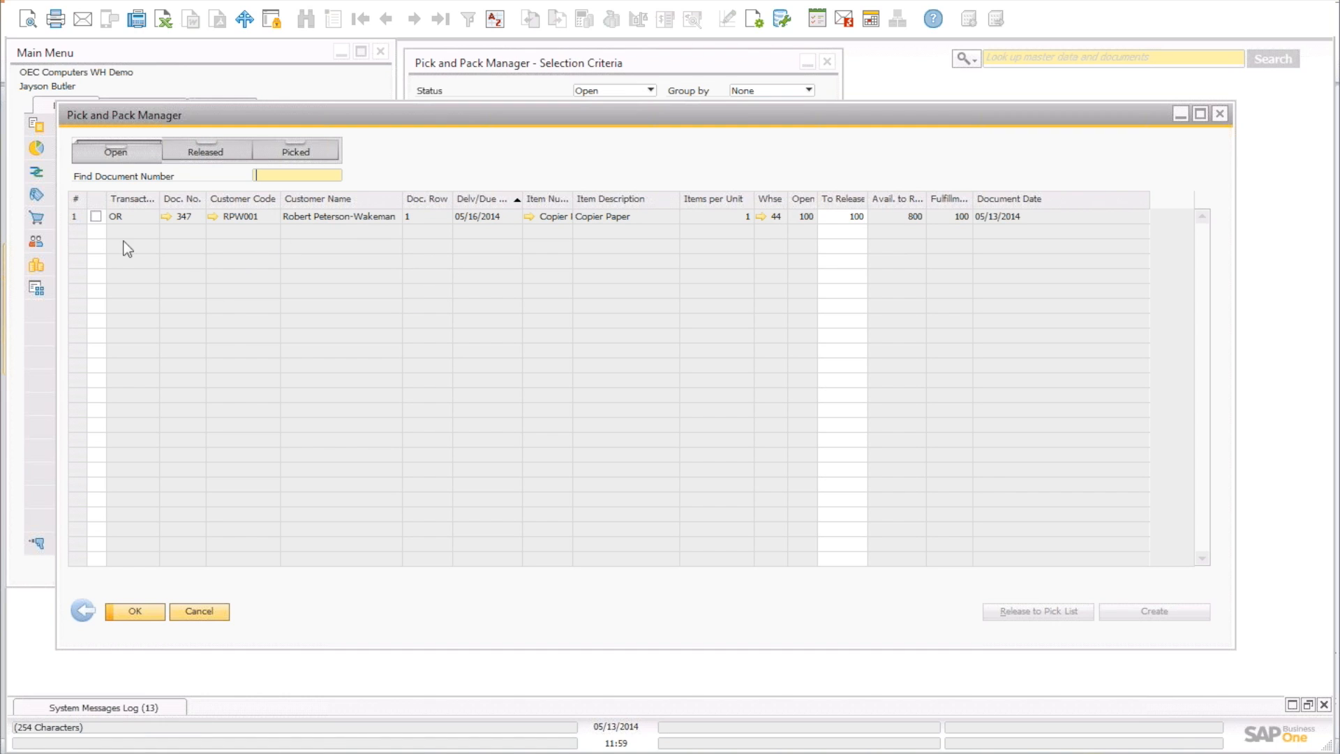
left_click(97, 217)
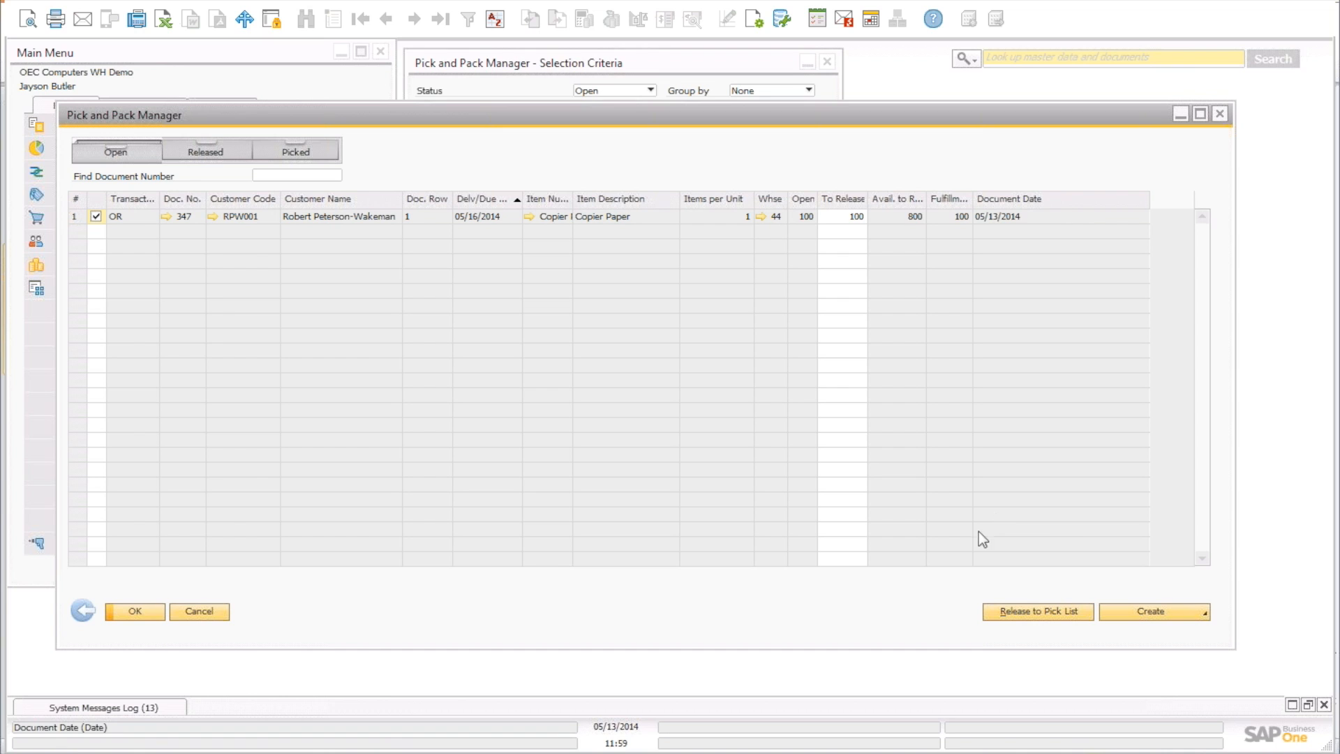
left_click(1049, 614)
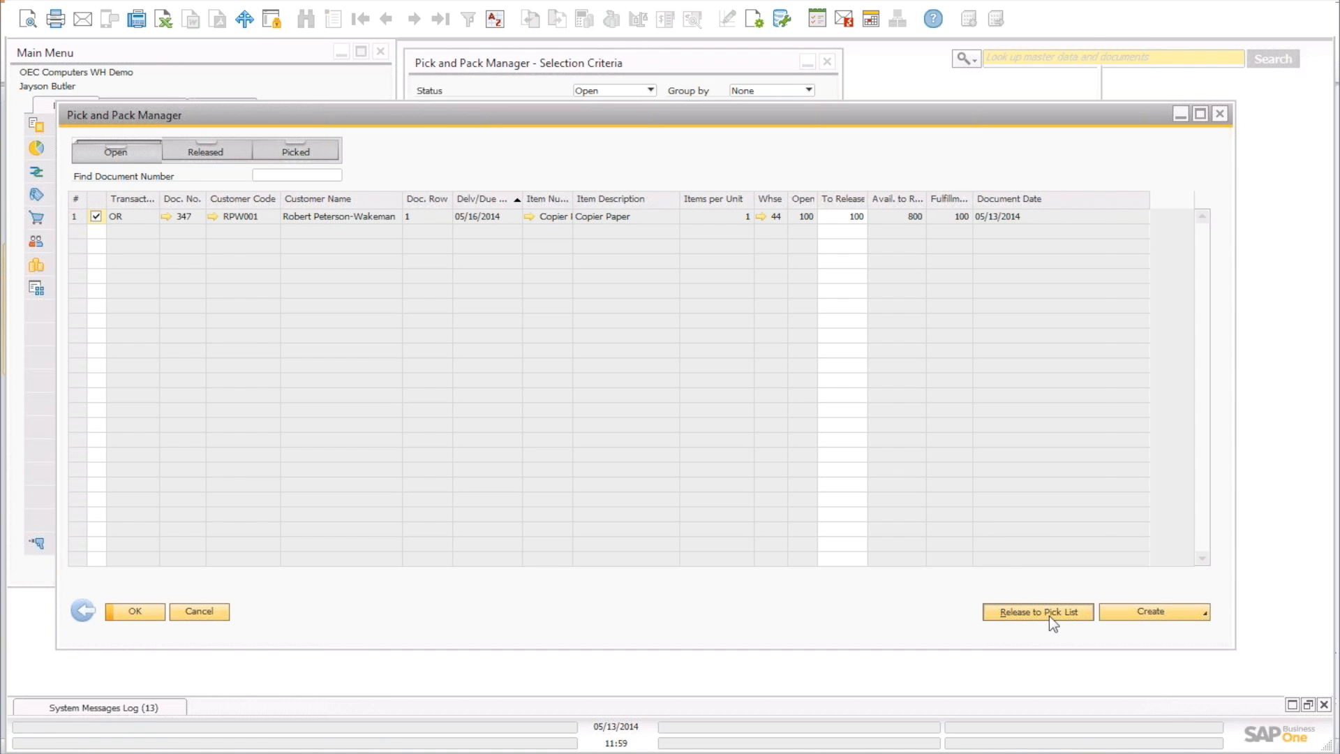
left_click(1060, 528)
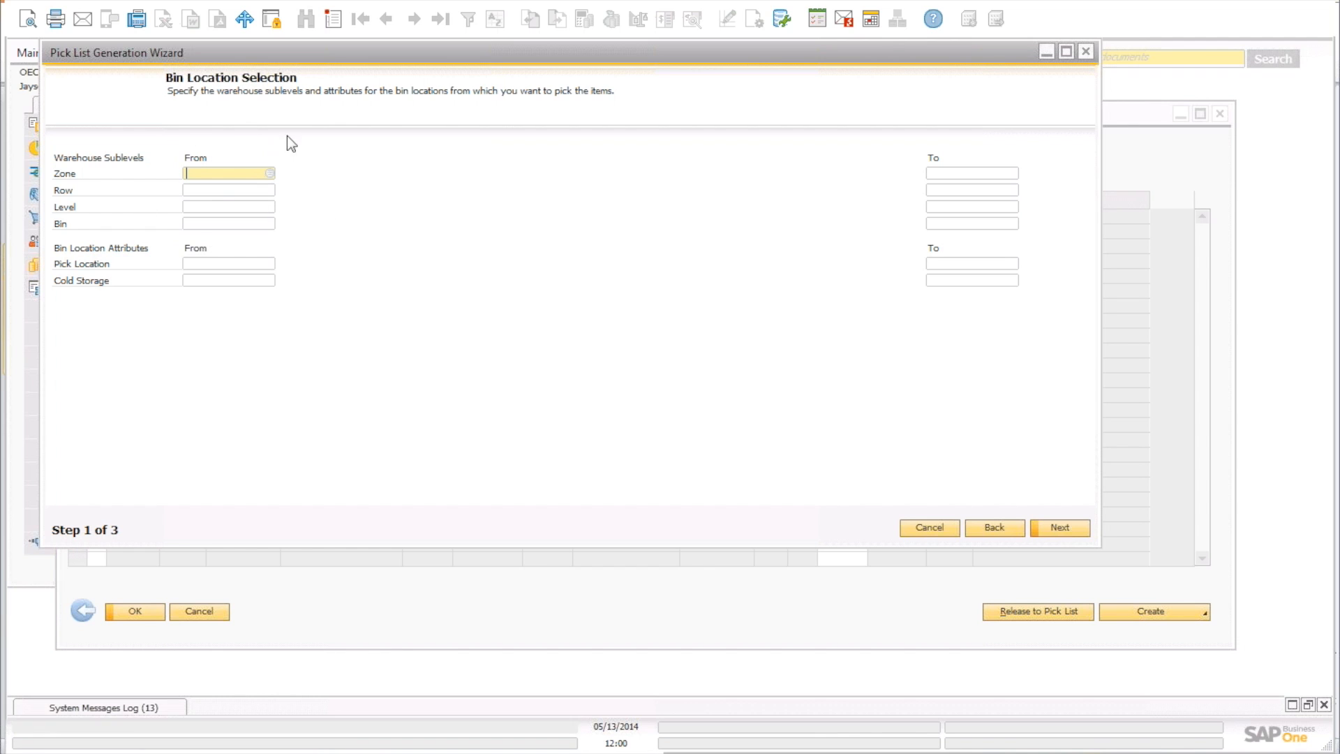
Set Zone From to Z02 (General Inventory), step through the wizard, and generate pick list 13.
left_click(270, 173)
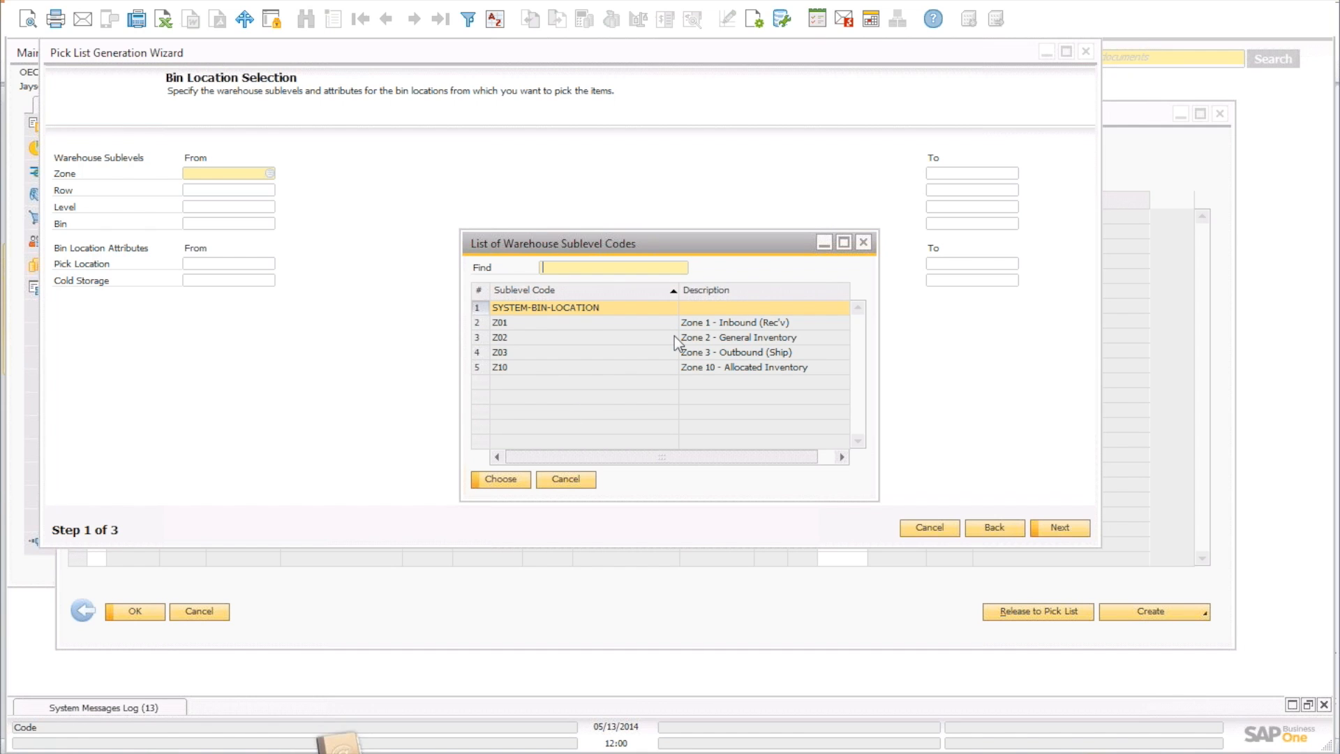
left_click(695, 338)
double_click(695, 338)
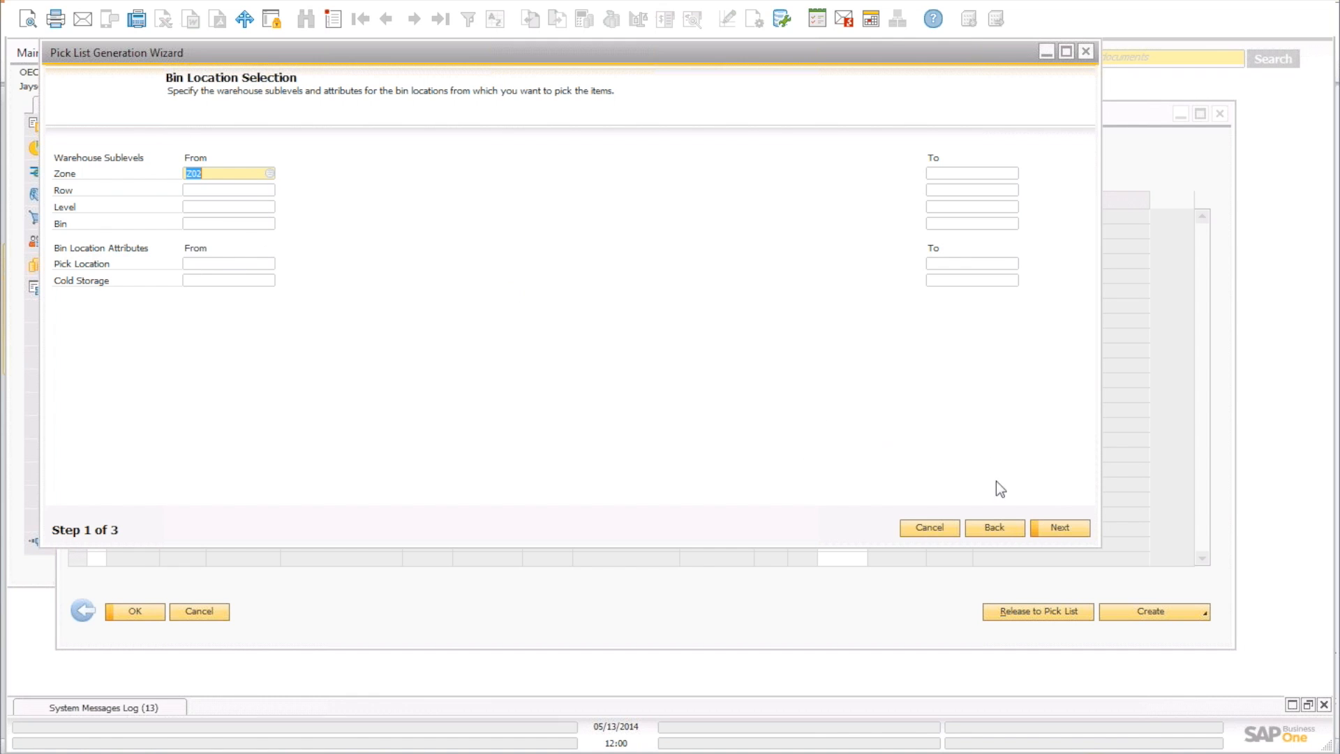
left_click(1056, 529)
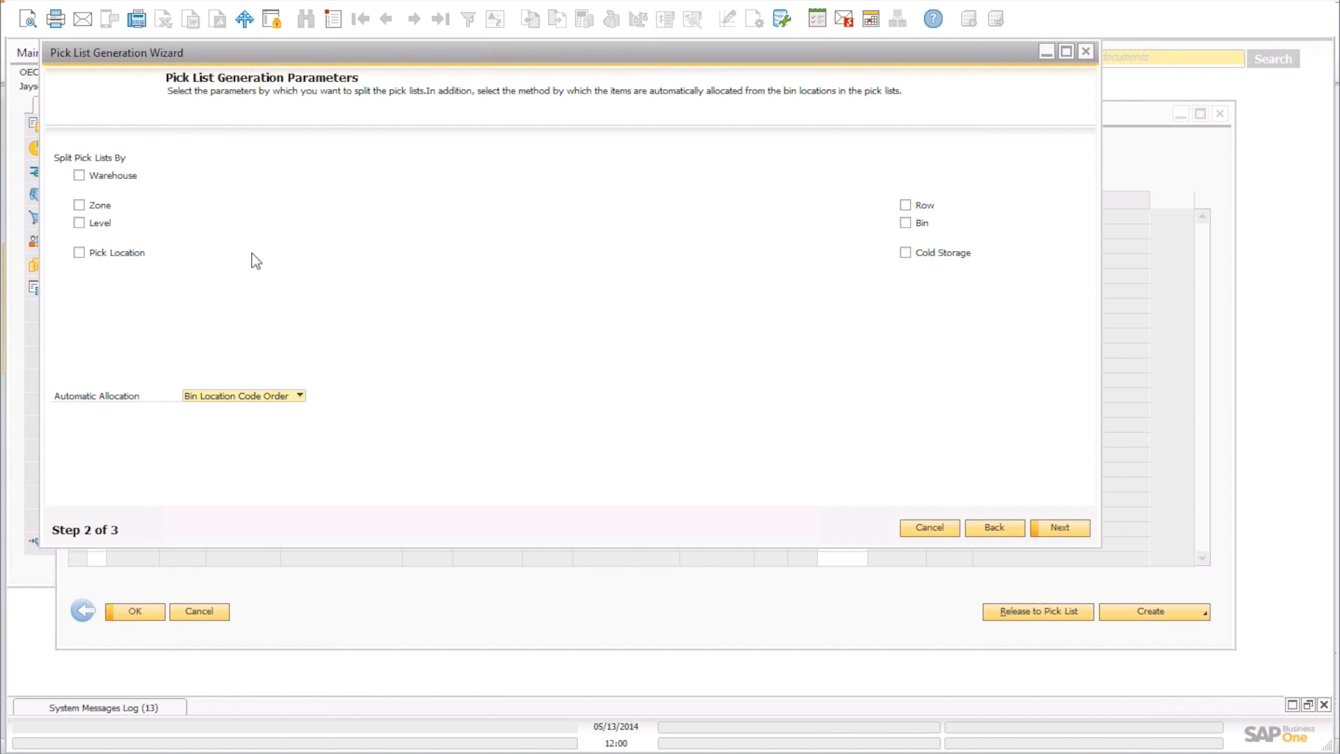
left_click(1061, 528)
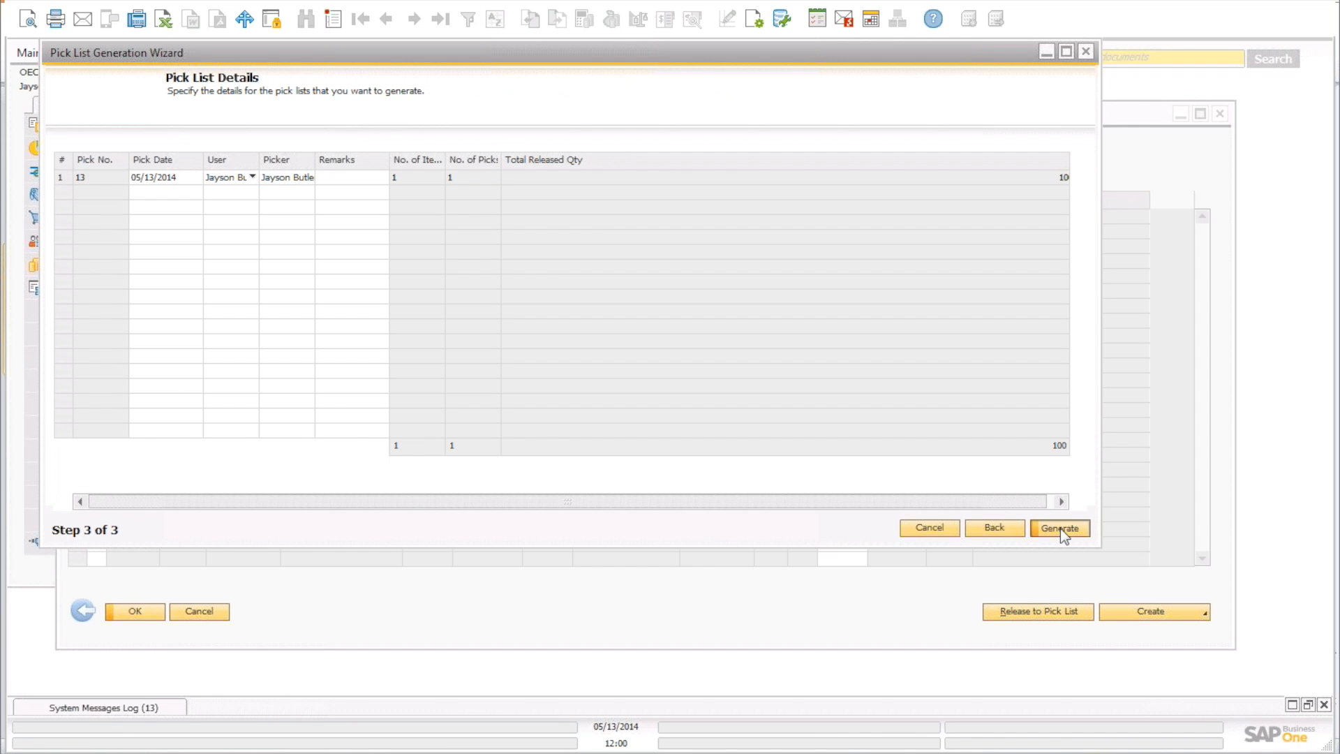
left_click(1061, 528)
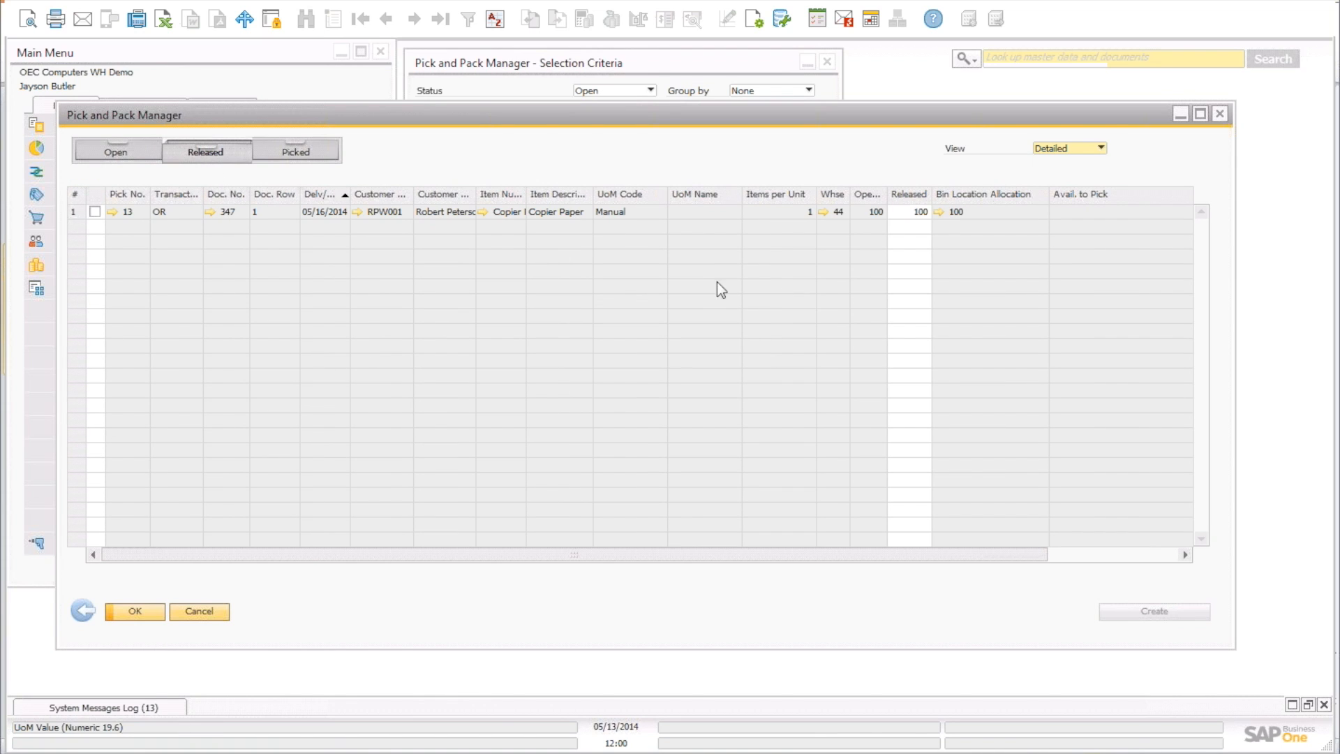
Open pick list 13 and review its printed preview showing 100 released from bin 44-Z02-R1-L1-B1.
left_click(112, 212)
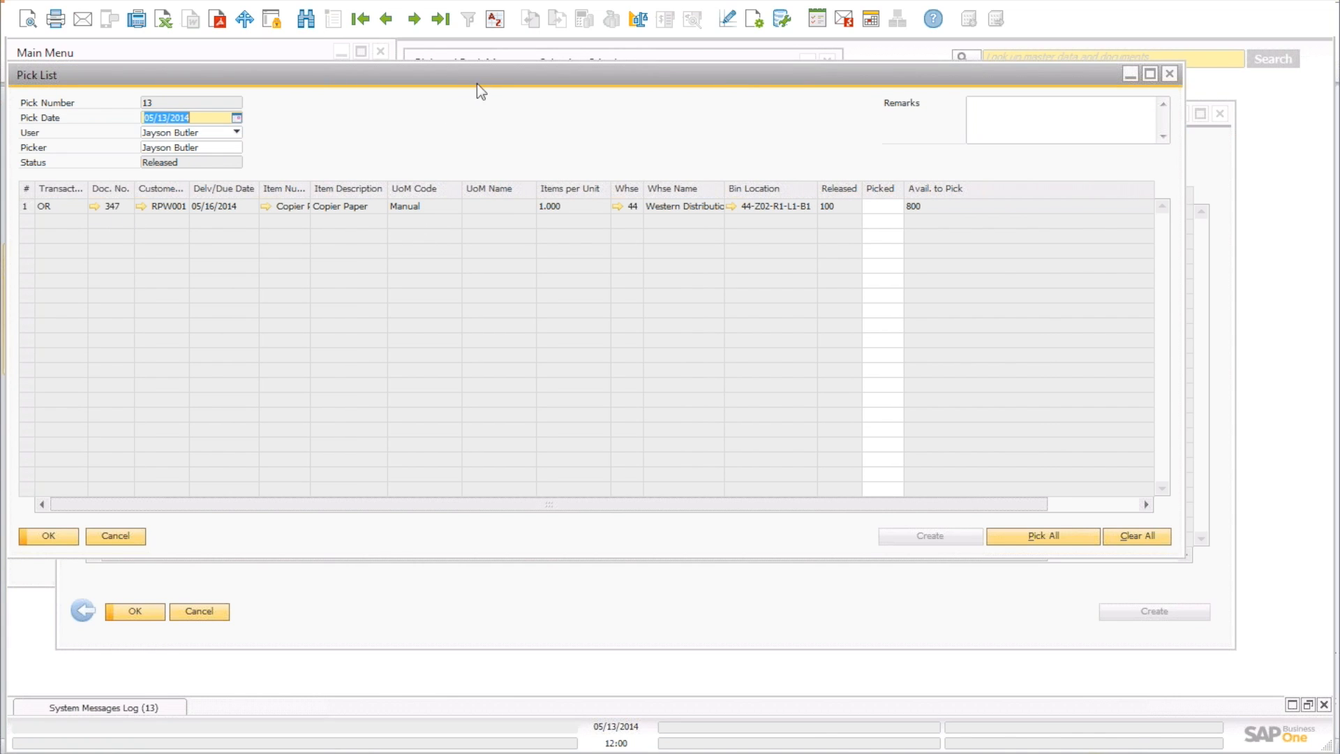
left_click_drag(493, 78, 558, 127)
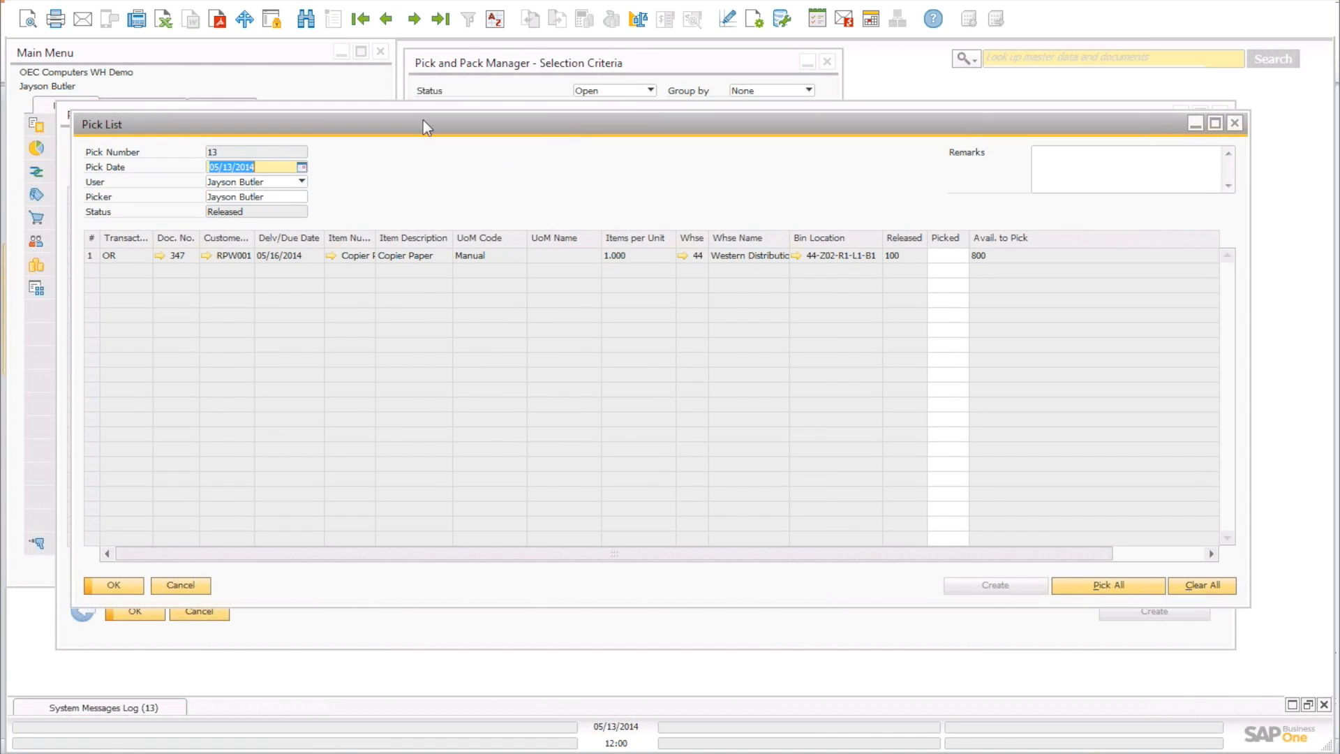
left_click(28, 19)
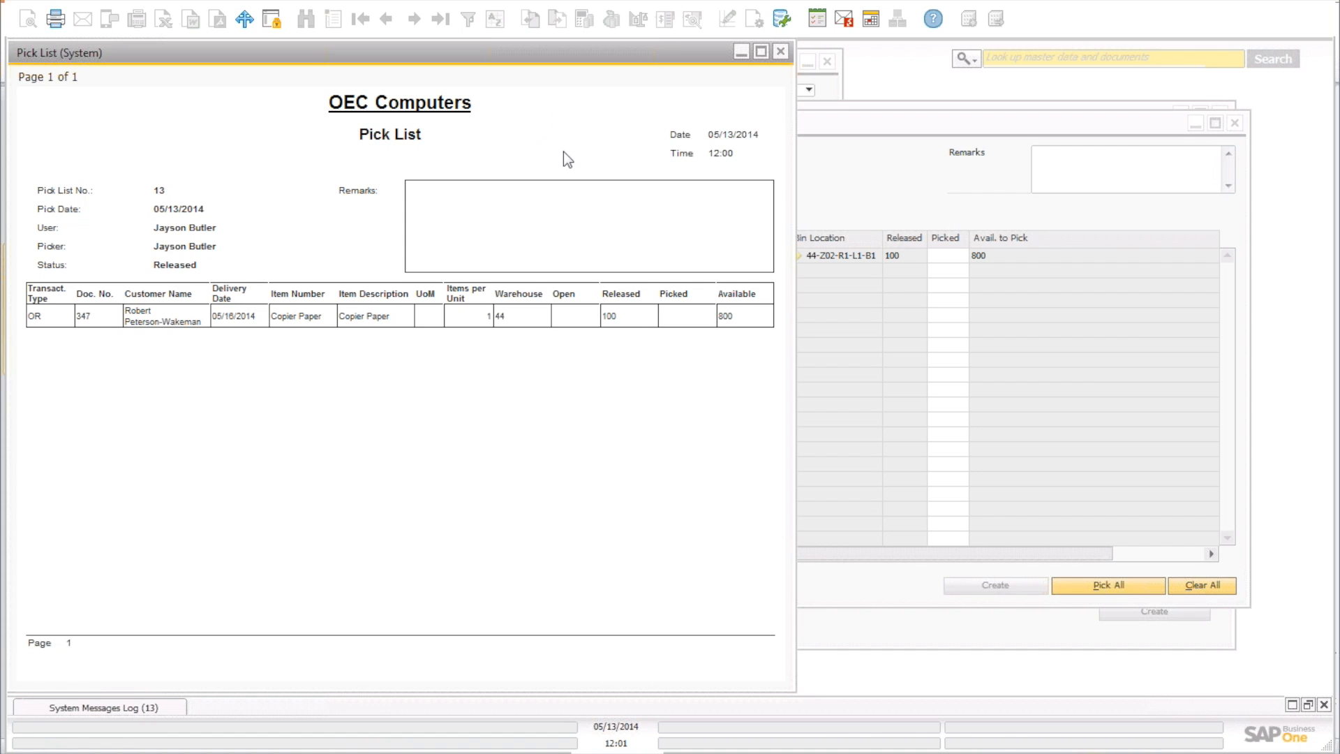
left_click(781, 50)
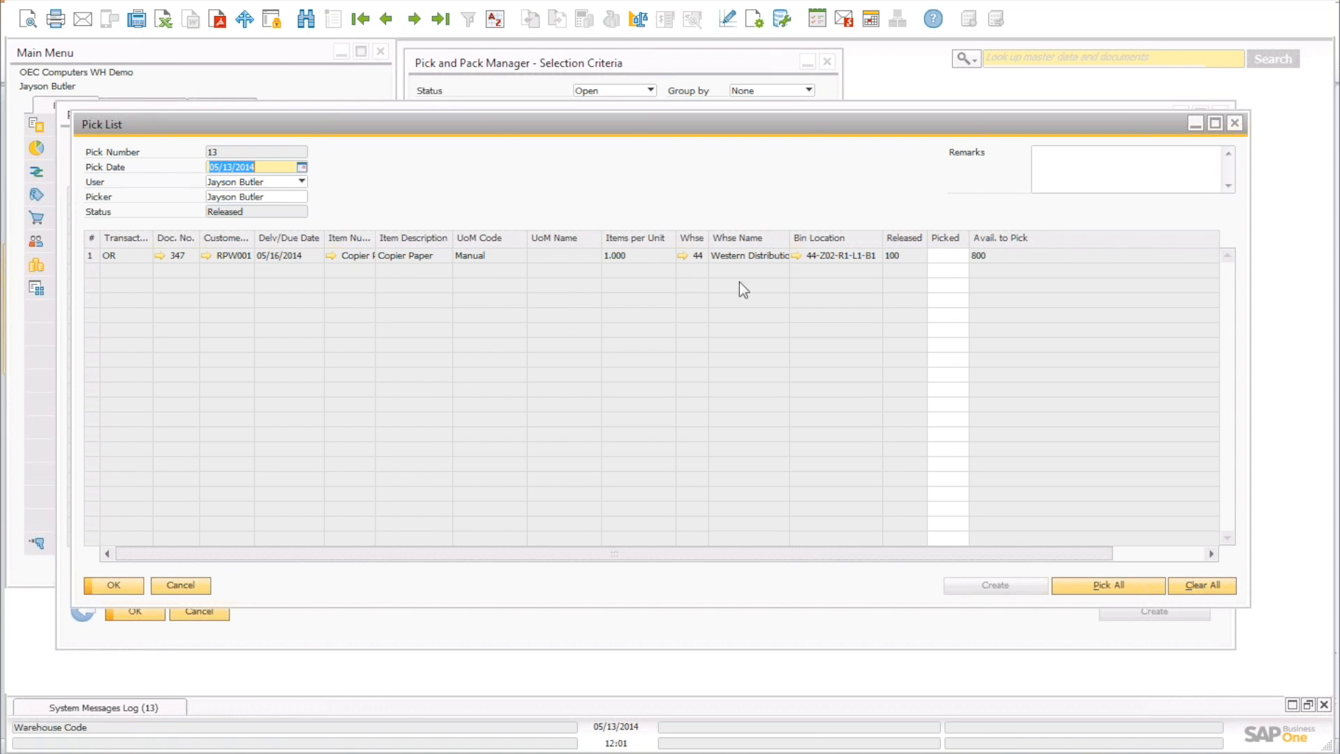
Mark all 100 Copier Paper on pick list 13 as picked, checking bin 44-Z02-R1-L1-B1, and save.
left_click(949, 256)
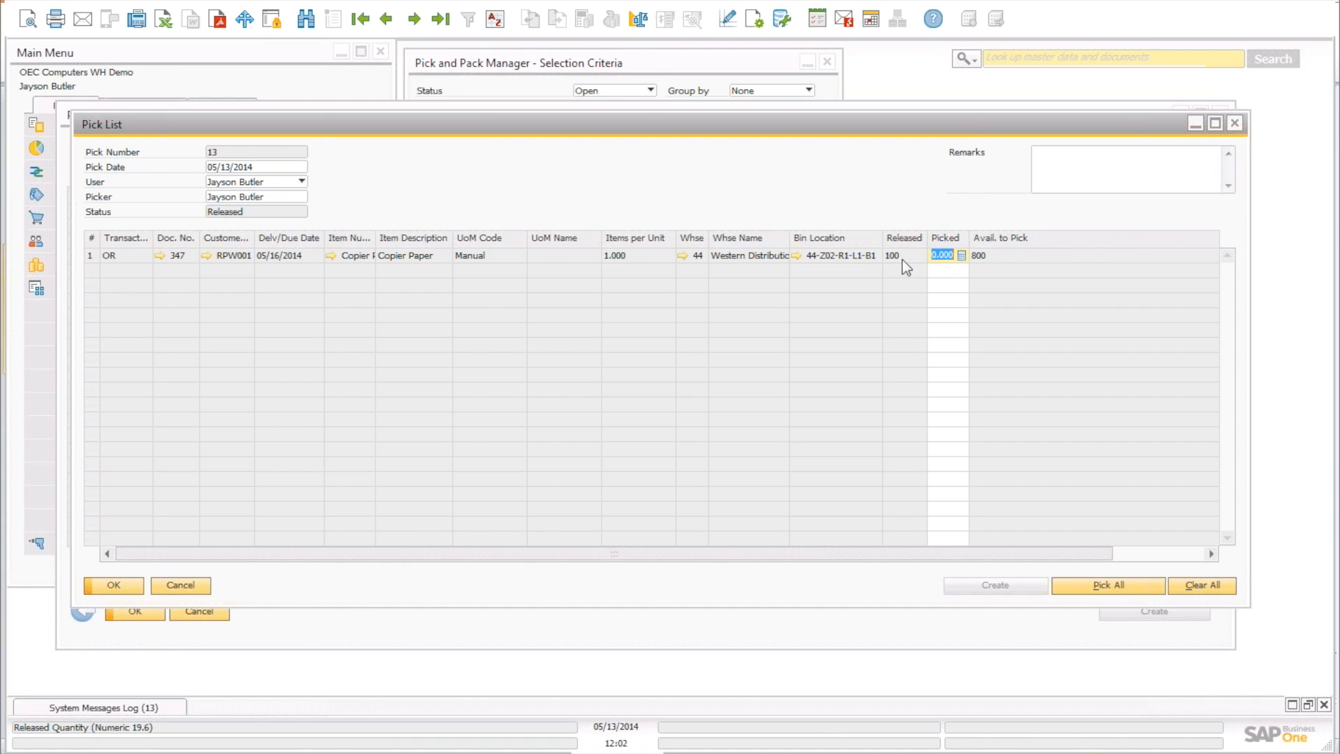
left_click(1102, 587)
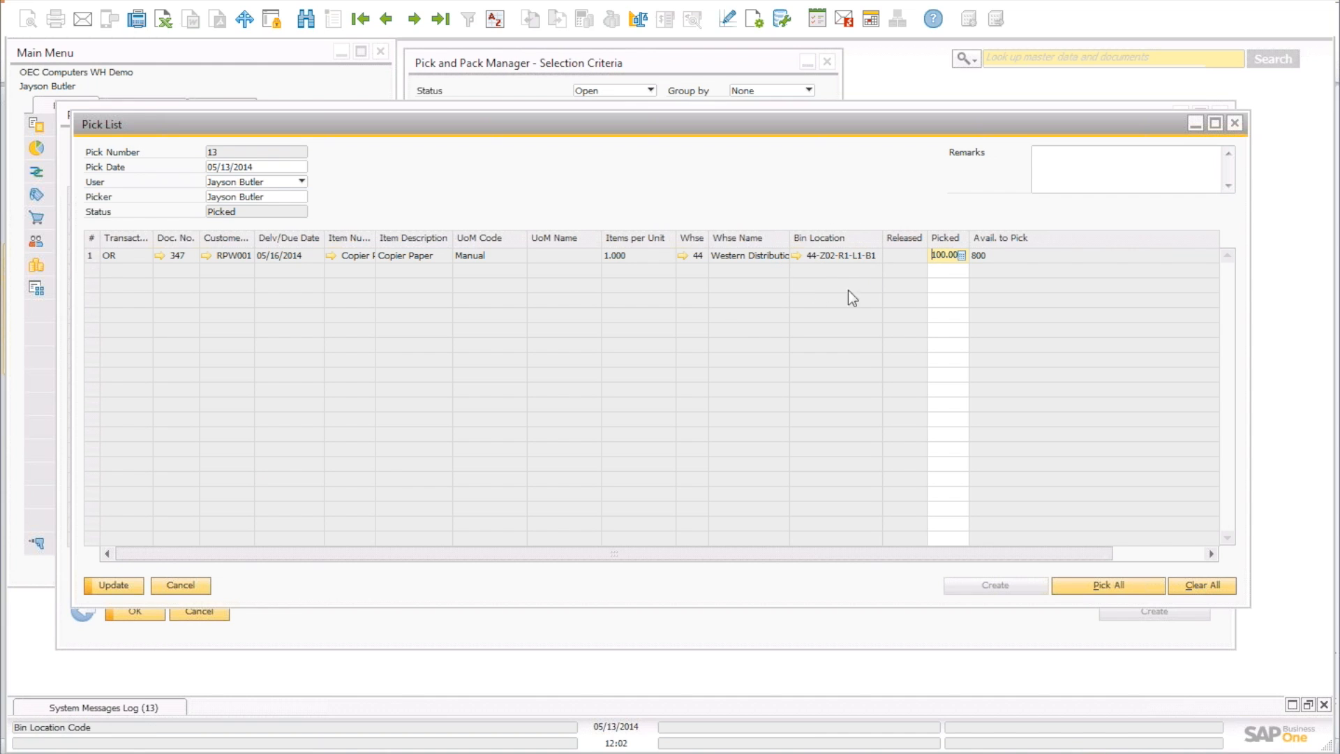
left_click(797, 256)
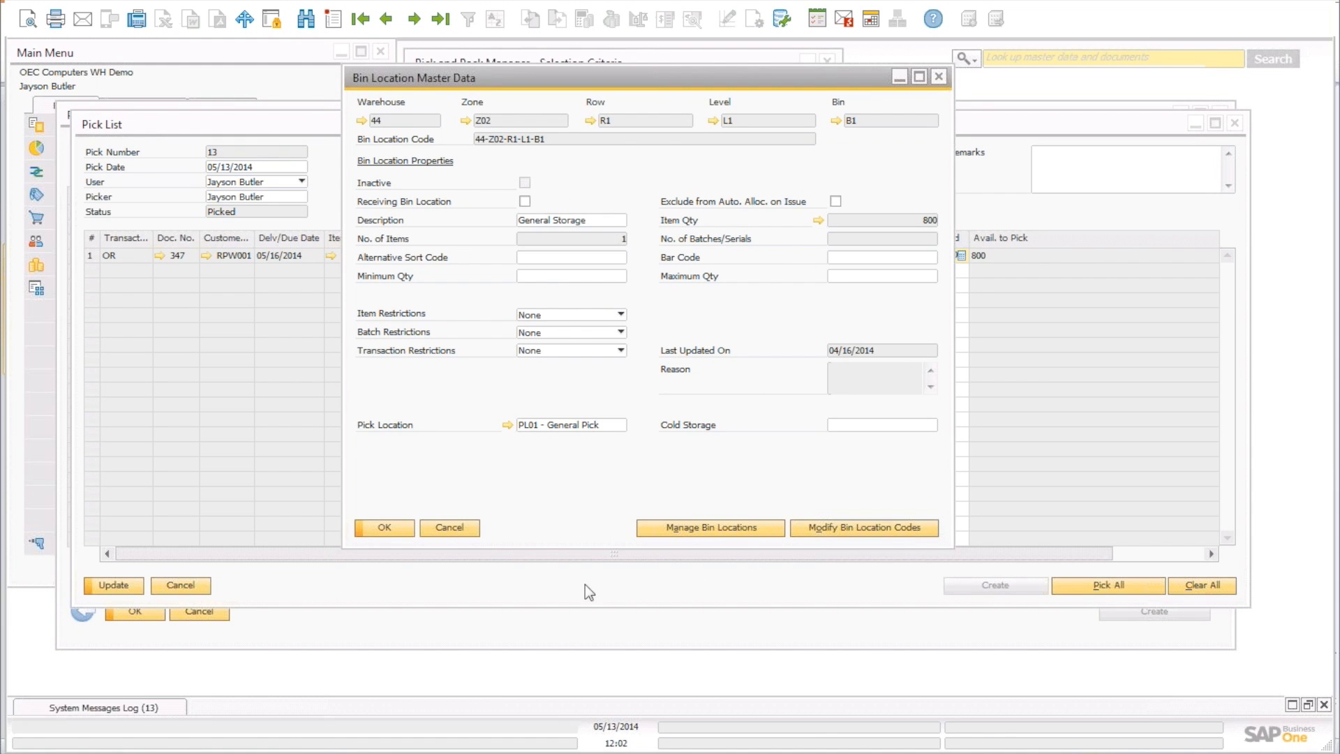
left_click(450, 527)
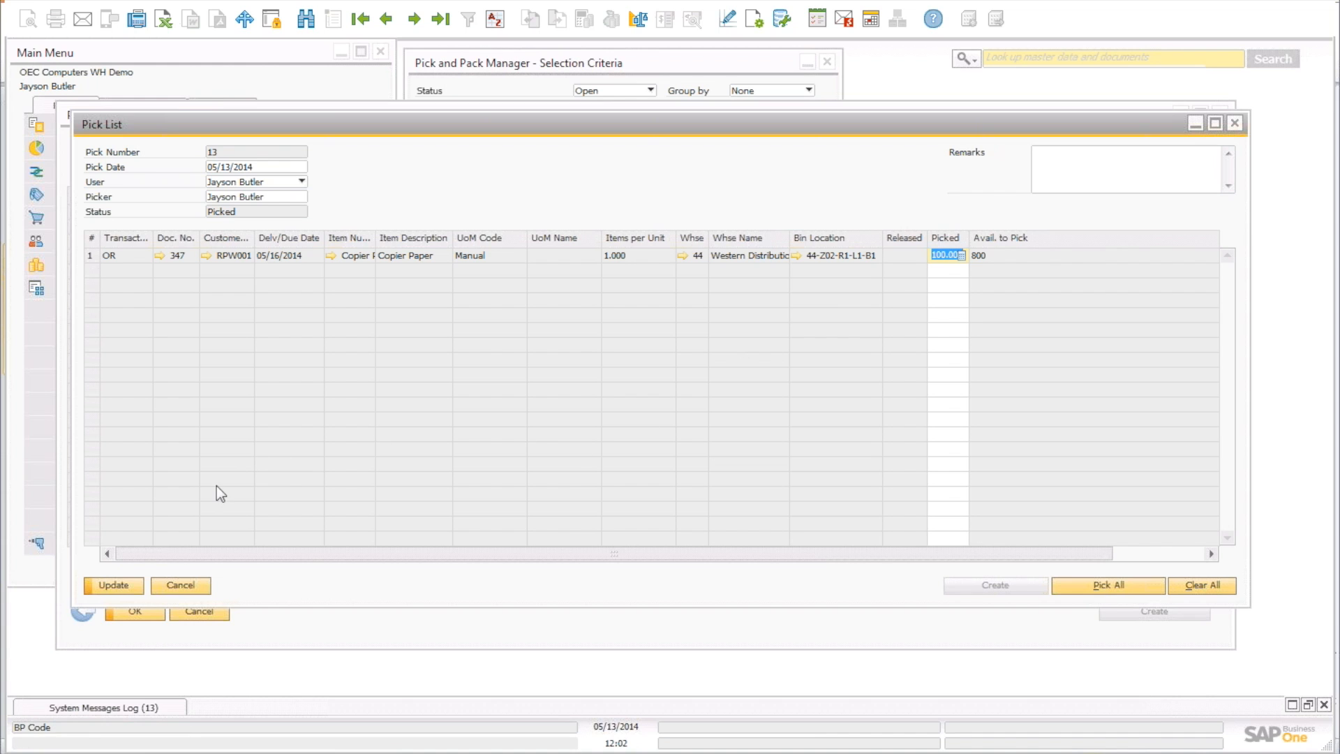
left_click(114, 585)
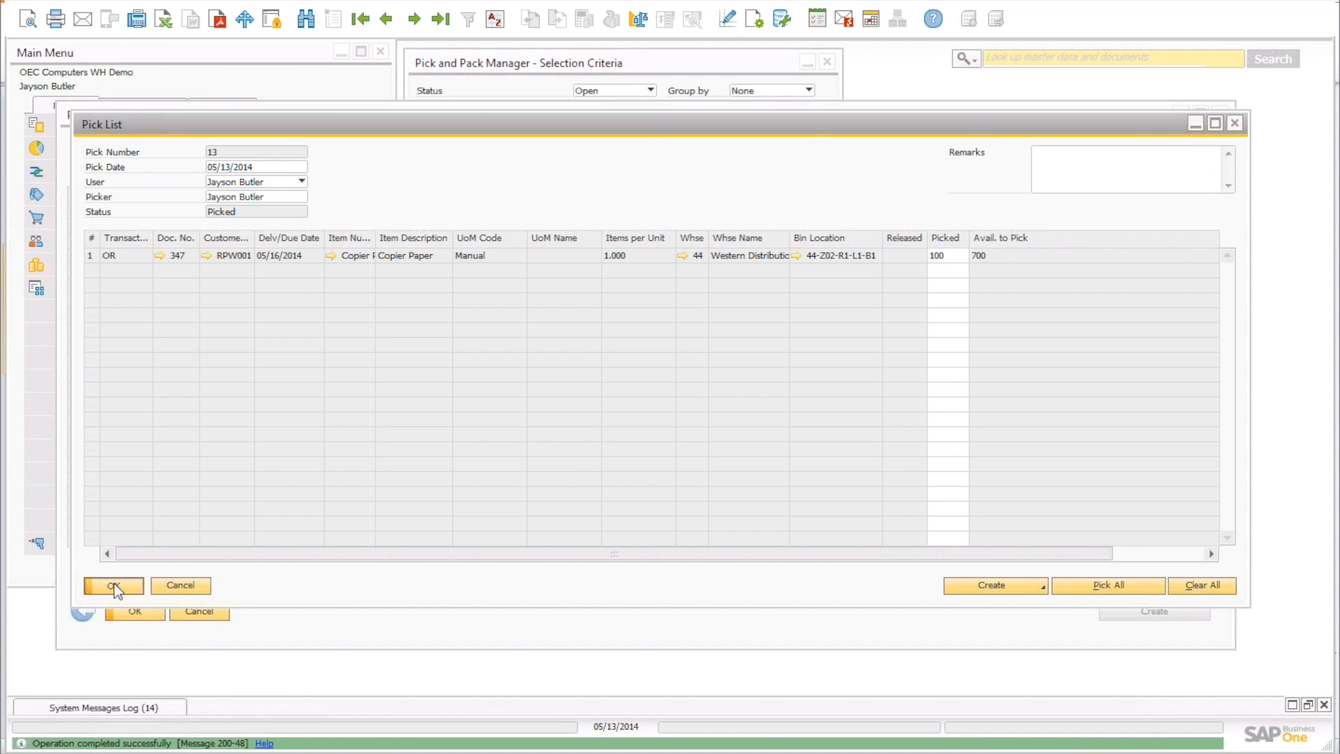
left_click(114, 585)
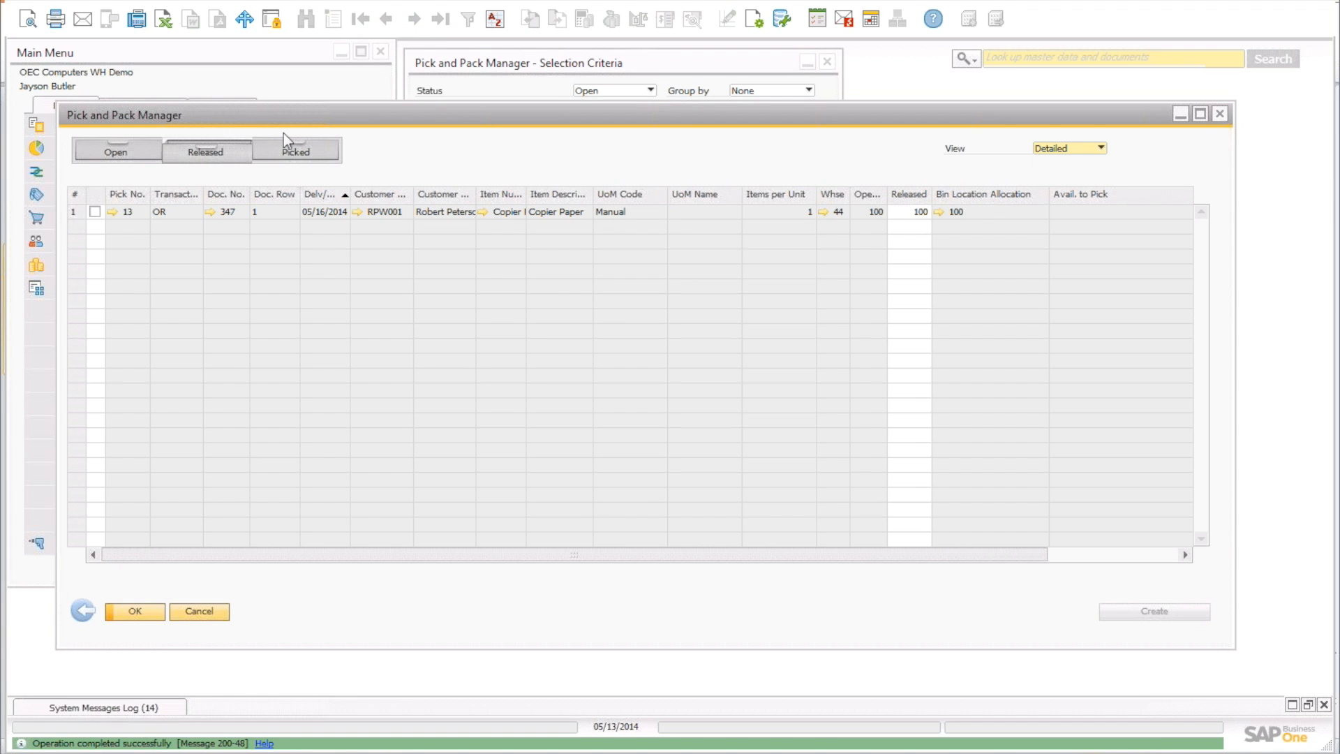
Create a manual delivery from picked pick list 13, accepting the credit-limit warning.
left_click(294, 152)
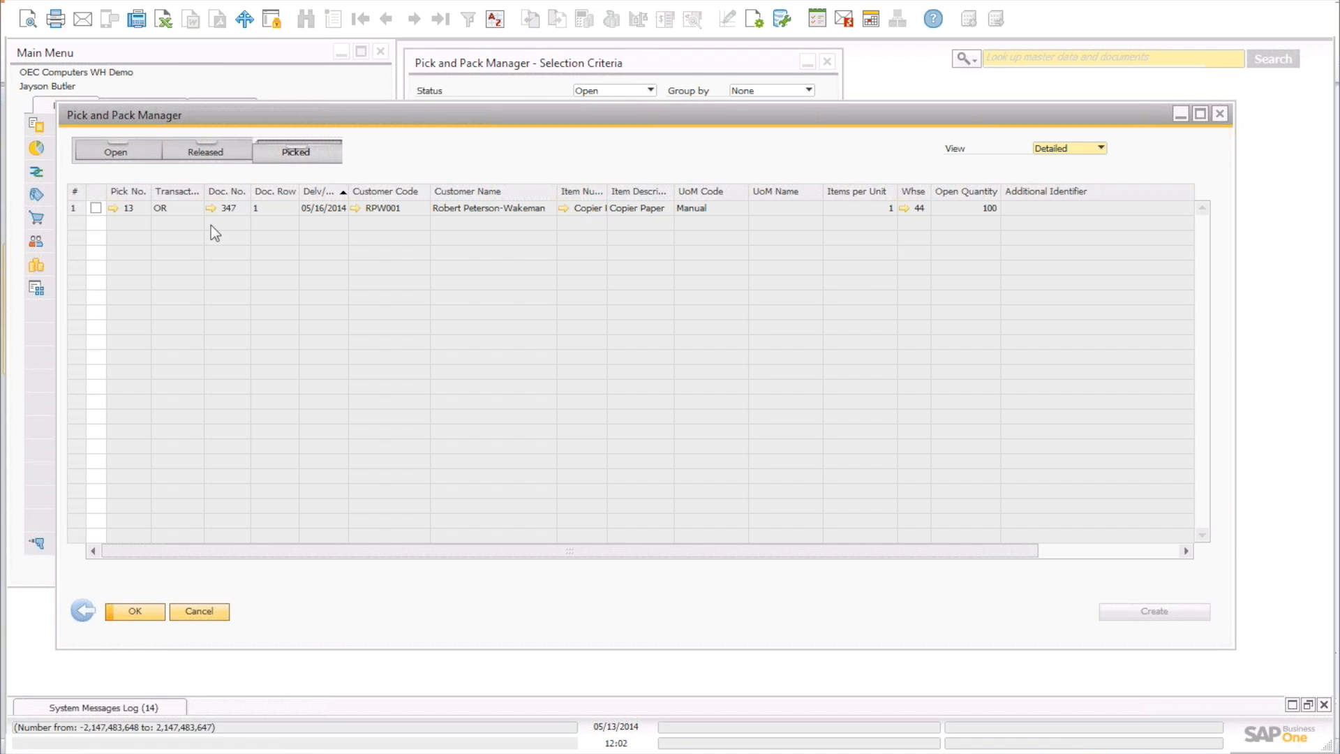
left_click(96, 207)
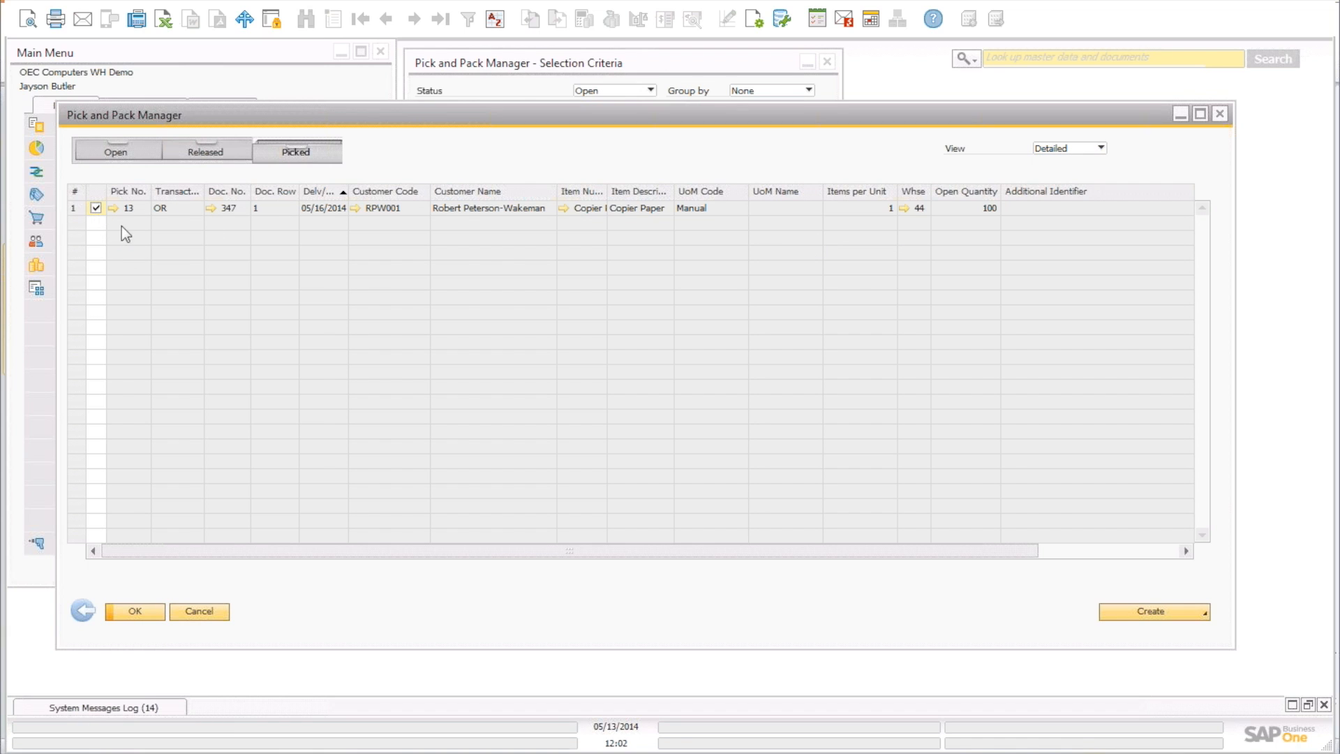
left_click(1132, 607)
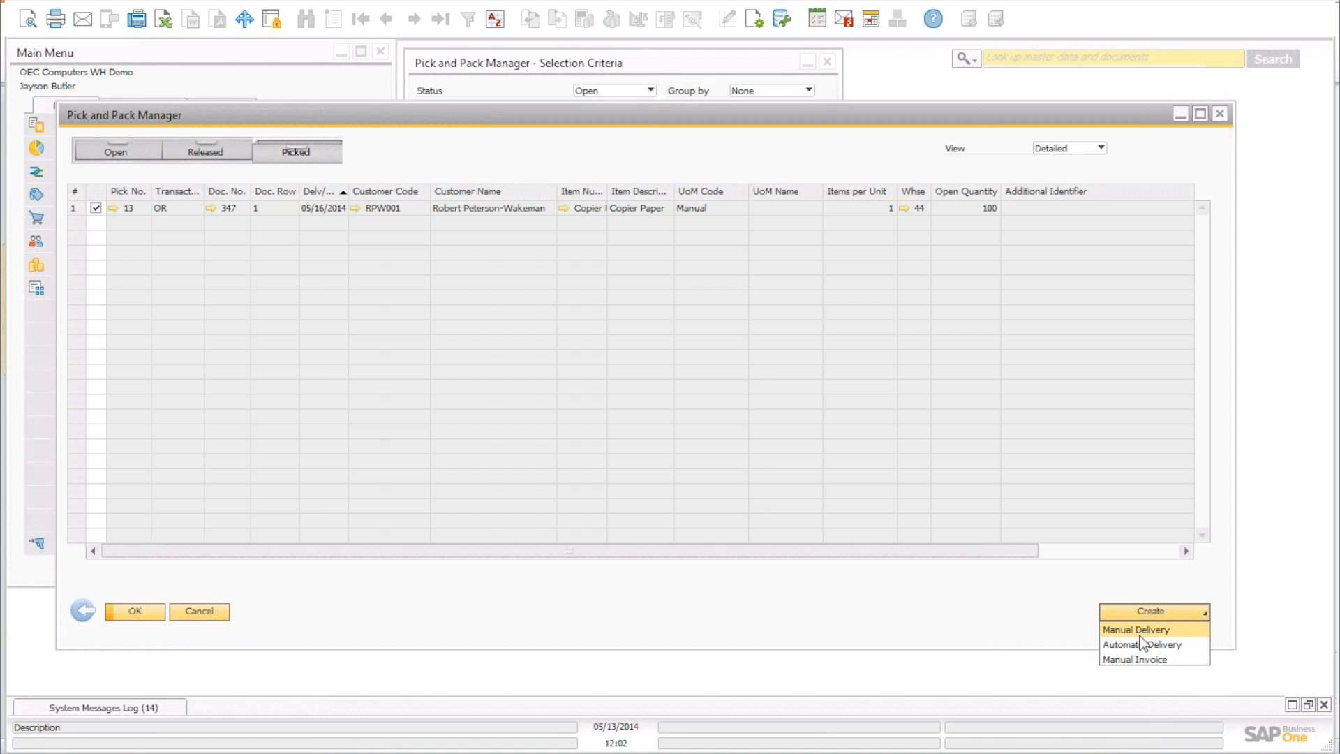
left_click(1139, 633)
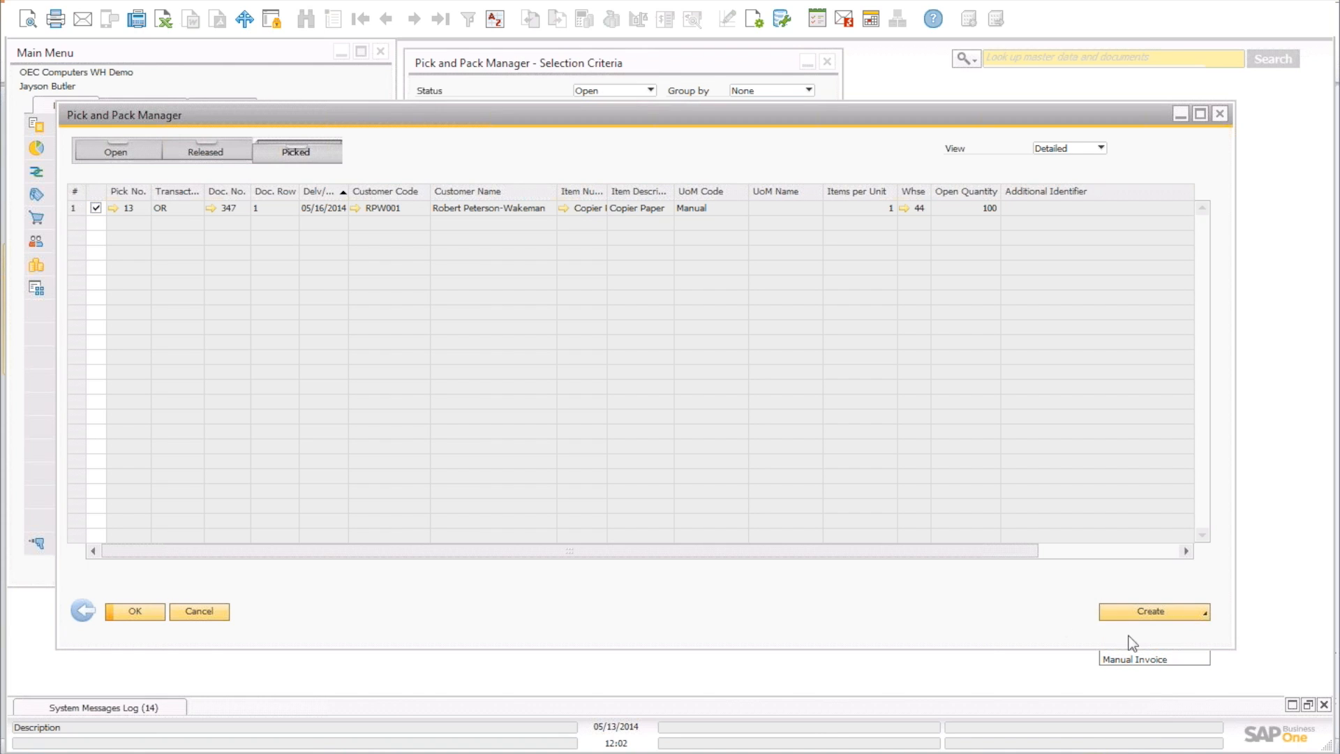
left_click(481, 379)
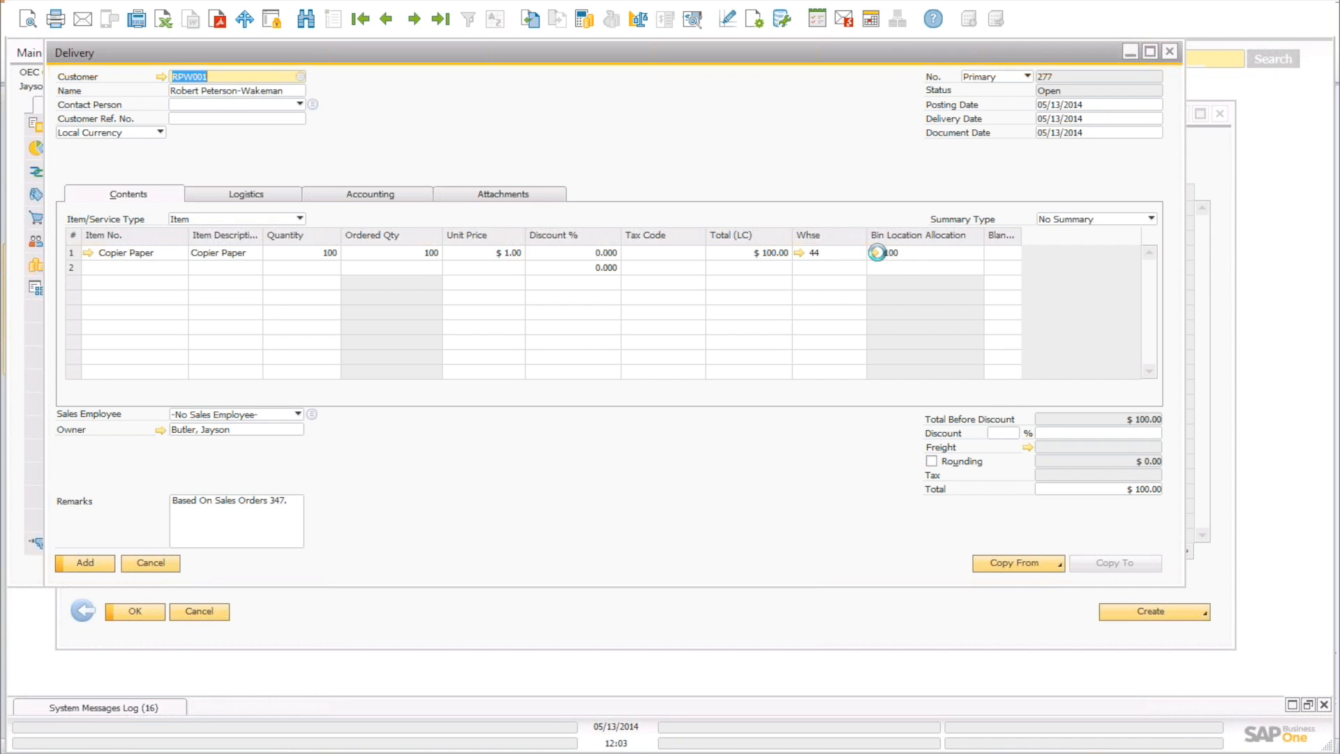
Add the delivery for Sales Order 347's 100 Copier Paper after checking the bin allocation, overriding the credit limit.
left_click(874, 252)
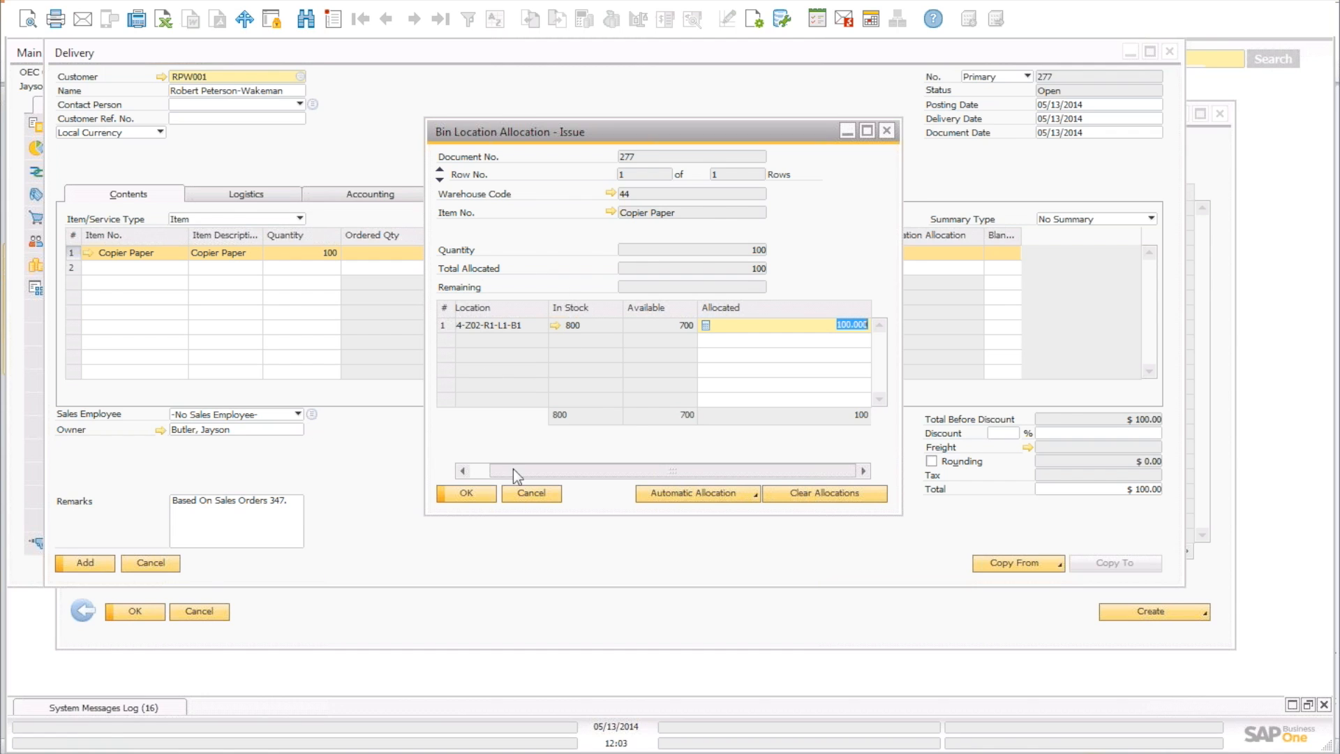
left_click(546, 496)
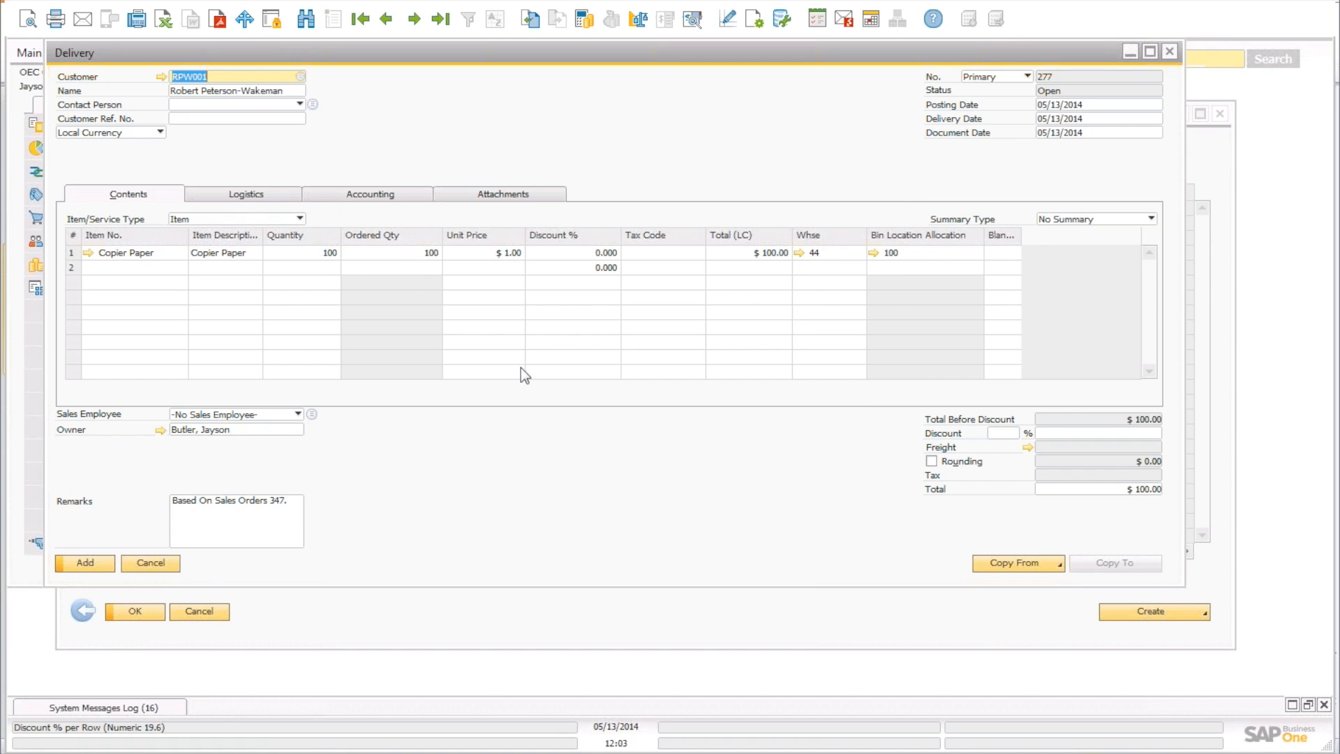
left_click(86, 564)
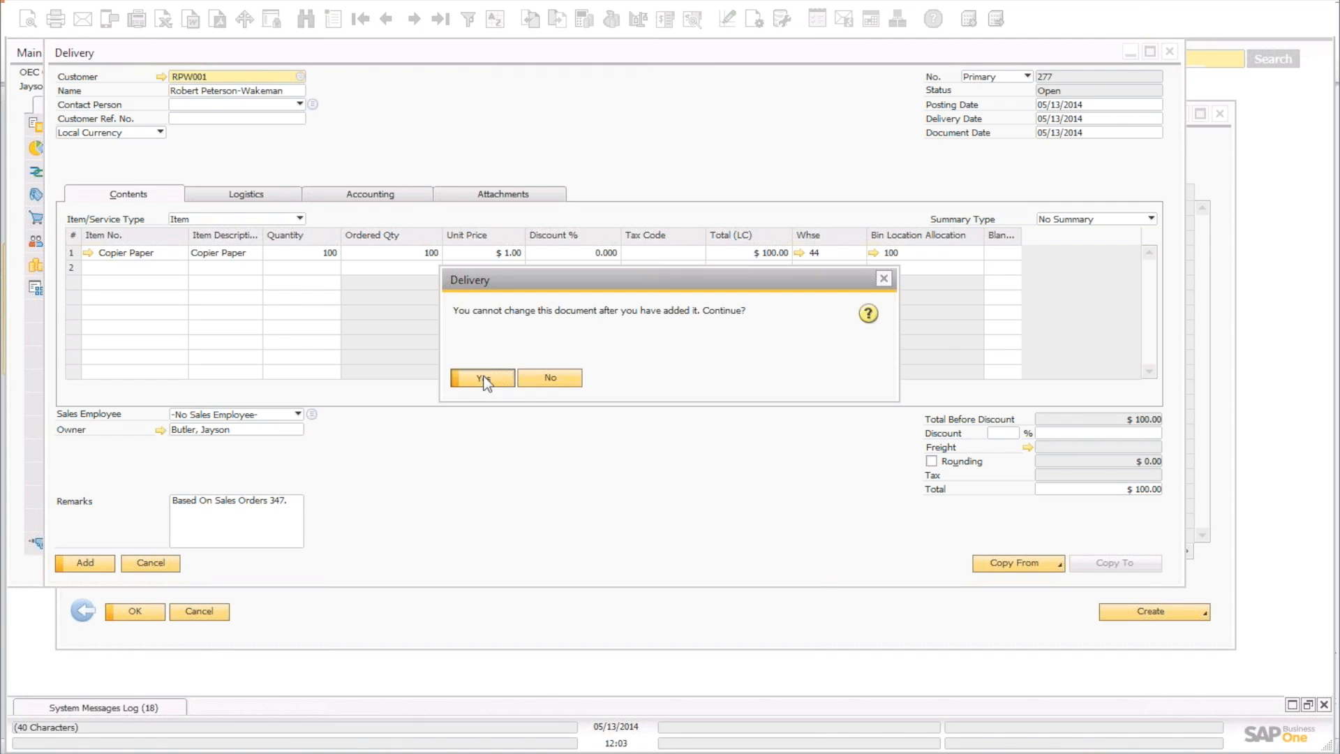
left_click(483, 378)
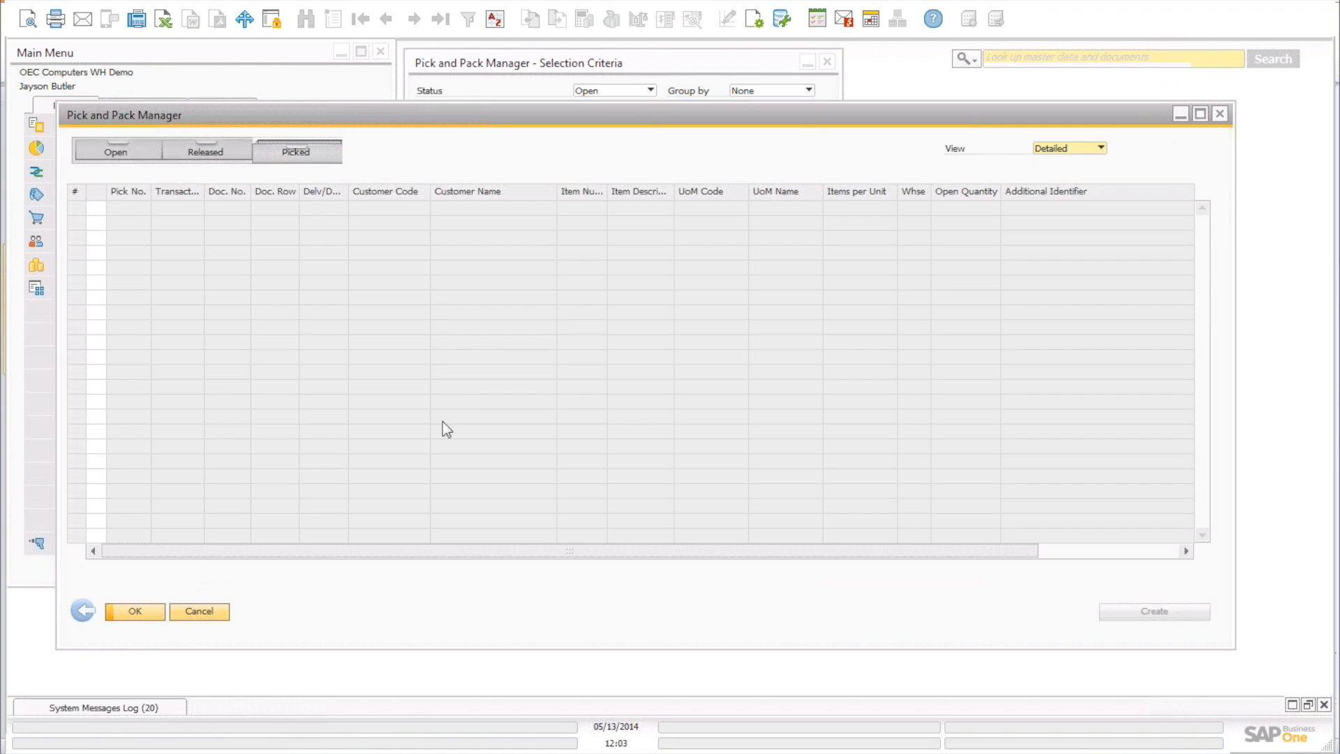
Close Pick and Pack Manager, collapse Inventory in the Main Menu, and switch to another application.
left_click(207, 609)
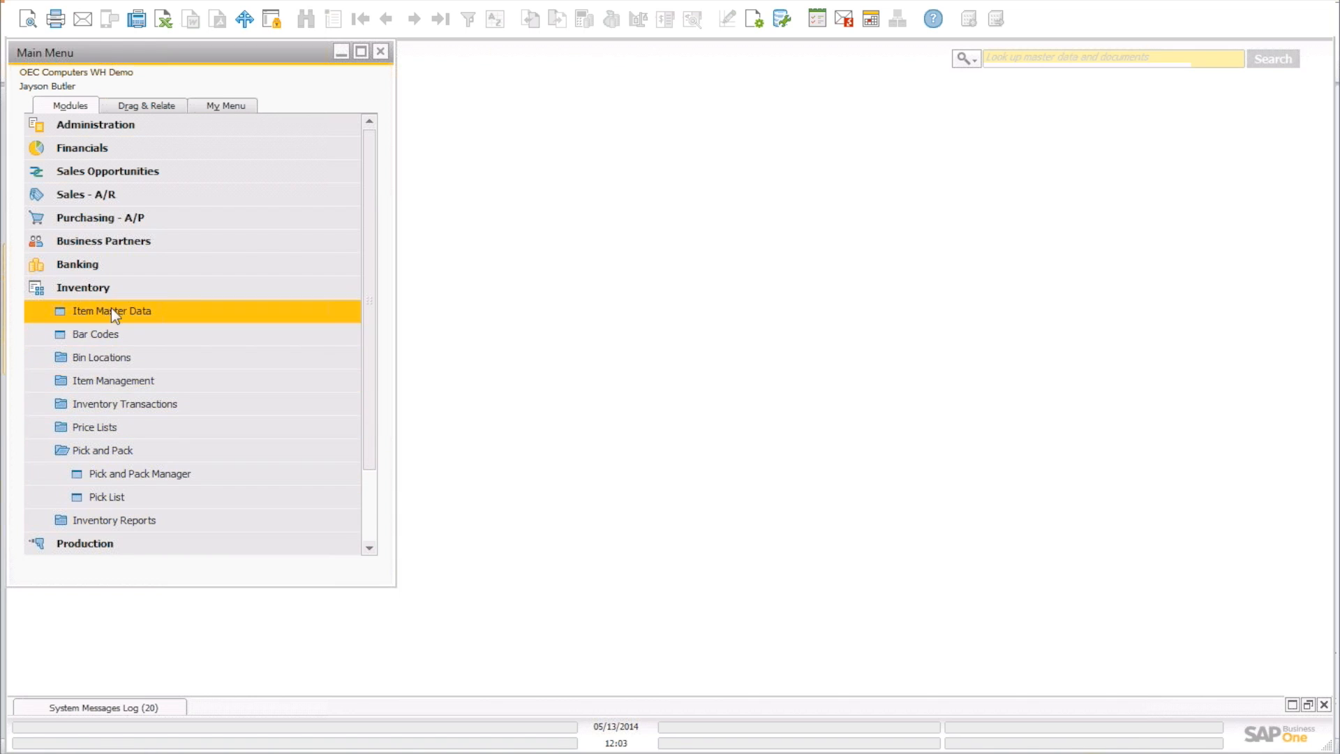
left_click(115, 289)
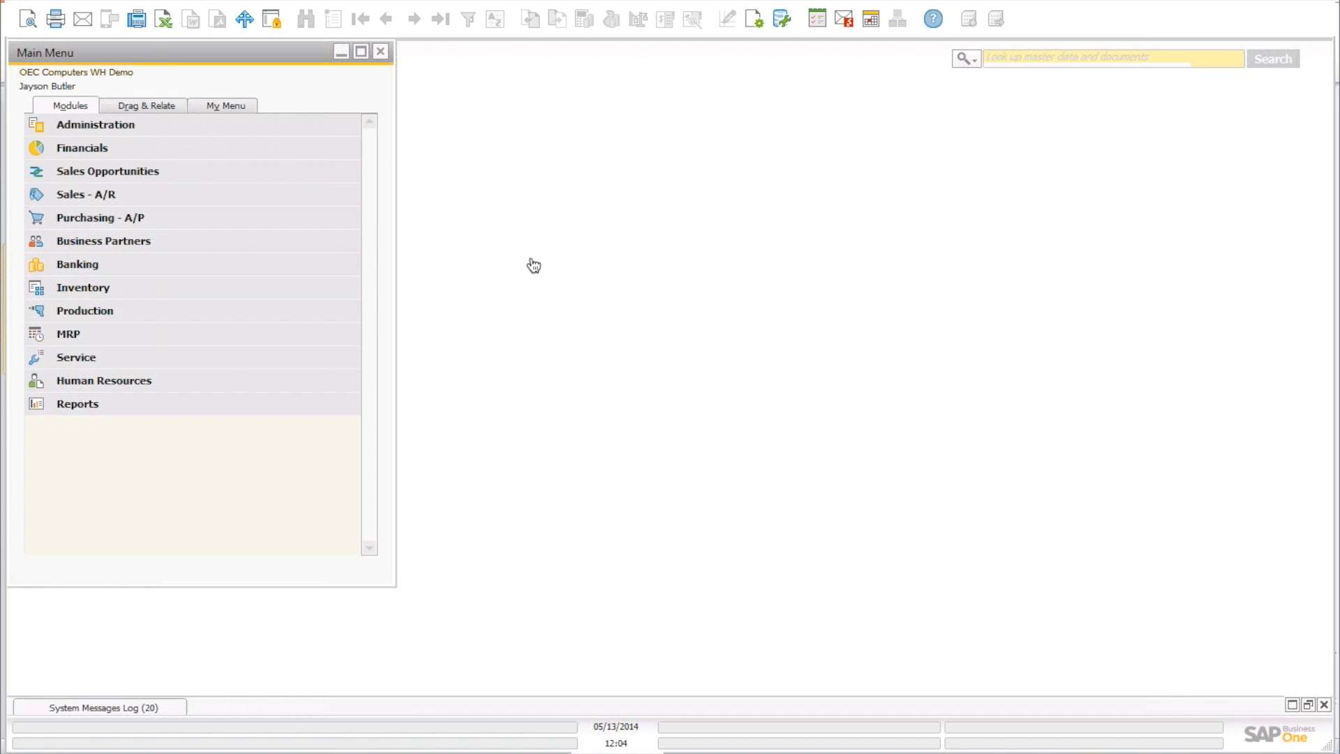
key("super+Tab")
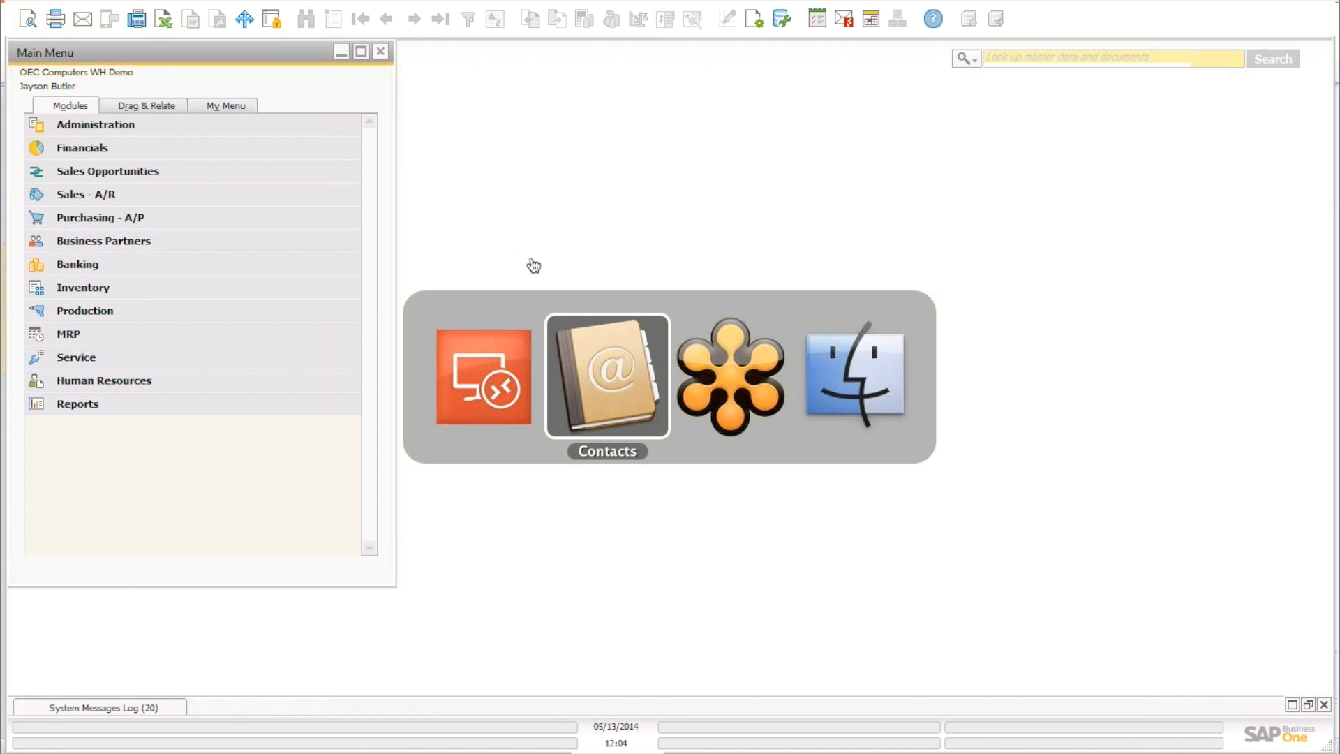